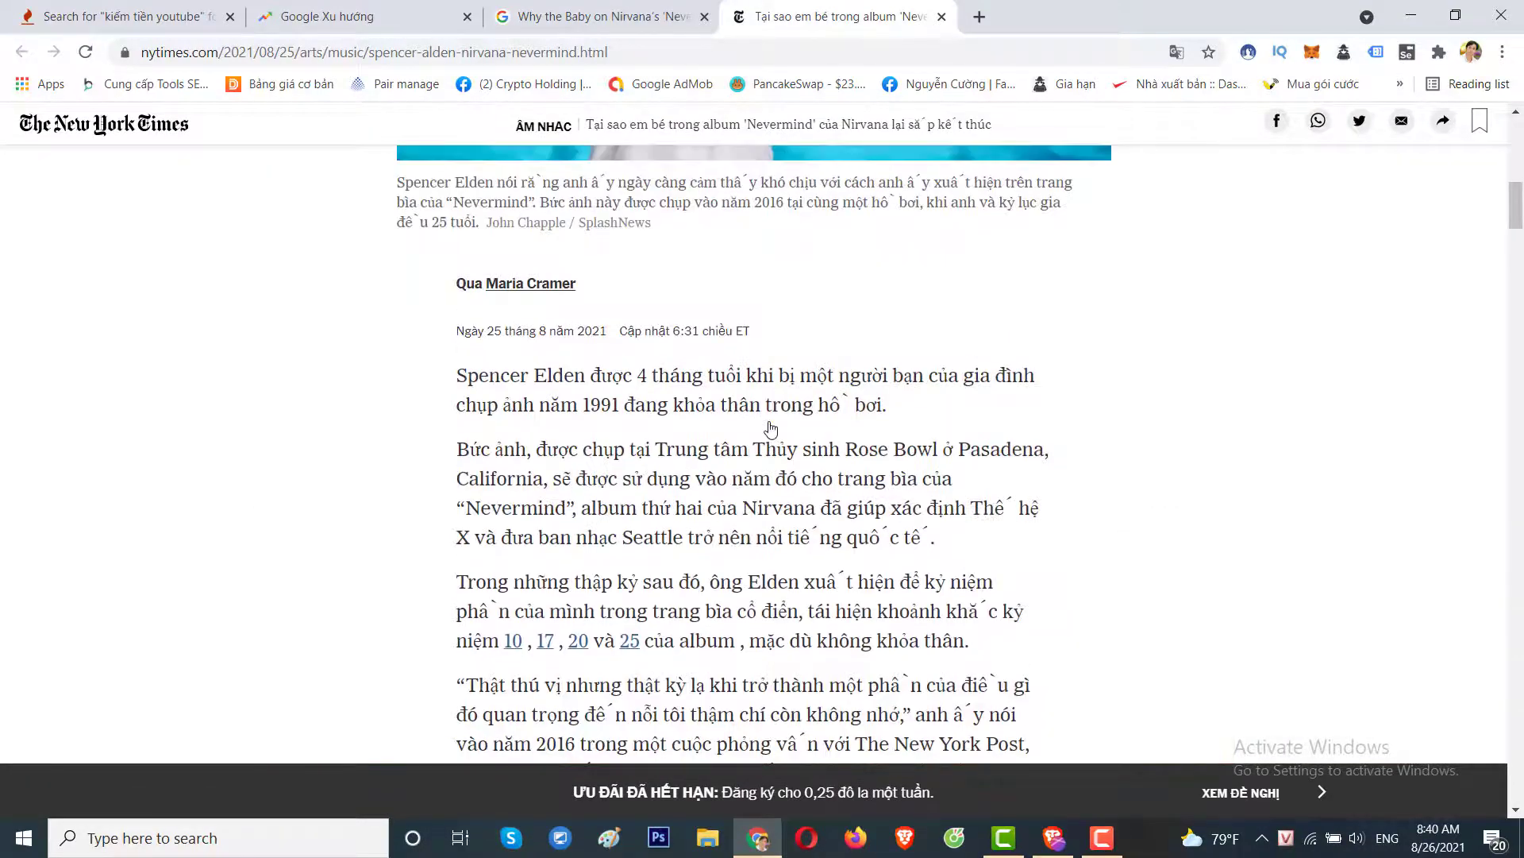
Turn off the Vietnamese translation so the Nevermind lawsuit article shows in original English.
scroll(770, 429, "up", 1)
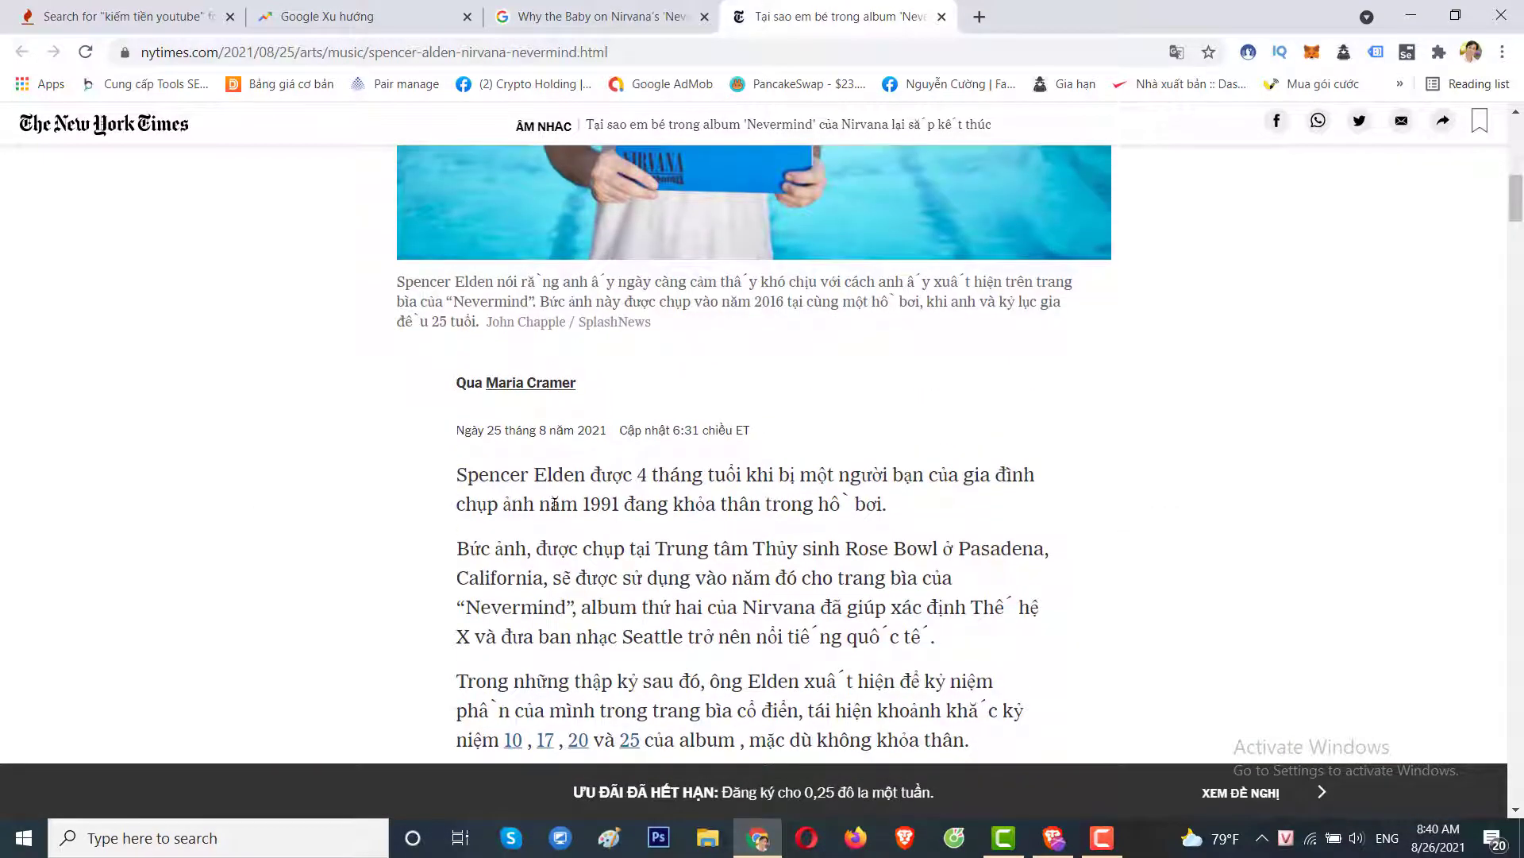
scroll(714, 510, "up", 6)
scroll(671, 515, "down", 10)
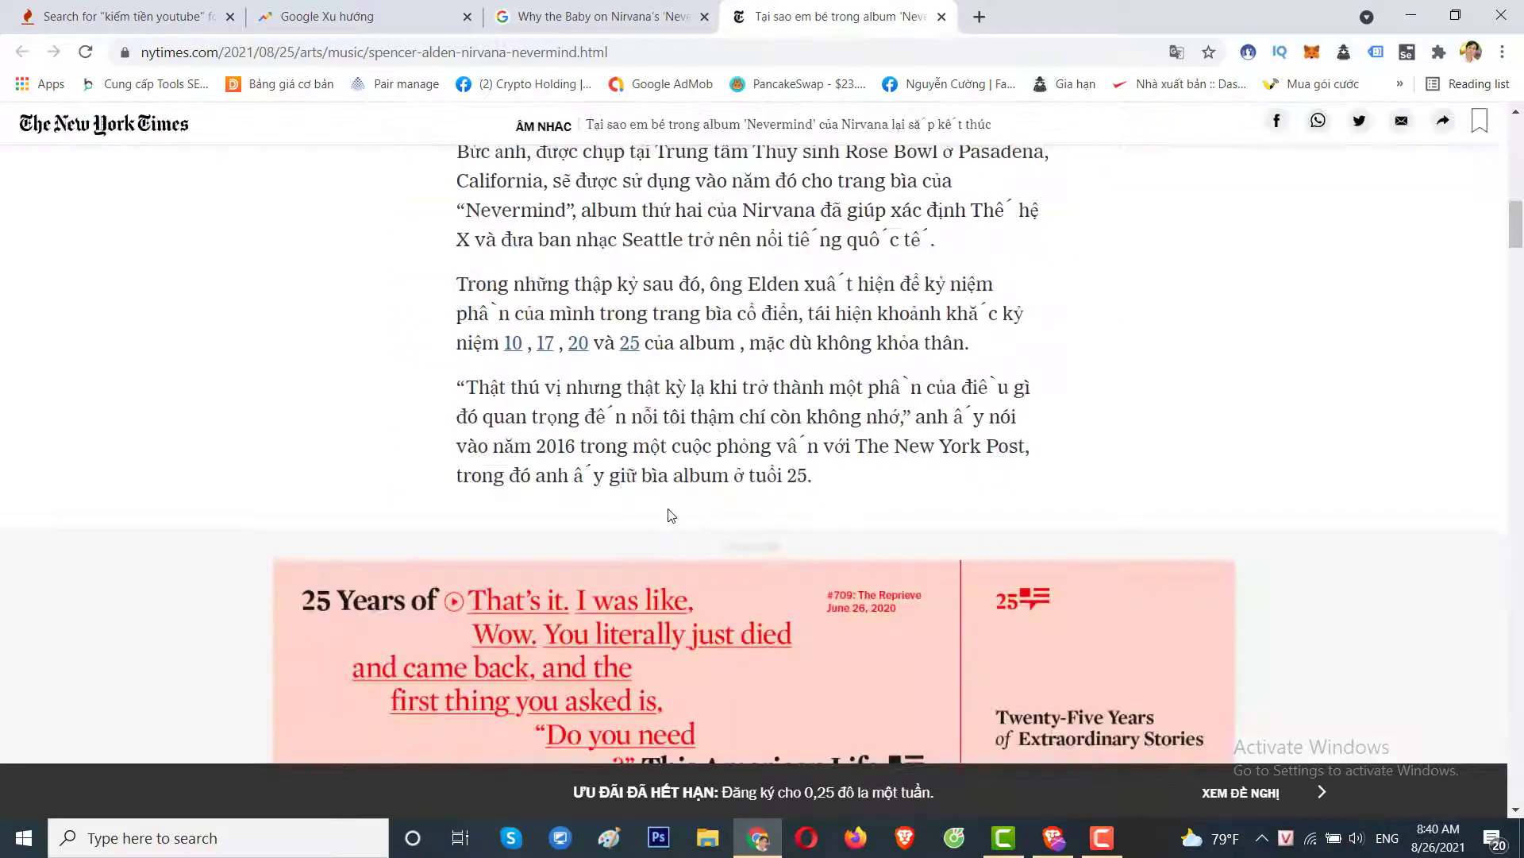
scroll(619, 333, "down", 2)
scroll(561, 433, "down", 4)
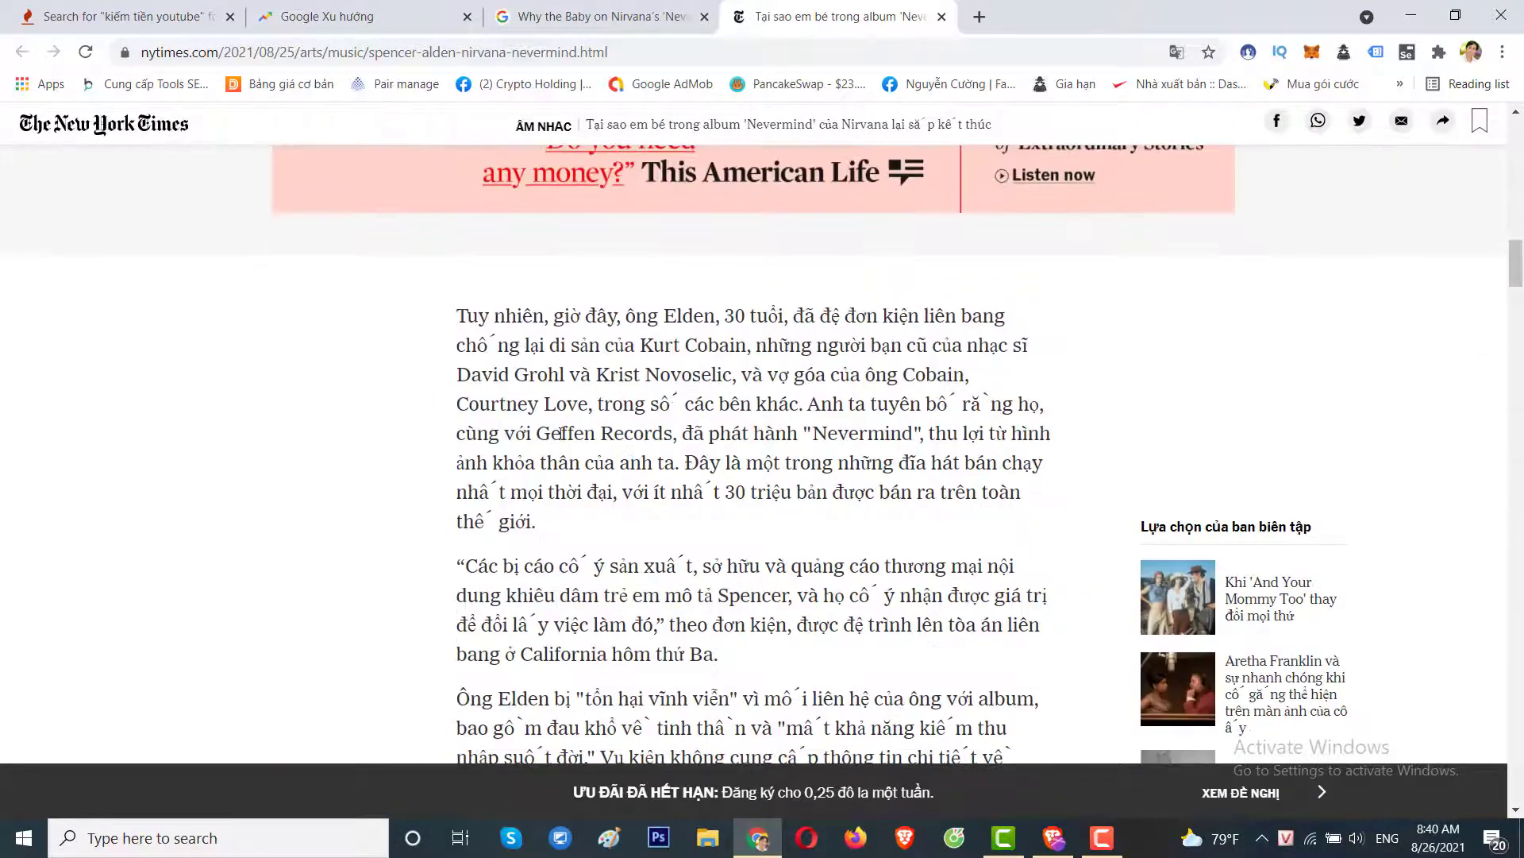
scroll(753, 433, "down", 5)
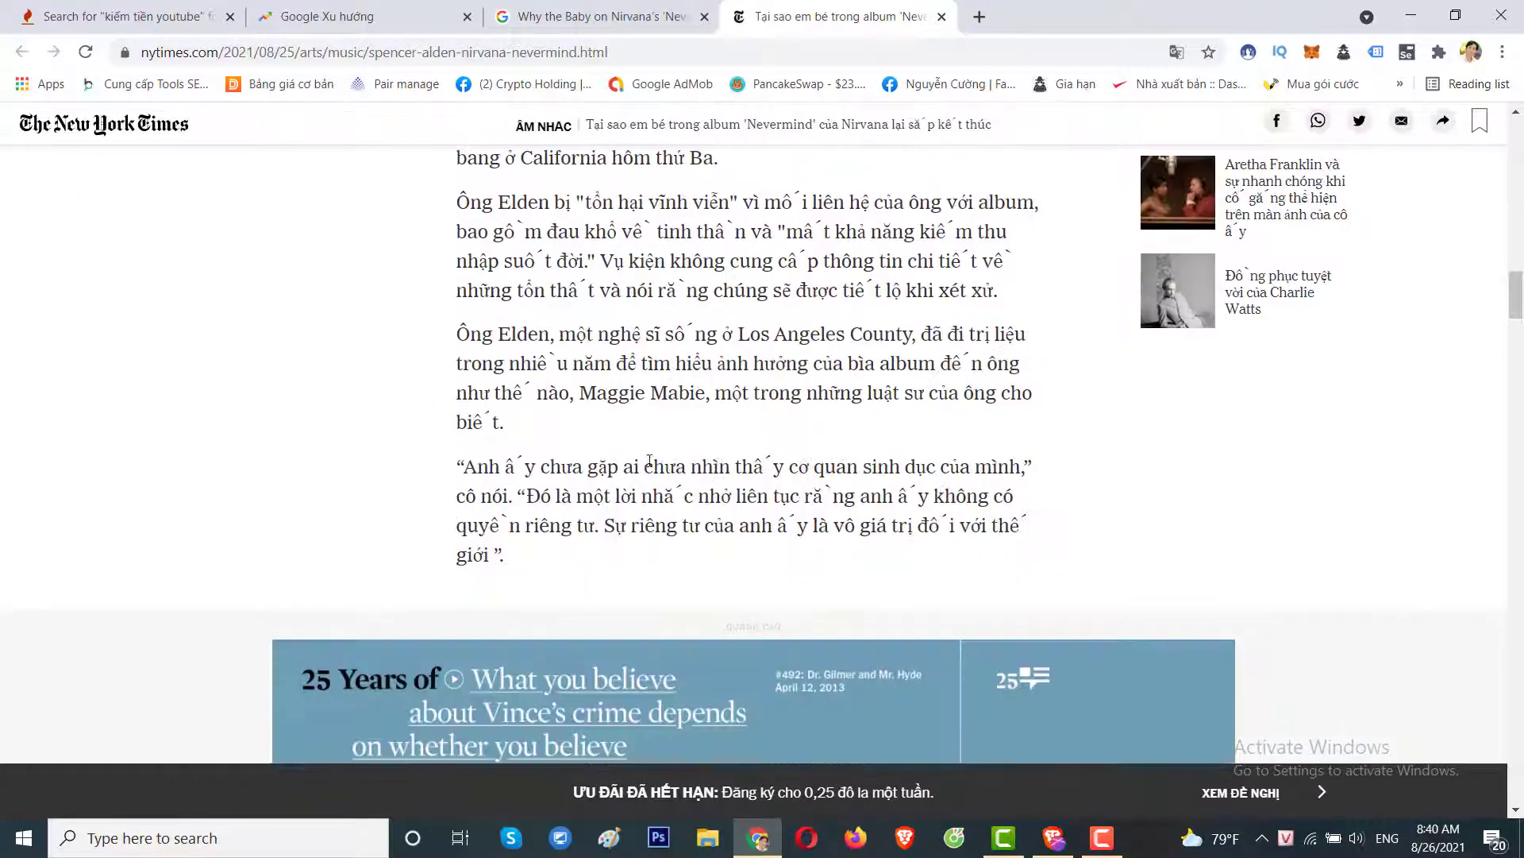
scroll(642, 500, "down", 6)
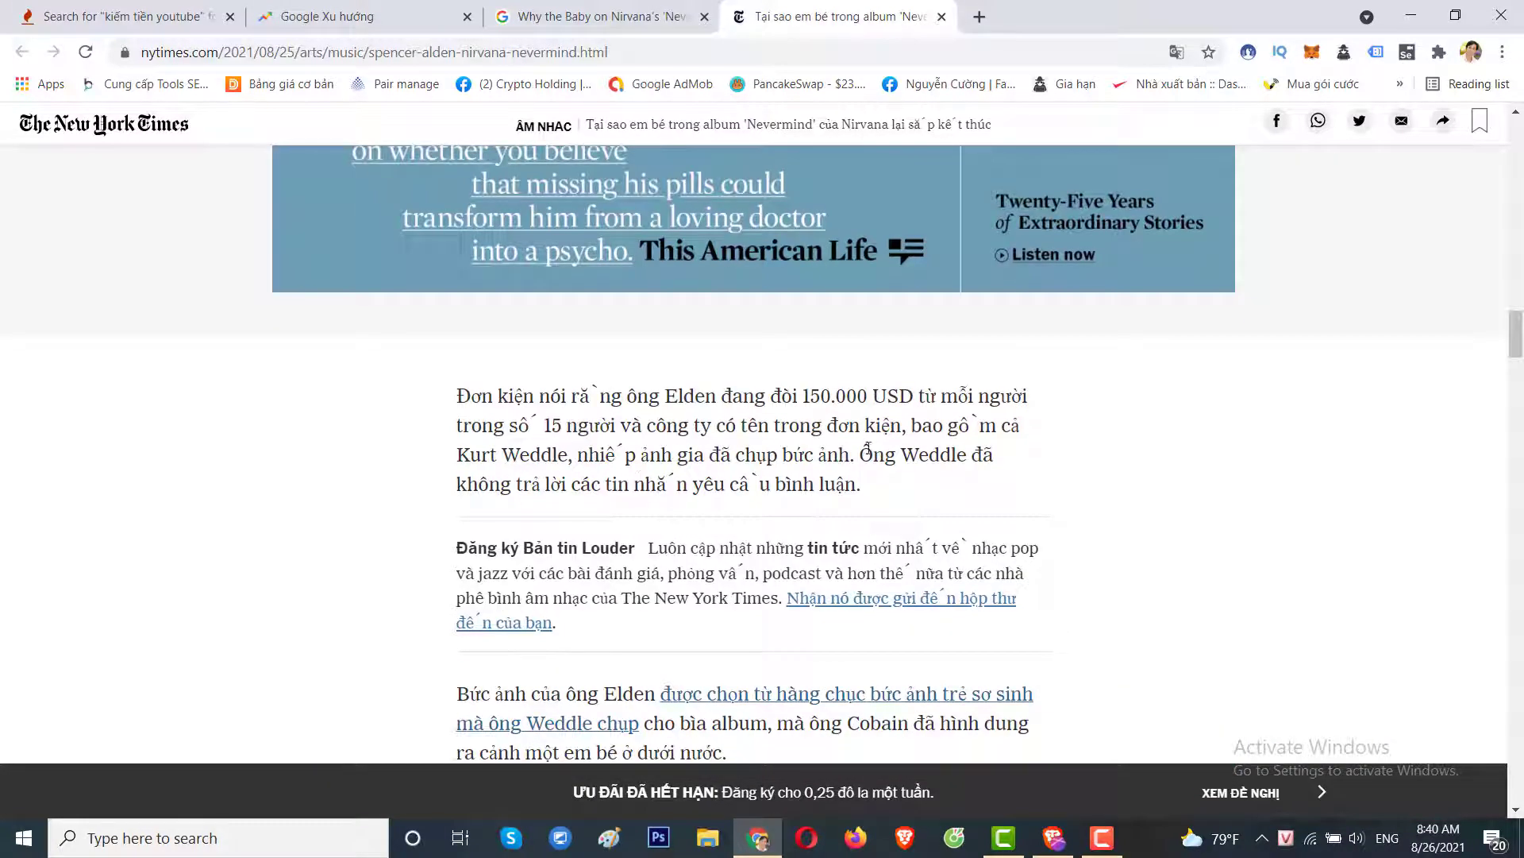
scroll(768, 481, "down", 4)
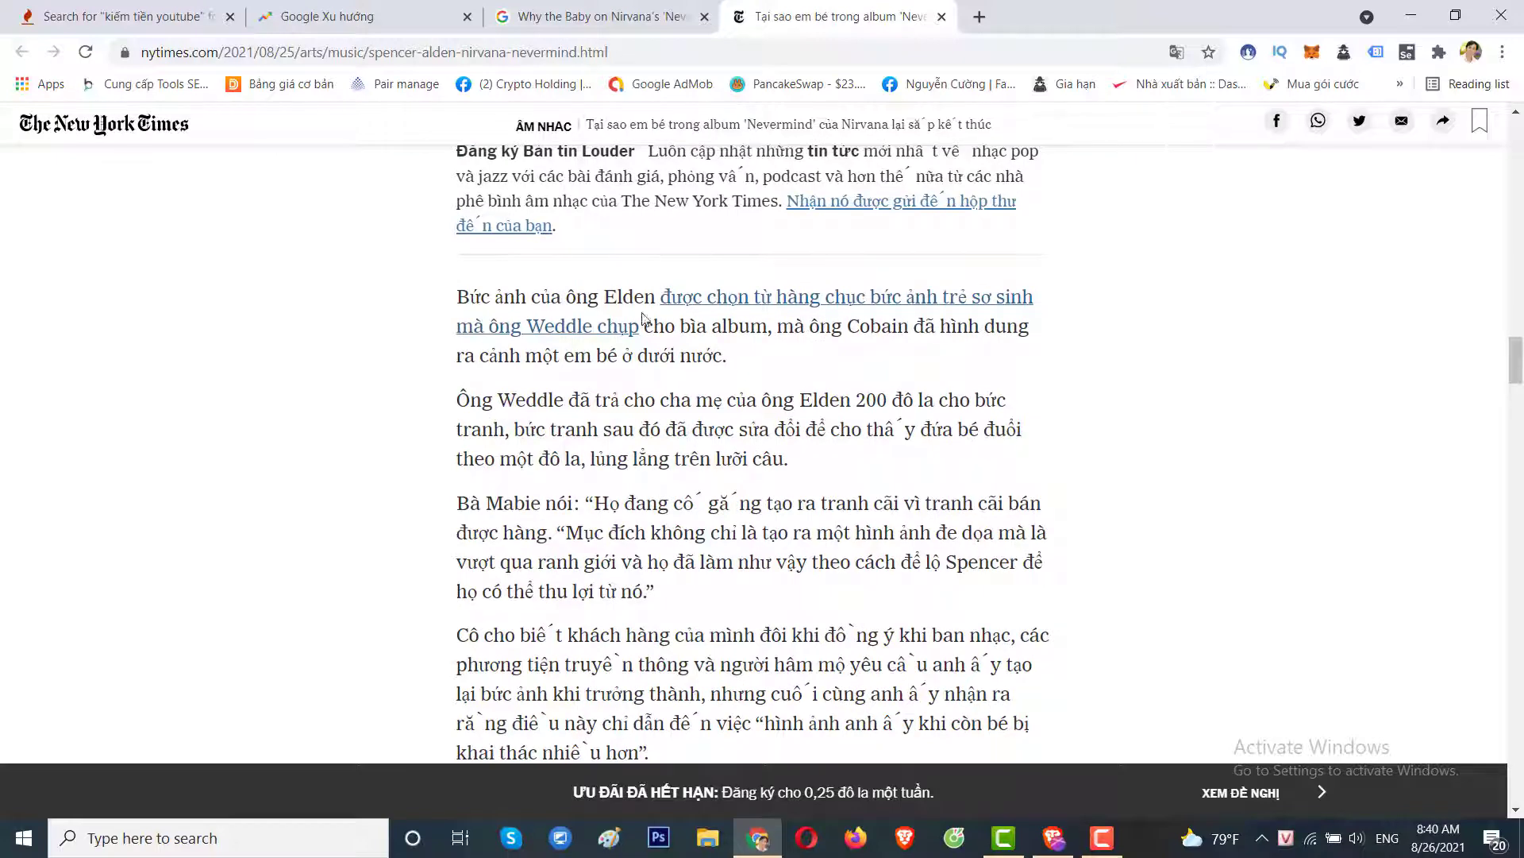
scroll(792, 585, "down", 7)
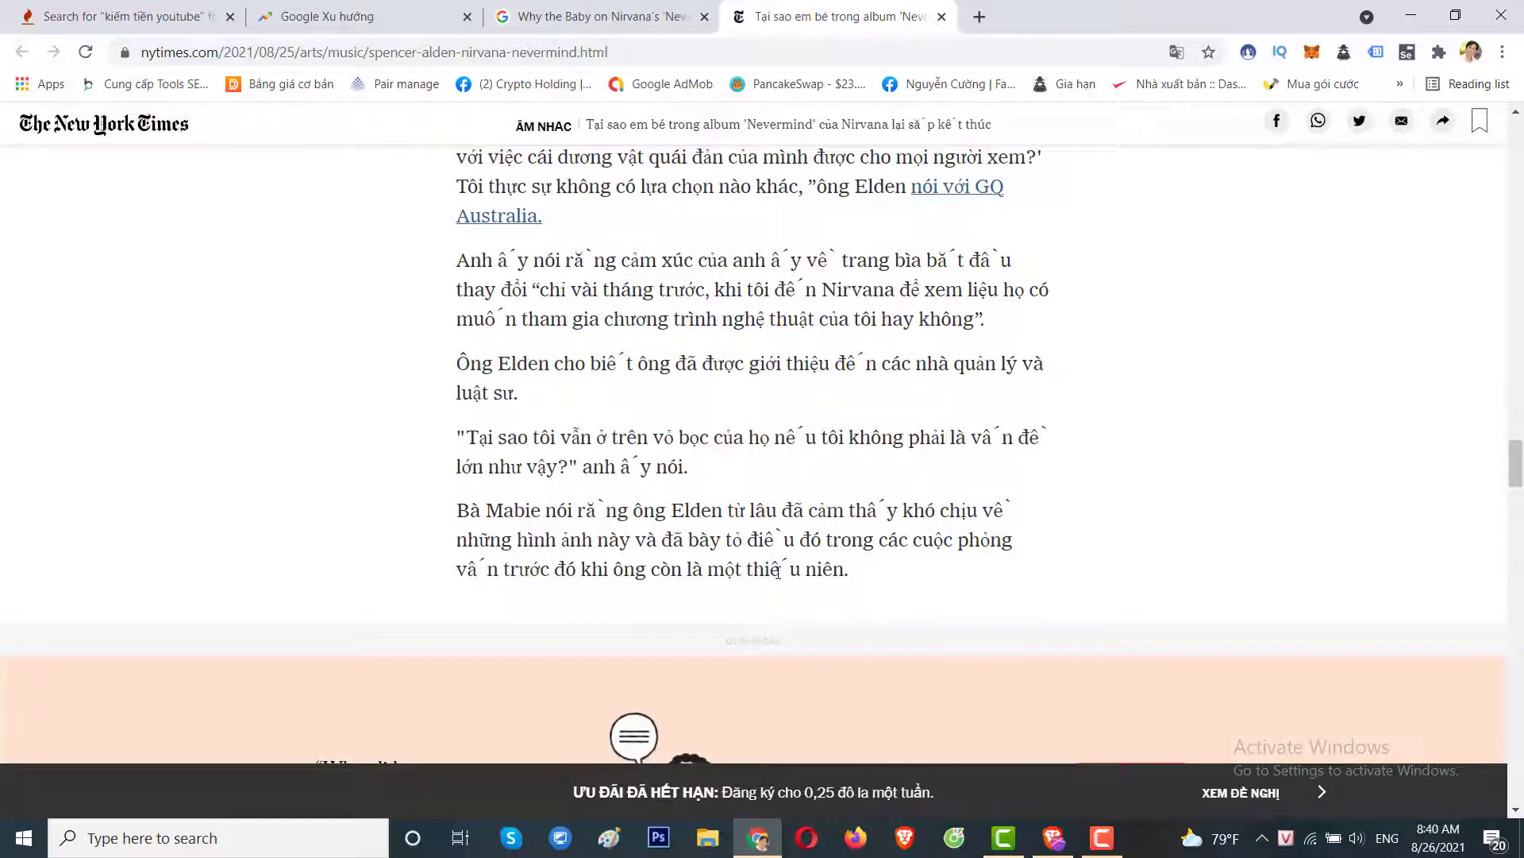
left_click(1177, 53)
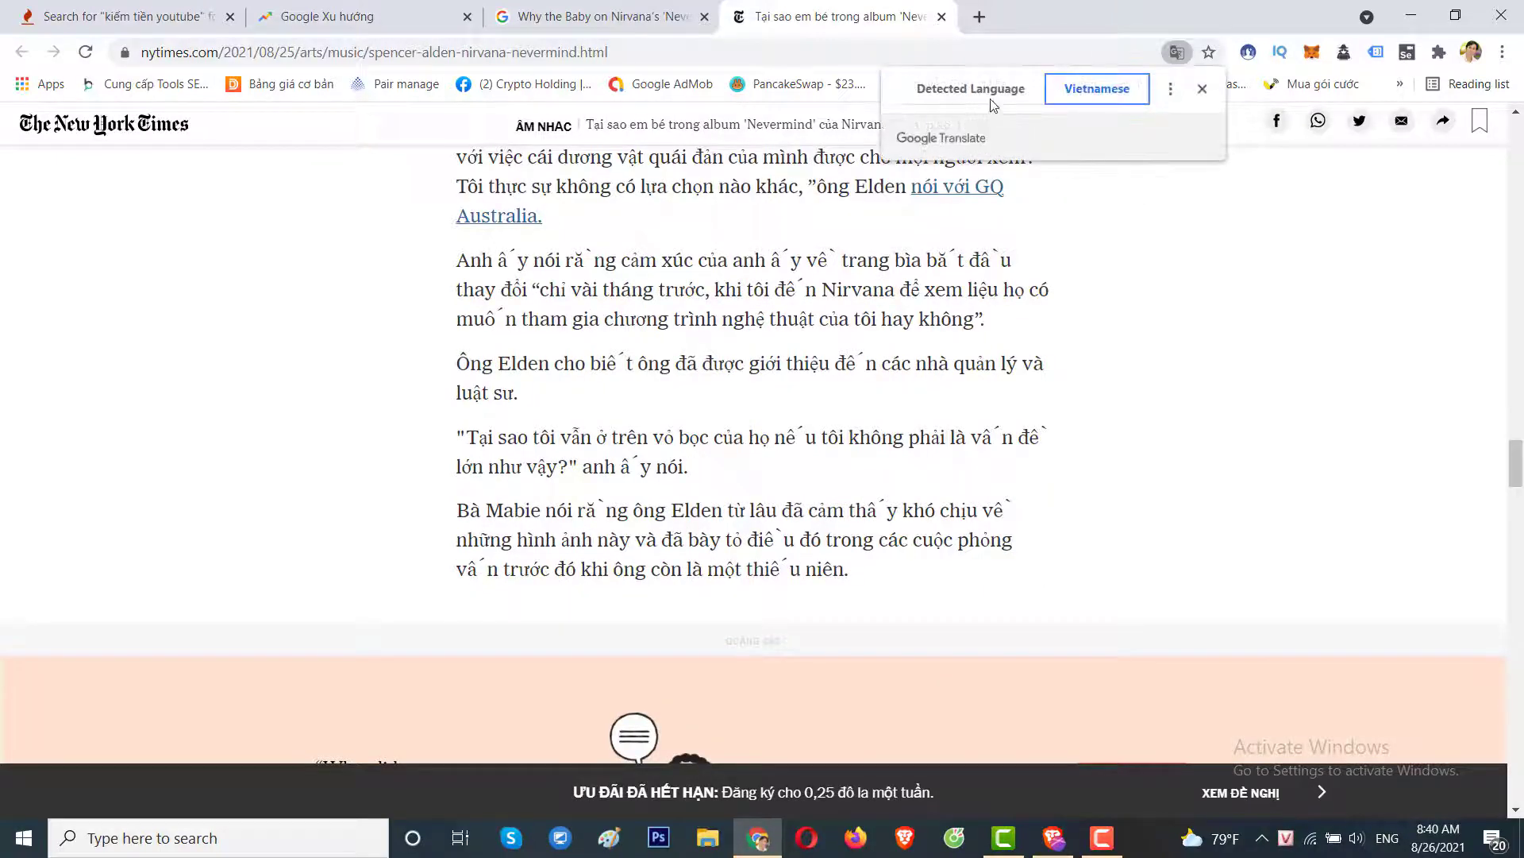
left_click(987, 98)
scroll(671, 602, "up", 15)
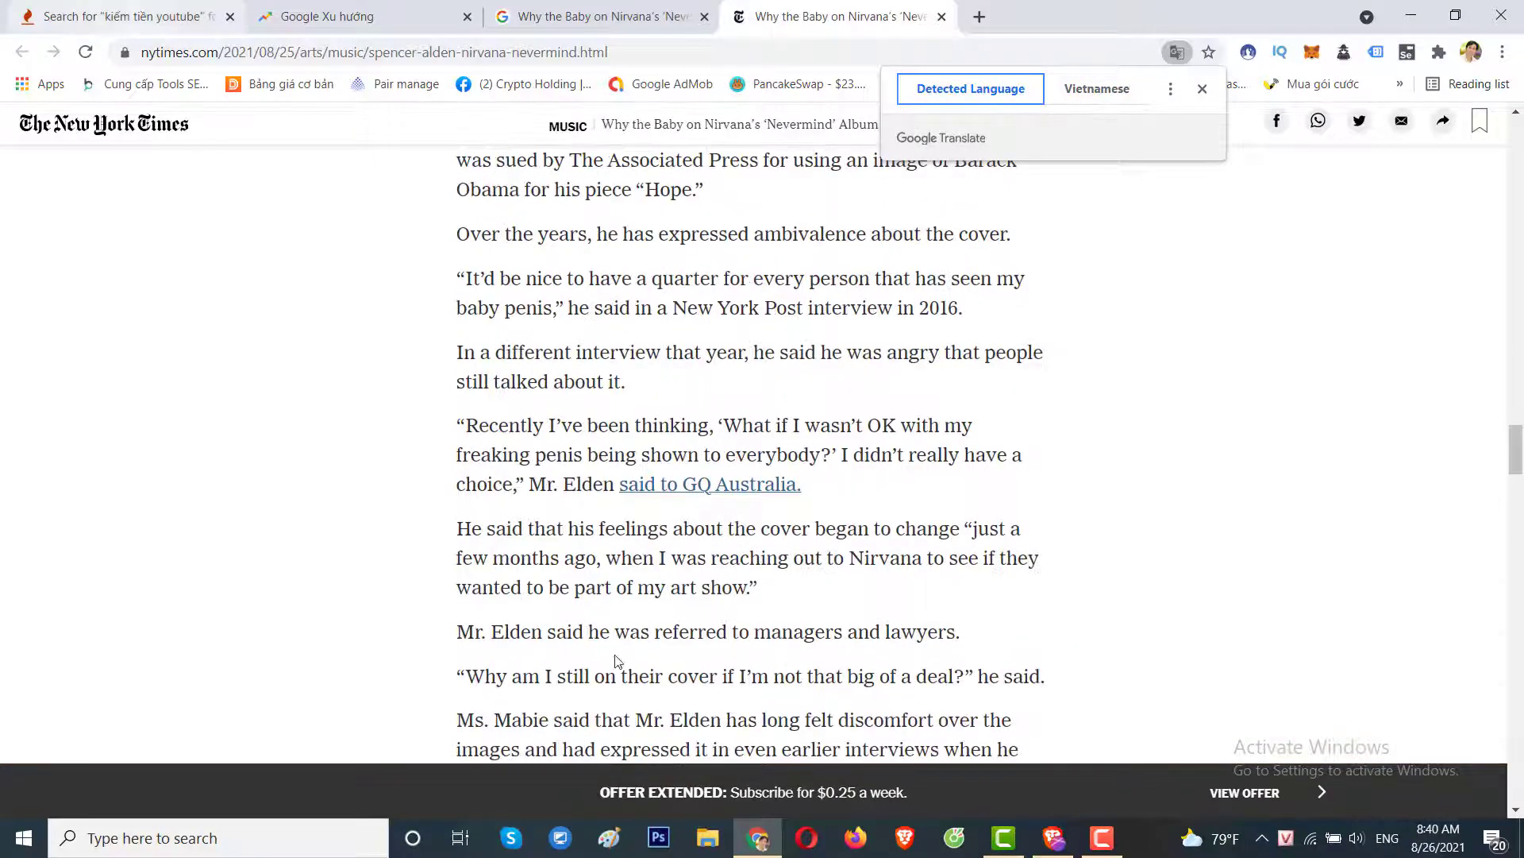
scroll(671, 601, "down", 17)
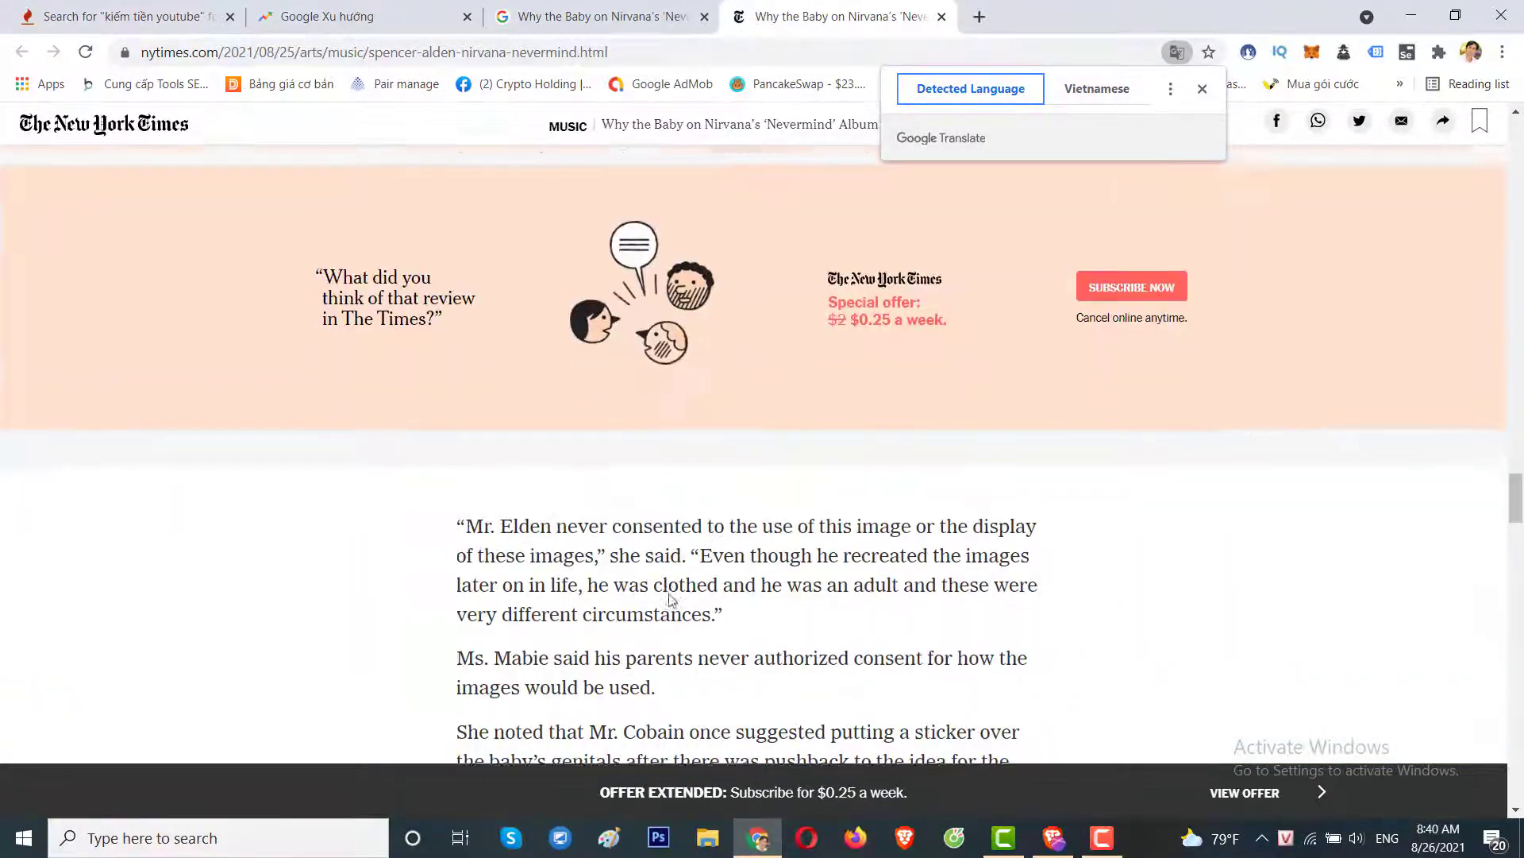
scroll(714, 492, "up", 5)
scroll(655, 450, "down", 14)
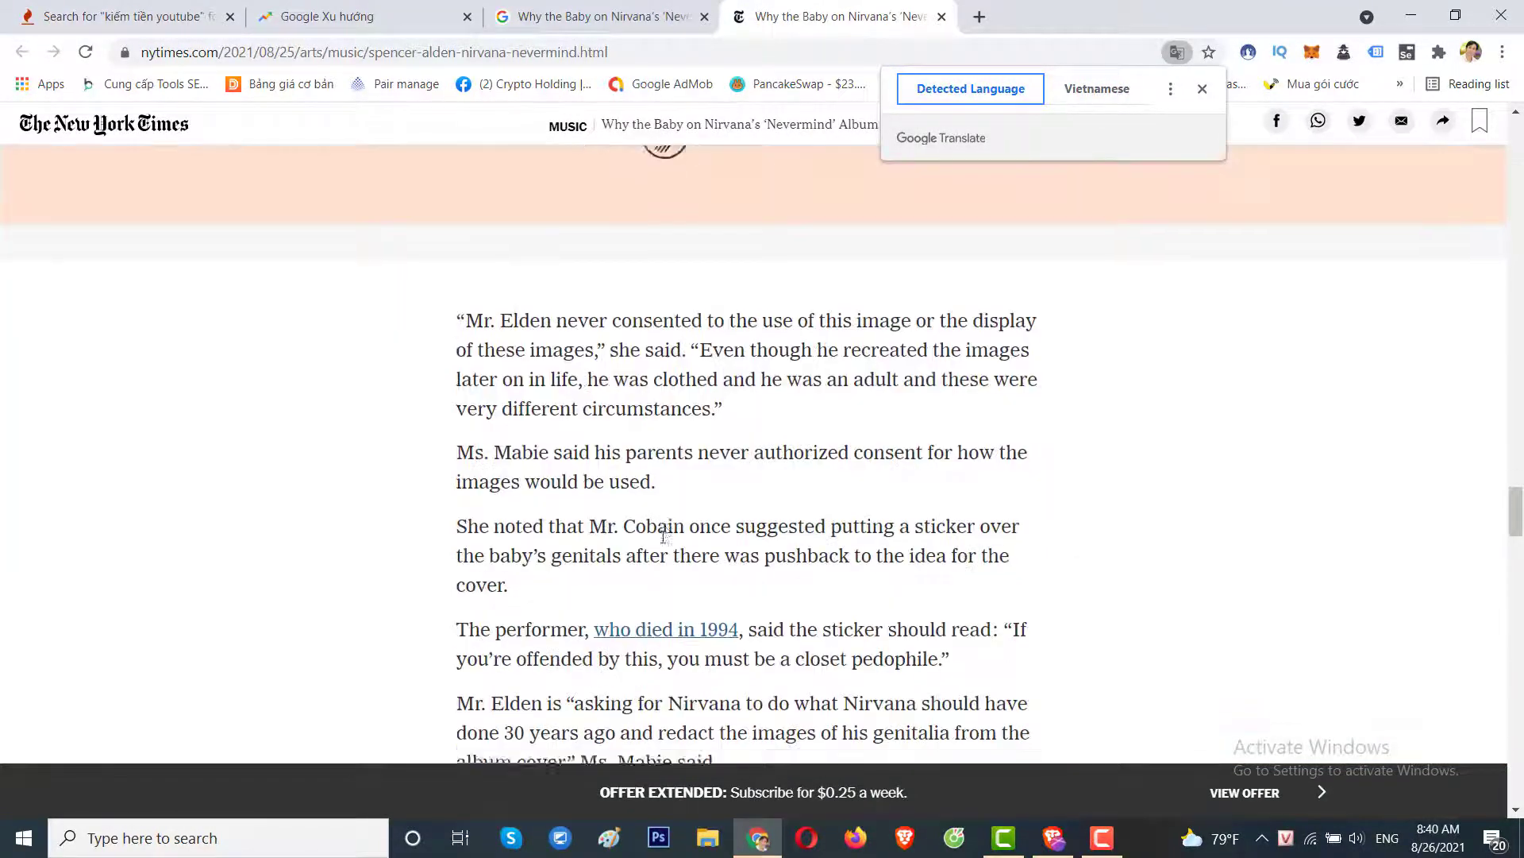
scroll(704, 590, "up", 15)
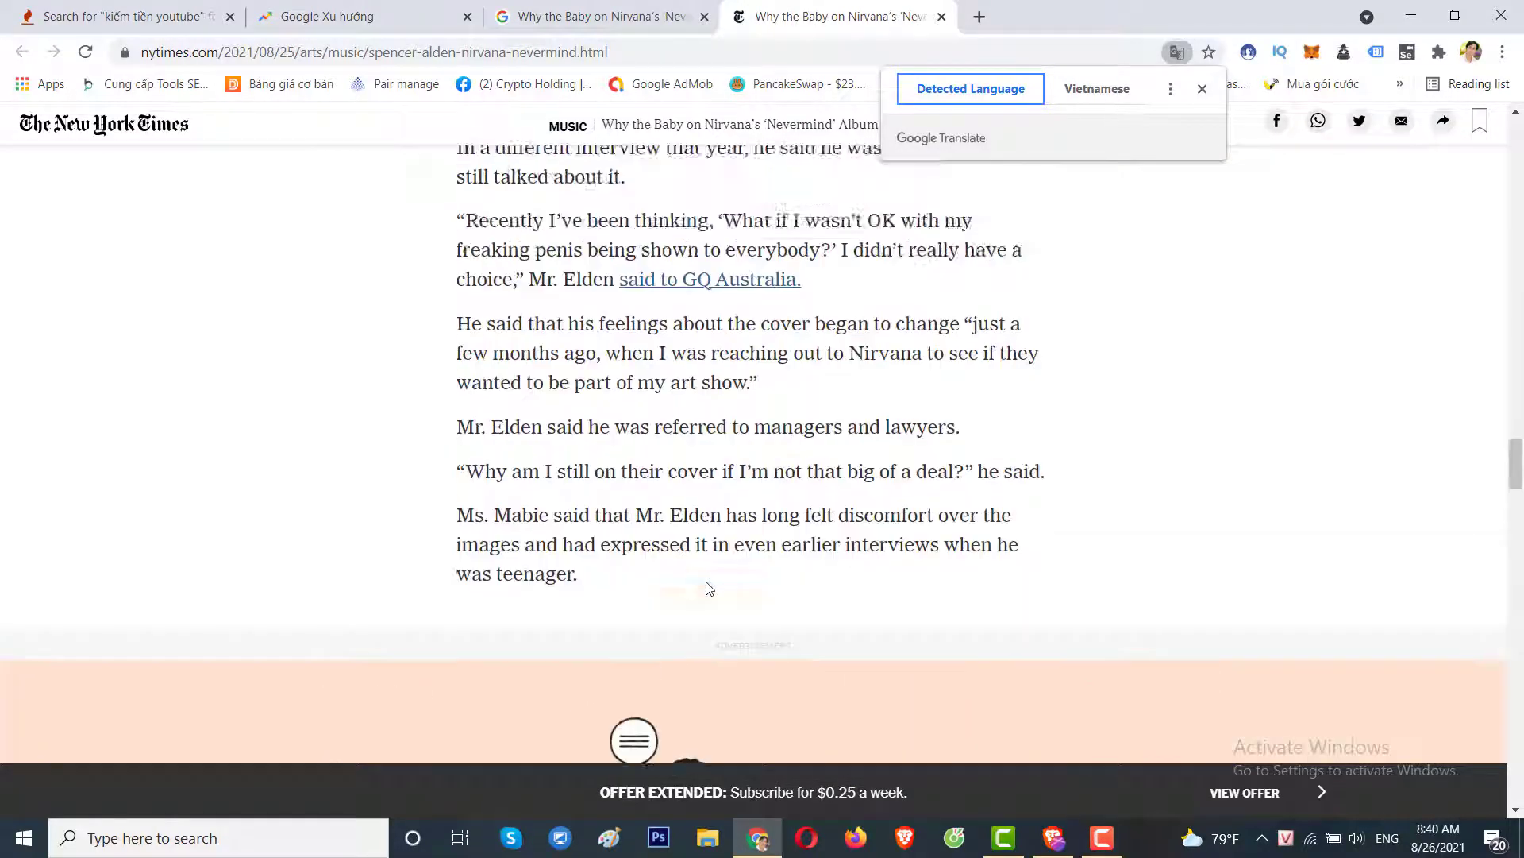
scroll(708, 588, "up", 7)
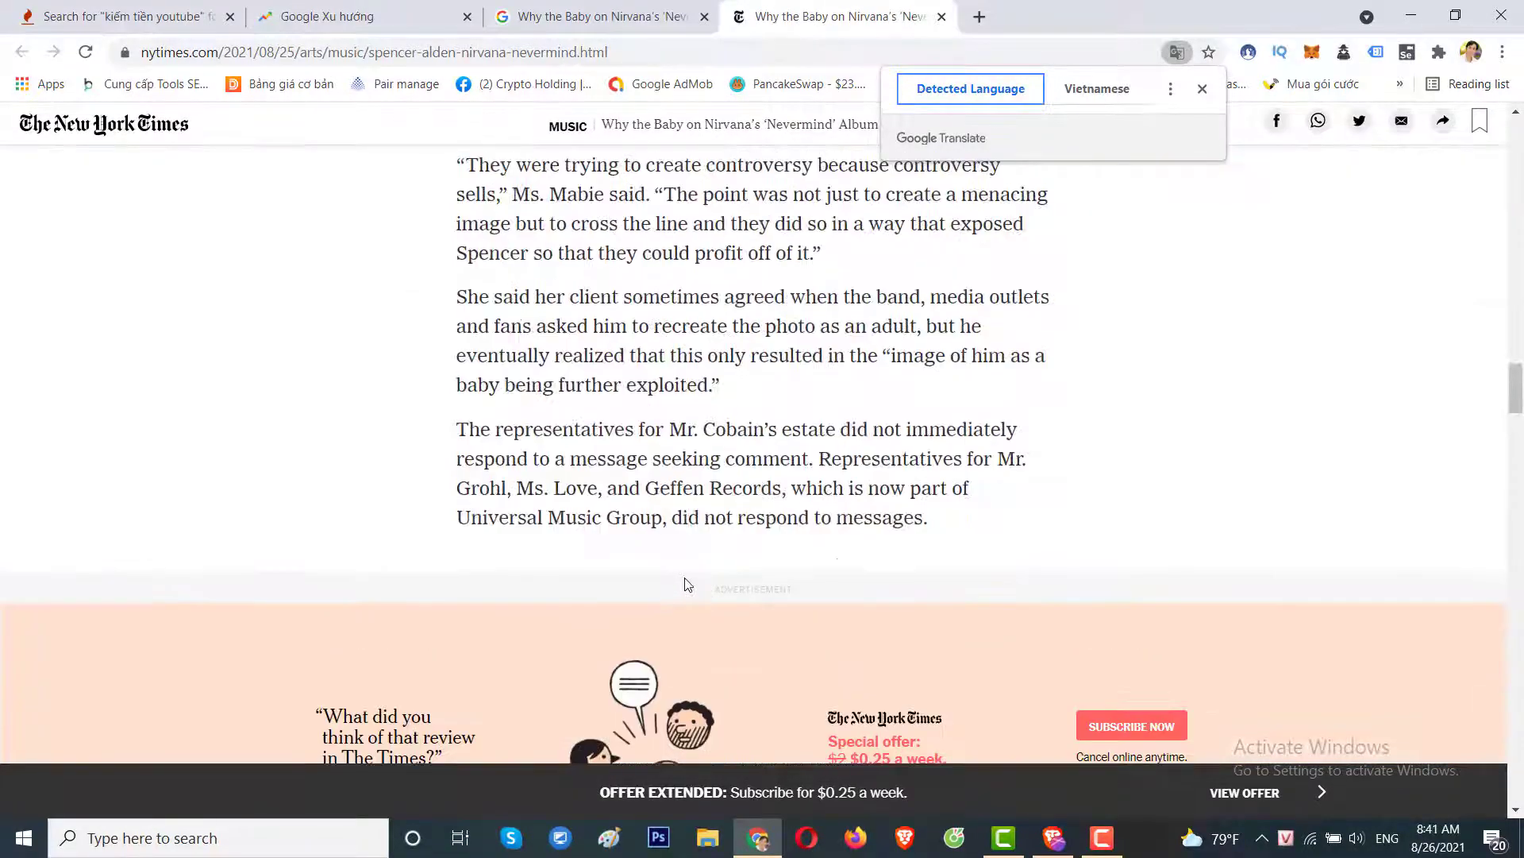
scroll(908, 548, "up", 20)
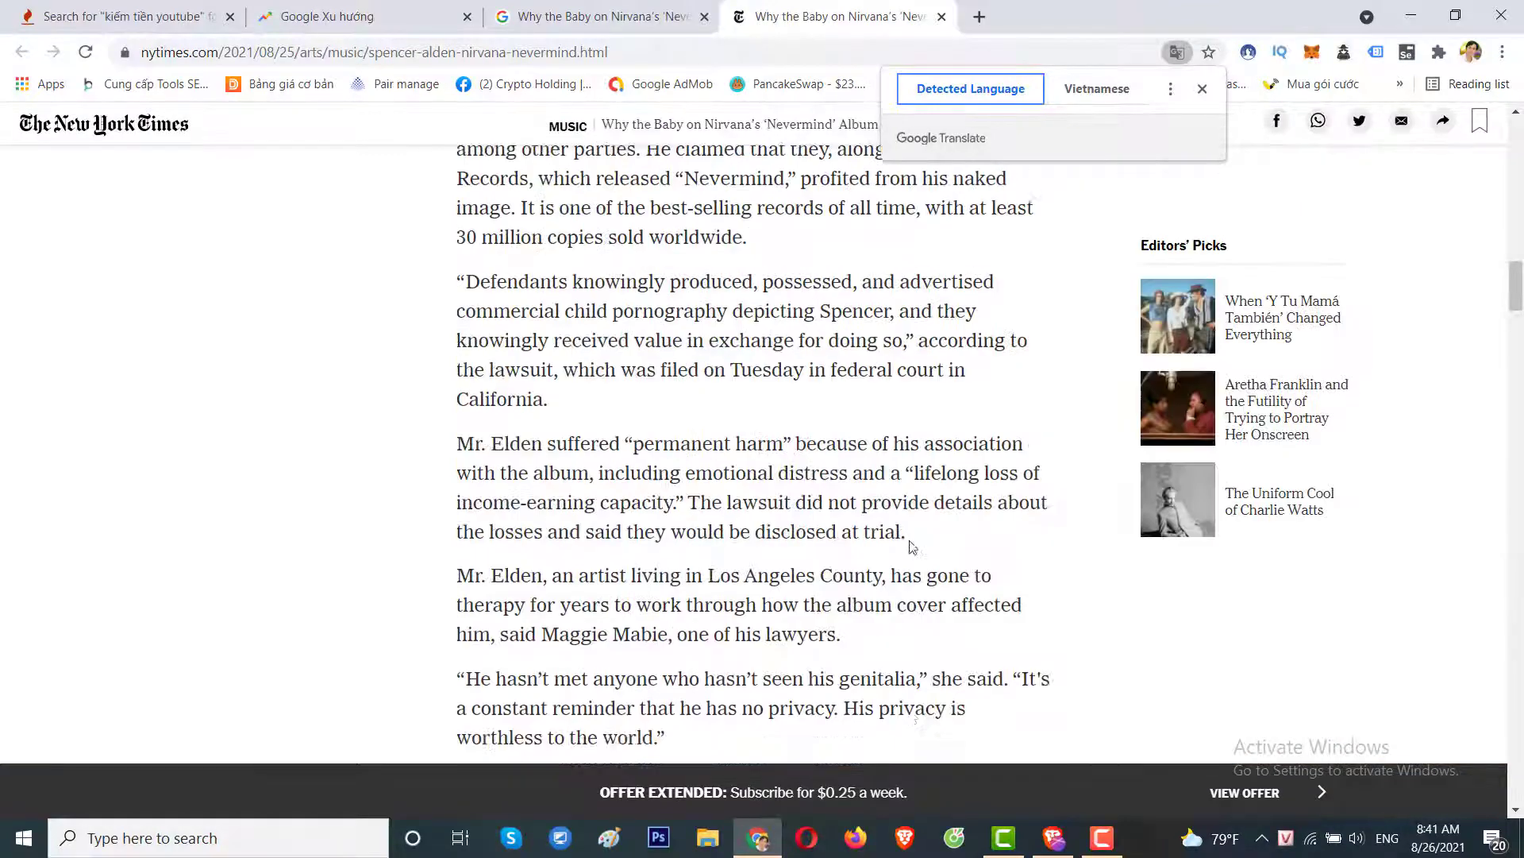
scroll(908, 548, "up", 12)
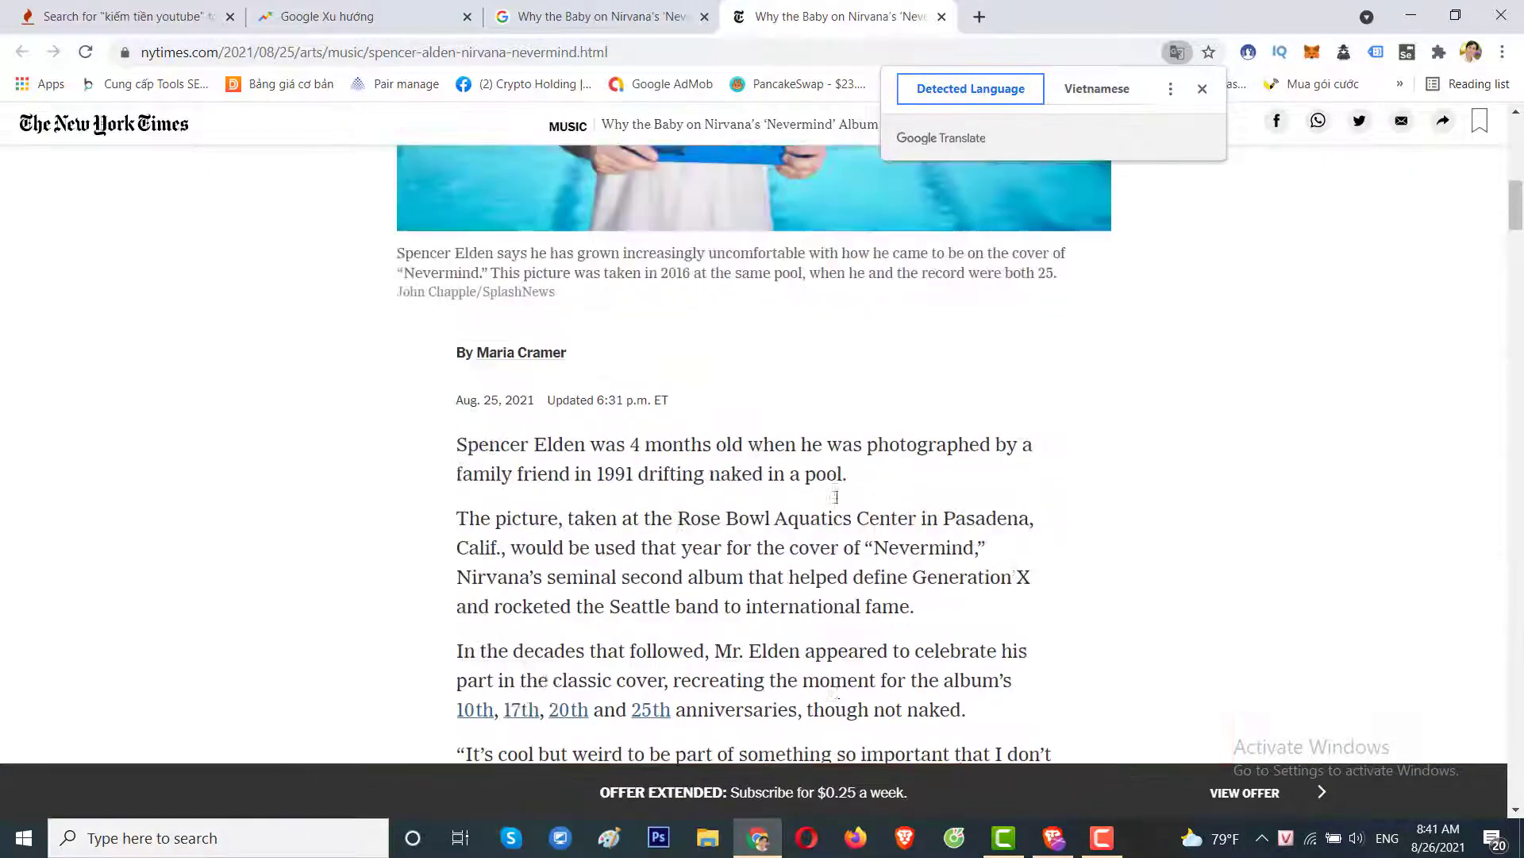
Open the Vbee website in a new browser tab.
left_click(979, 17)
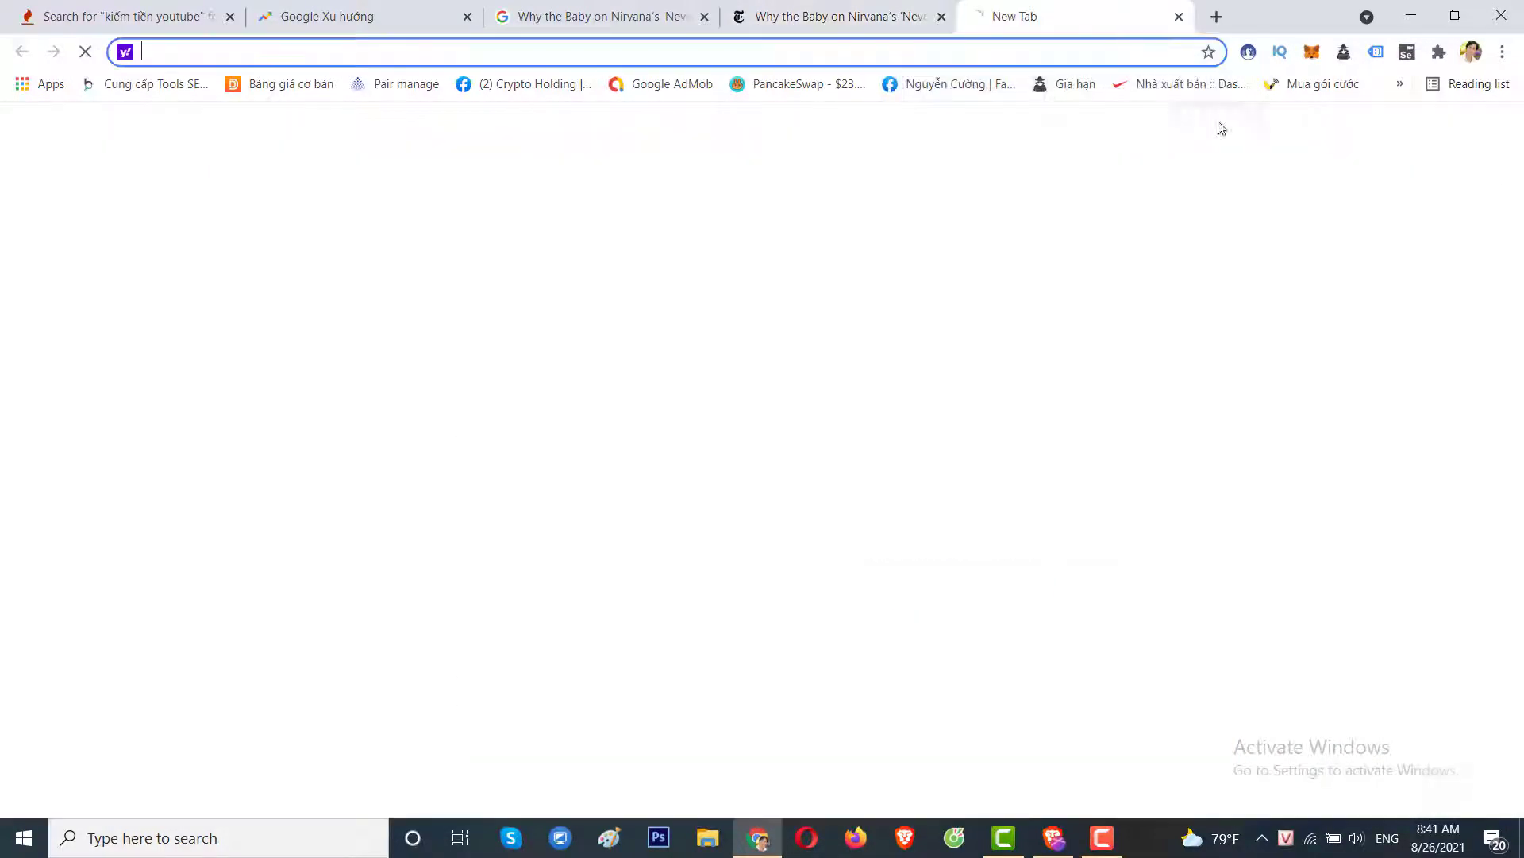
left_click(1308, 93)
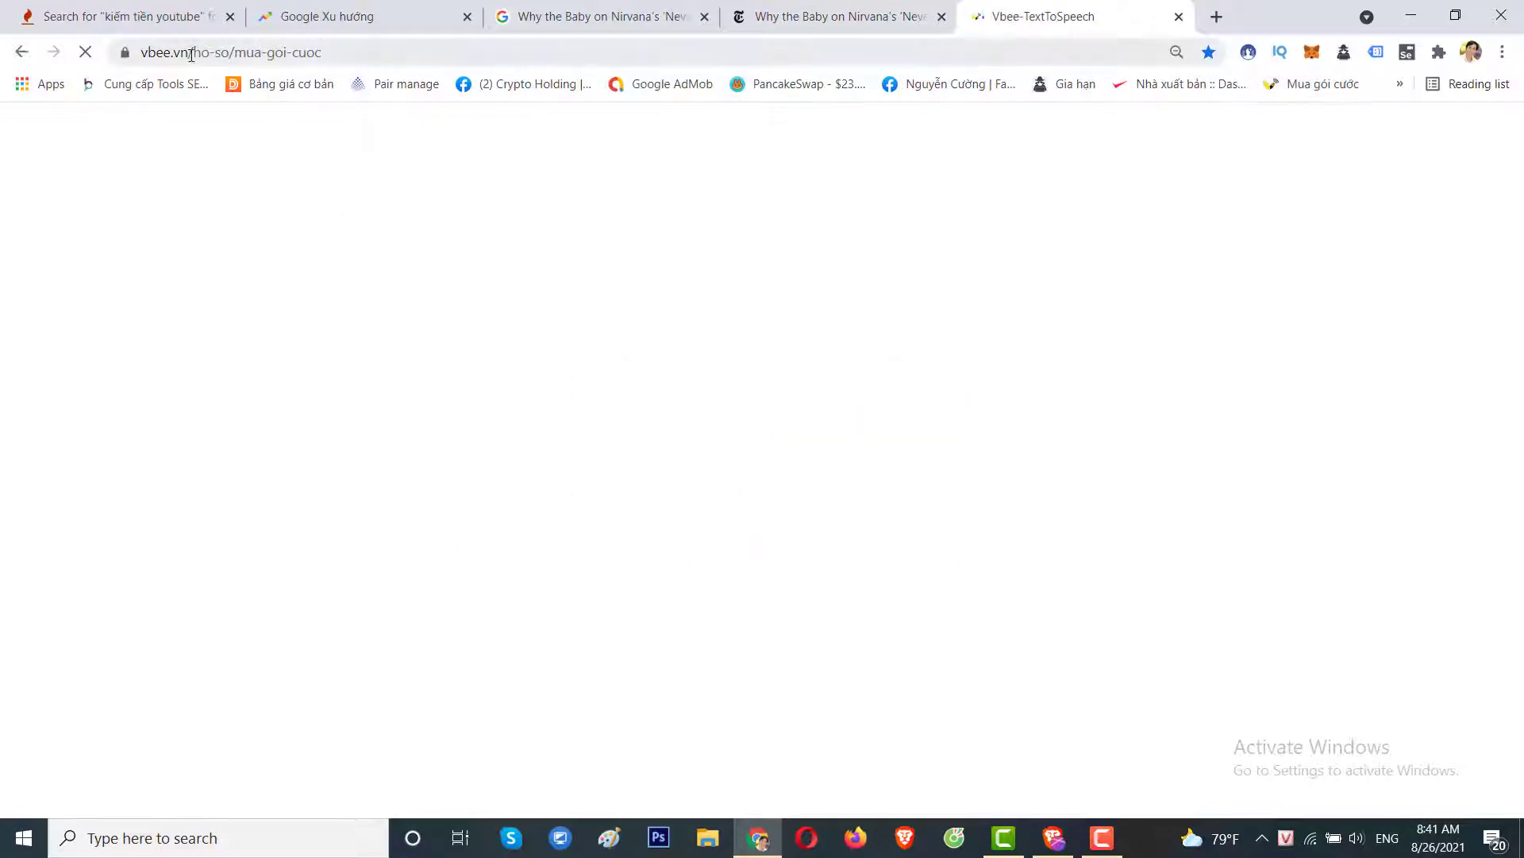
left_click_drag(193, 53, 482, 79)
key("ctrl+a")
key("BackSpace")
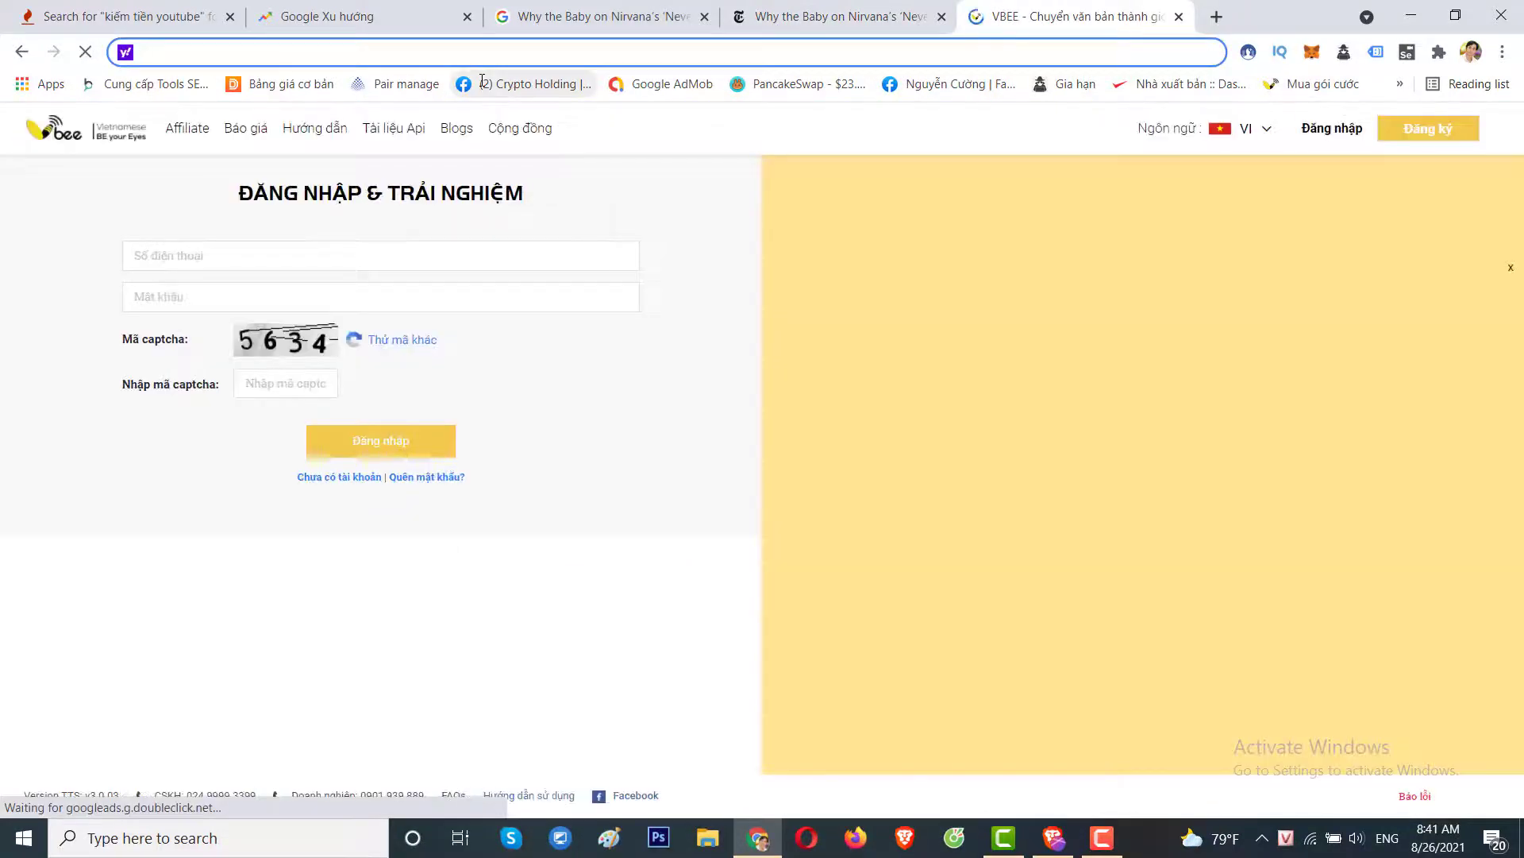
Sign in to Vbee with the account phone number and password.
left_click(208, 255)
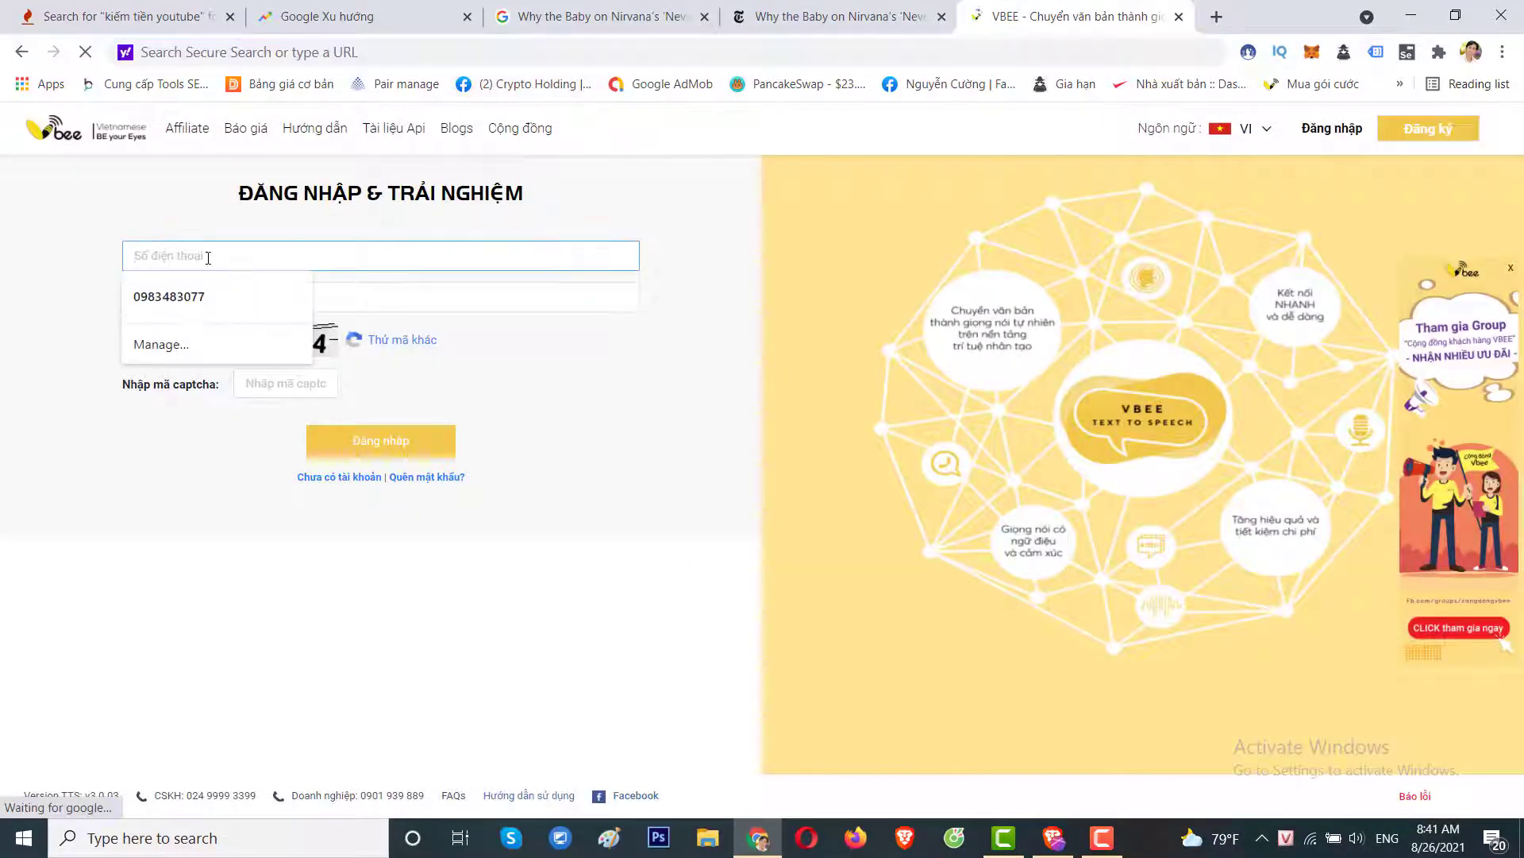
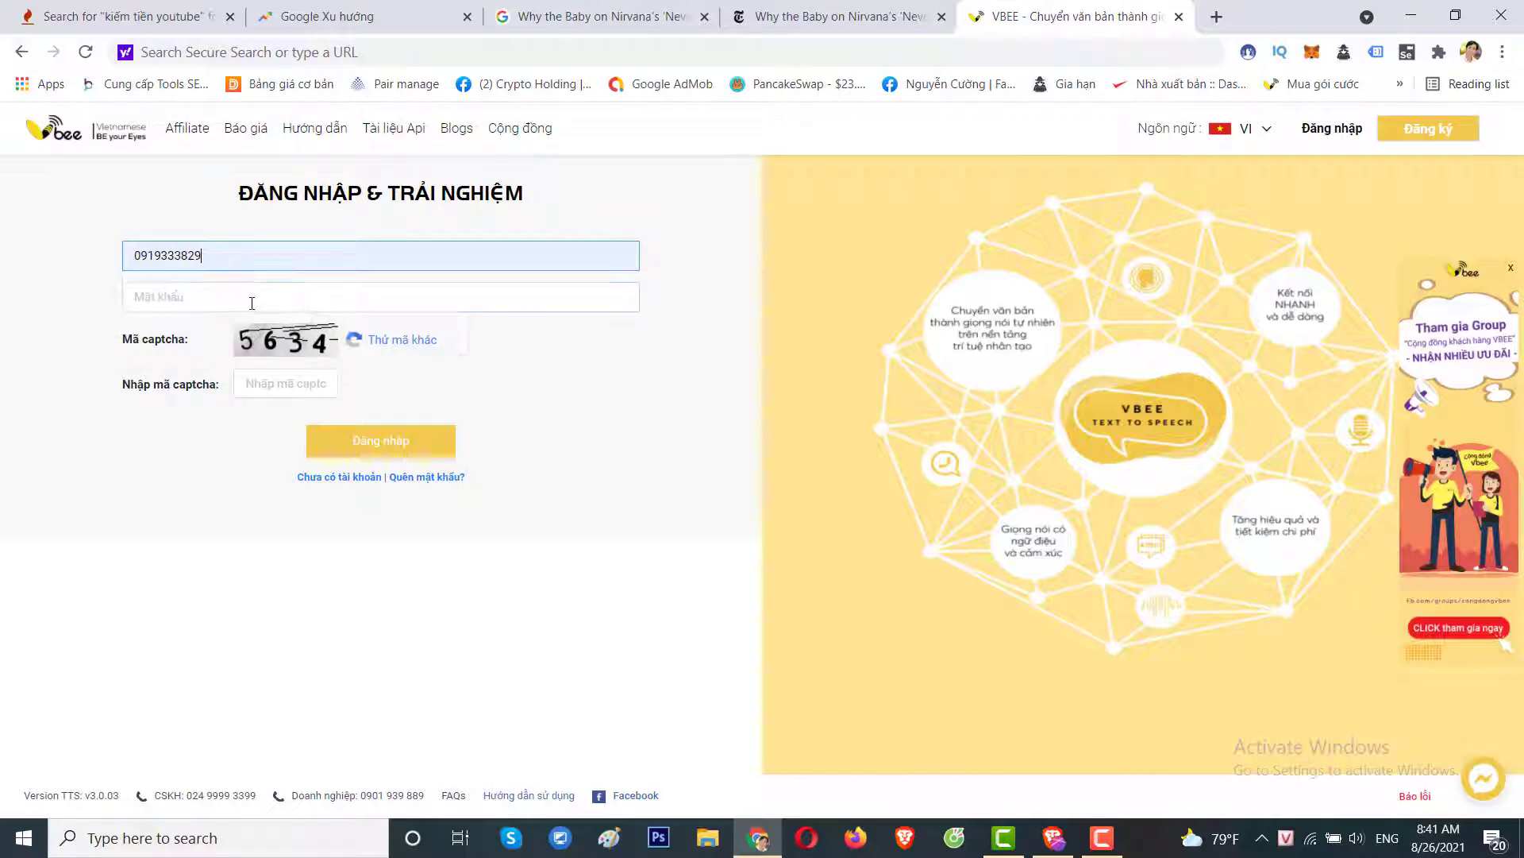
left_click(252, 303)
type("••")
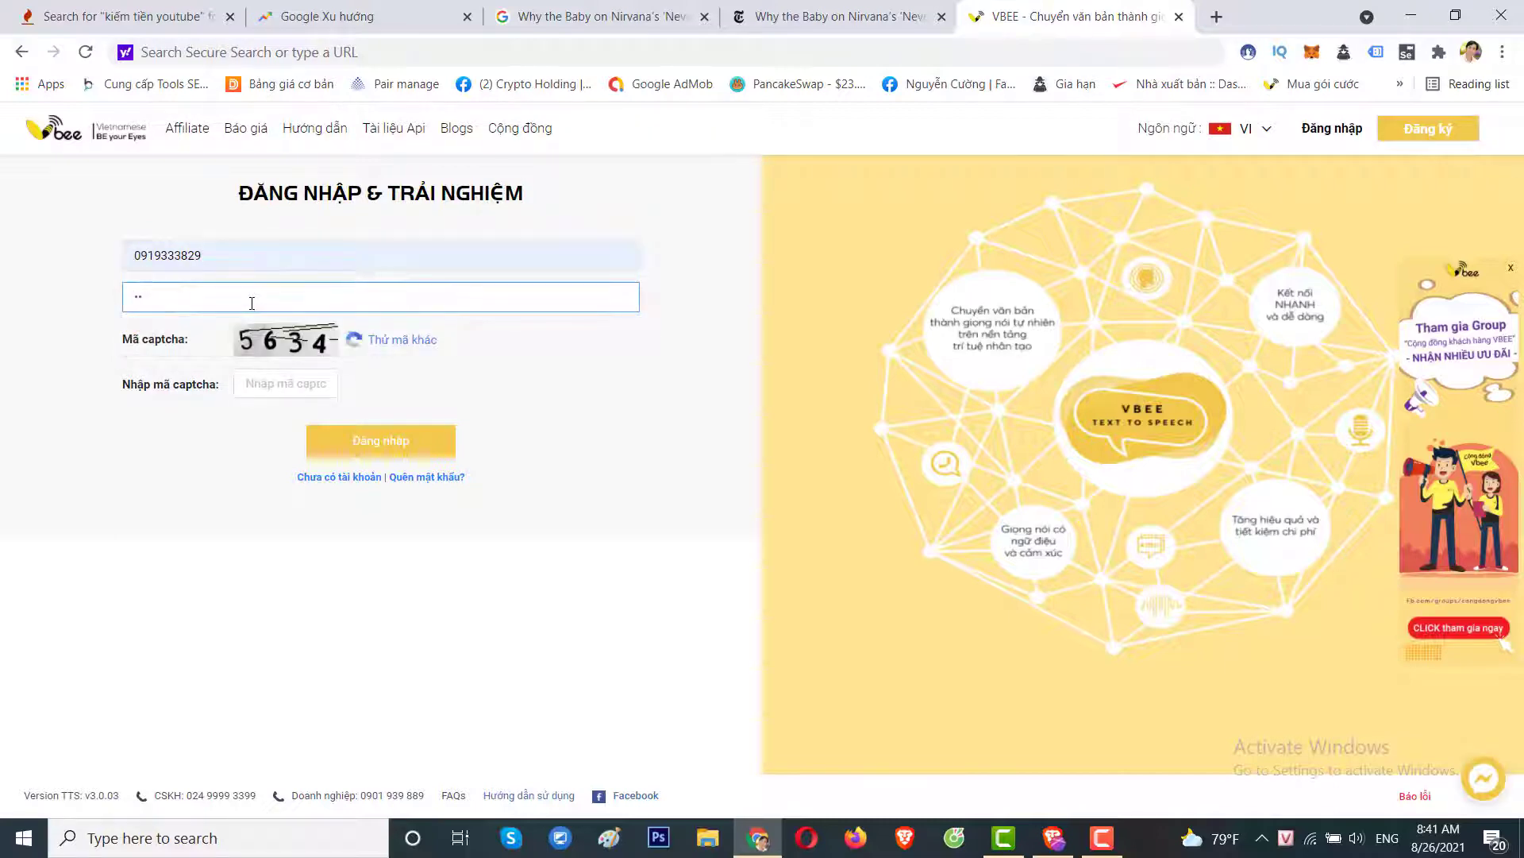
key("Return")
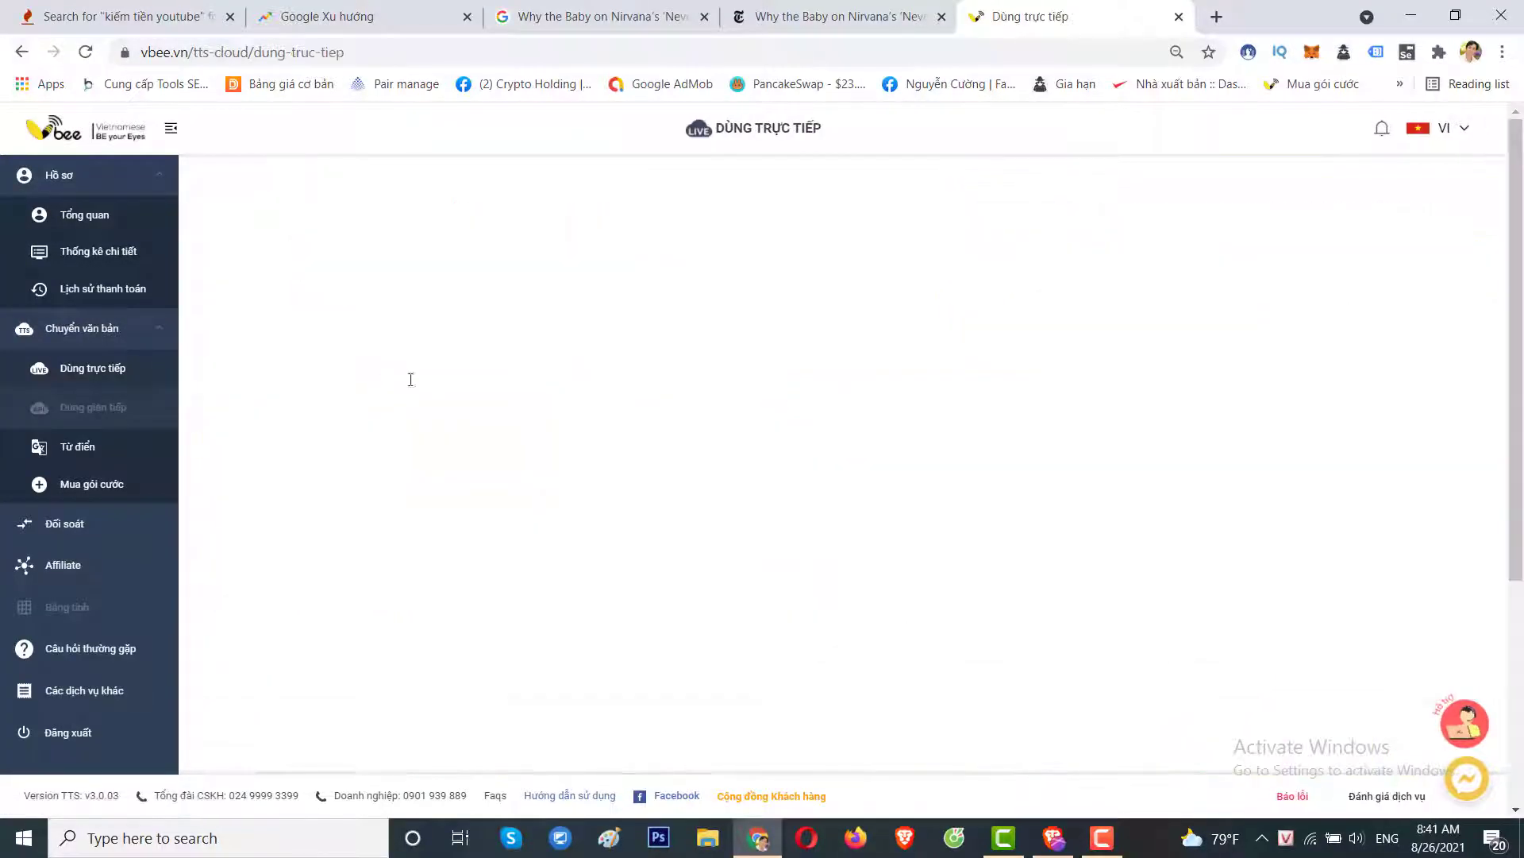
Scroll to the text-to-speech editor and show the narration language list.
scroll(527, 455, "down", 10)
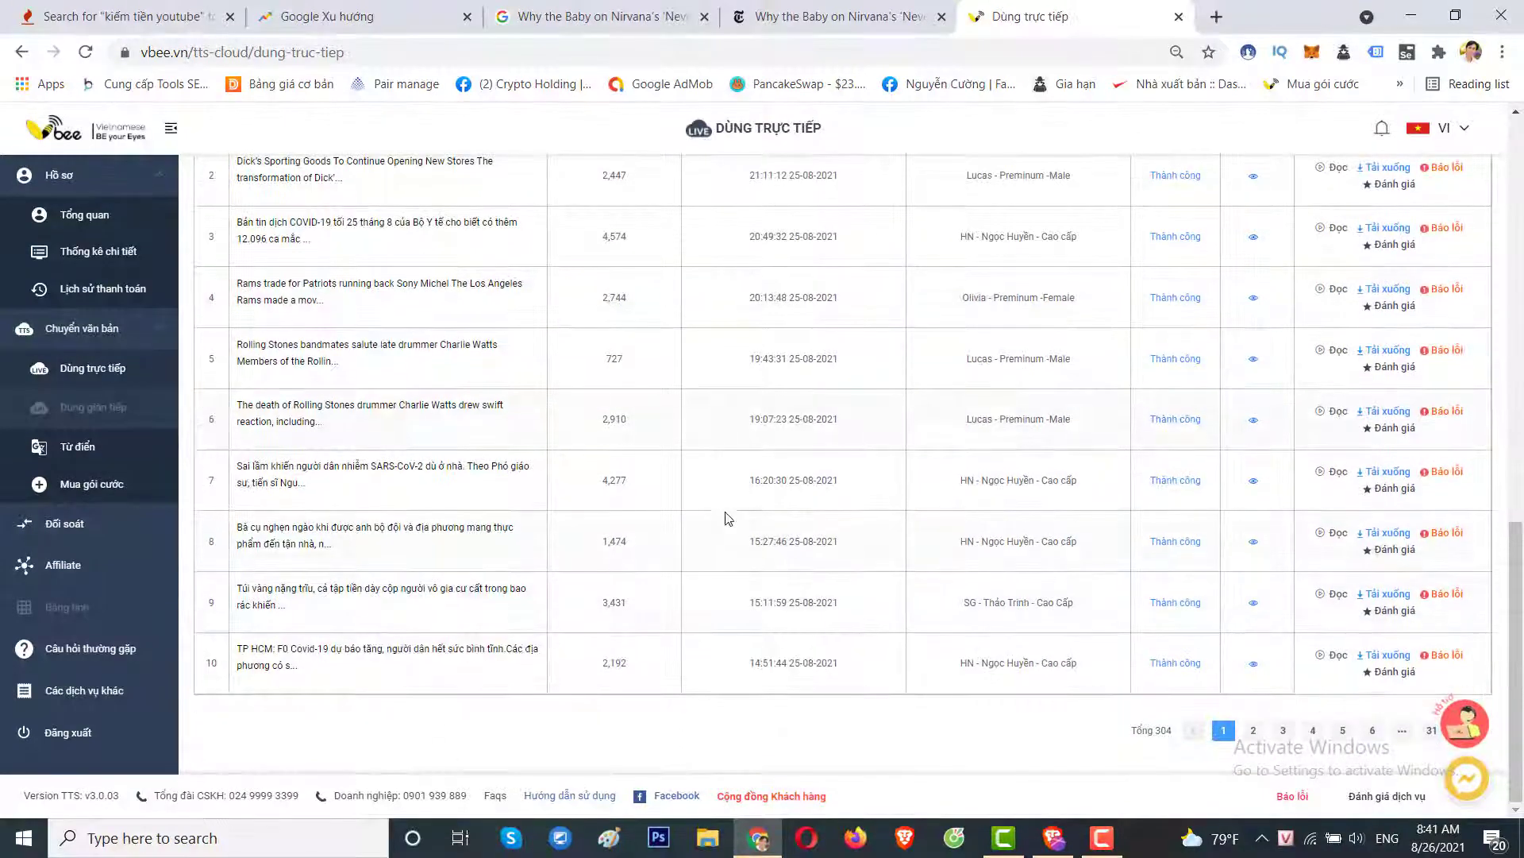
scroll(728, 518, "up", 10)
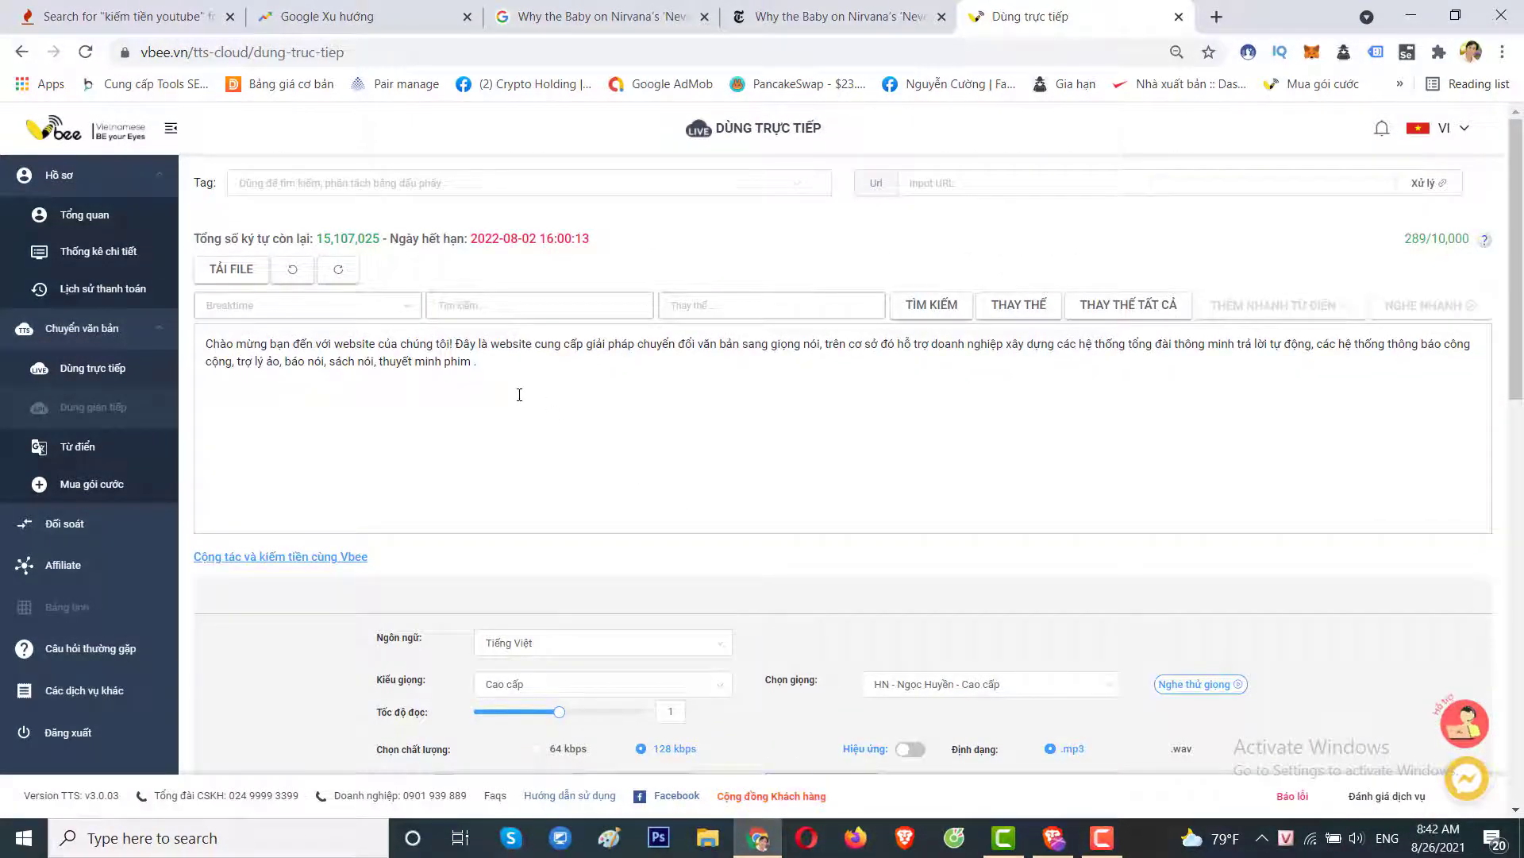
scroll(548, 572, "down", 2)
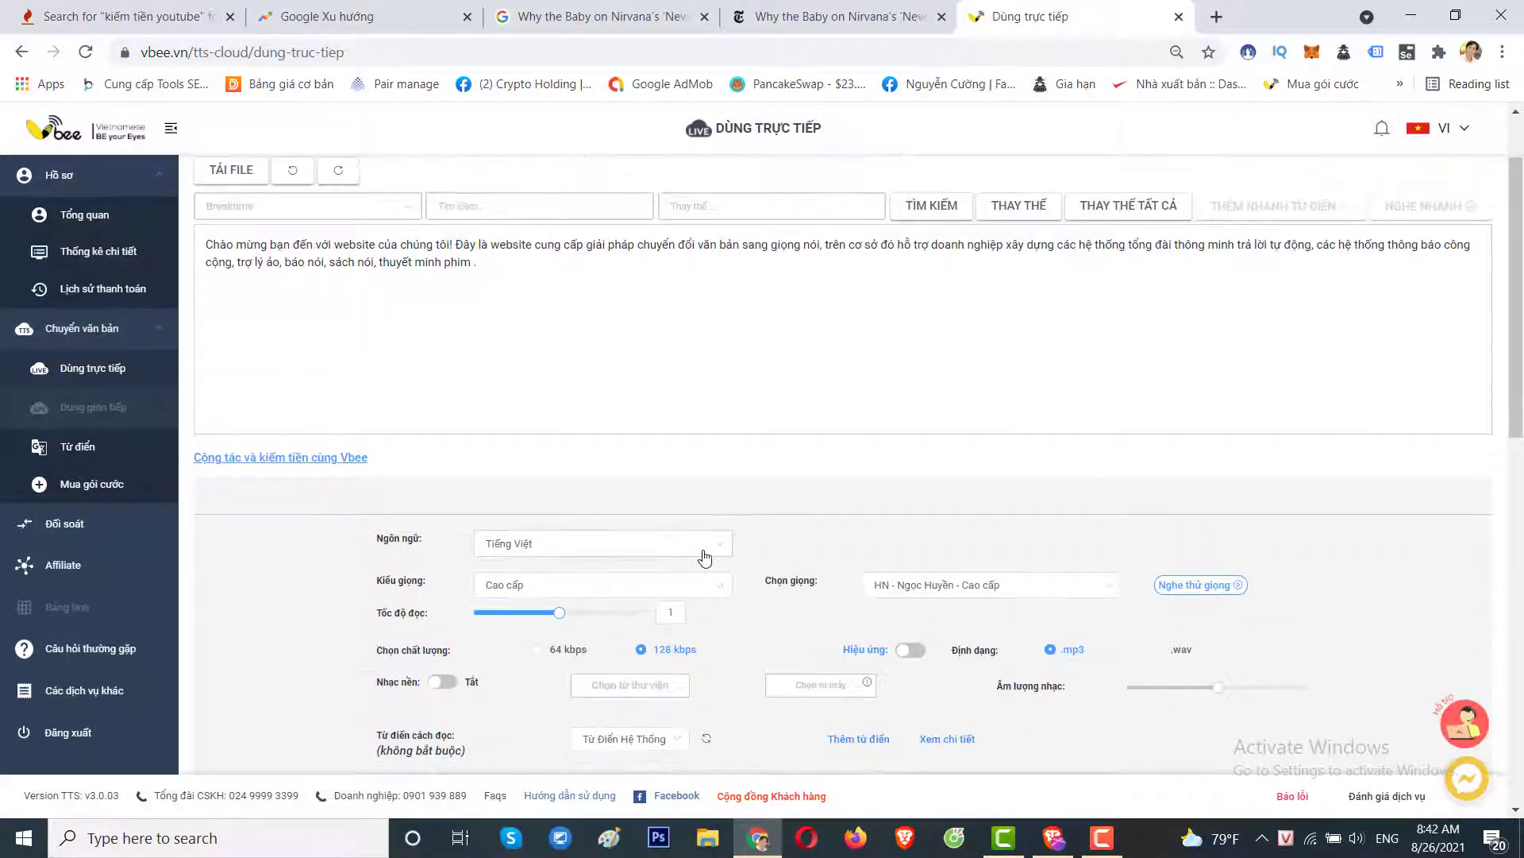
left_click(701, 544)
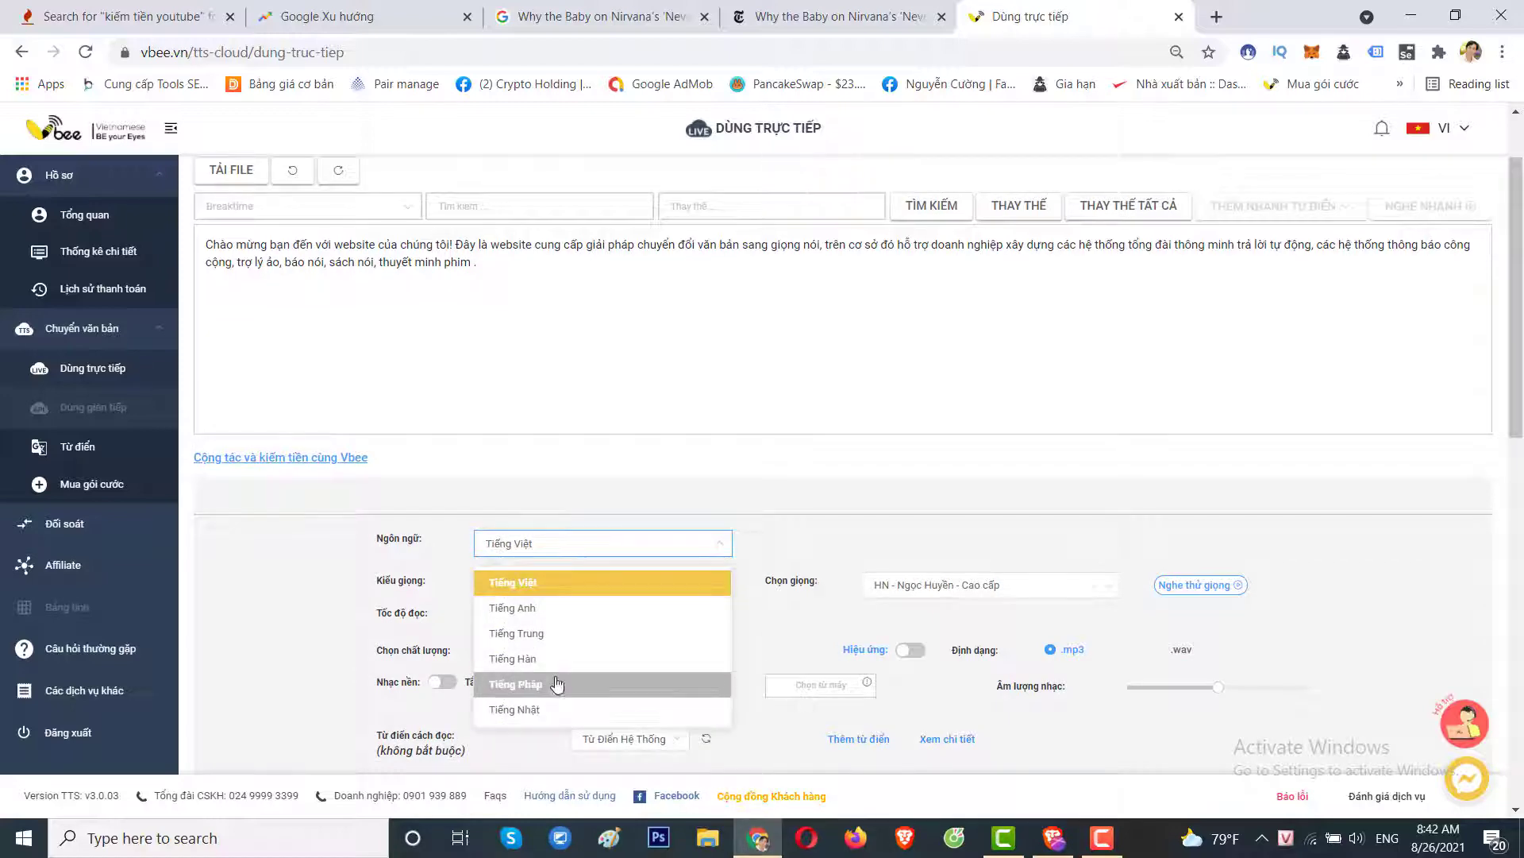
Replace the editor's sample text with the NYT article's subheadline.
left_click(543, 360)
key("ctrl+a")
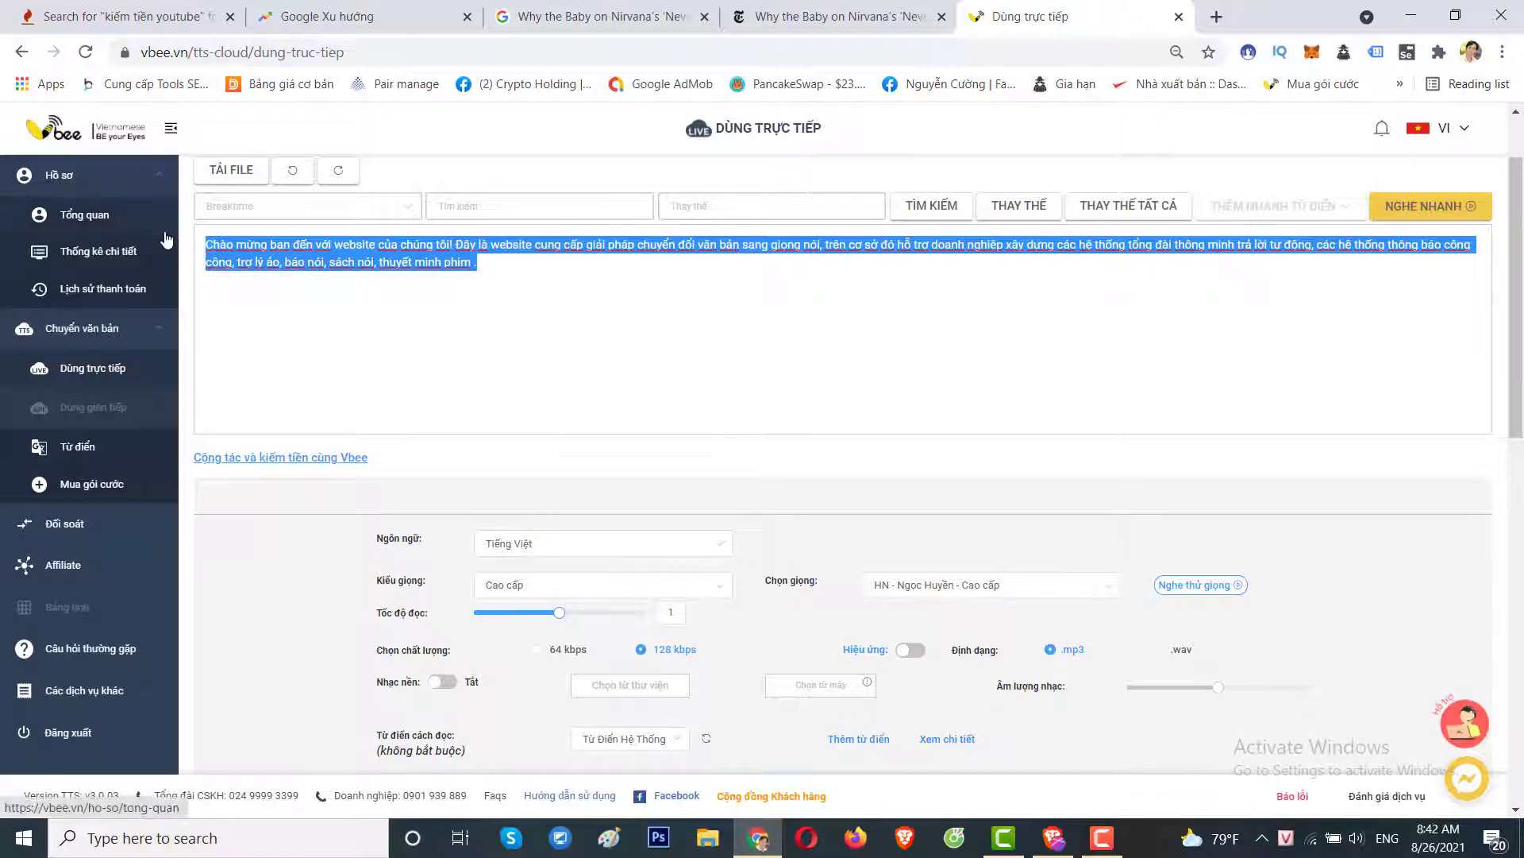
key("BackSpace")
left_click(782, 18)
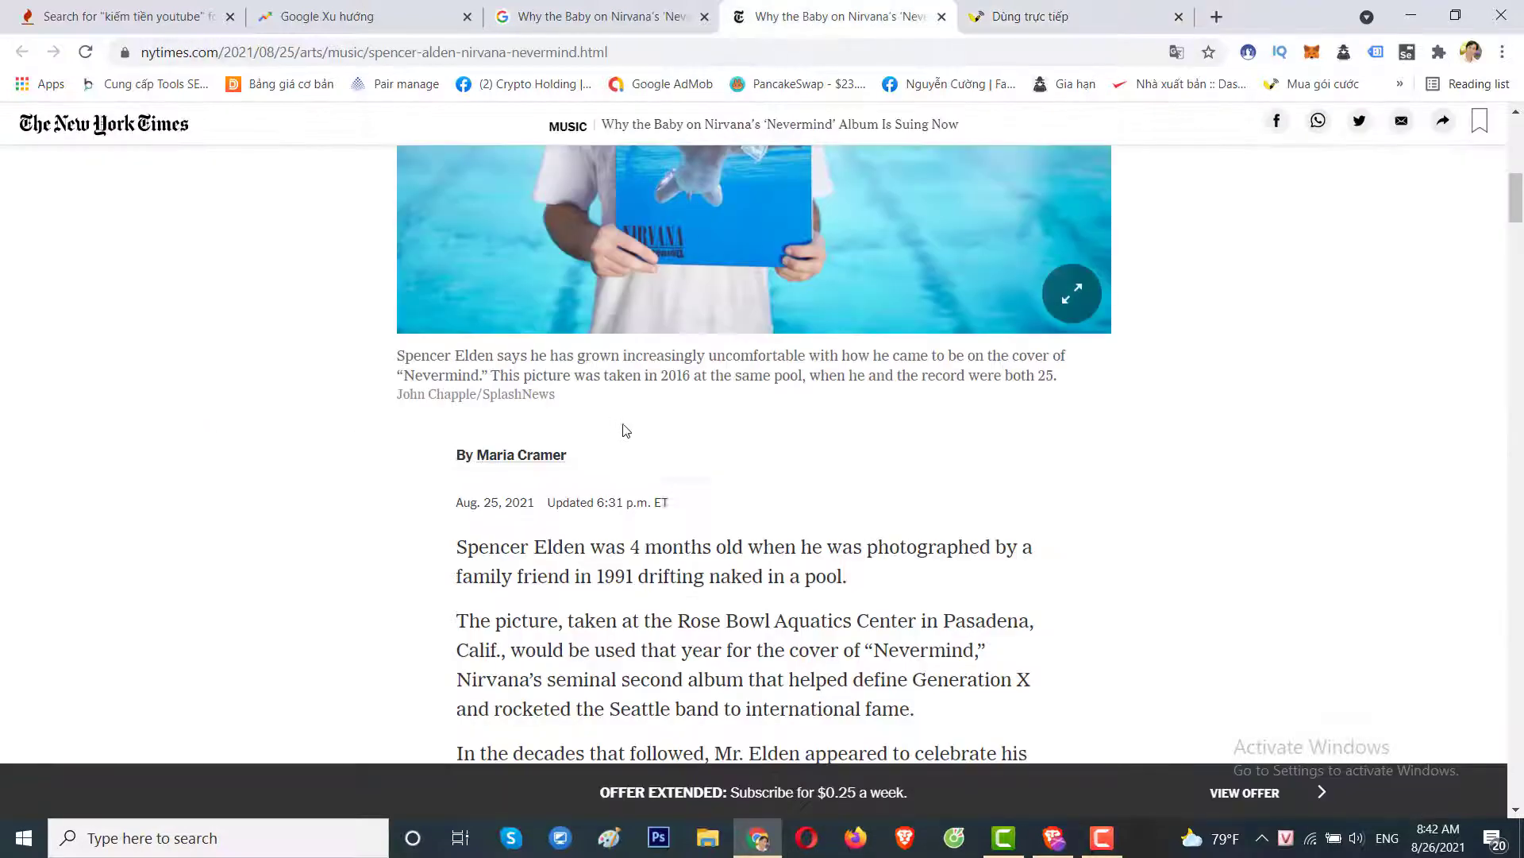
scroll(623, 429, "up", 10)
scroll(690, 485, "down", 2)
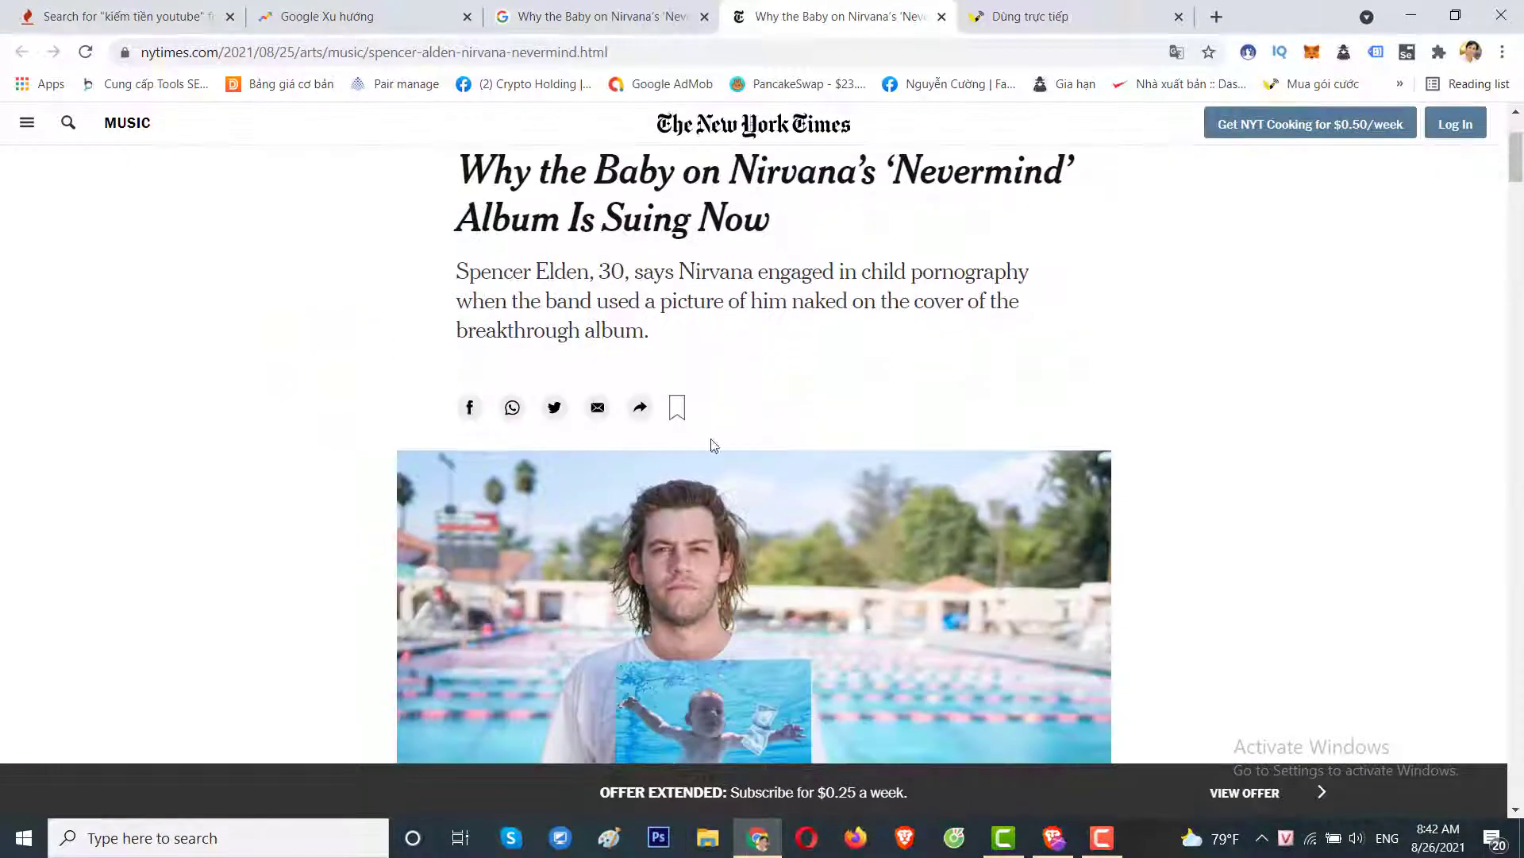
left_click_drag(657, 332, 466, 266)
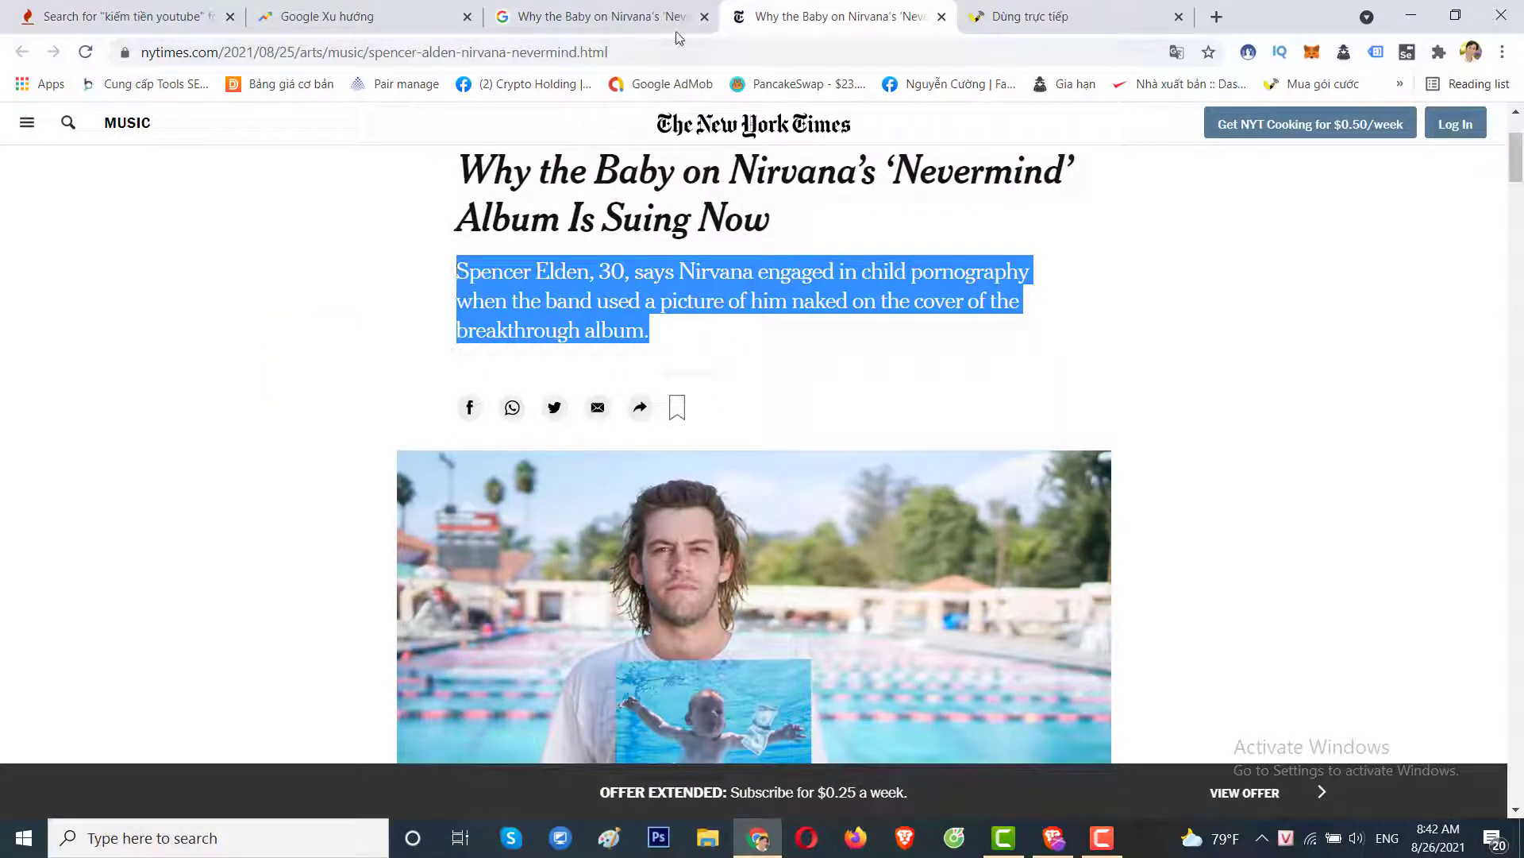
left_click(1068, 17)
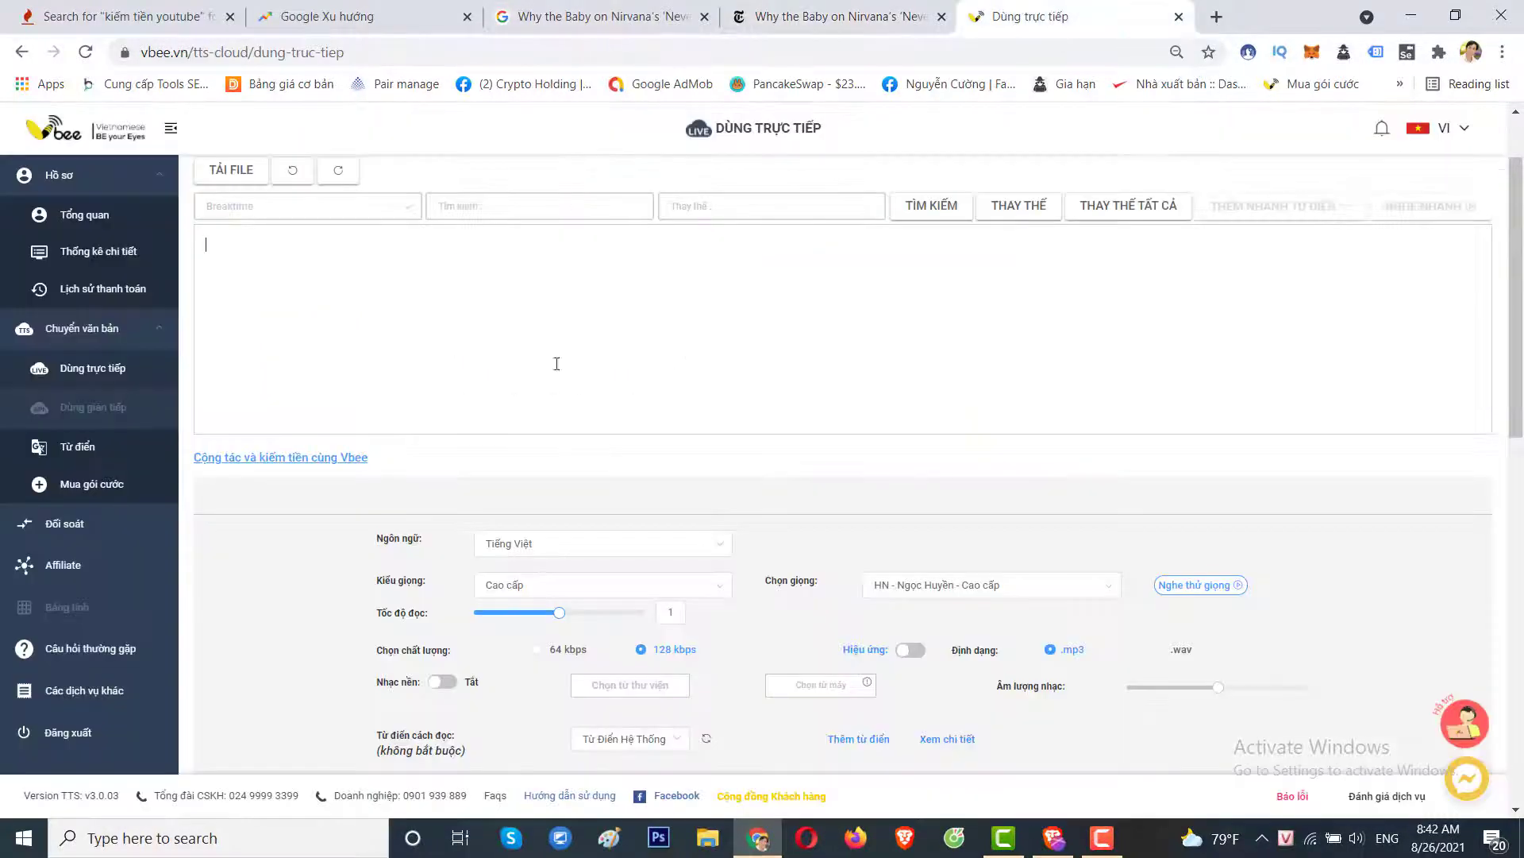
type("Spencer Elden, 30, says Nirvana engaged in child pornography when the band used a picture of him naked on the cover of the breakthrough album.")
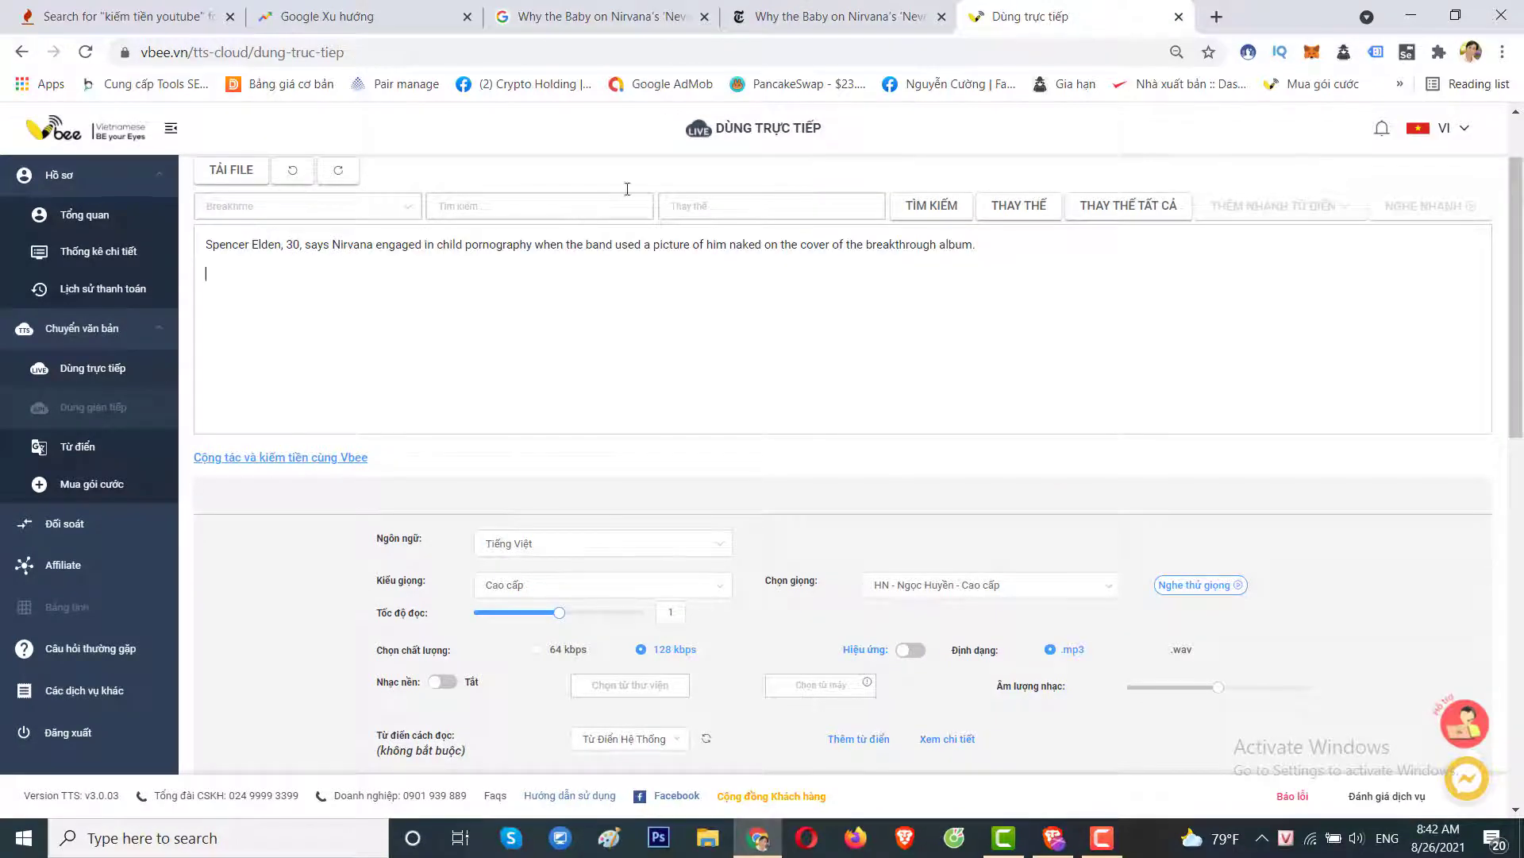
Copy the article's first four paragraphs and paste them after the subheadline.
left_click(838, 16)
scroll(635, 469, "down", 8)
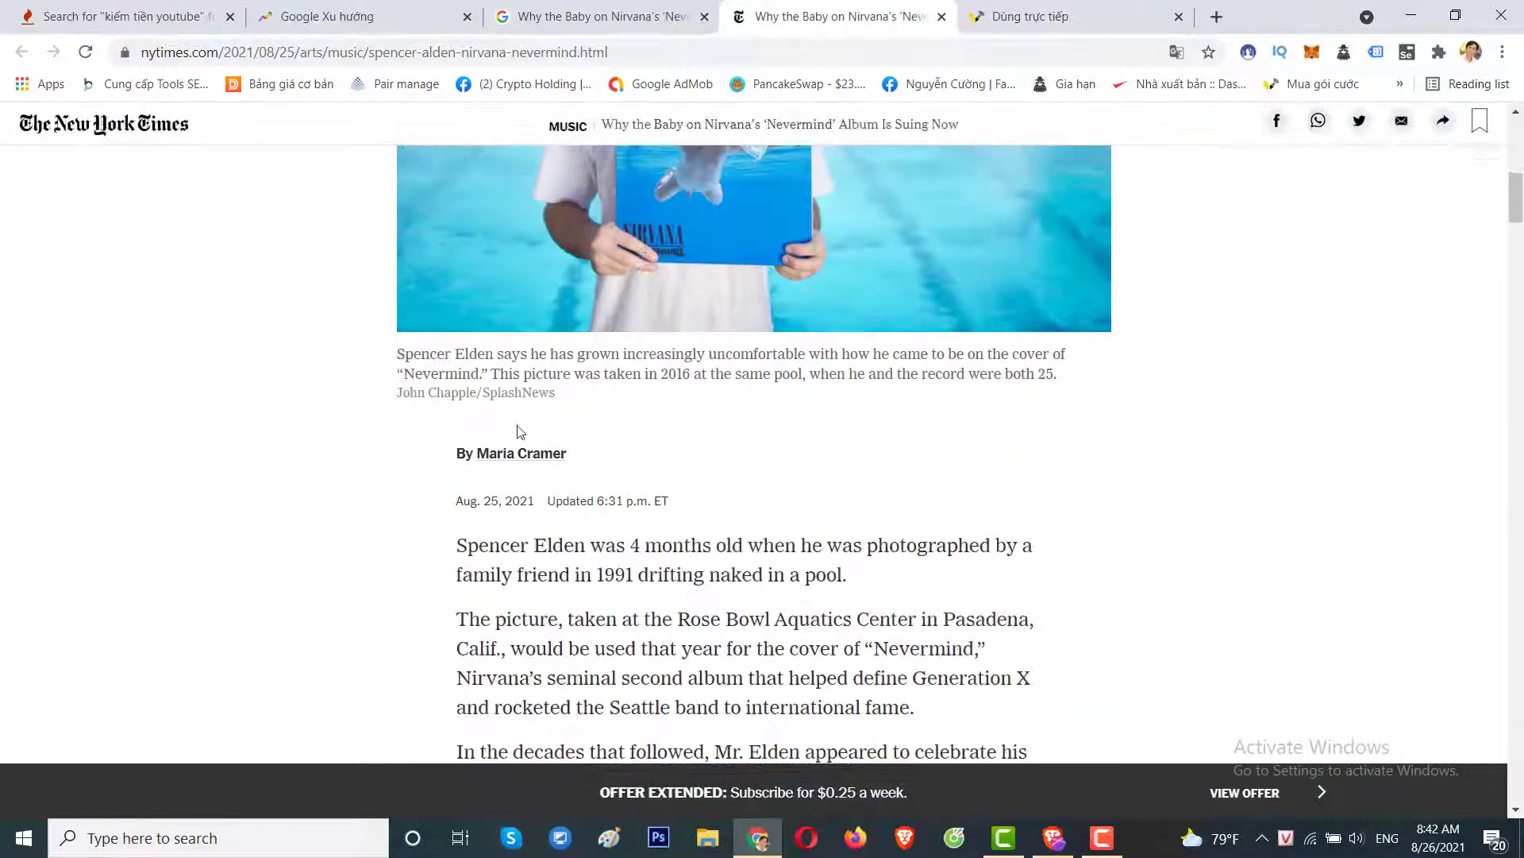
scroll(520, 432, "down", 1)
left_click_drag(460, 446, 984, 530)
scroll(630, 616, "down", 3)
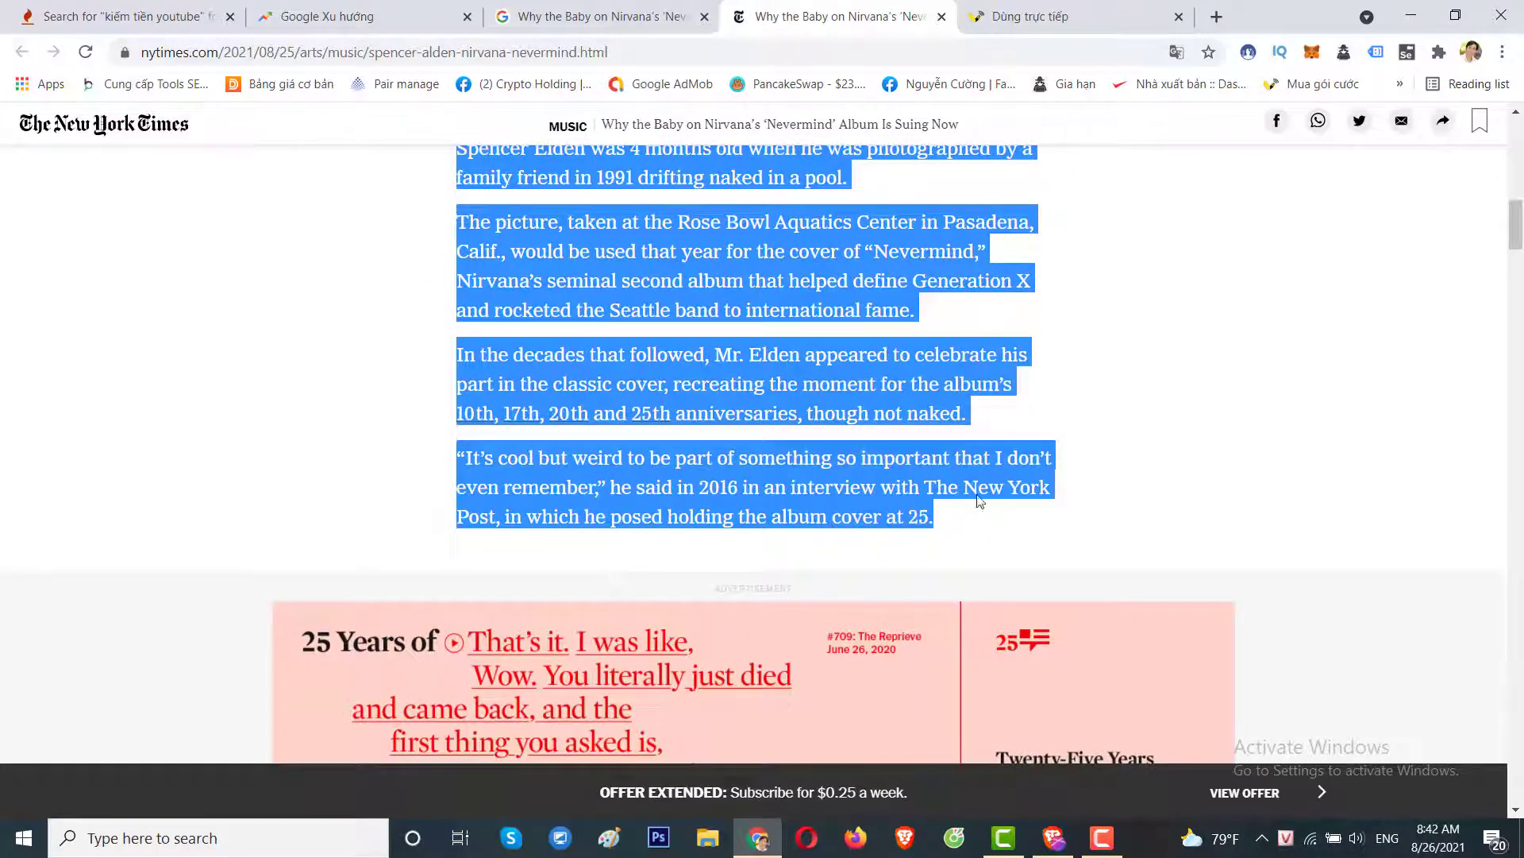
key("ctrl+Tab")
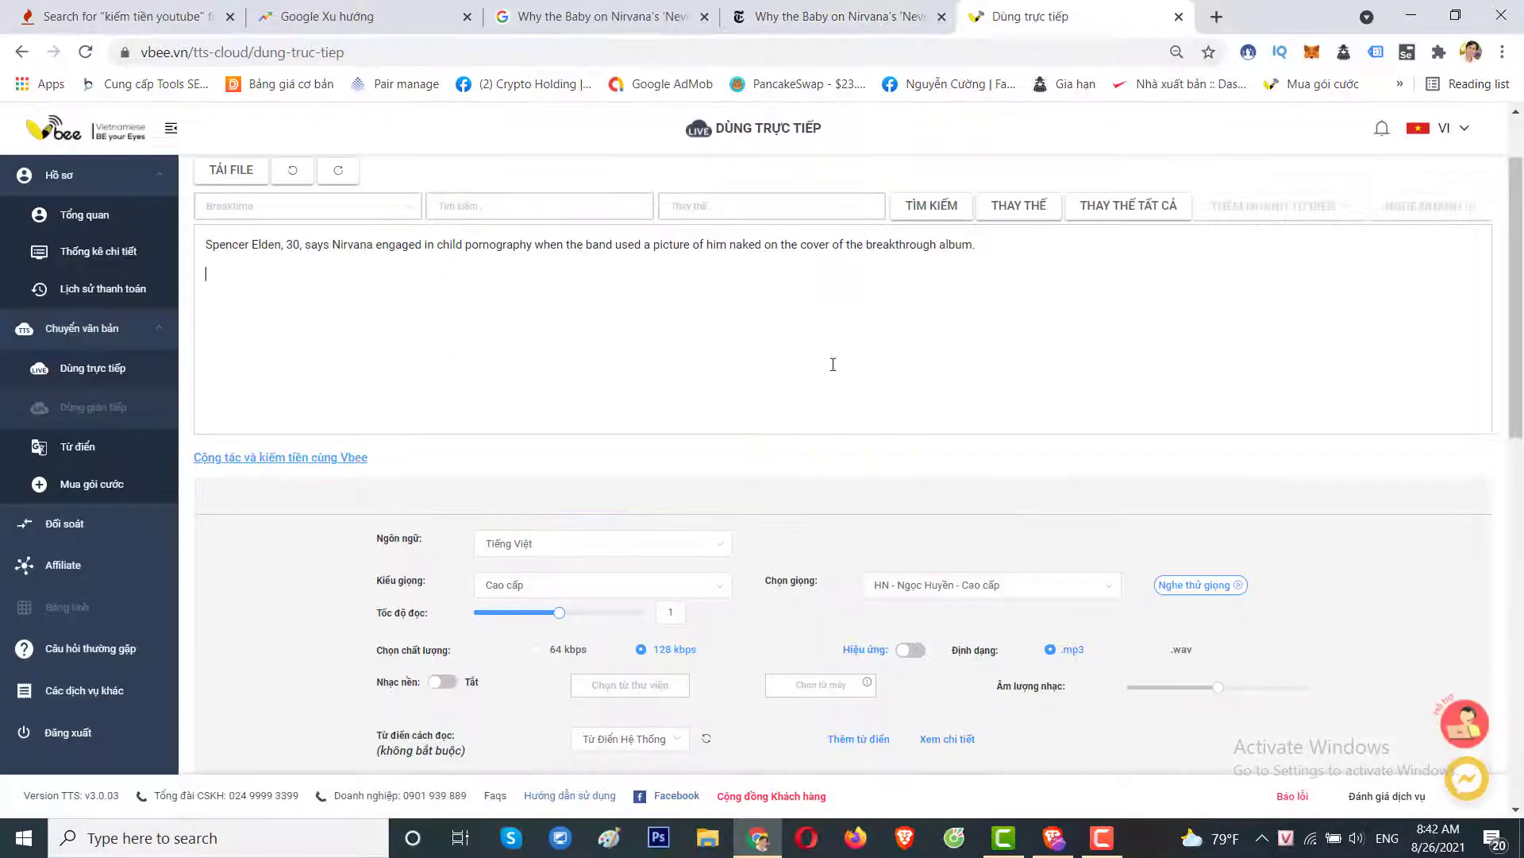
key("ctrl+v")
Select the next NYT paragraphs, starting at 'Now', for copying.
left_click(819, 22)
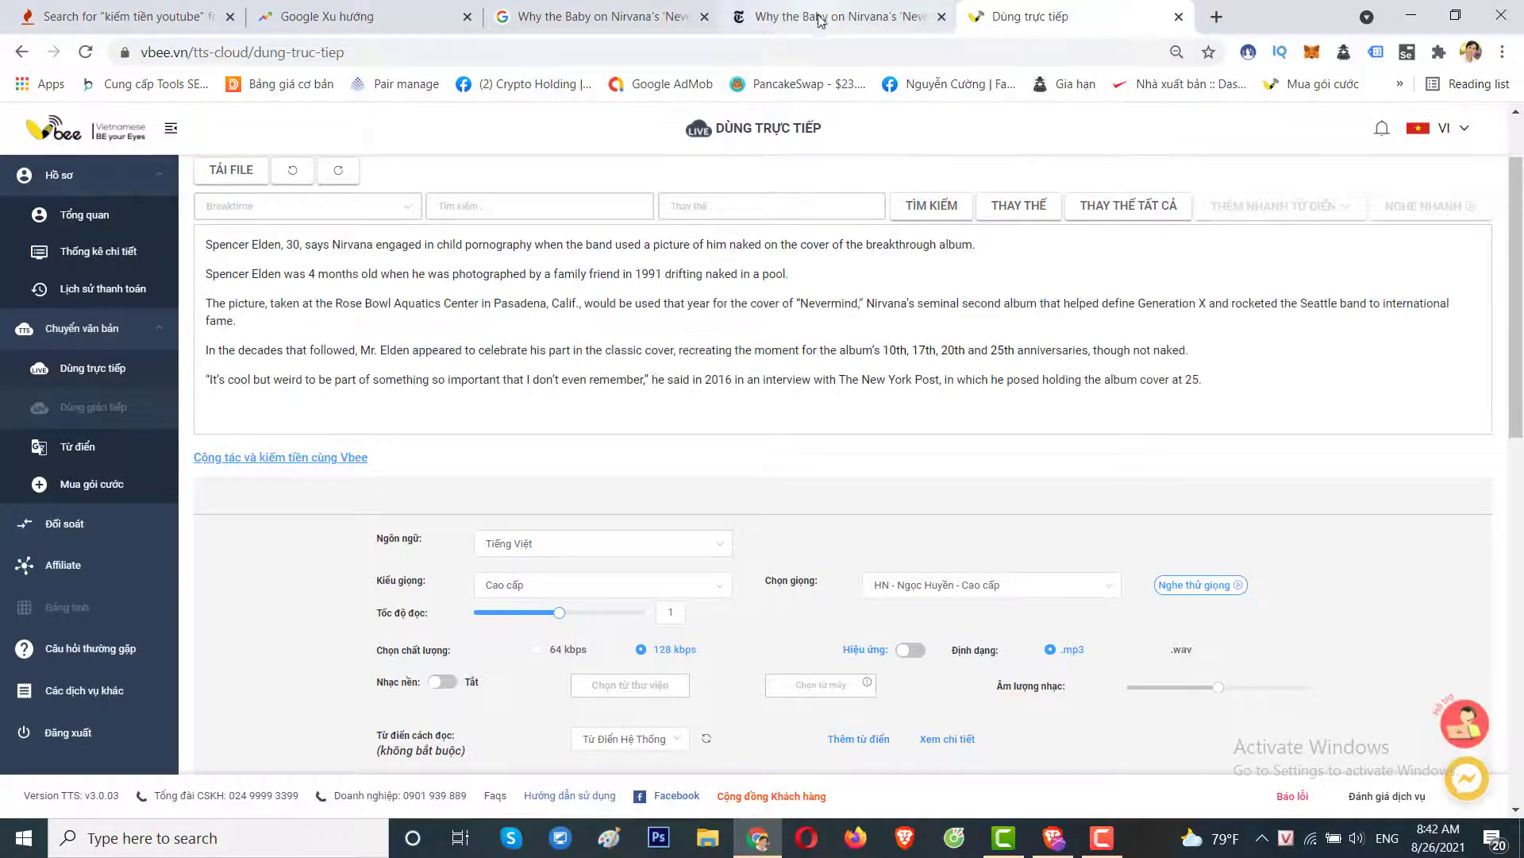
scroll(724, 408, "down", 5)
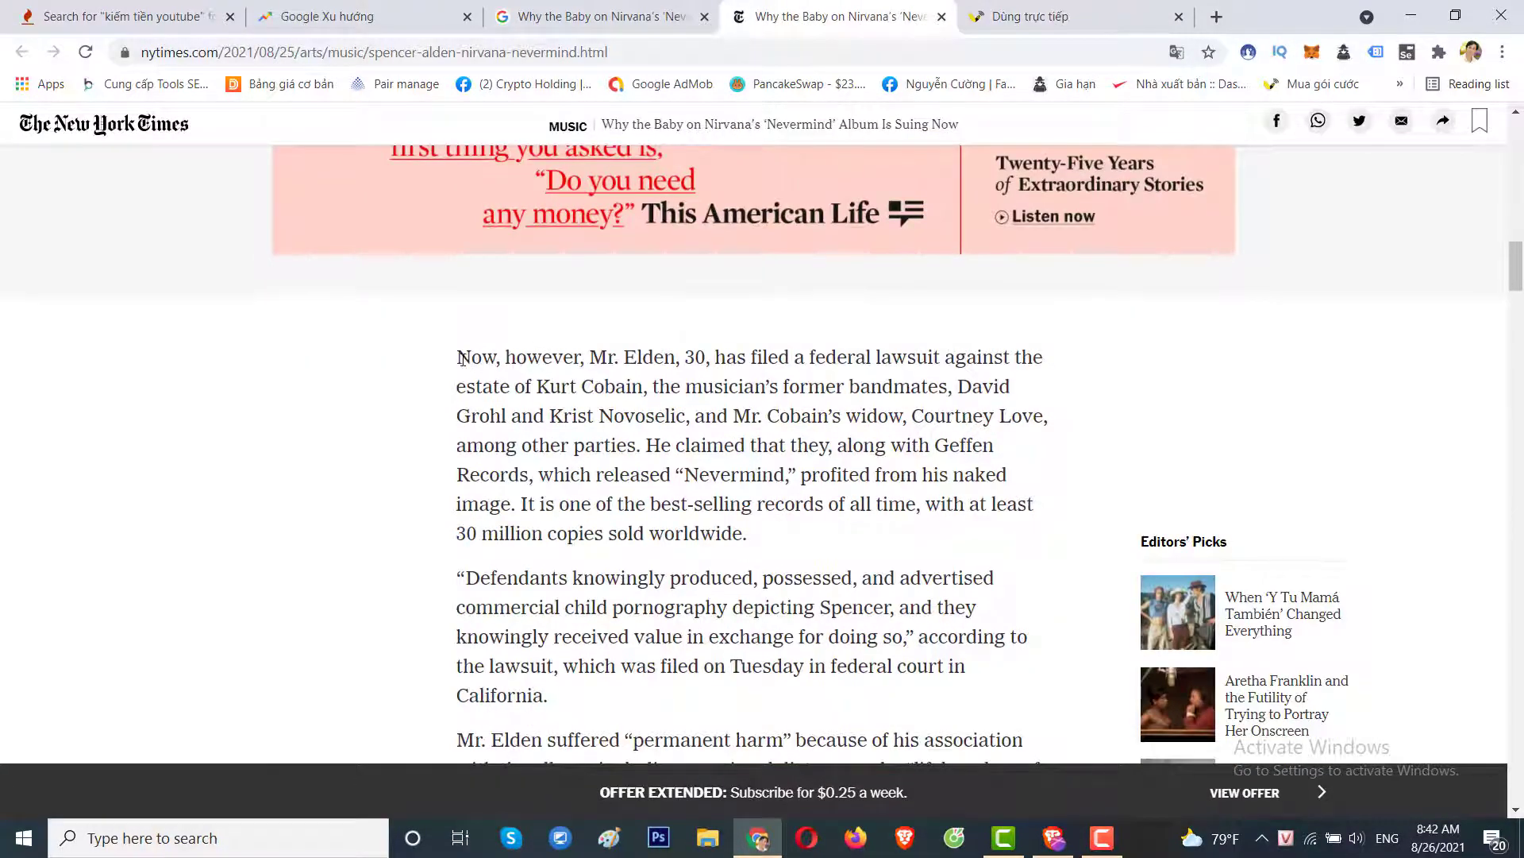
left_click_drag(458, 356, 612, 500)
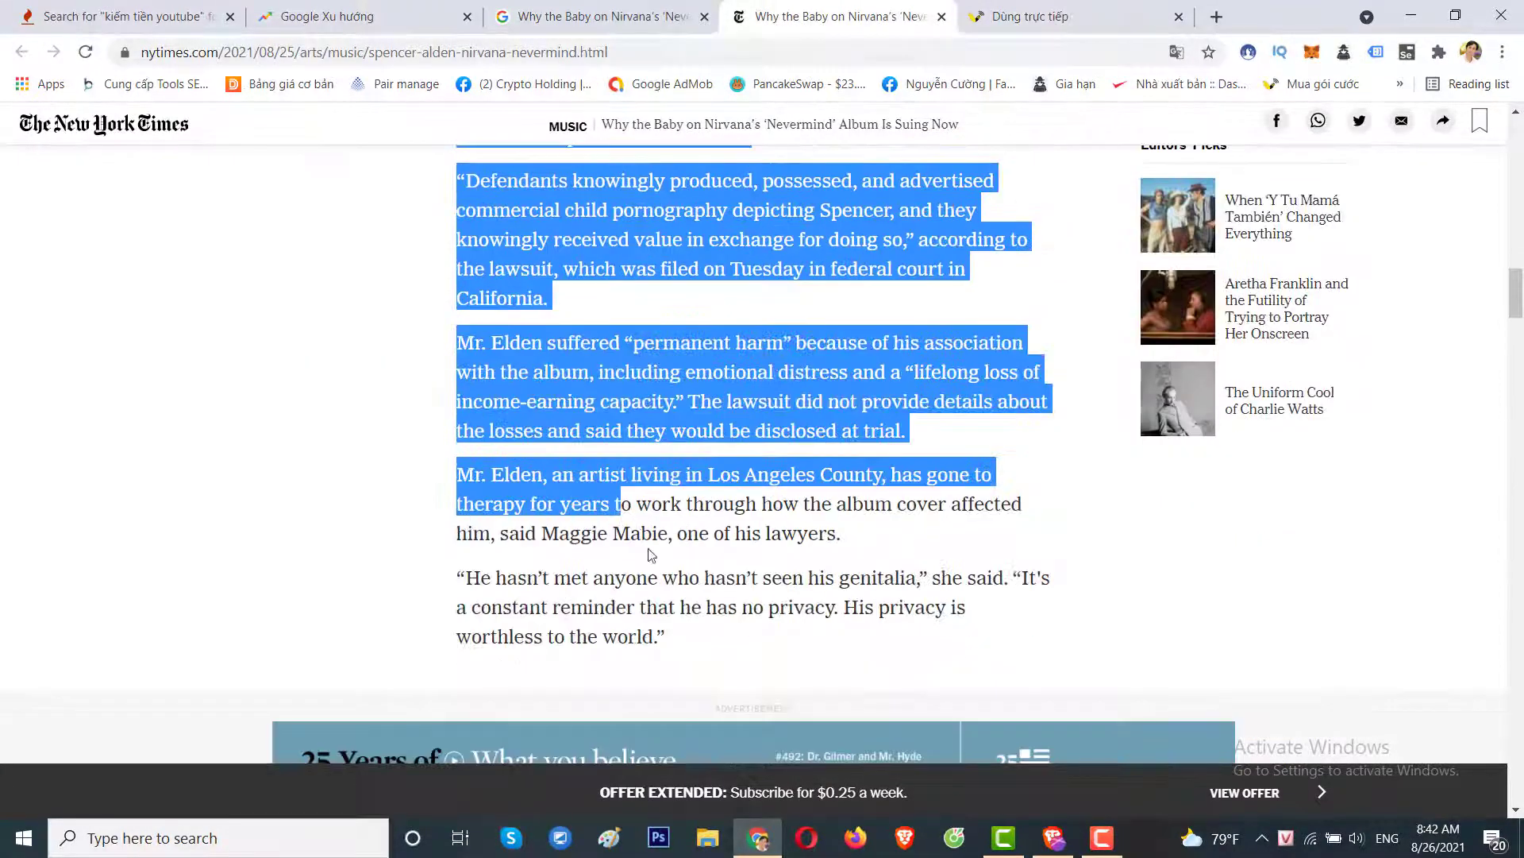
scroll(786, 534, "down", 8)
scroll(744, 556, "up", 13)
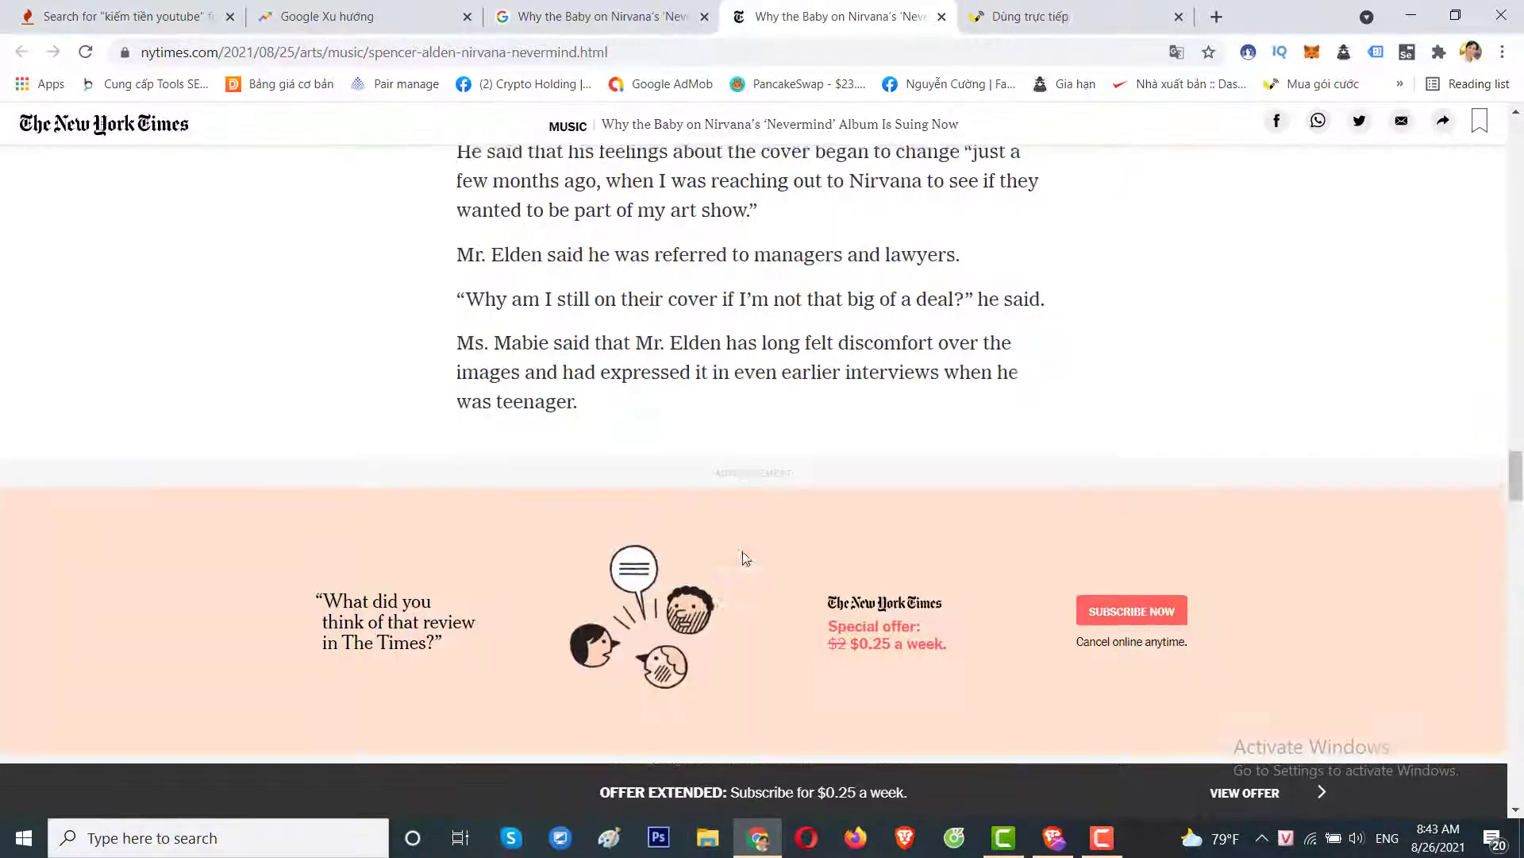
scroll(744, 559, "up", 2)
Convert the article text to speech in Tiếng Anh with the Lucas - Premium - Male voice.
key("ctrl+Tab")
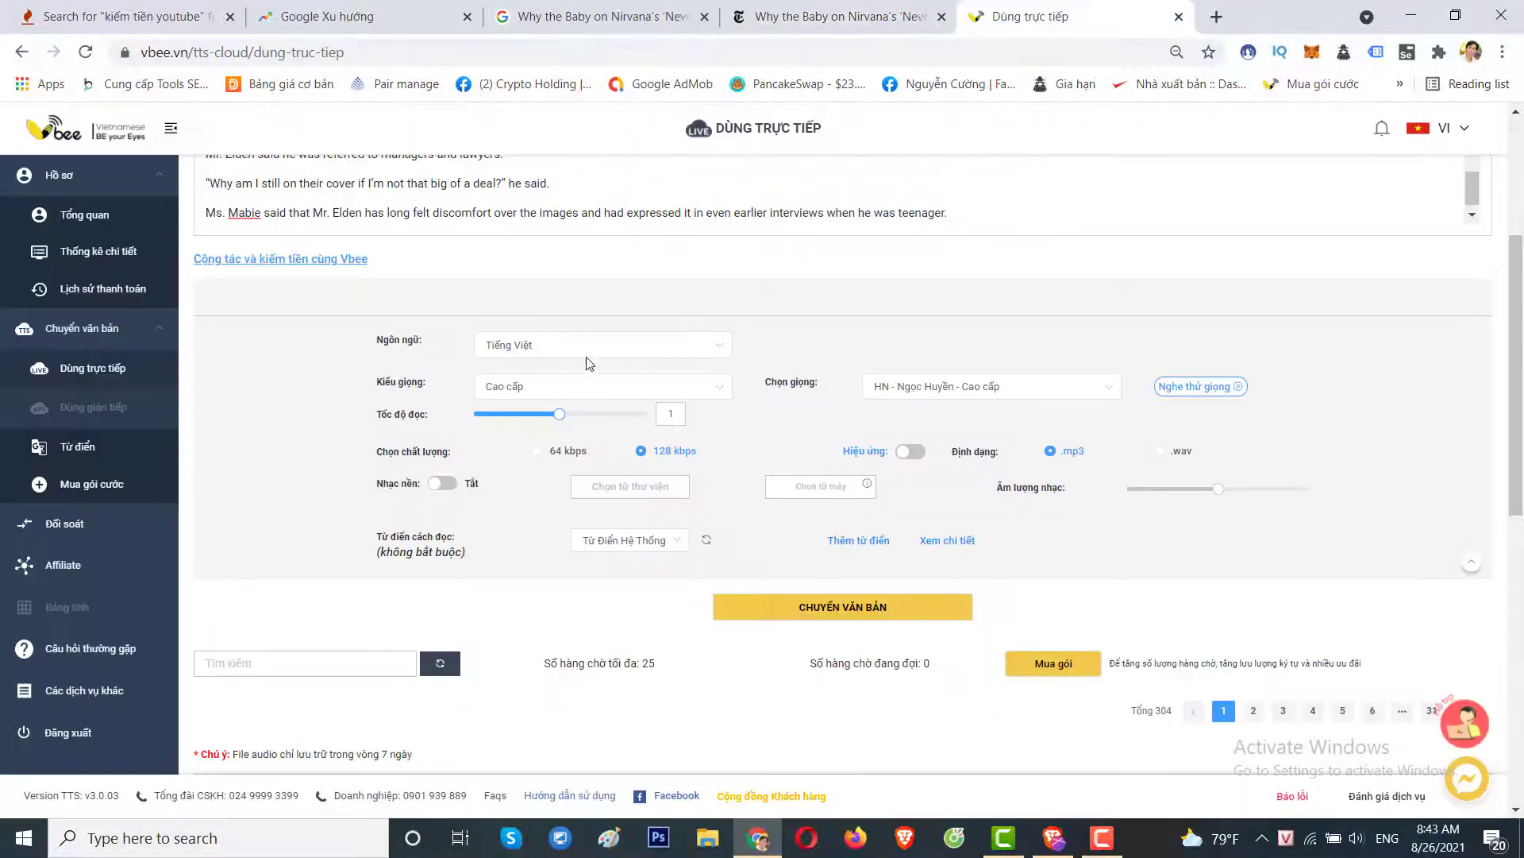
left_click(603, 346)
left_click(556, 408)
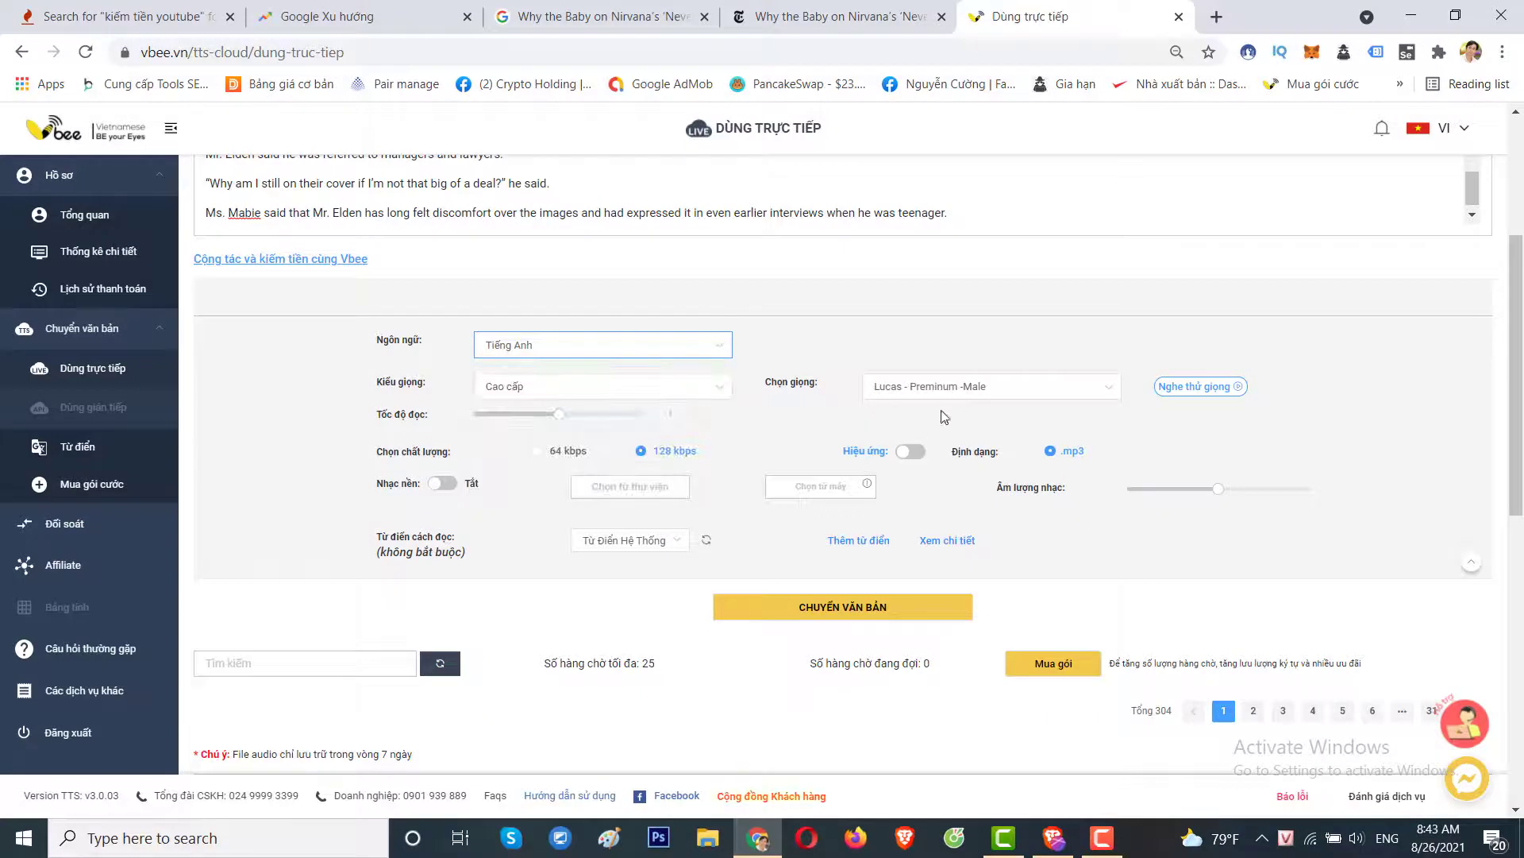
left_click(1011, 395)
left_click(921, 356)
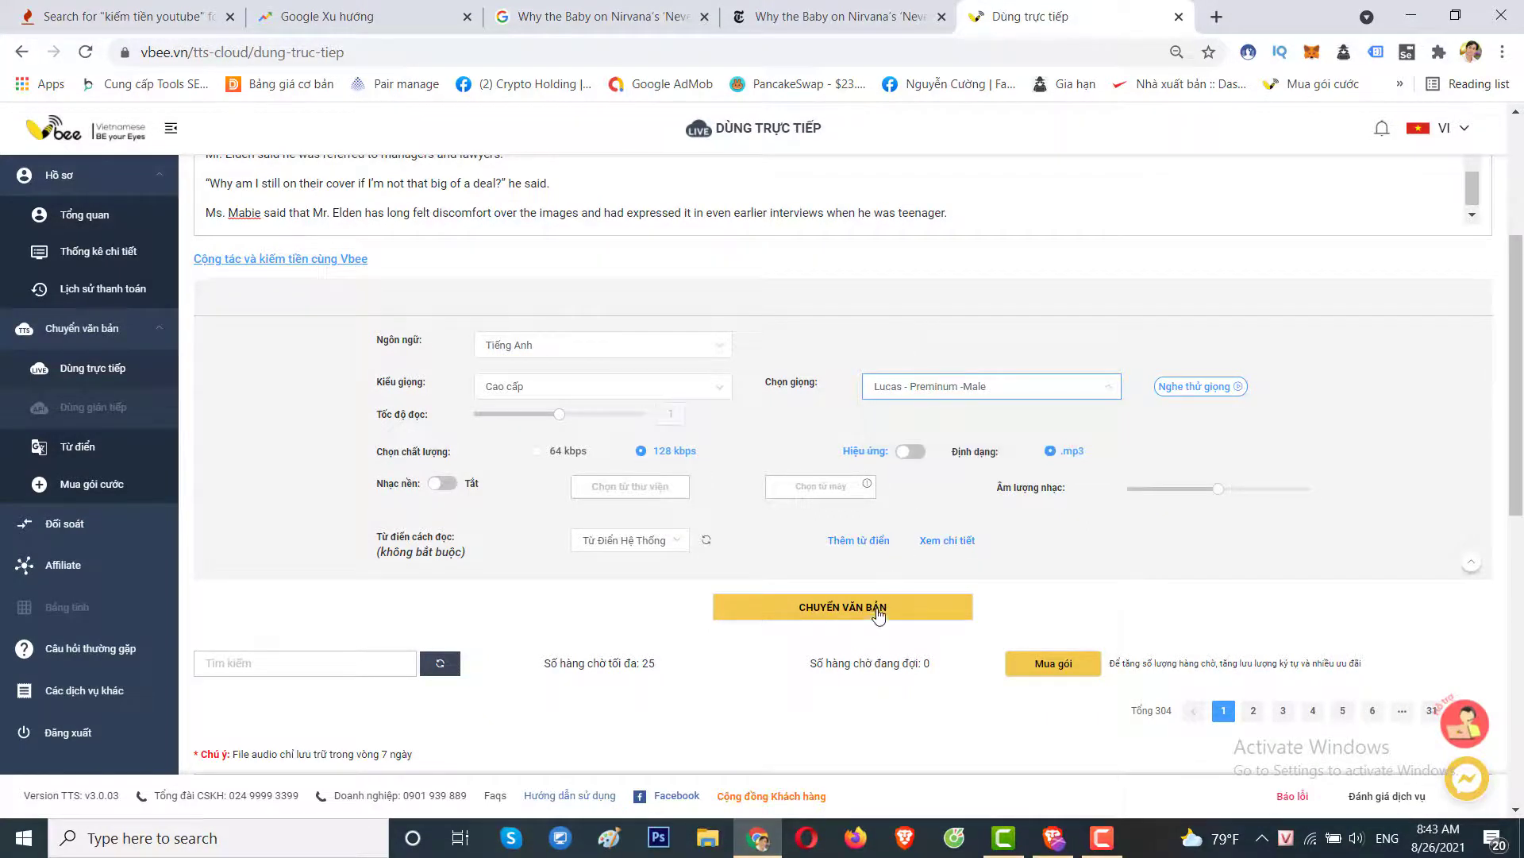
left_click(873, 616)
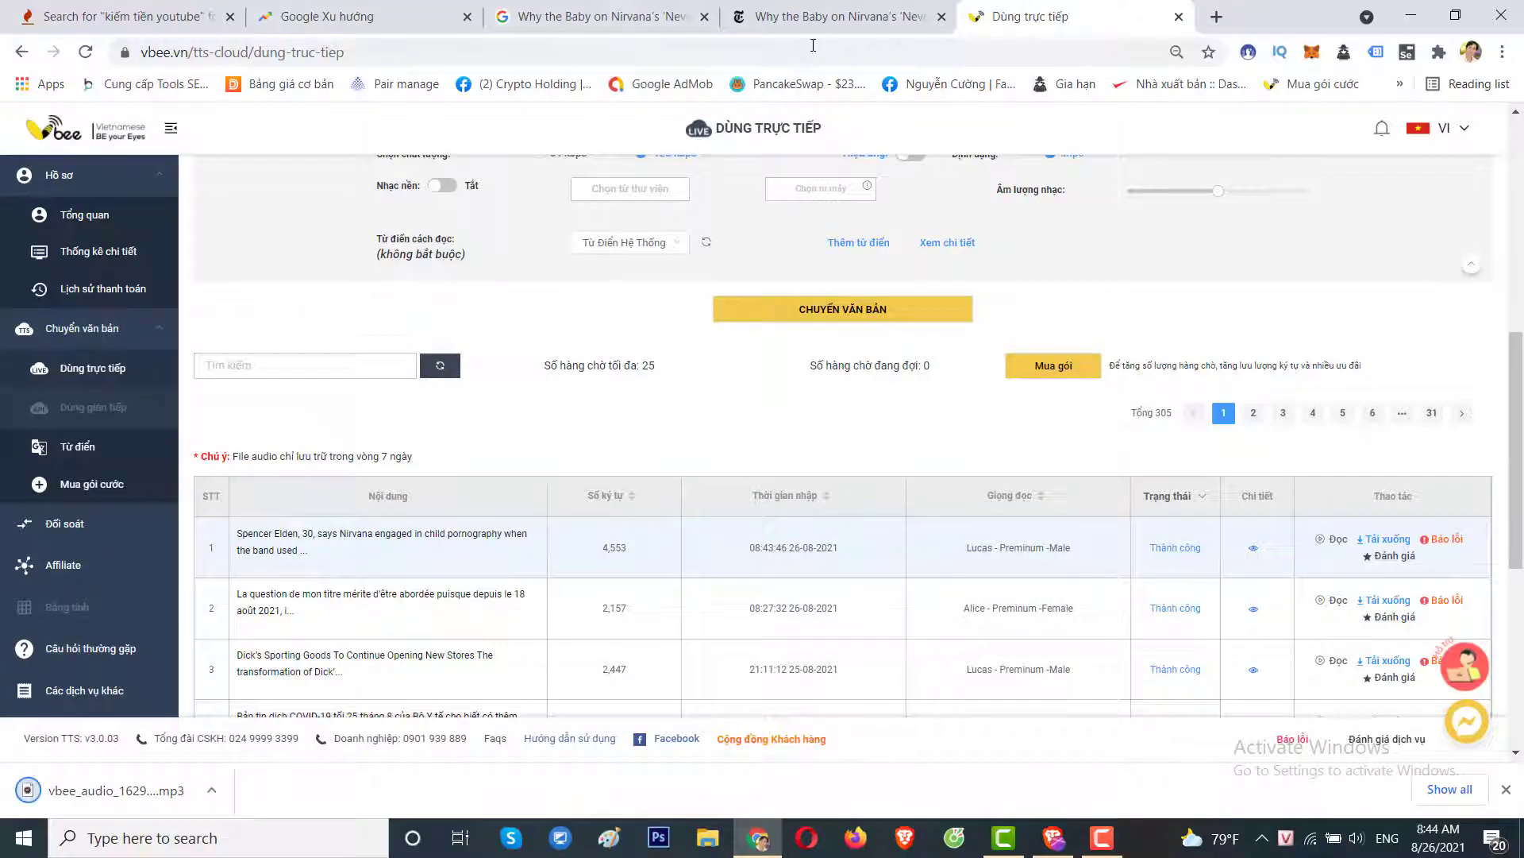
Highlight the Nevermind lawsuit headline in the NYT article and return to its Google results.
left_click(778, 19)
scroll(747, 342, "up", 10)
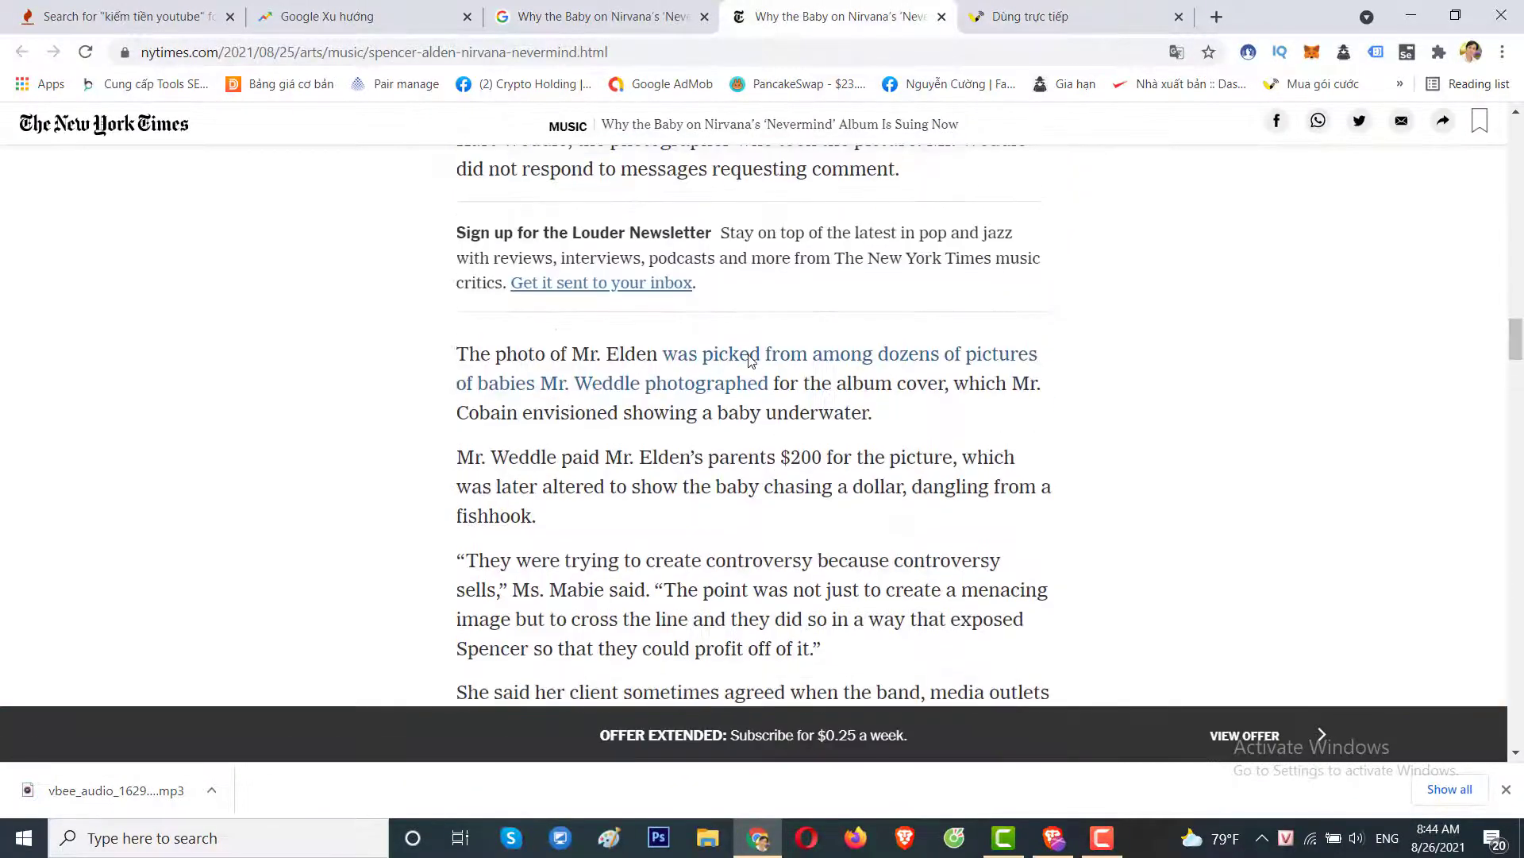
scroll(751, 361, "up", 15)
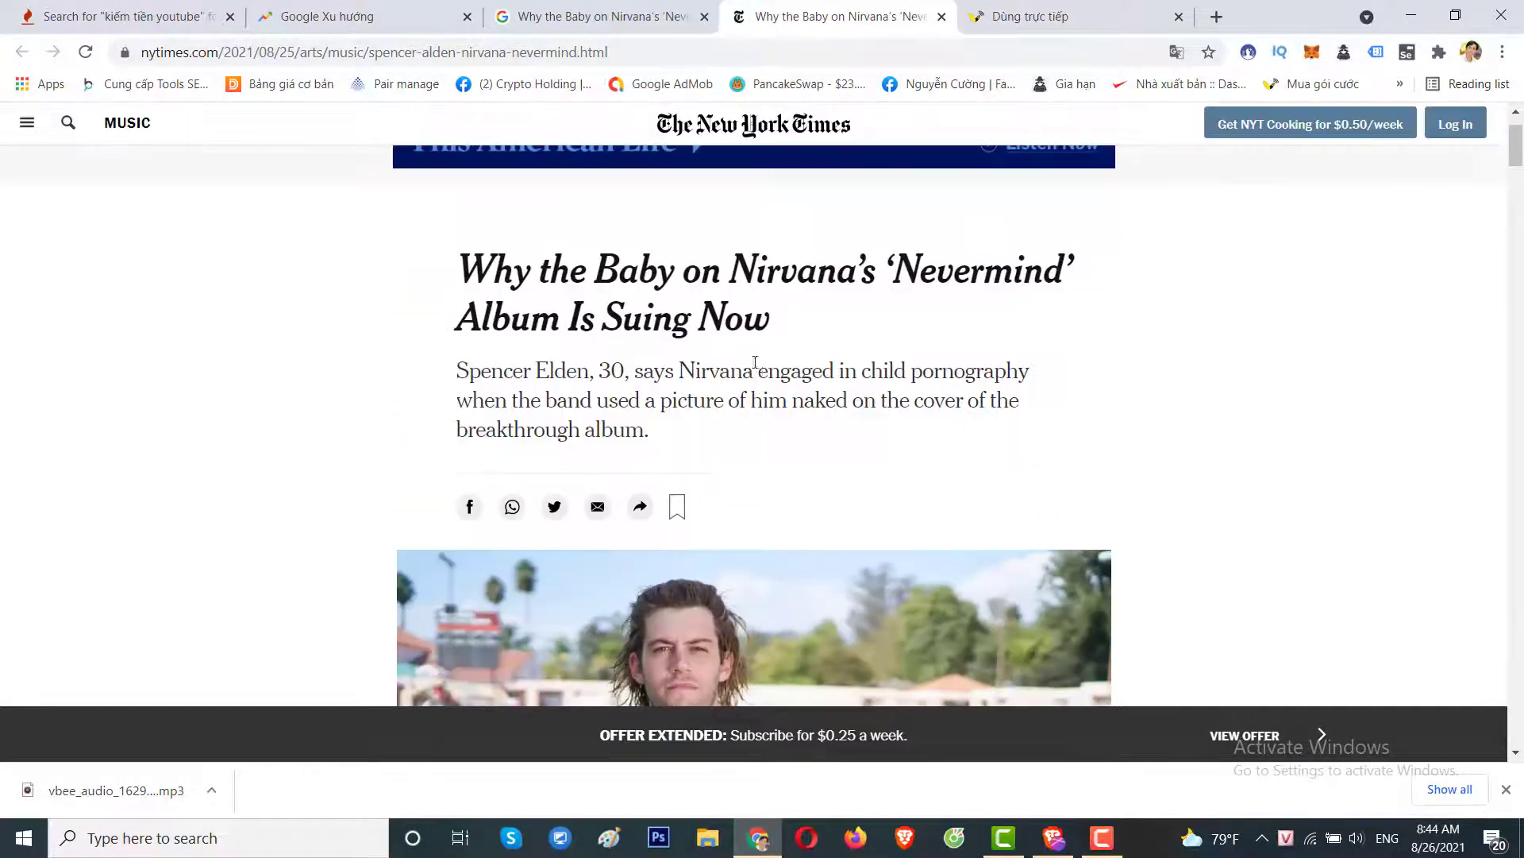
left_click_drag(776, 327, 470, 278)
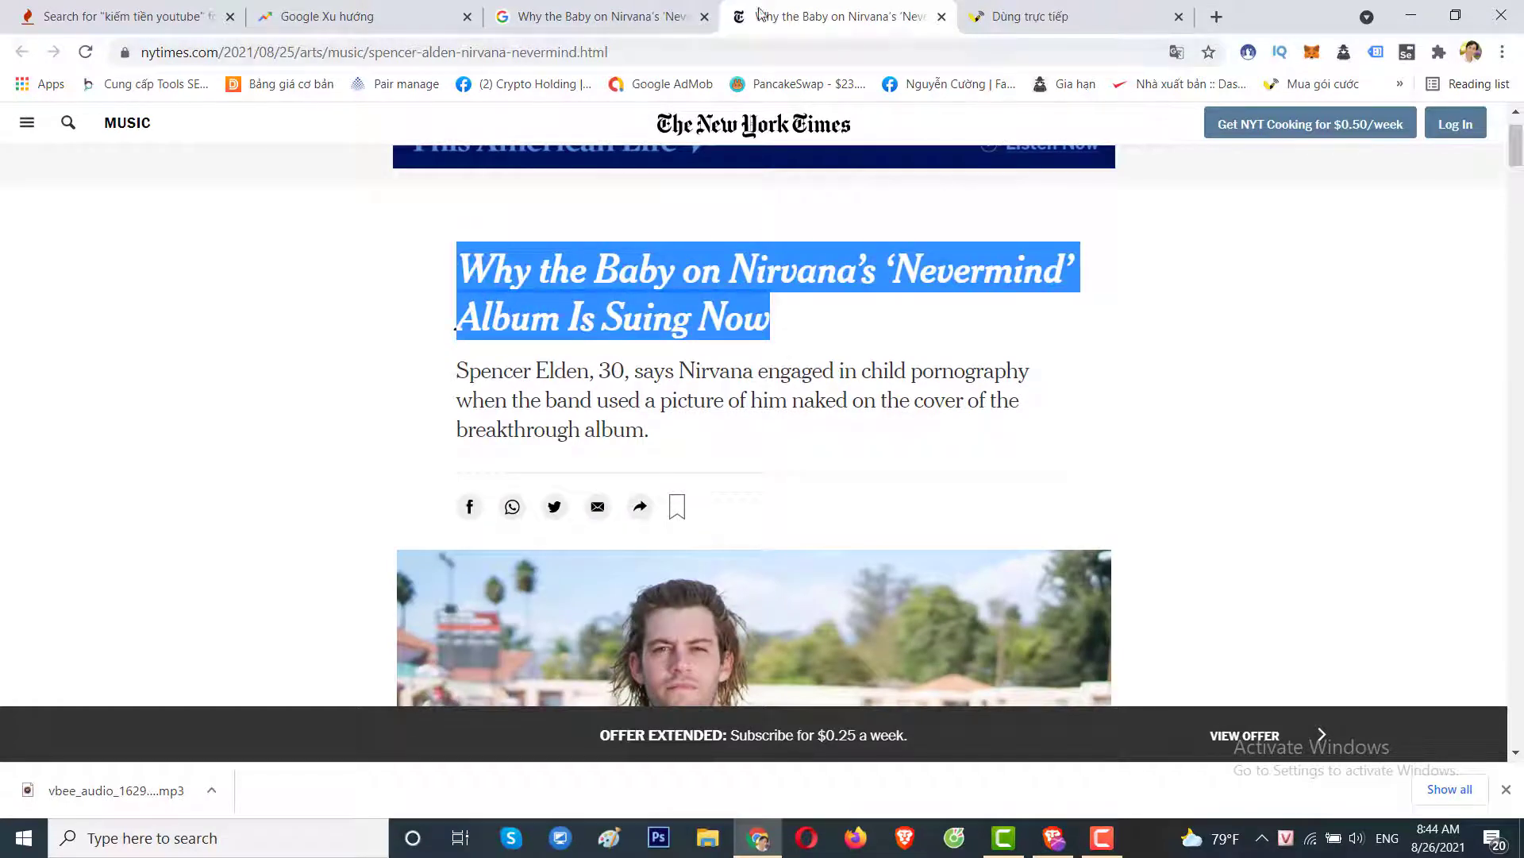
left_click(629, 17)
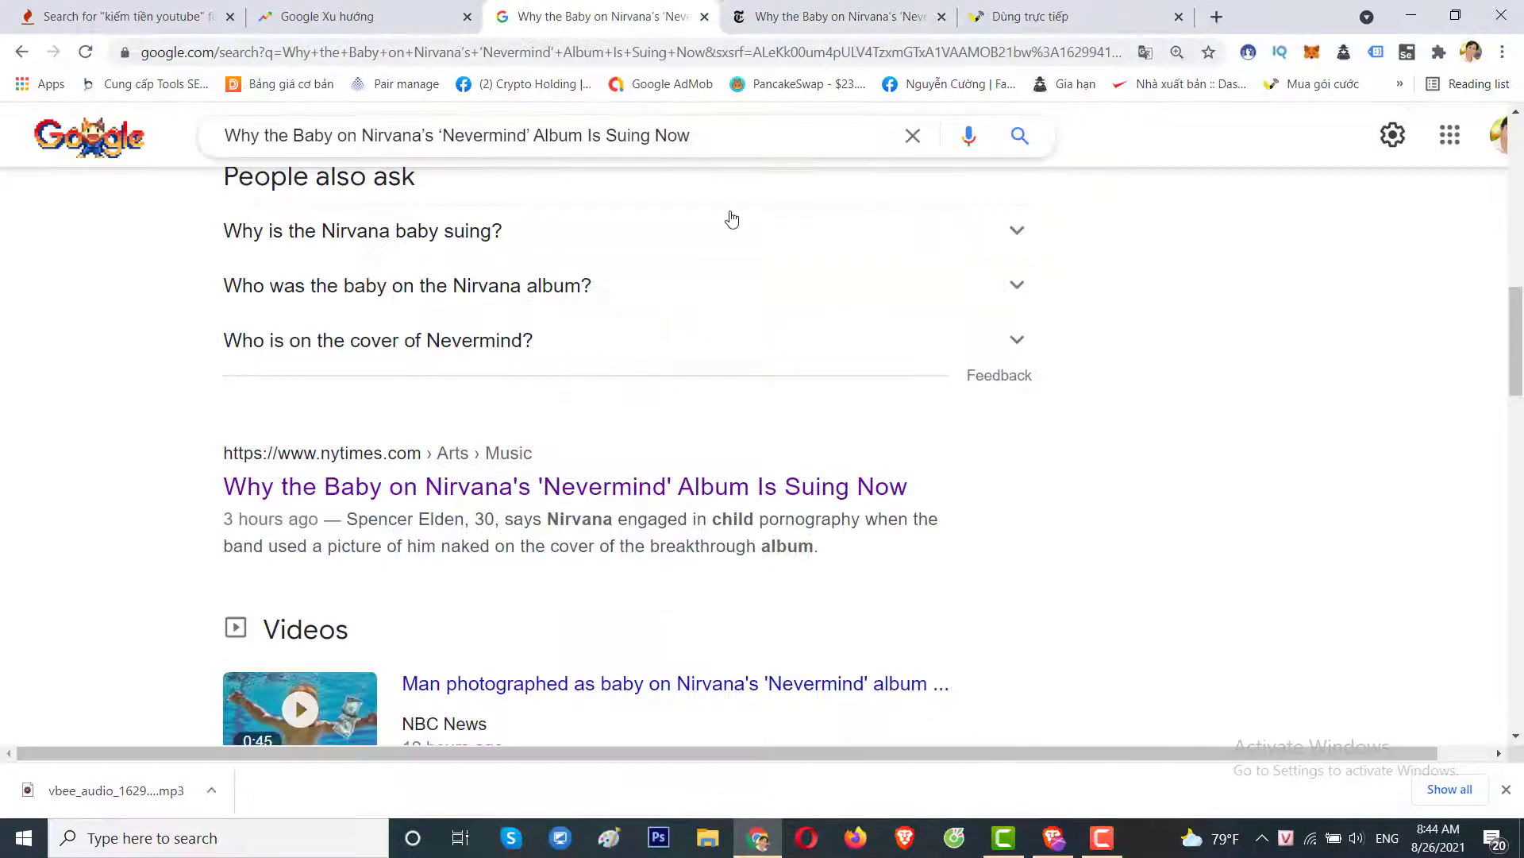
Show Google Images results for the headline filtered to Size: Large.
scroll(732, 219, "up", 10)
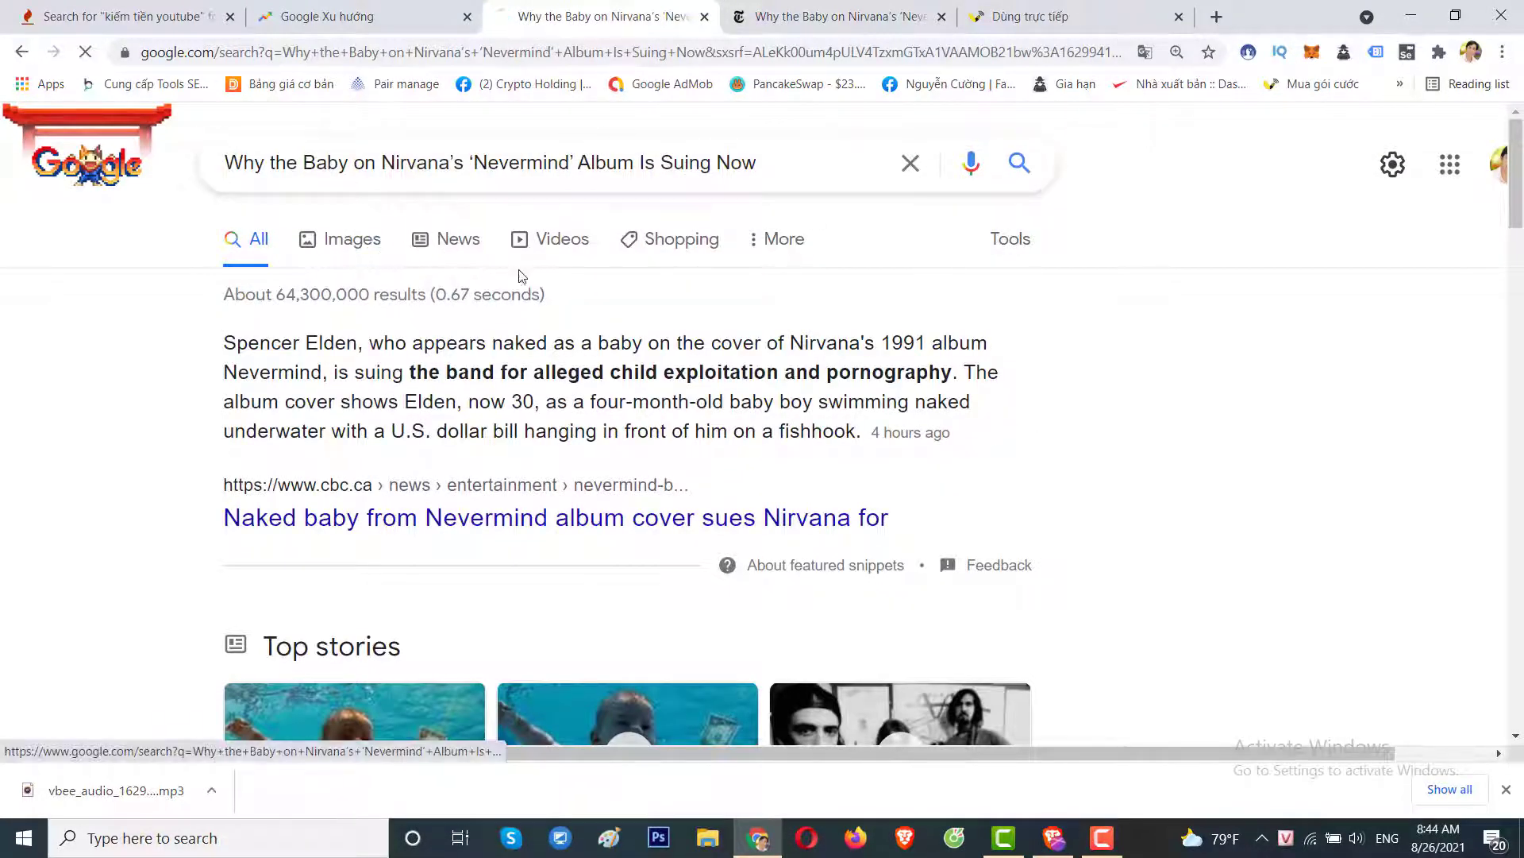
left_click(370, 246)
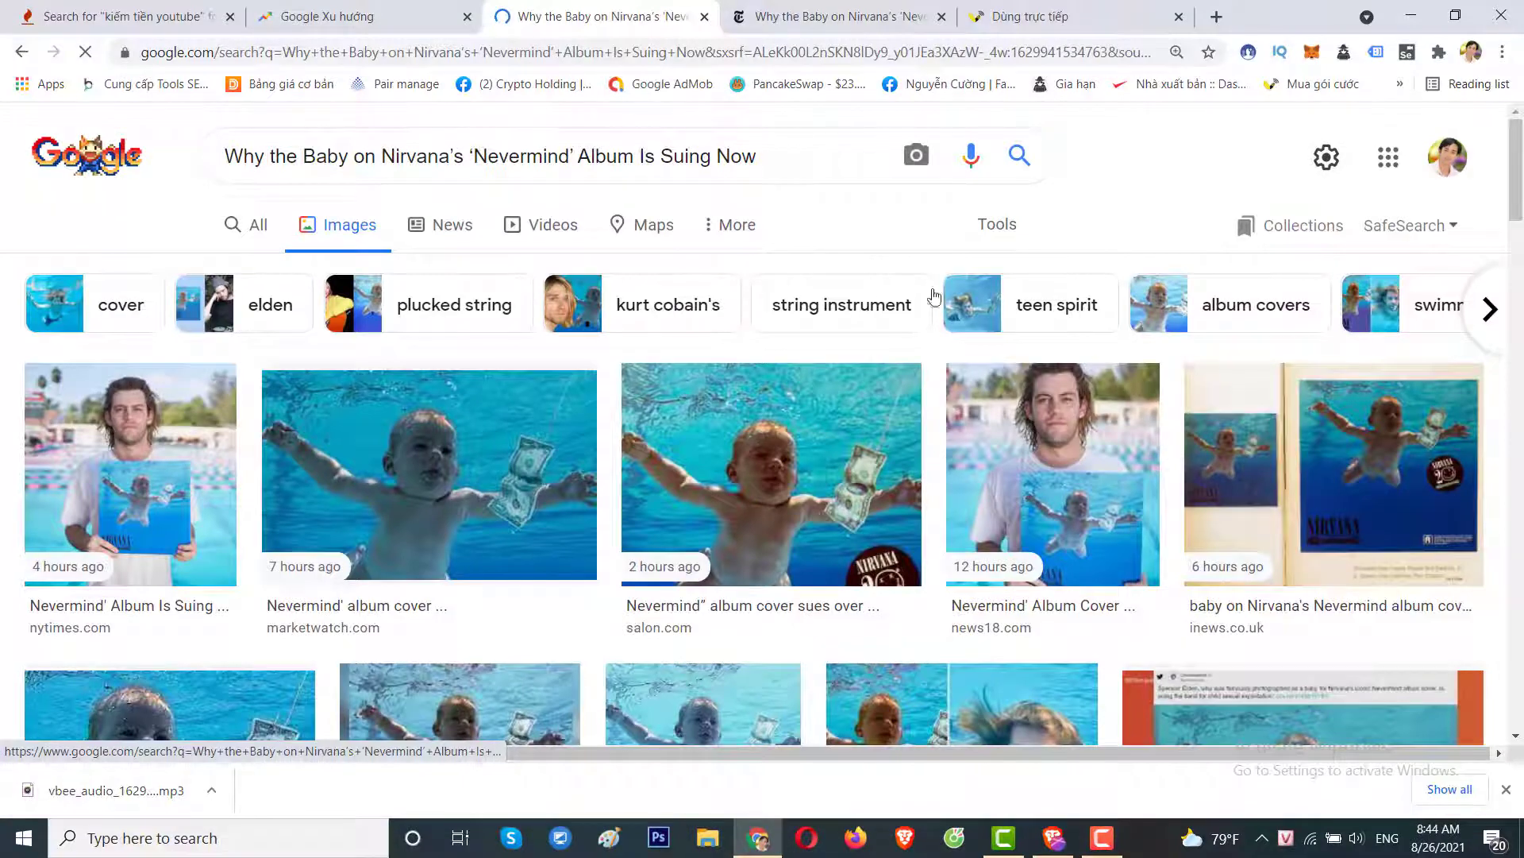
left_click(1002, 231)
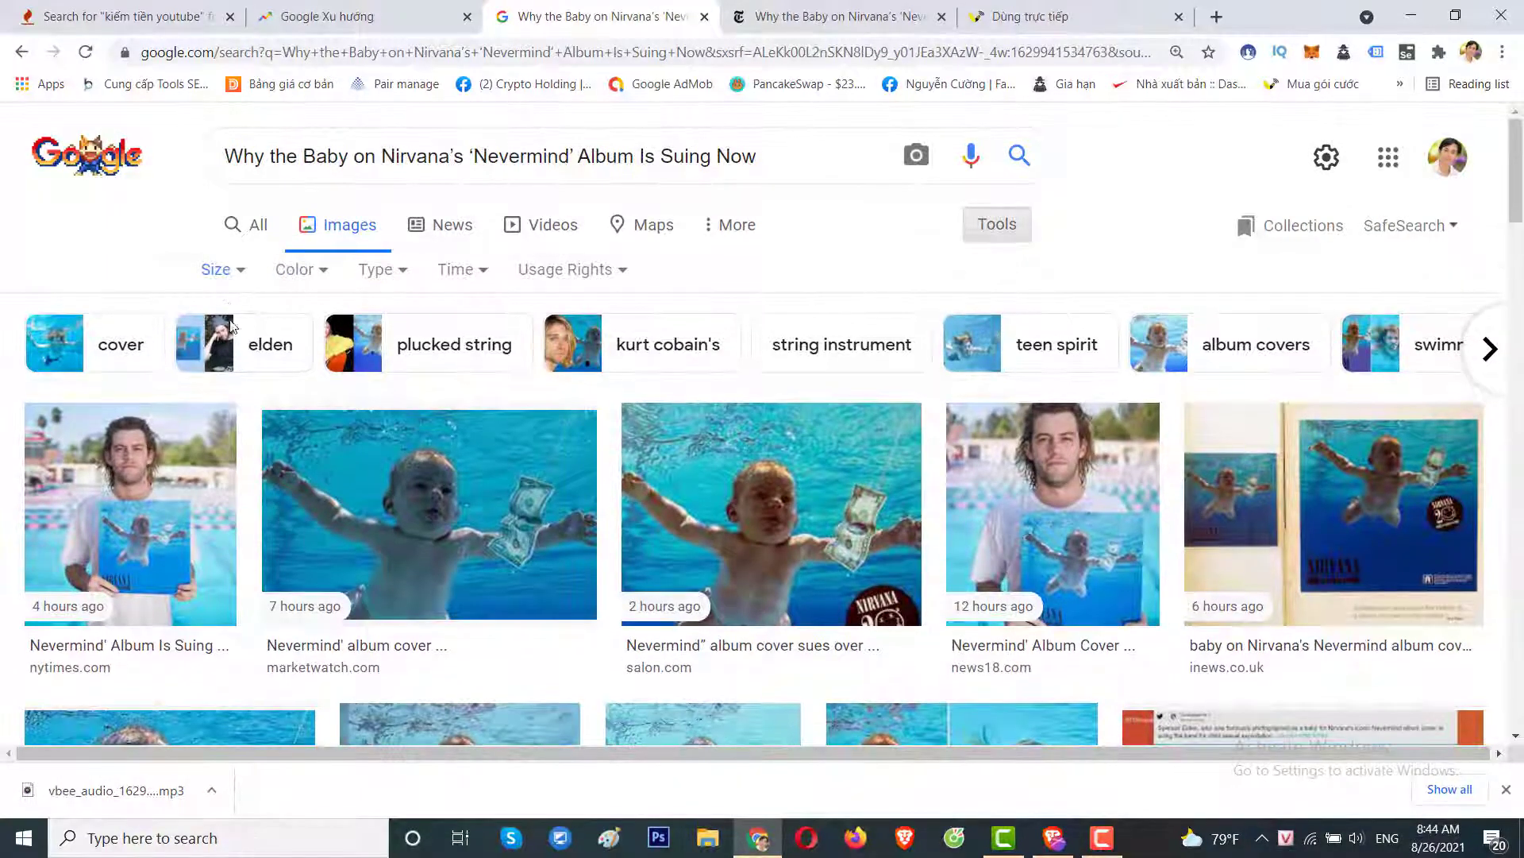
left_click(216, 269)
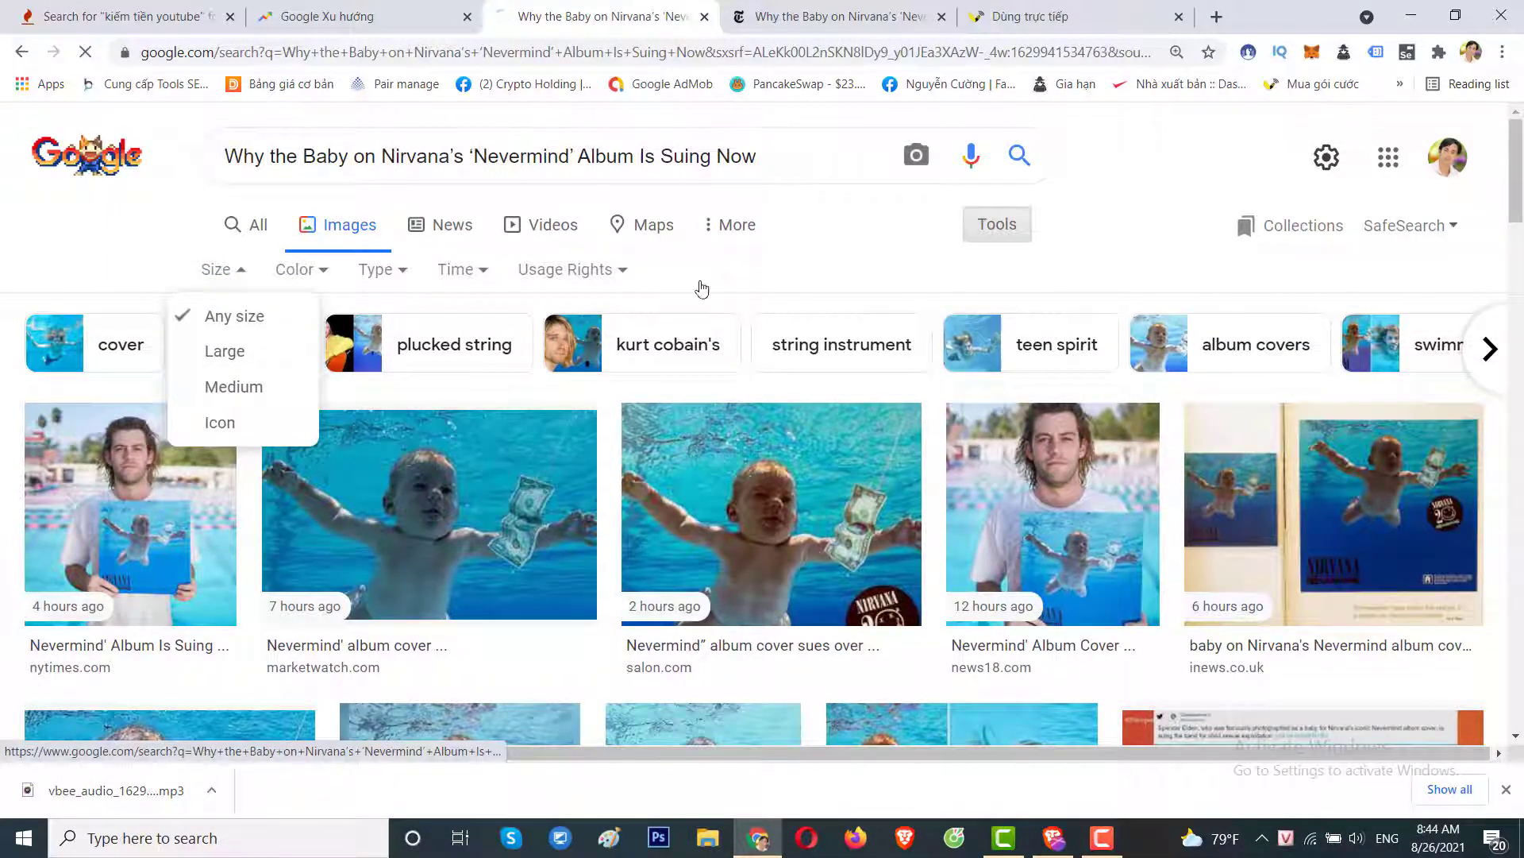
left_click(236, 351)
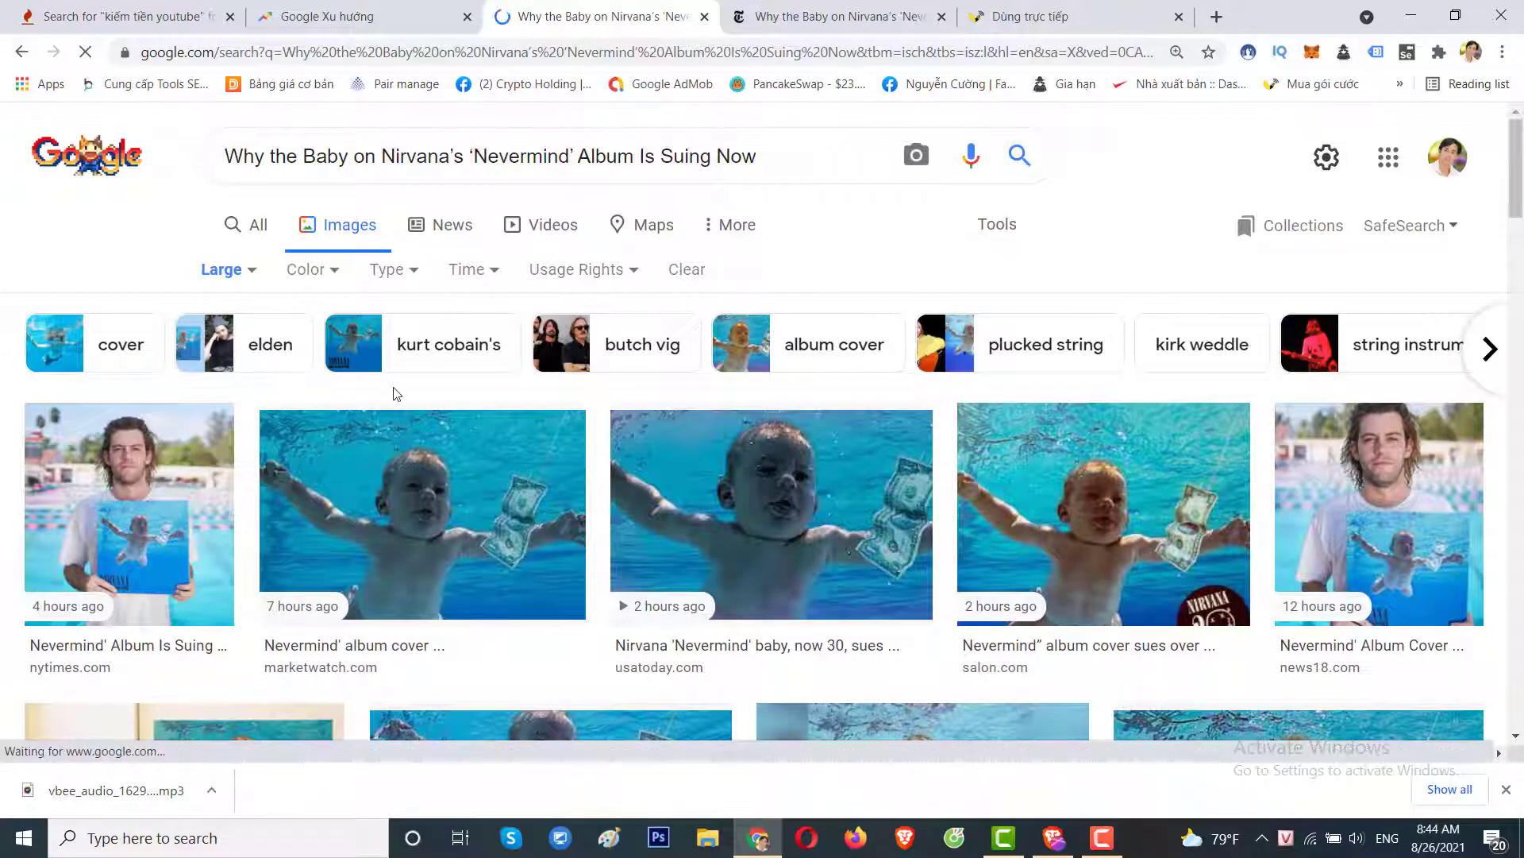
Save the 1800 × 1801 nytimes.com photo of the man holding the Nevermind cover as a JPG.
scroll(277, 408, "down", 1)
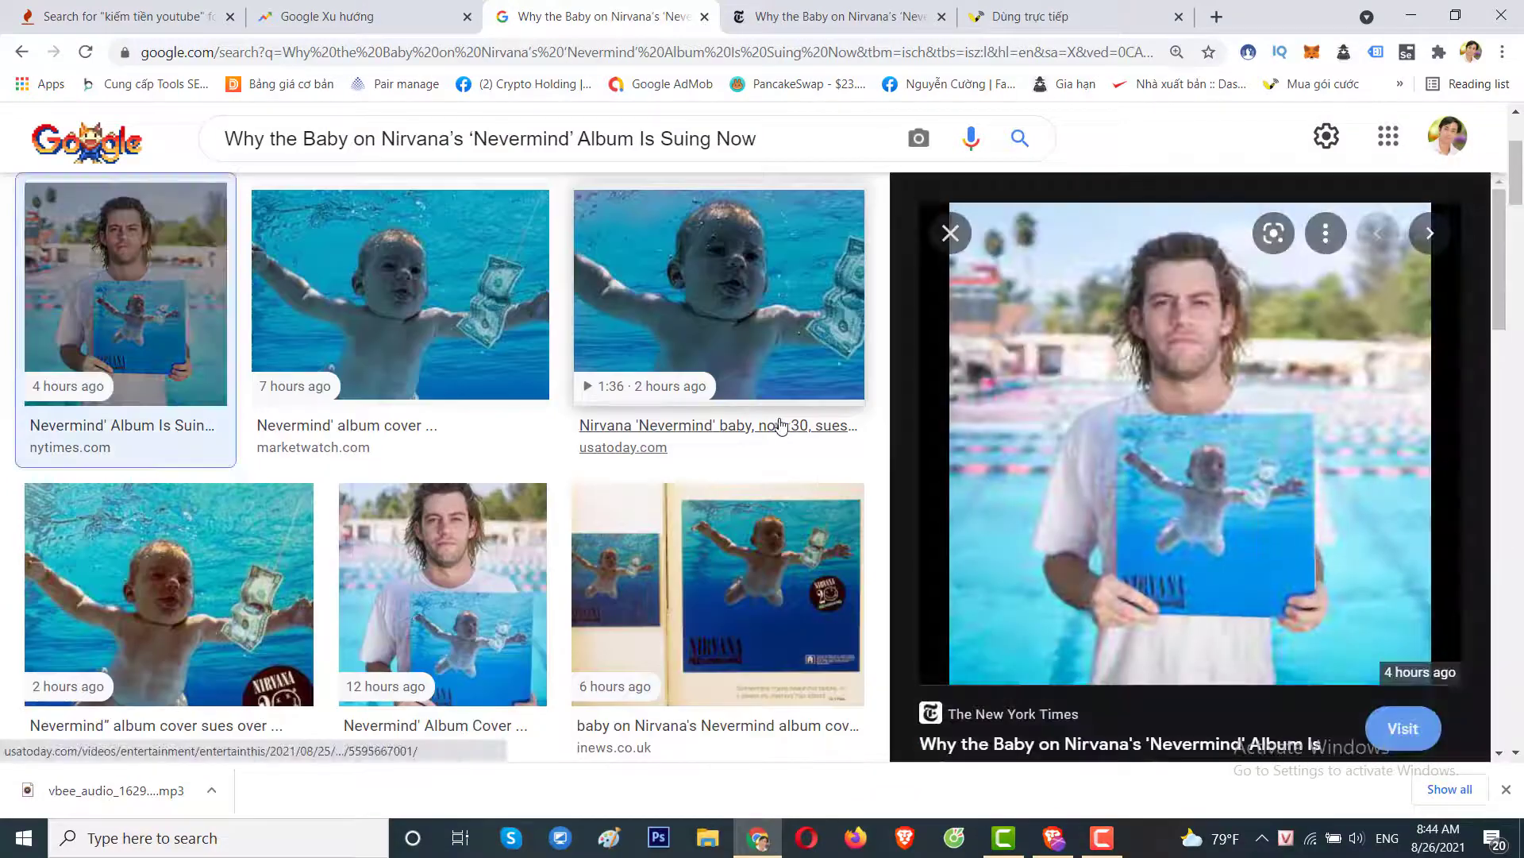
right_click(1114, 313)
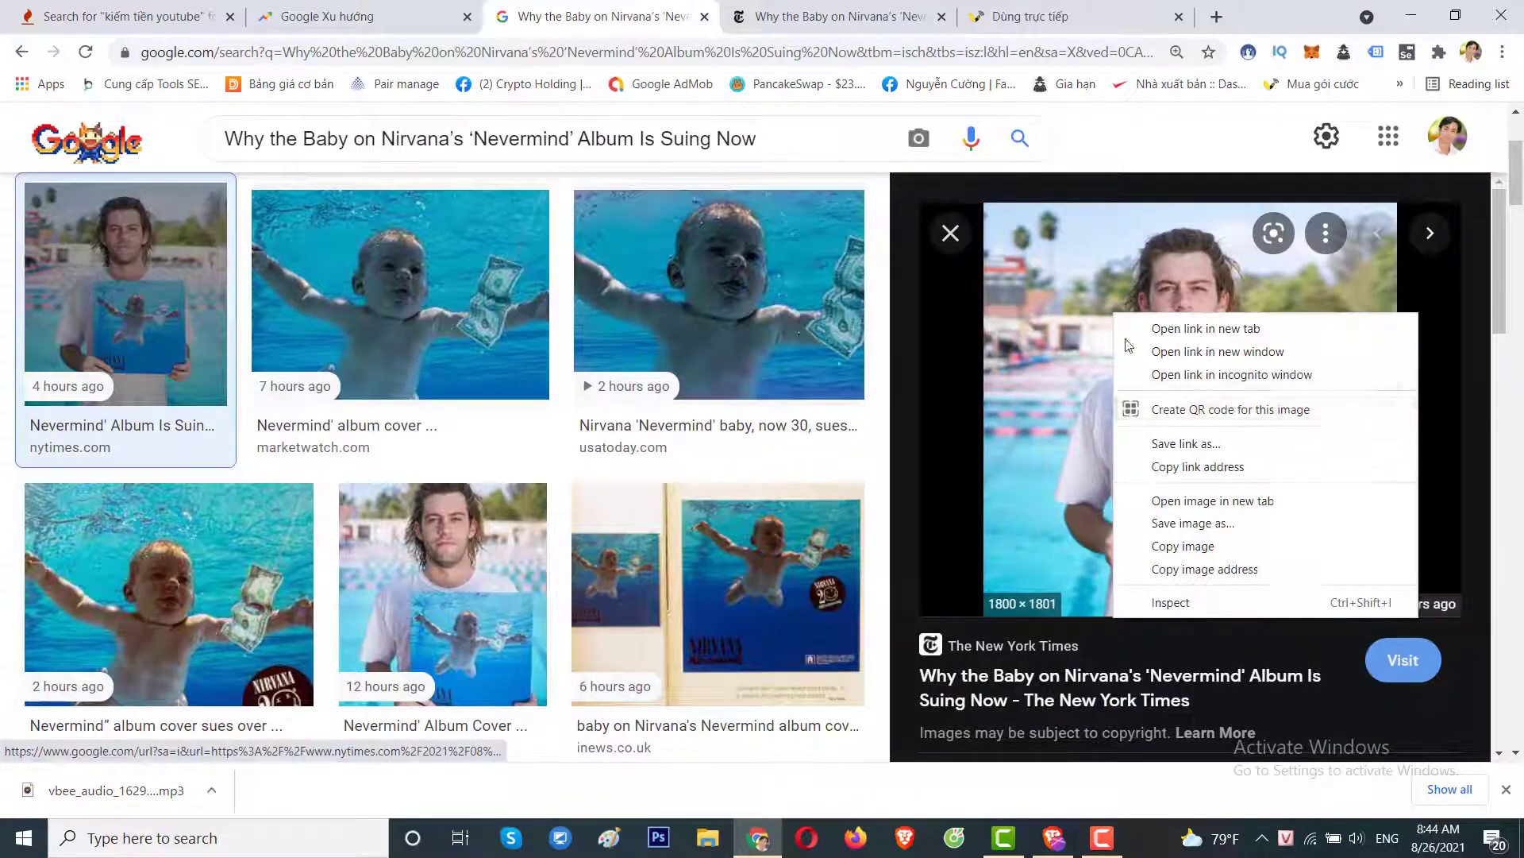
left_click(1156, 526)
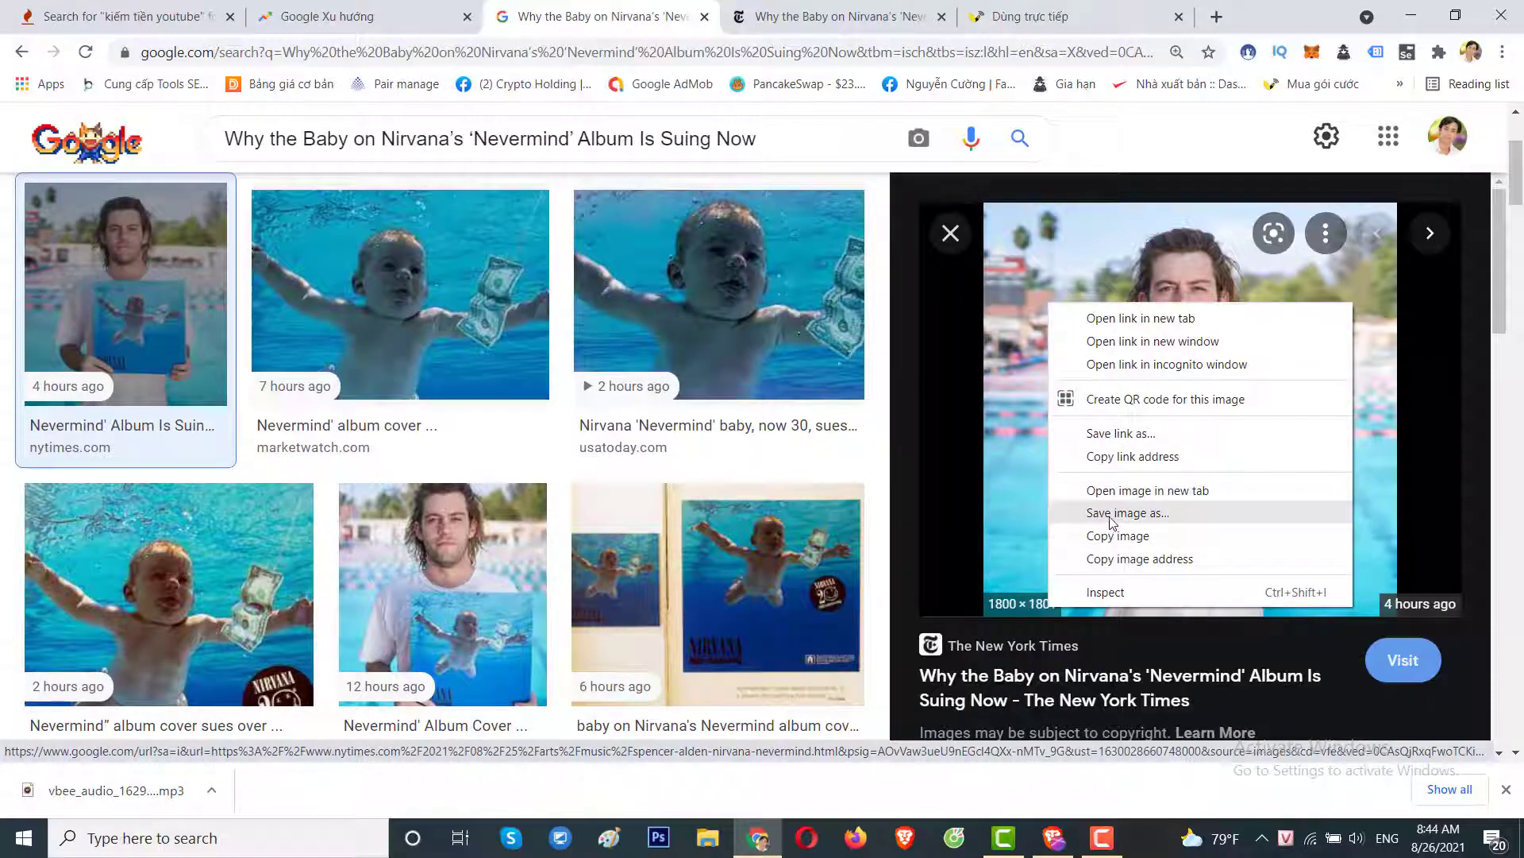
left_click(1112, 511)
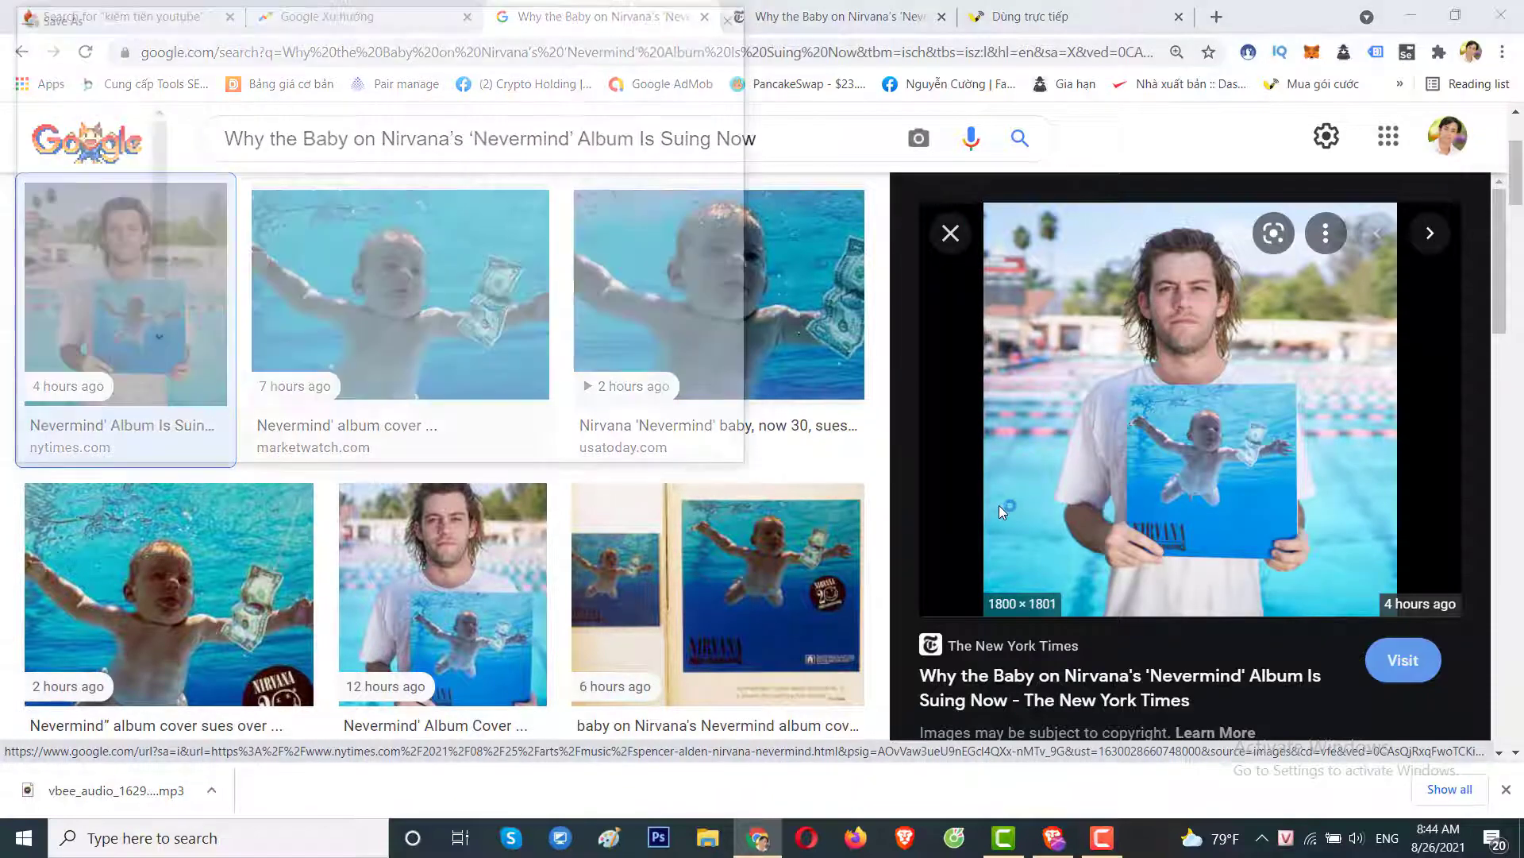
key("Return")
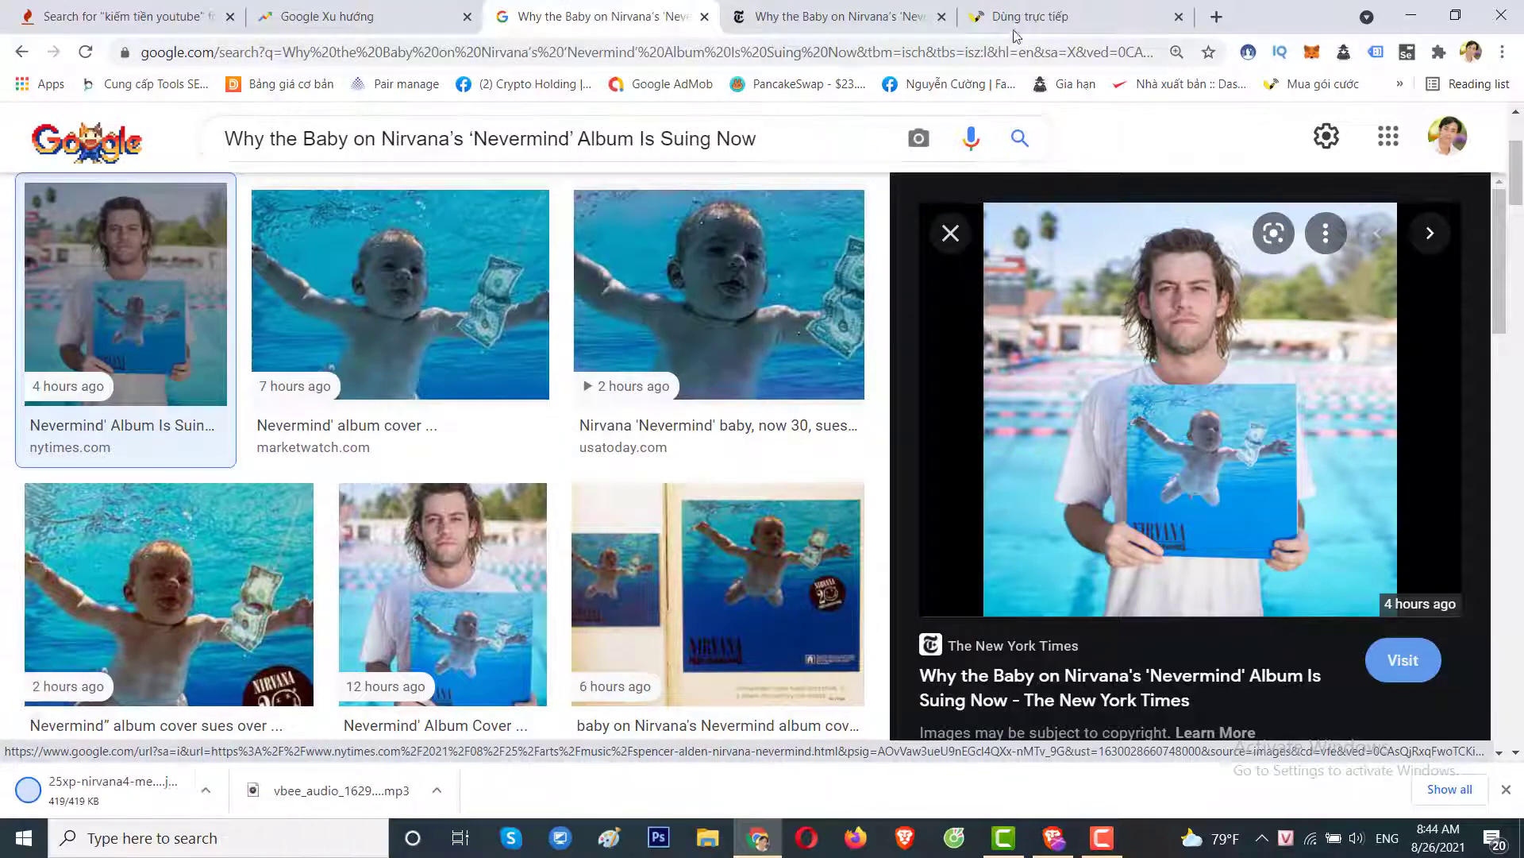
left_click(1031, 17)
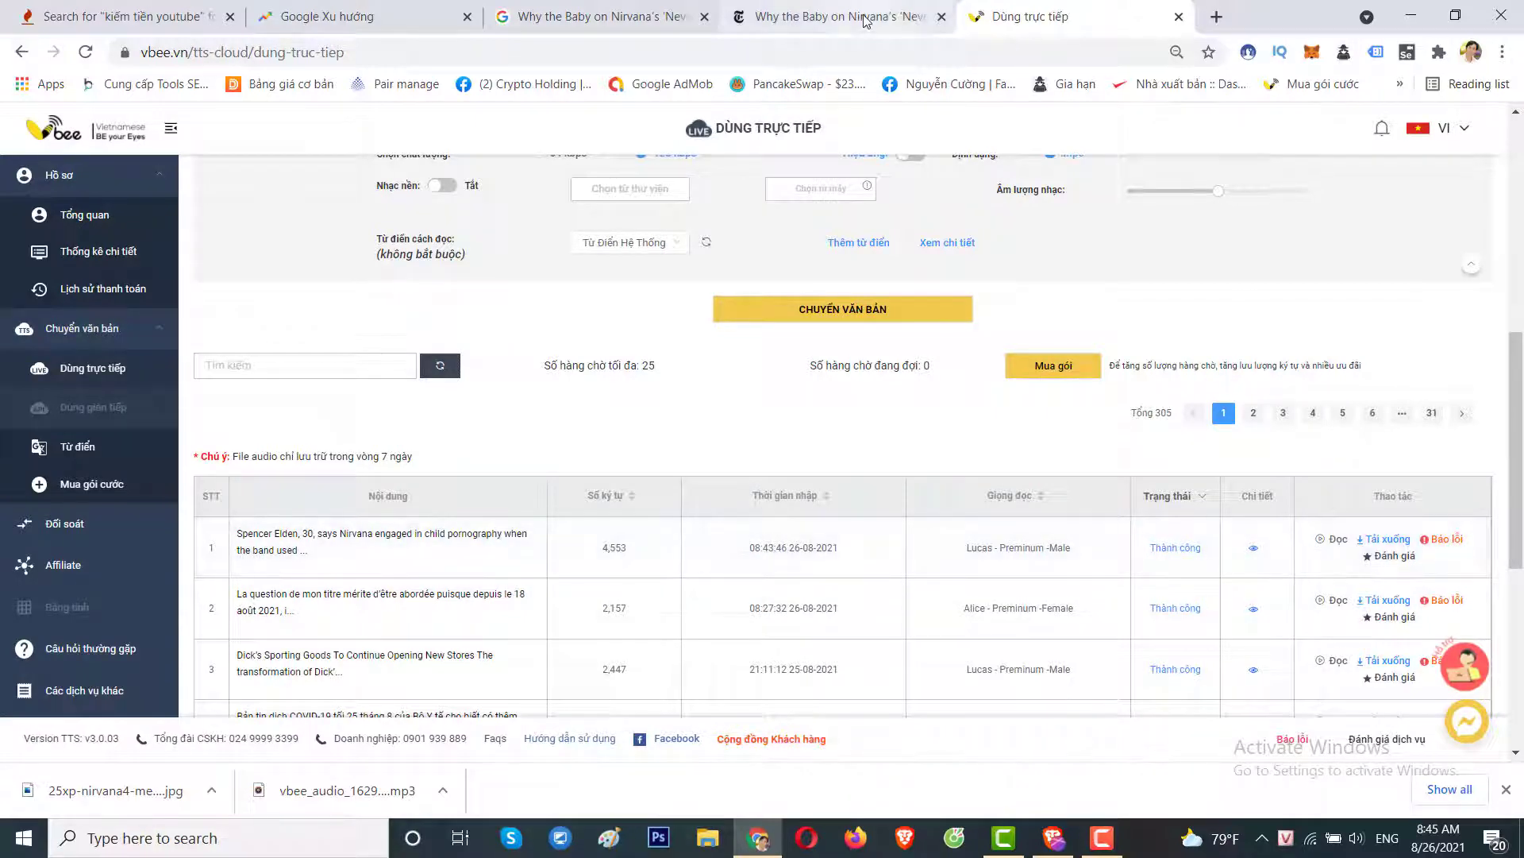
Go via the NYT article tab back to the Google Images results.
left_click(833, 17)
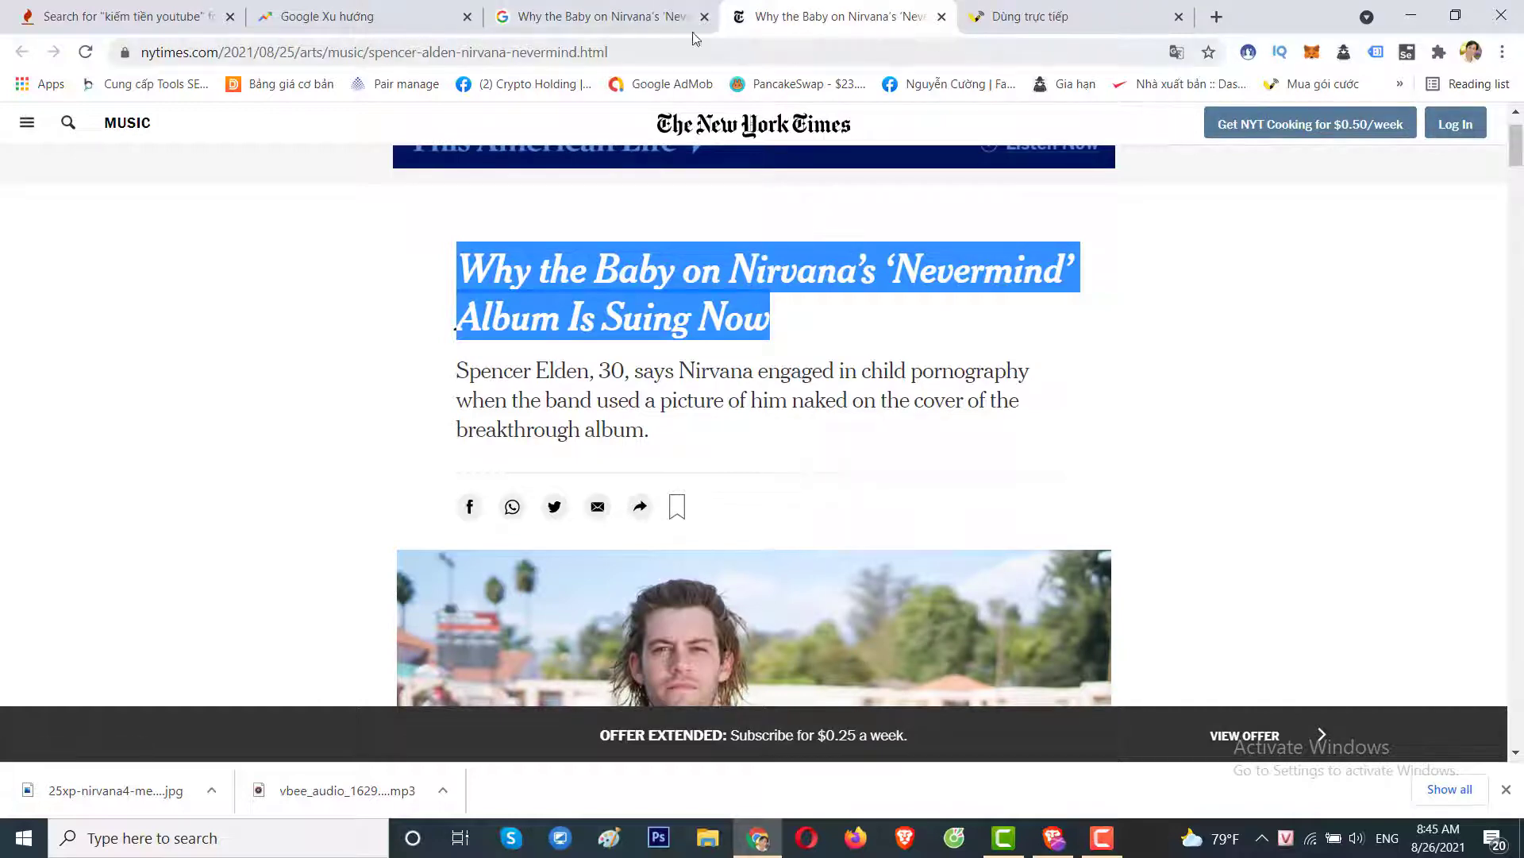
left_click(626, 24)
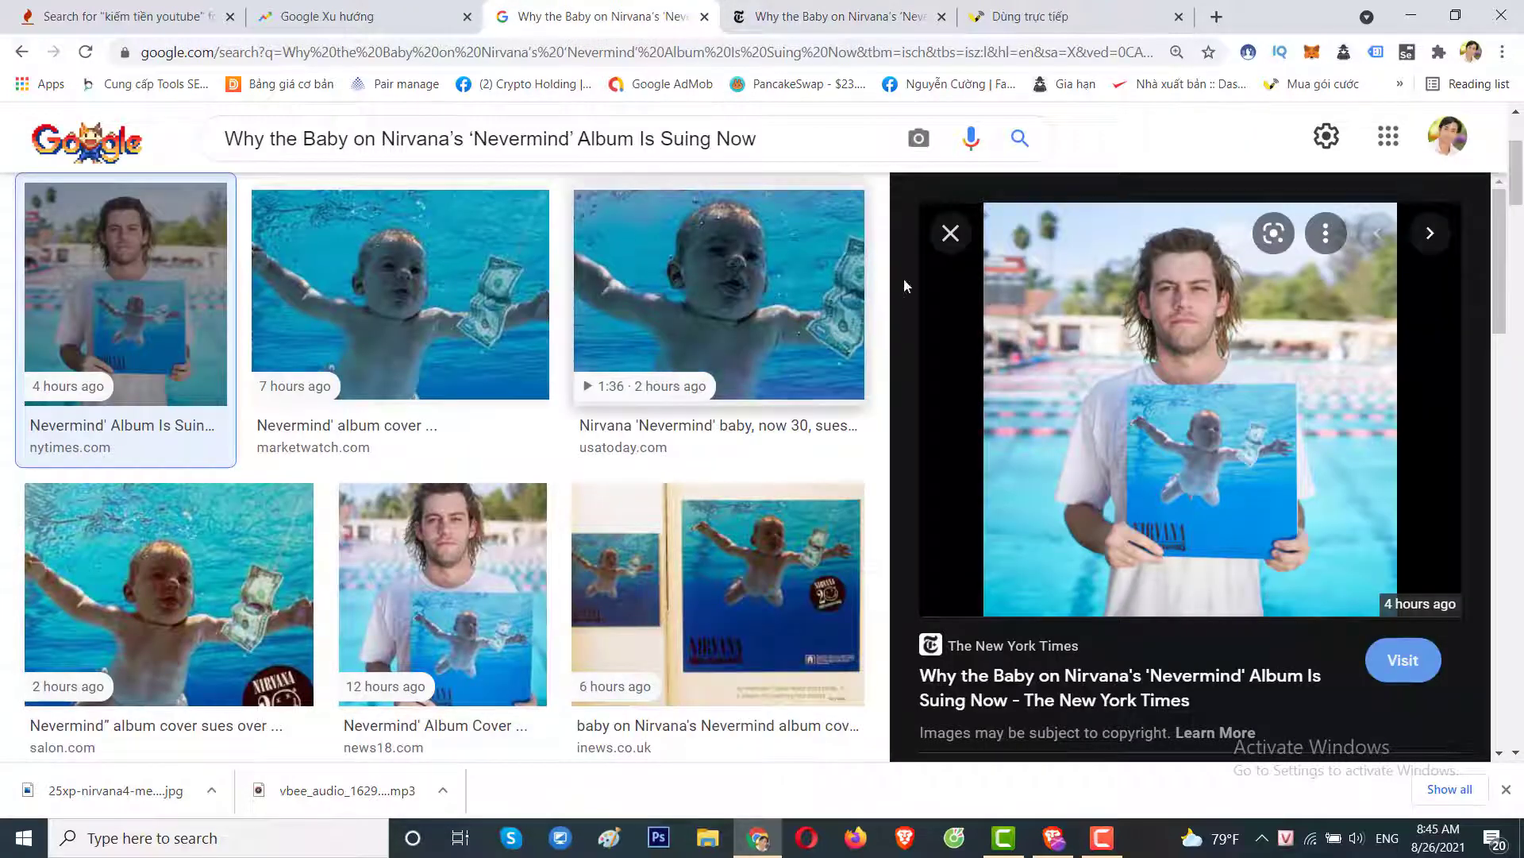
Try saving the MarketWatch photo of the Nevermind baby.
left_click(951, 237)
left_click(451, 361)
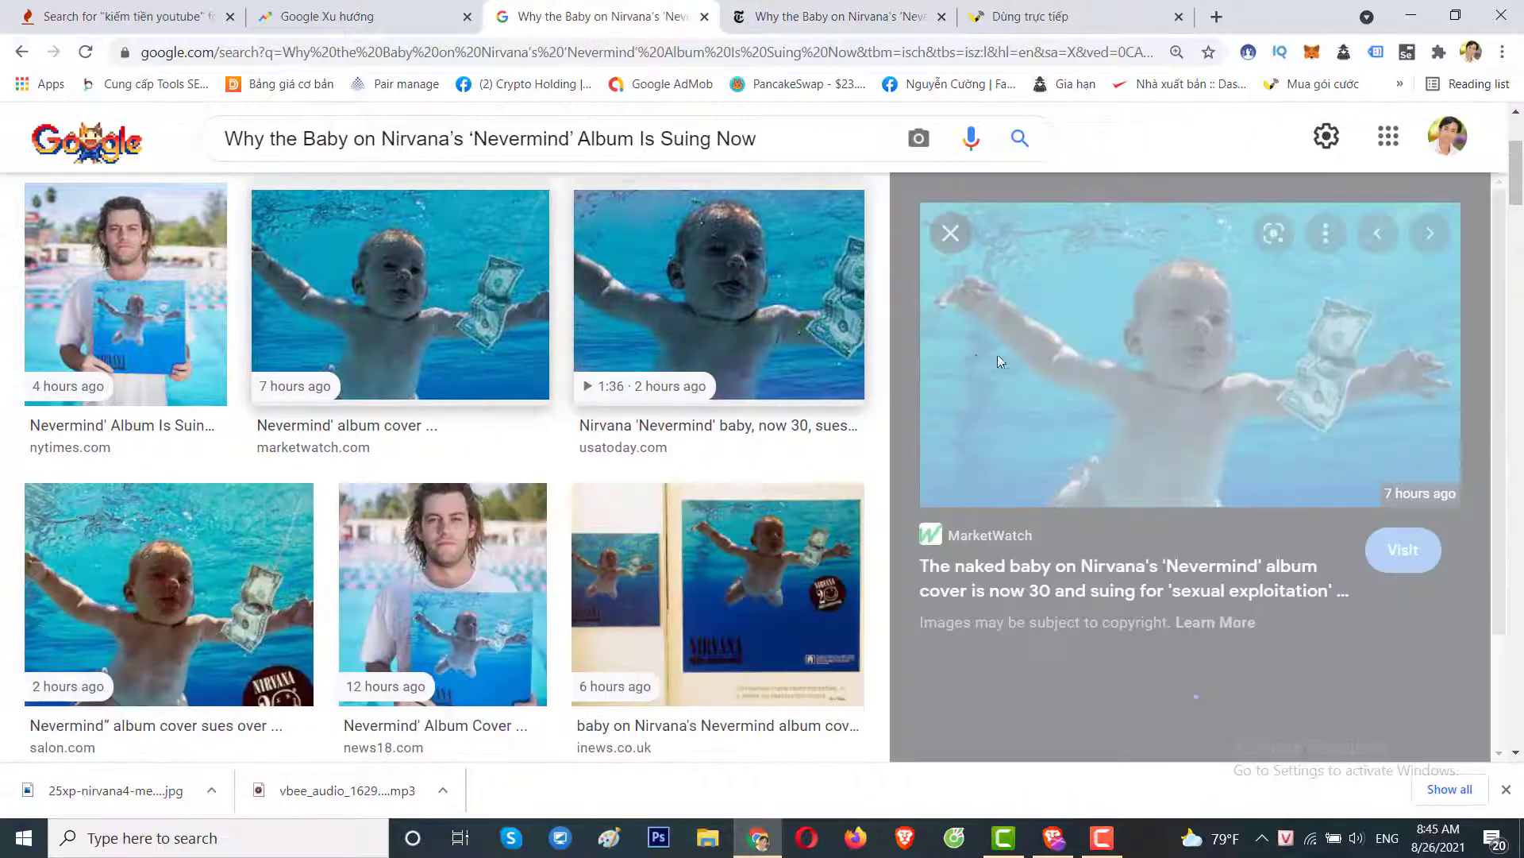
right_click(1100, 286)
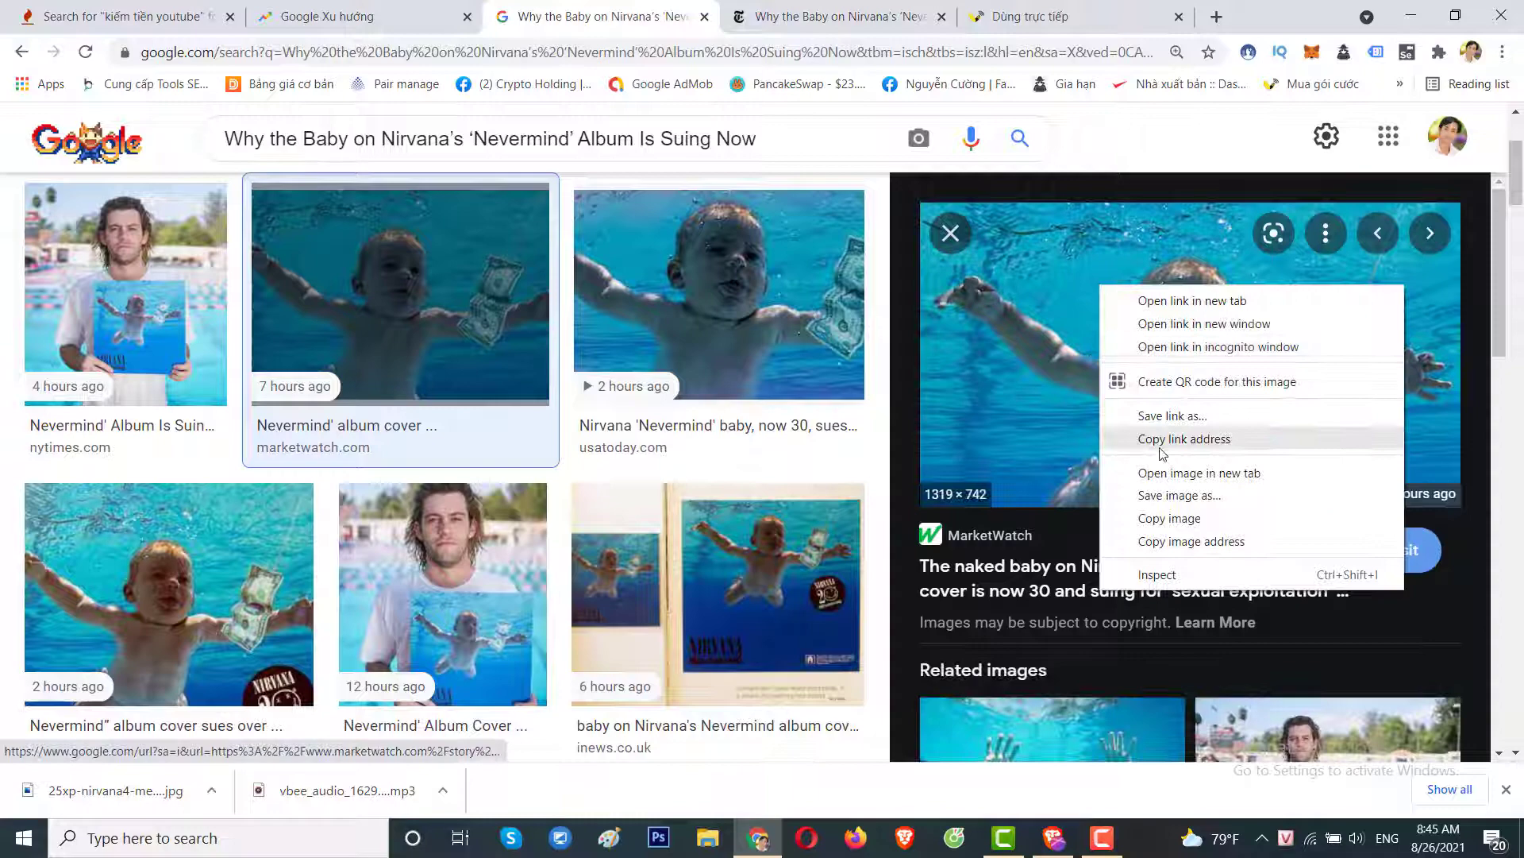
left_click(1168, 500)
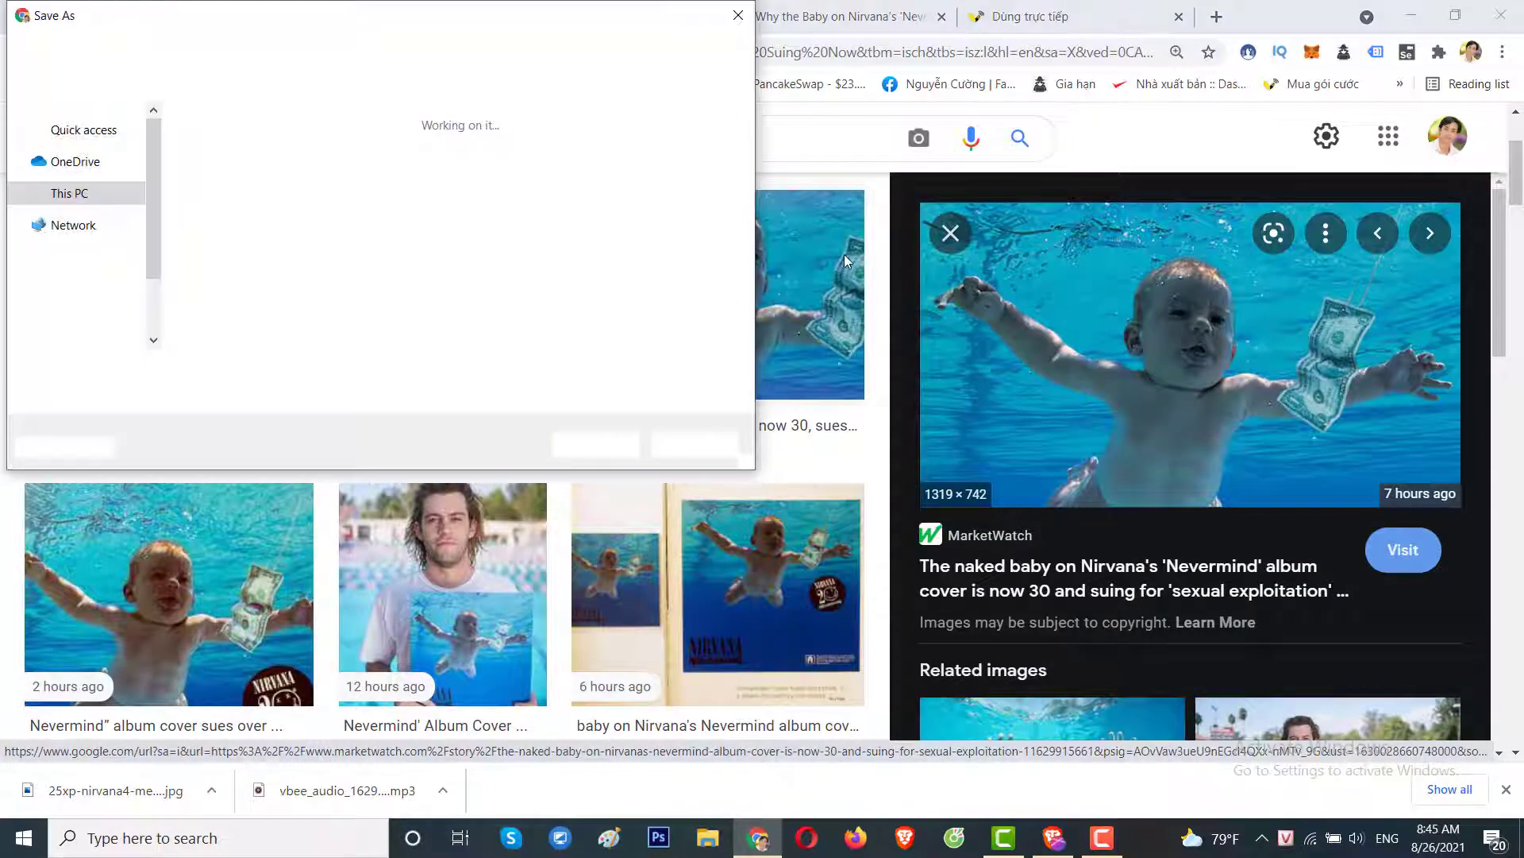
left_click(950, 232)
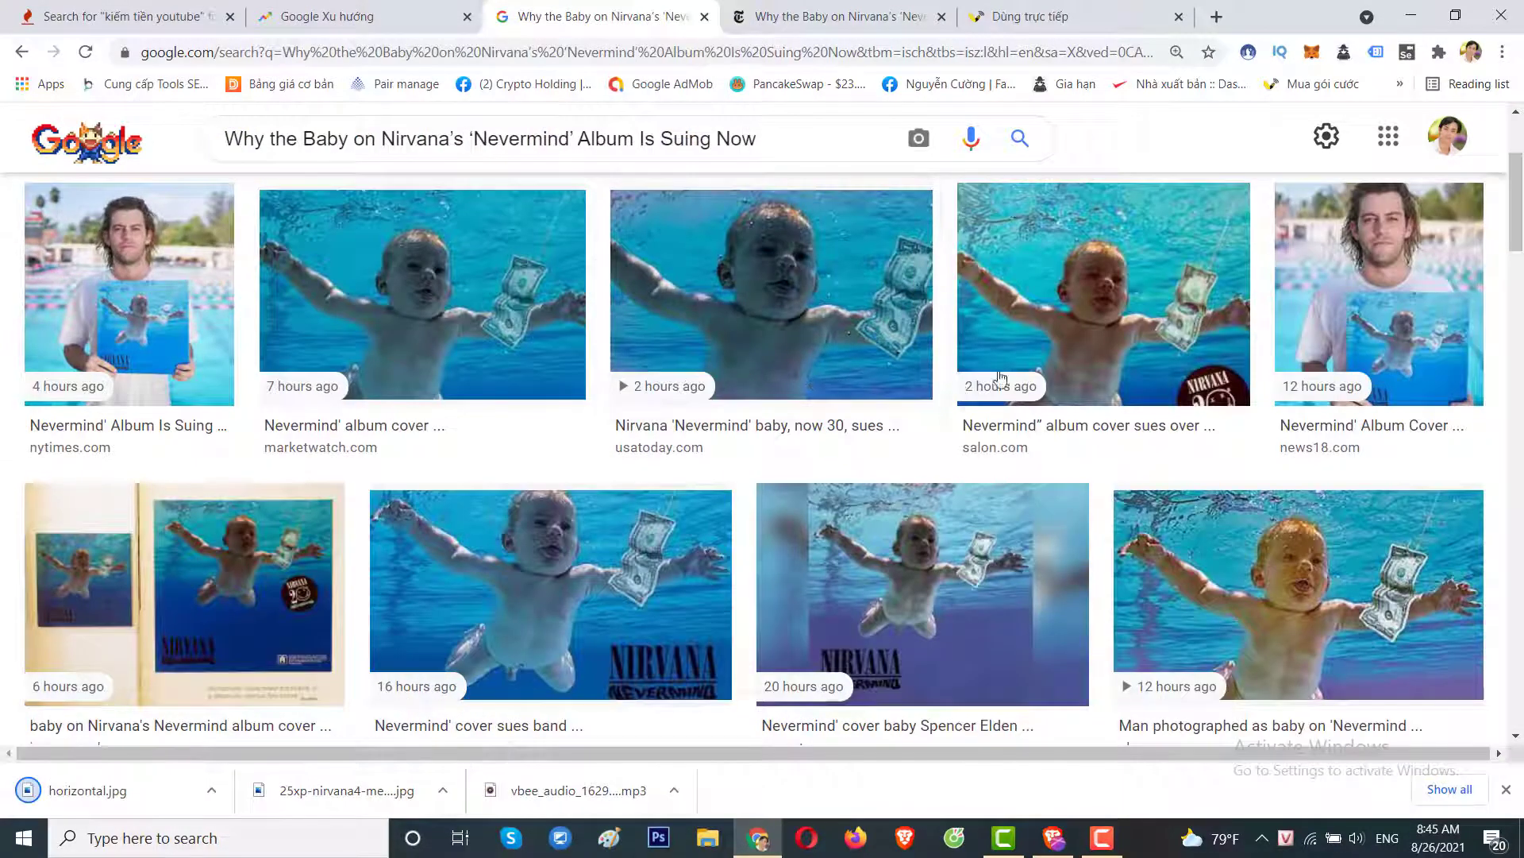
Download the salon.com and news18.com Nevermind baby images.
left_click(1059, 324)
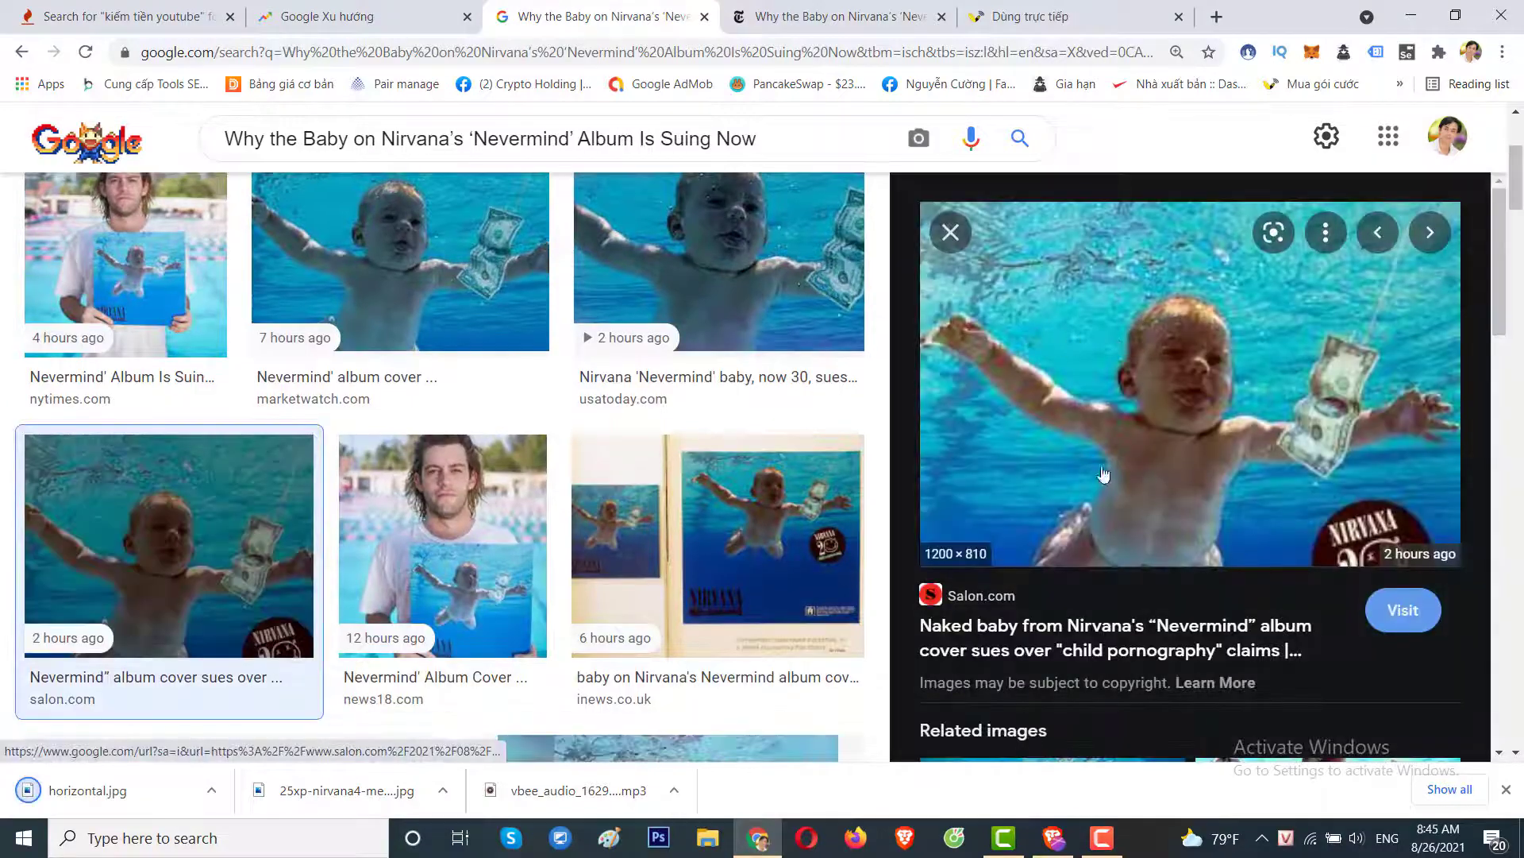
right_click(1114, 281)
left_click(1151, 493)
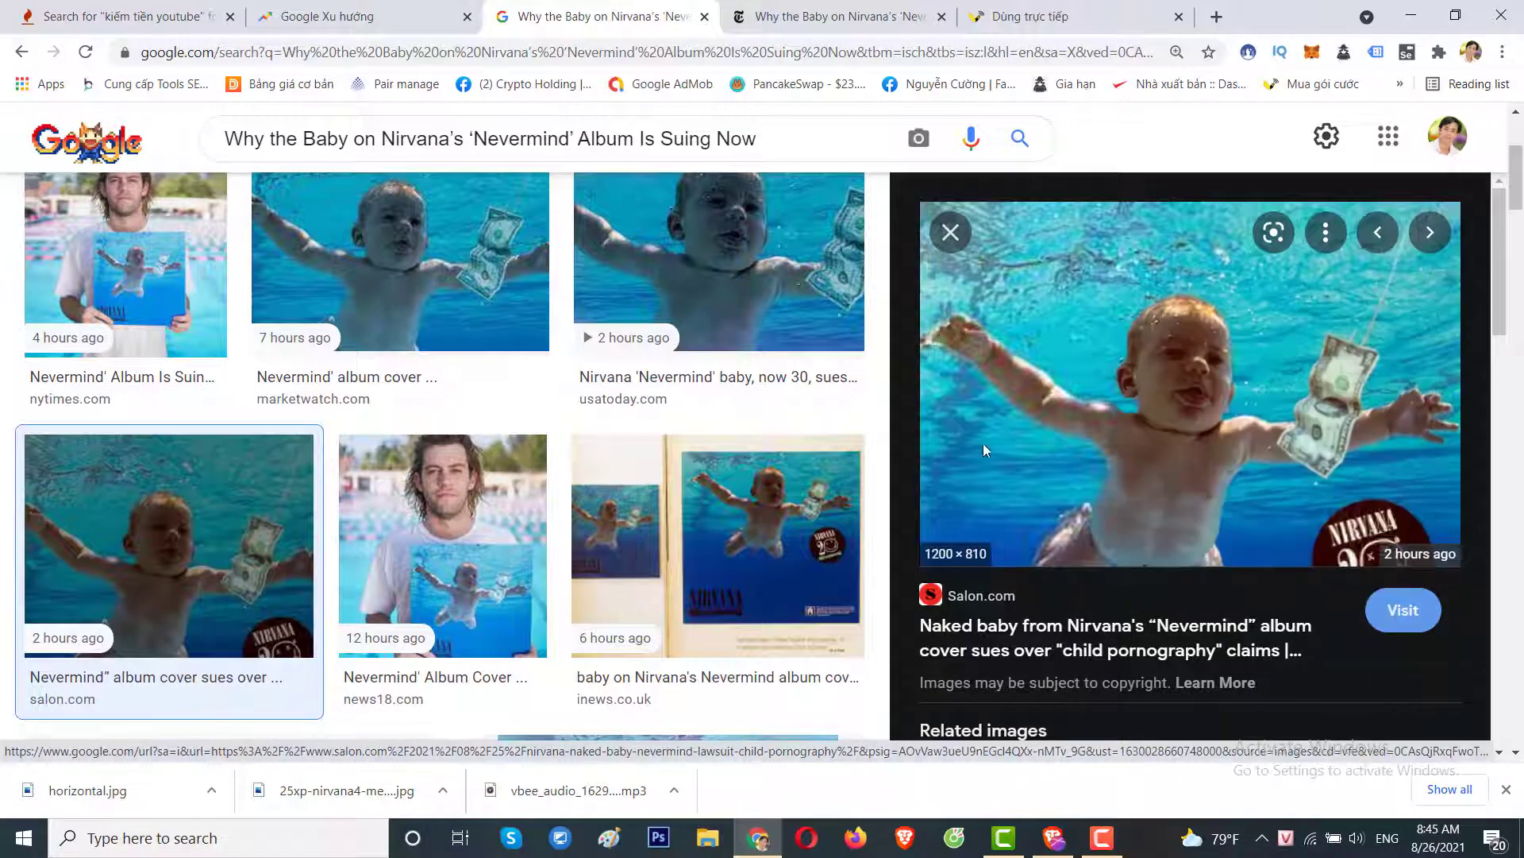
key("Return")
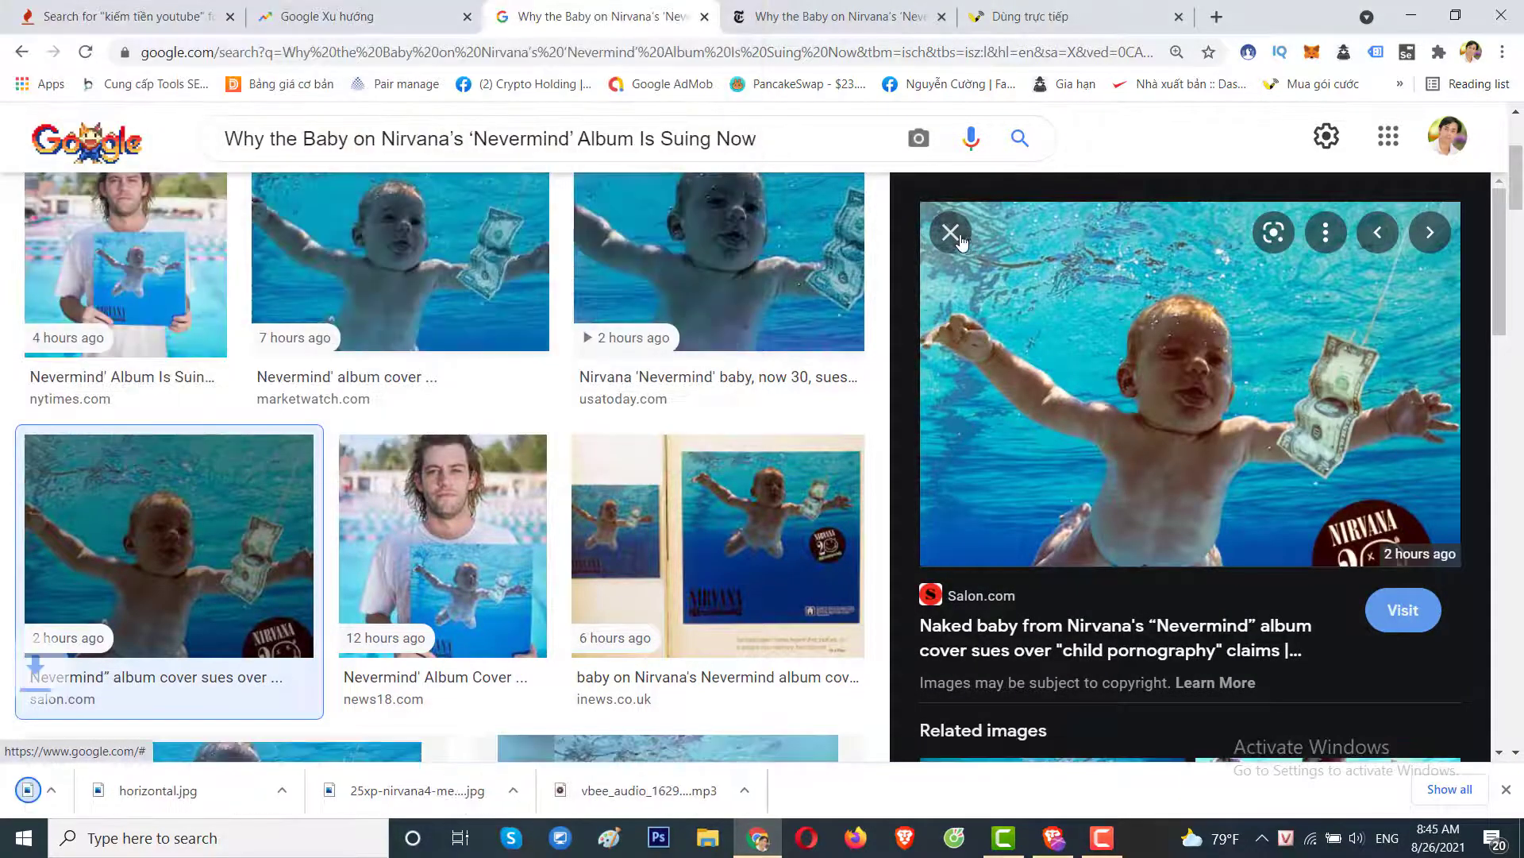
left_click(951, 233)
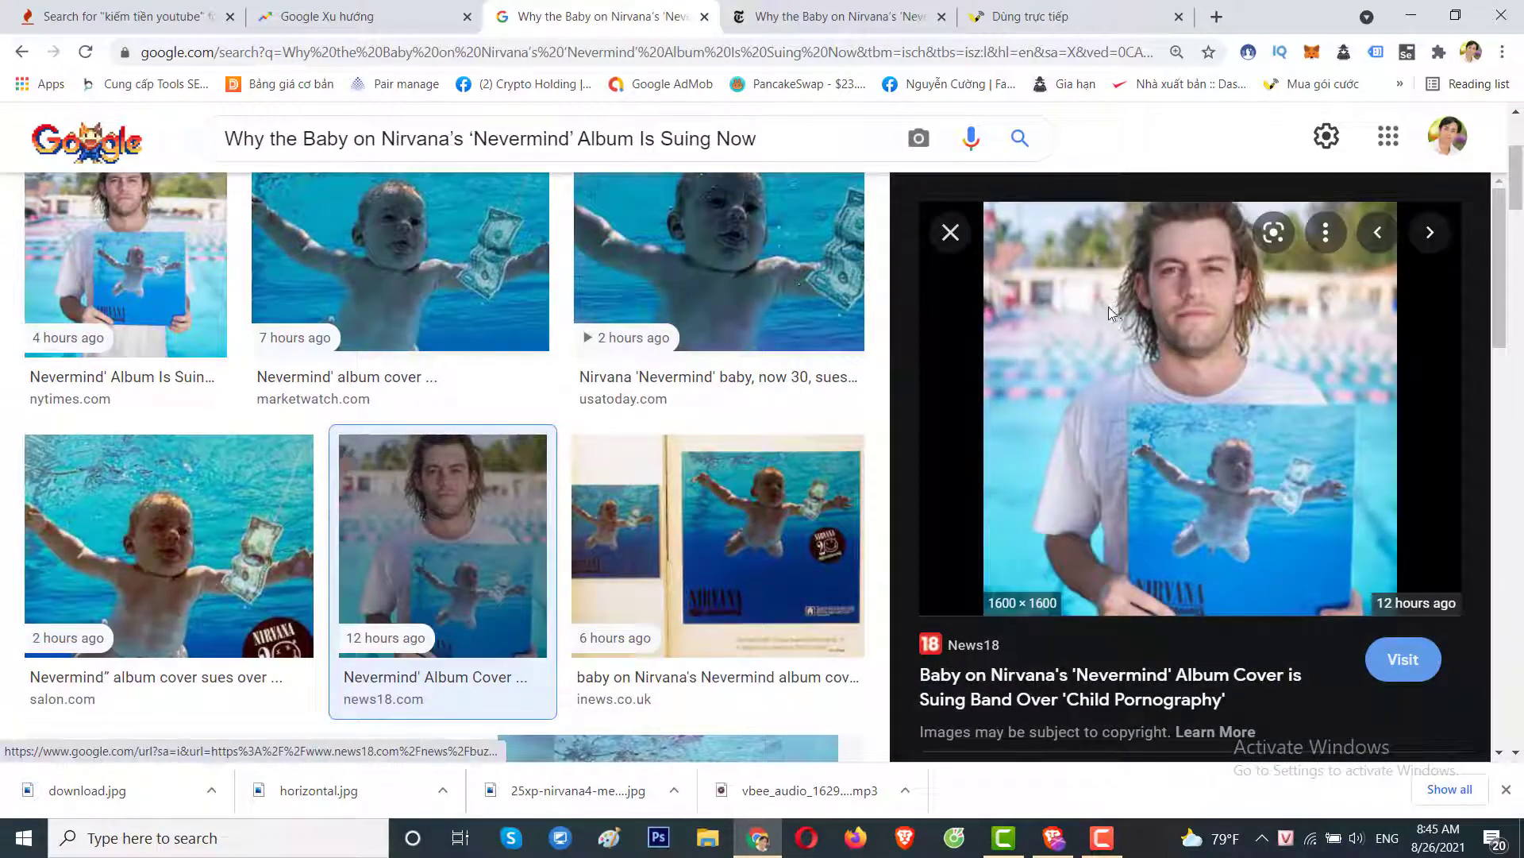
right_click(1108, 306)
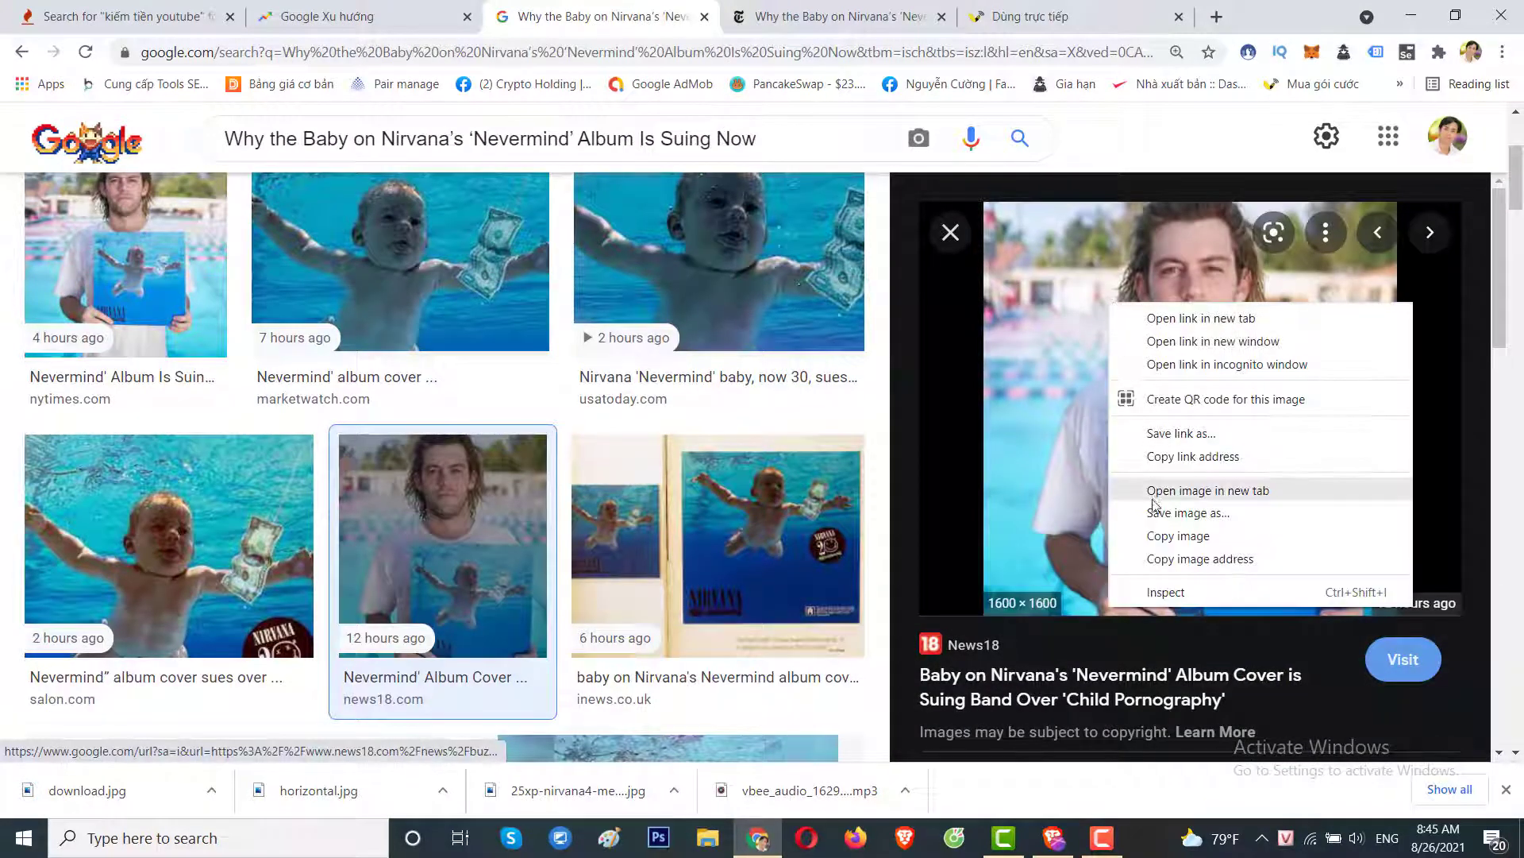
left_click(1098, 498)
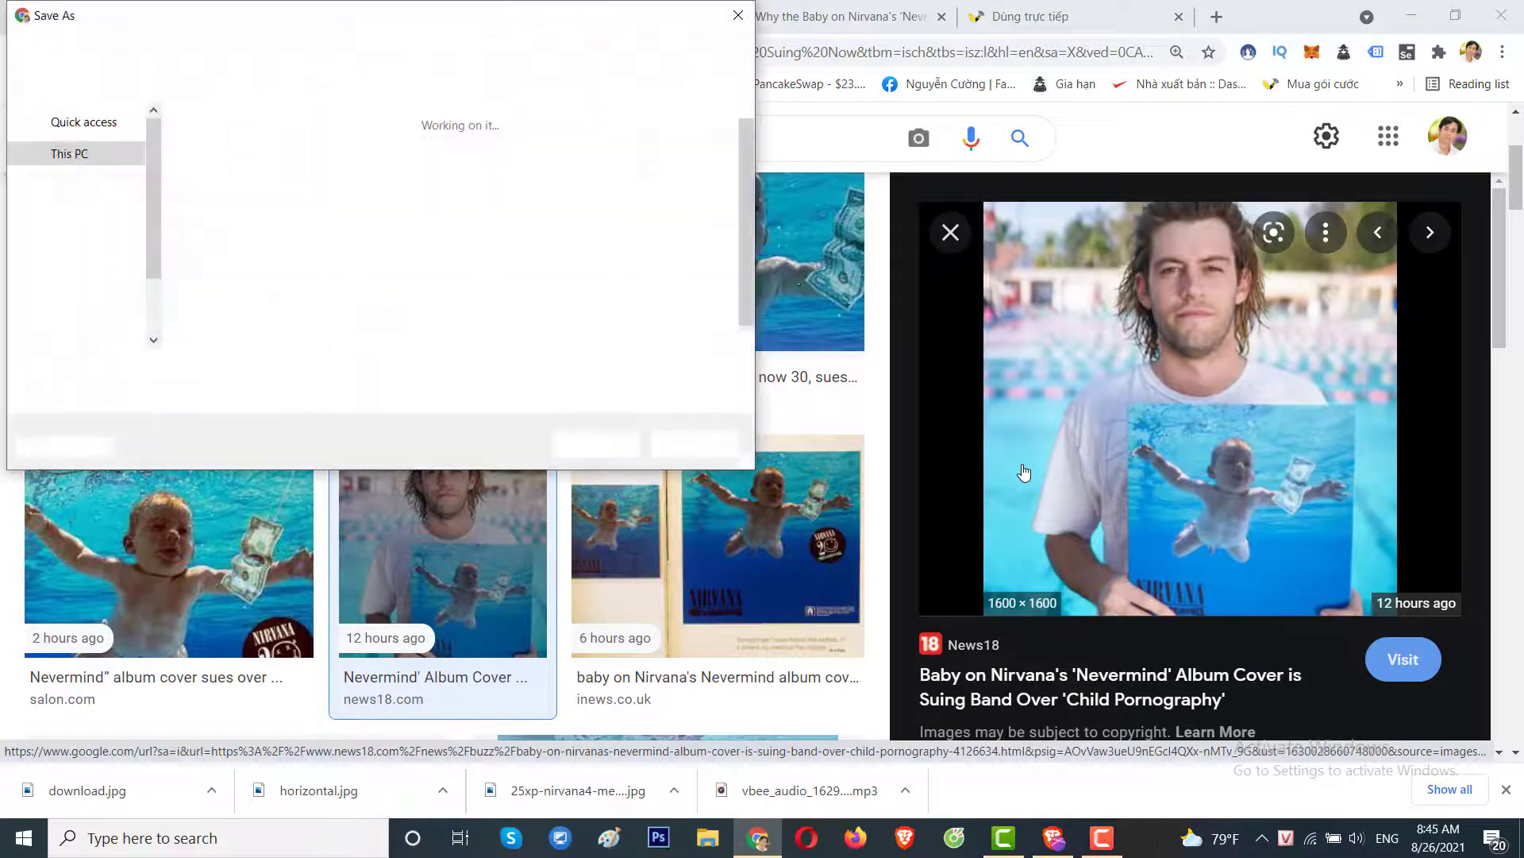
key("Return")
left_click(957, 235)
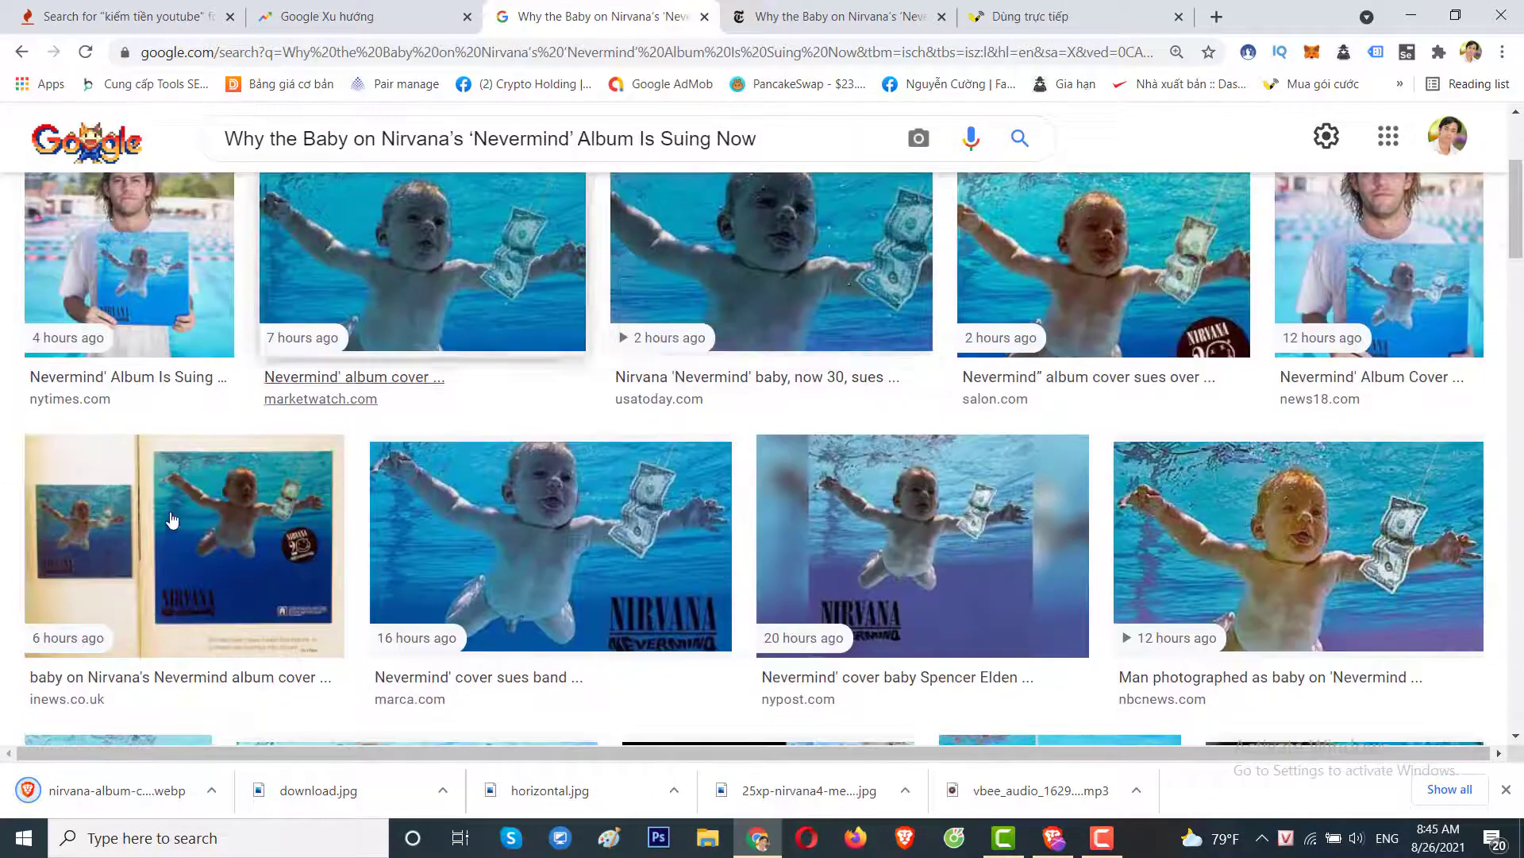
Download the marca.com 1320 × 743 Nevermind cover image as 16298809463511.jpg.
left_click(172, 520)
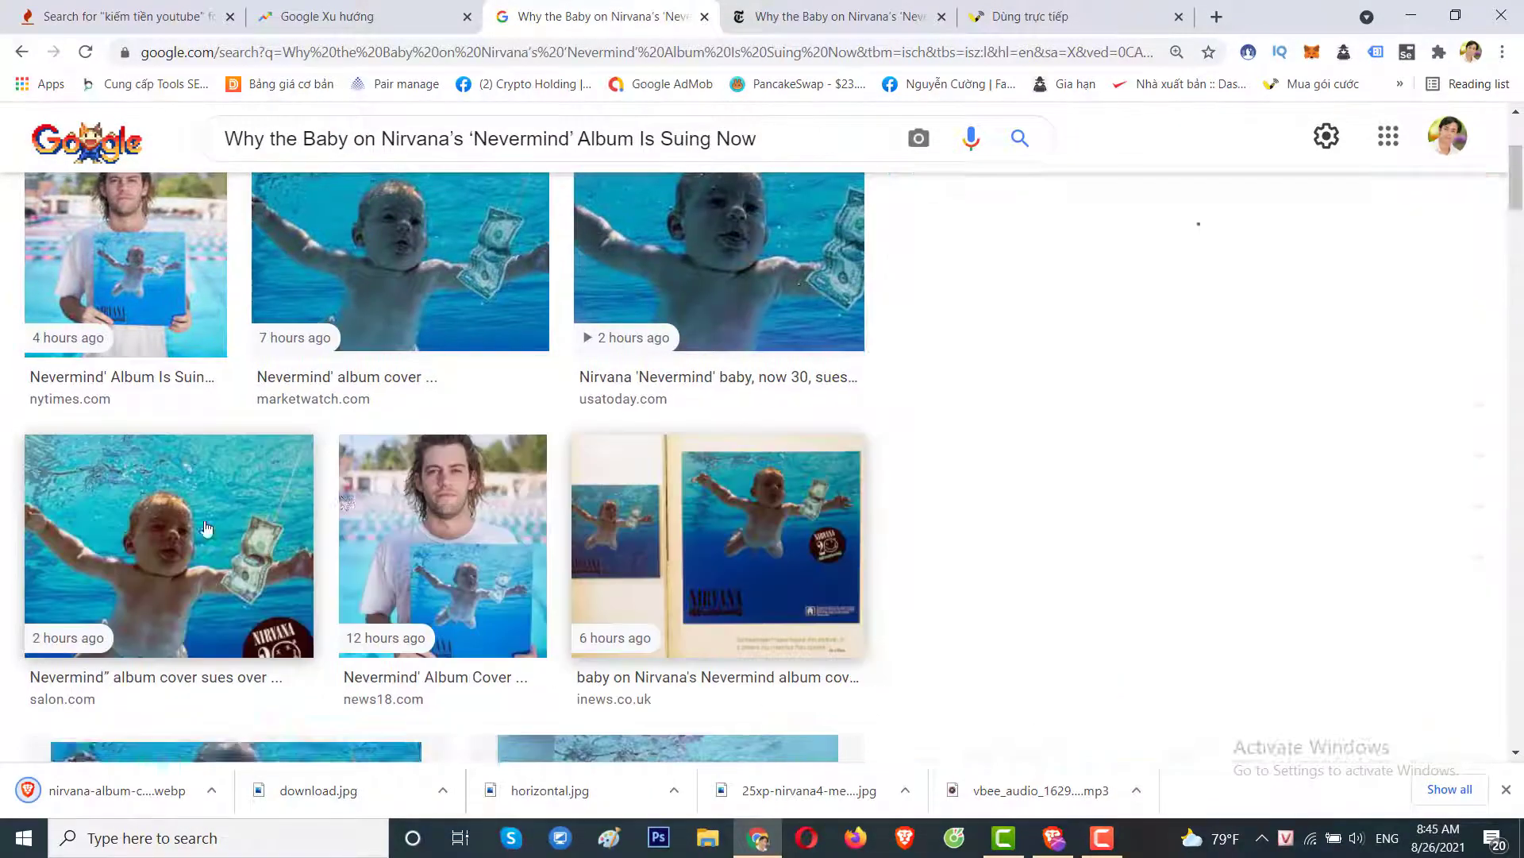
left_click(950, 232)
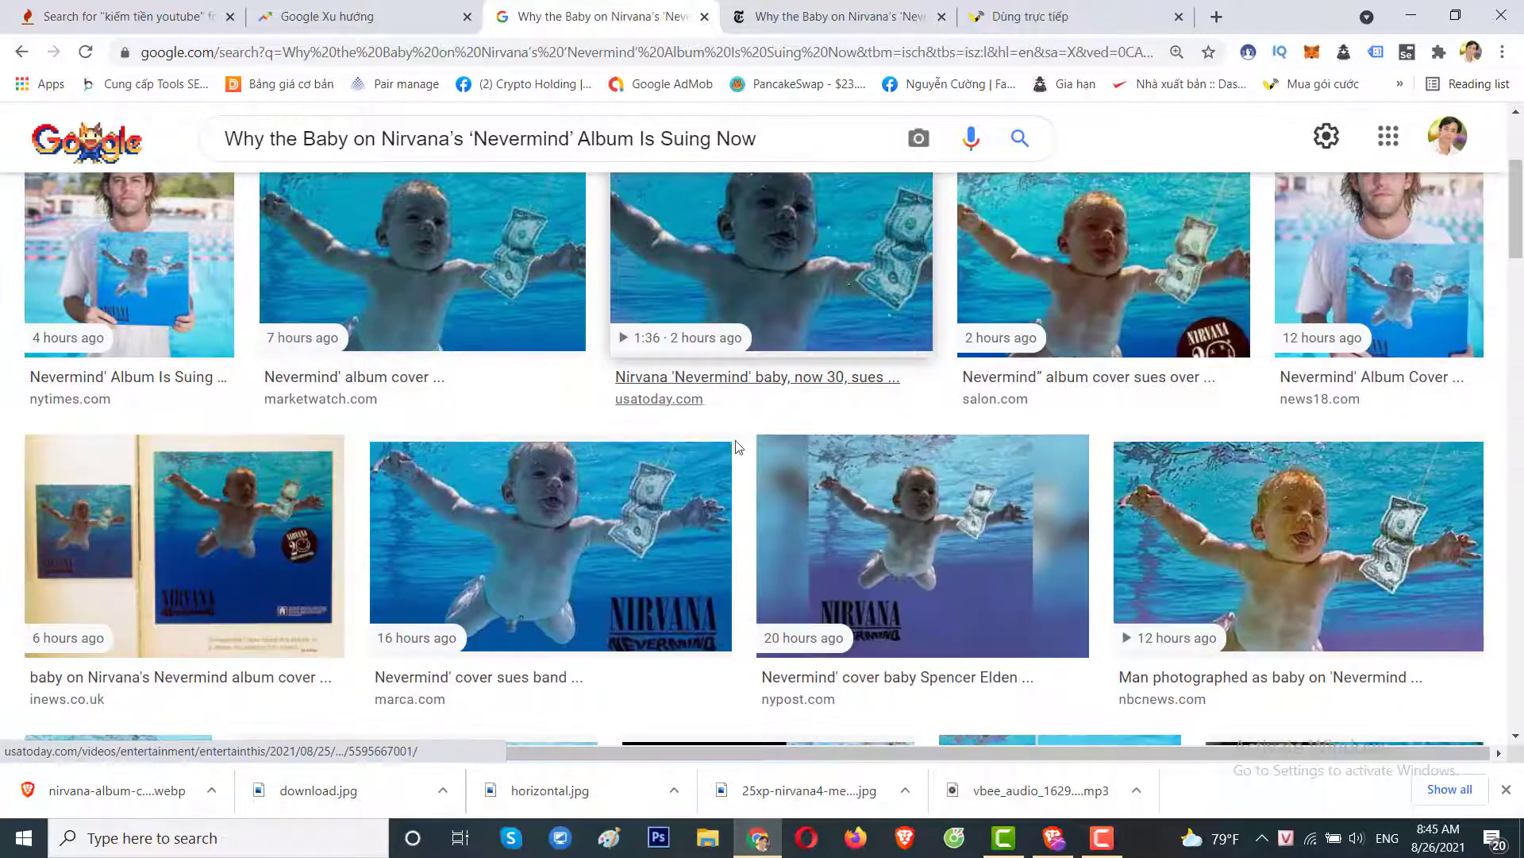
scroll(665, 439, "down", 1)
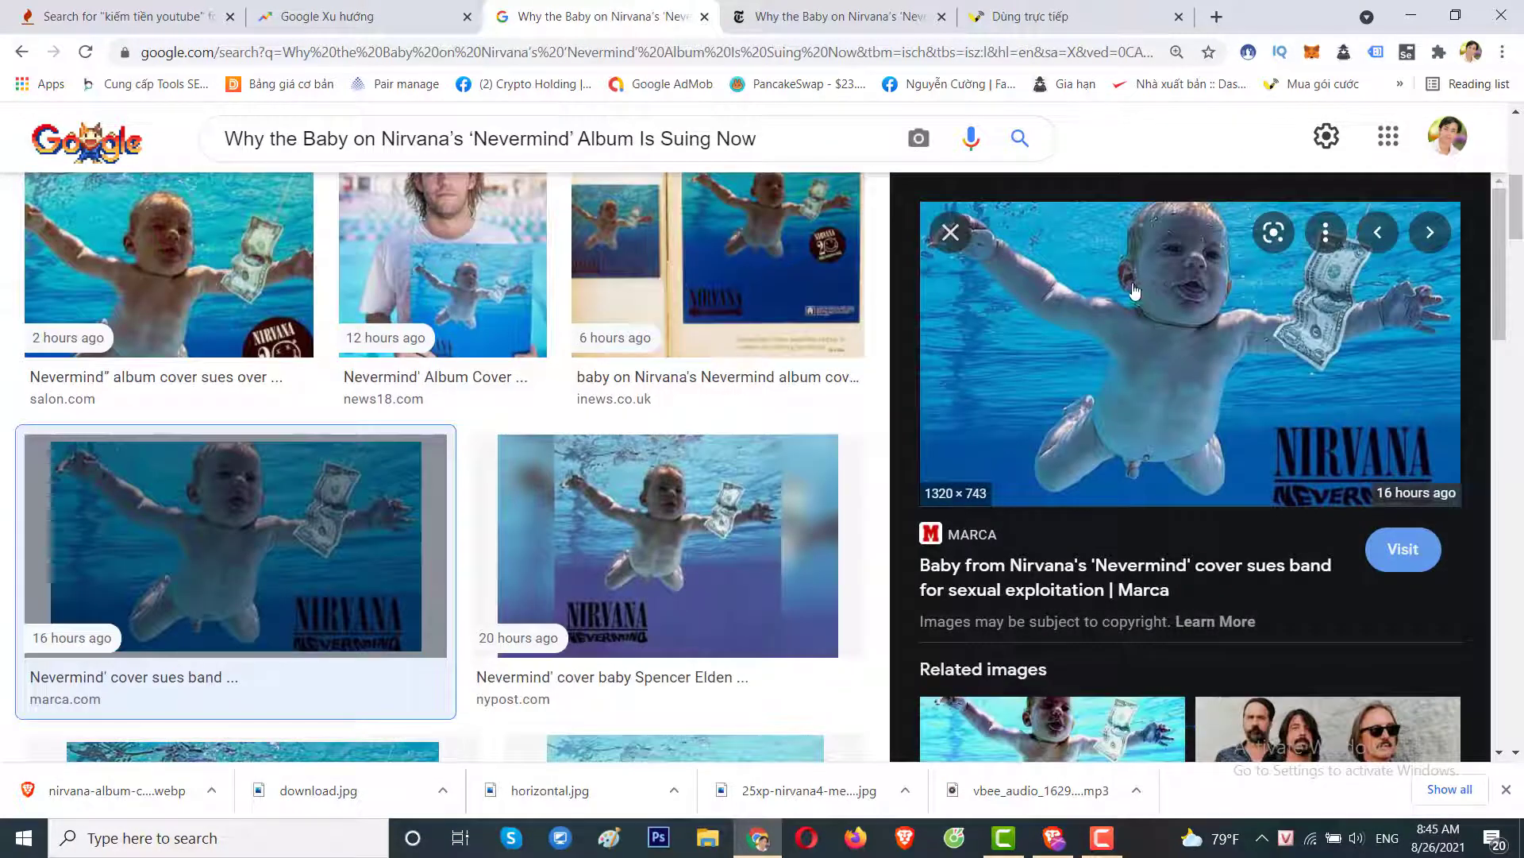
right_click(1134, 292)
left_click(1183, 514)
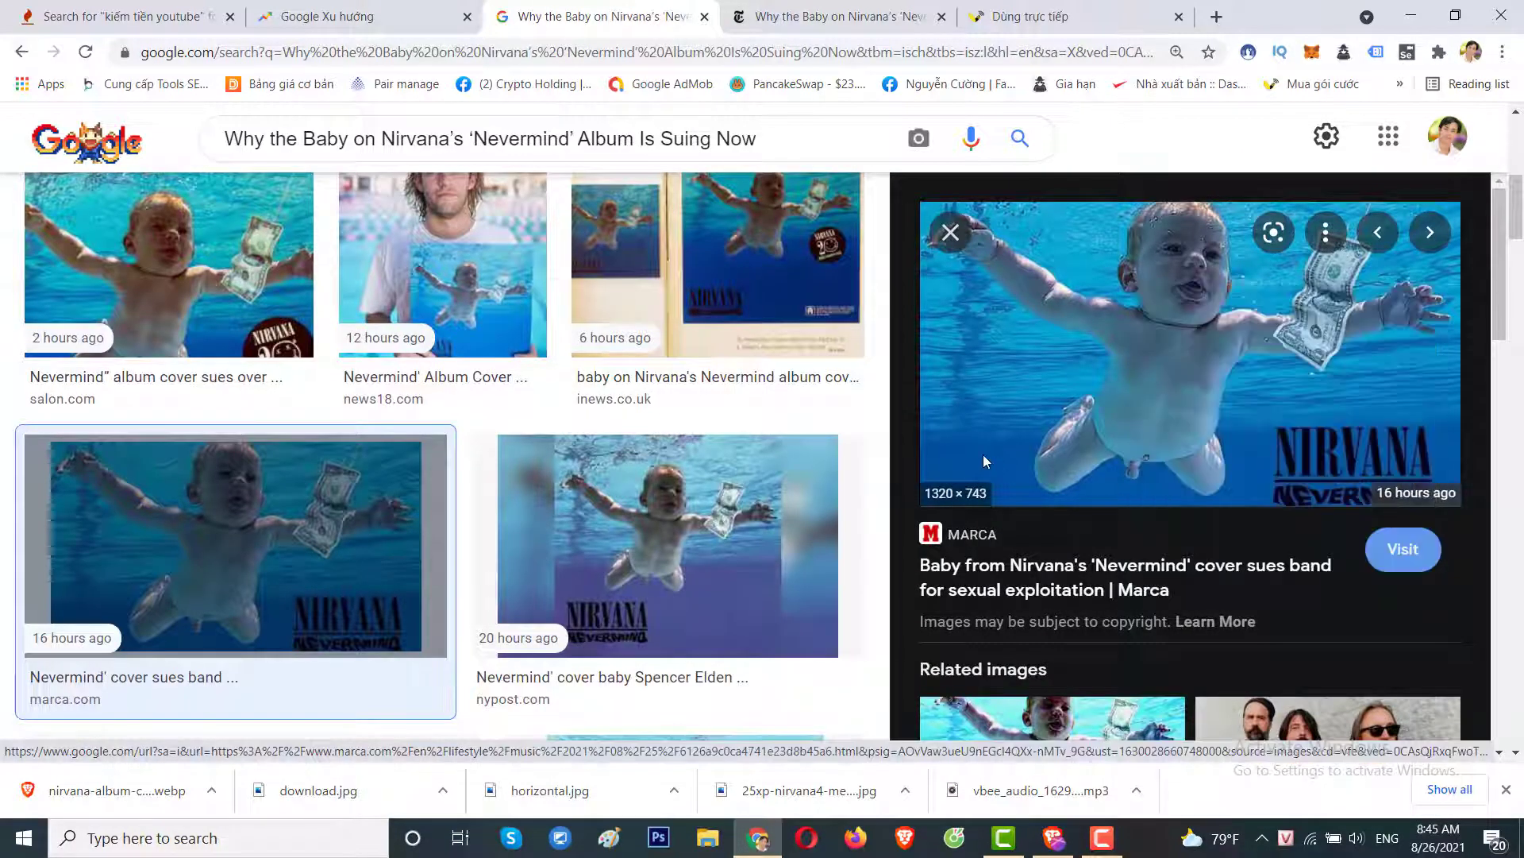
key("Return")
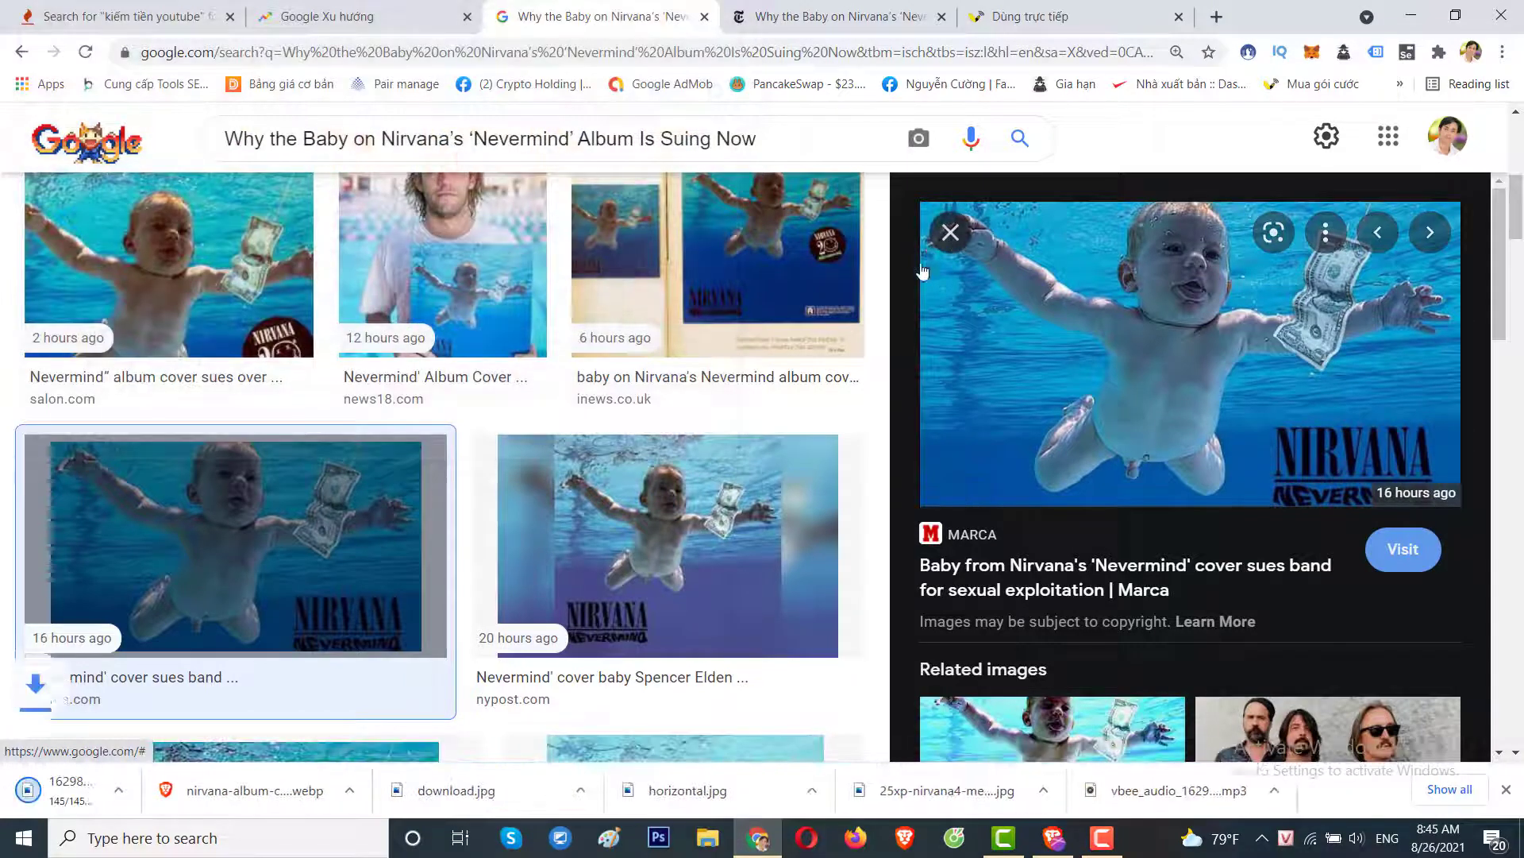
key("Escape")
scroll(844, 398, "up", 1)
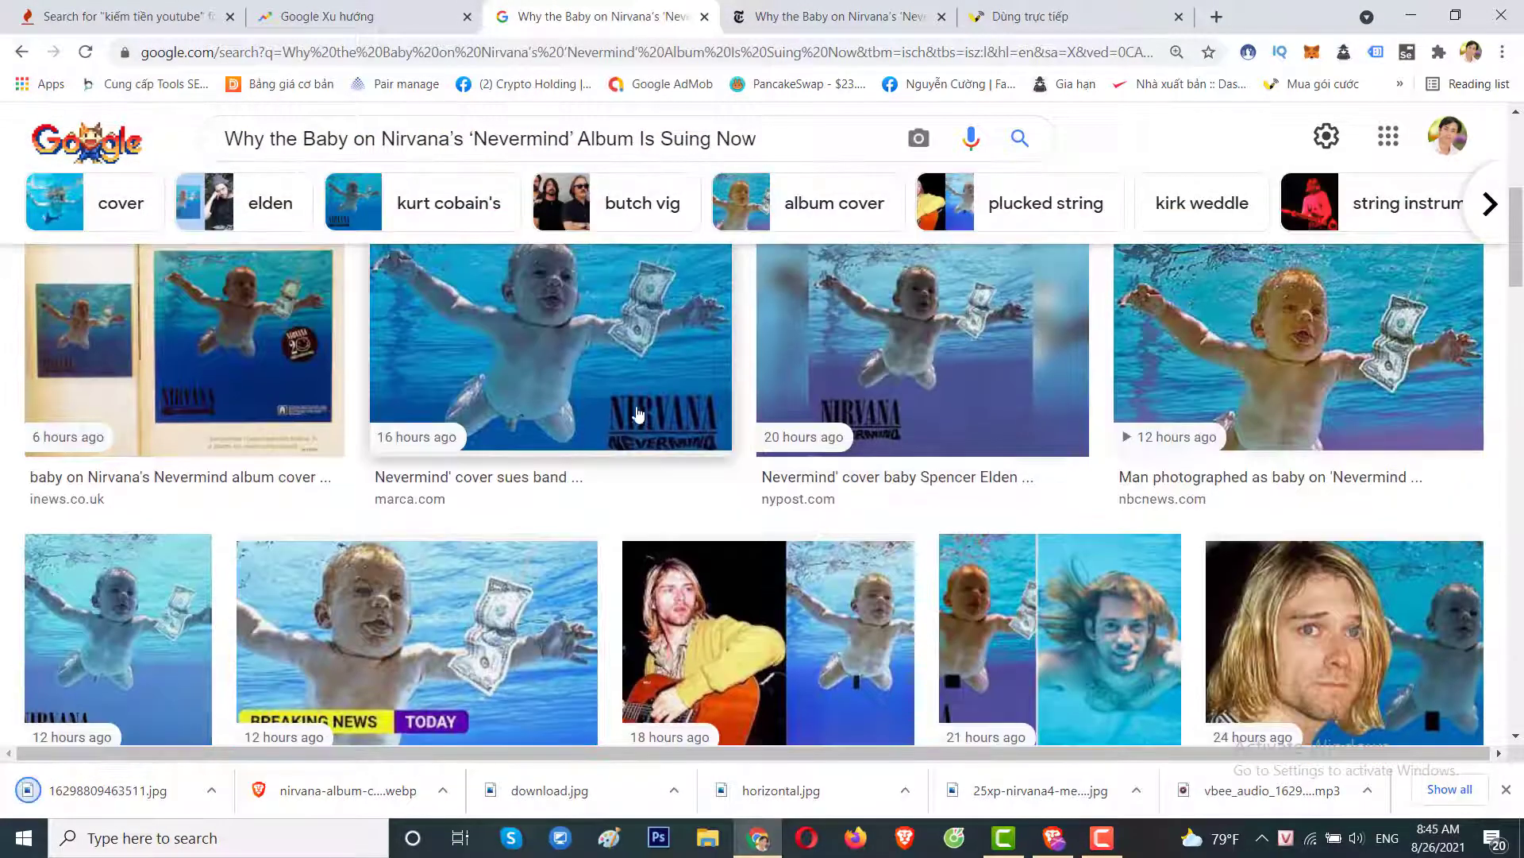
scroll(638, 413, "up", 6)
scroll(623, 534, "down", 4)
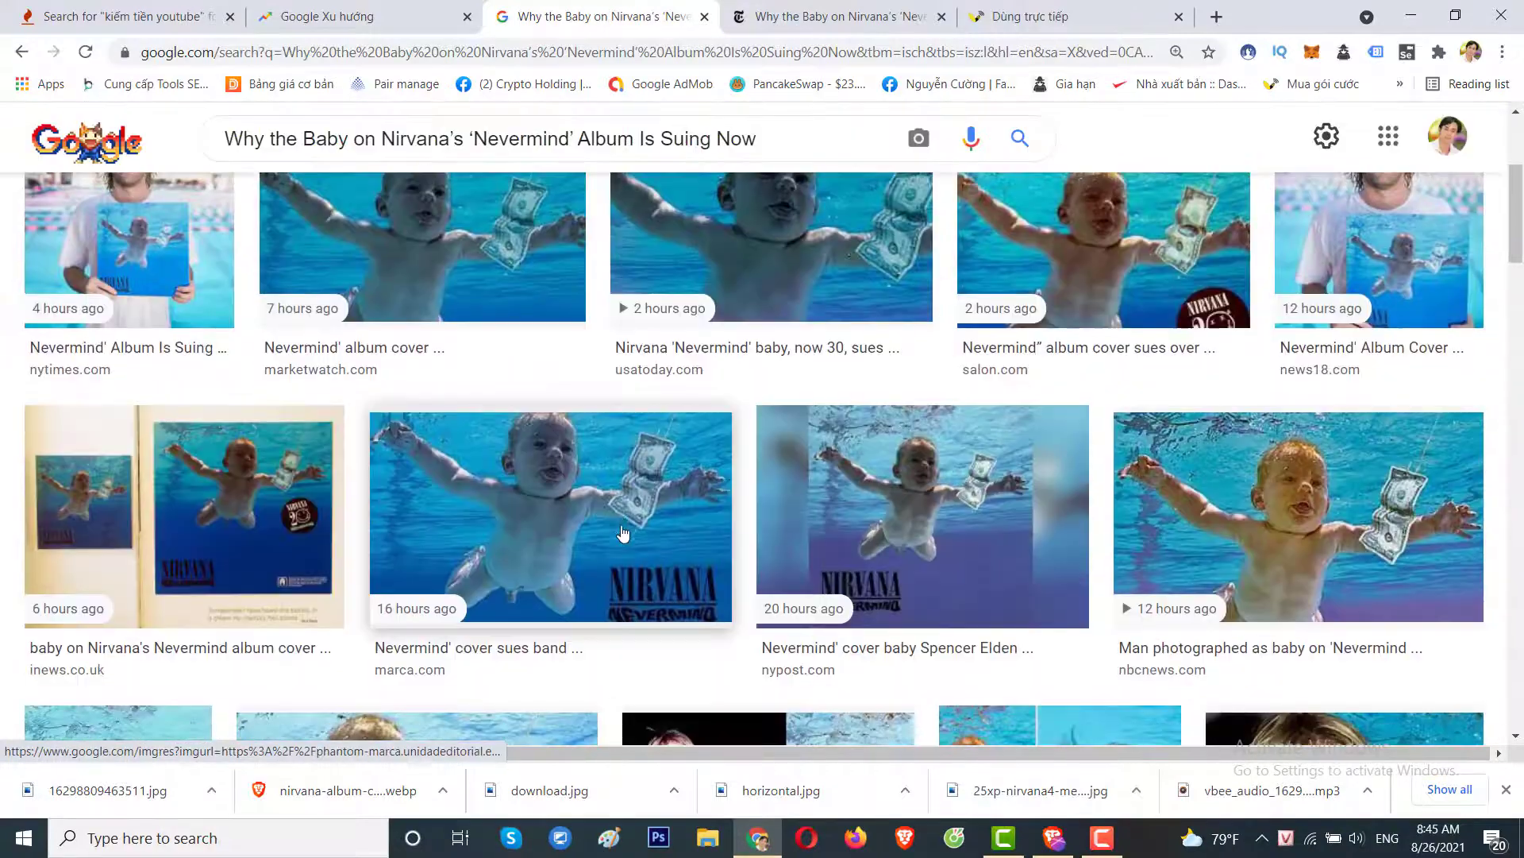
Save the nypost Spencer Elden image and the NBC News Nevermind image to the Desktop.
left_click(880, 534)
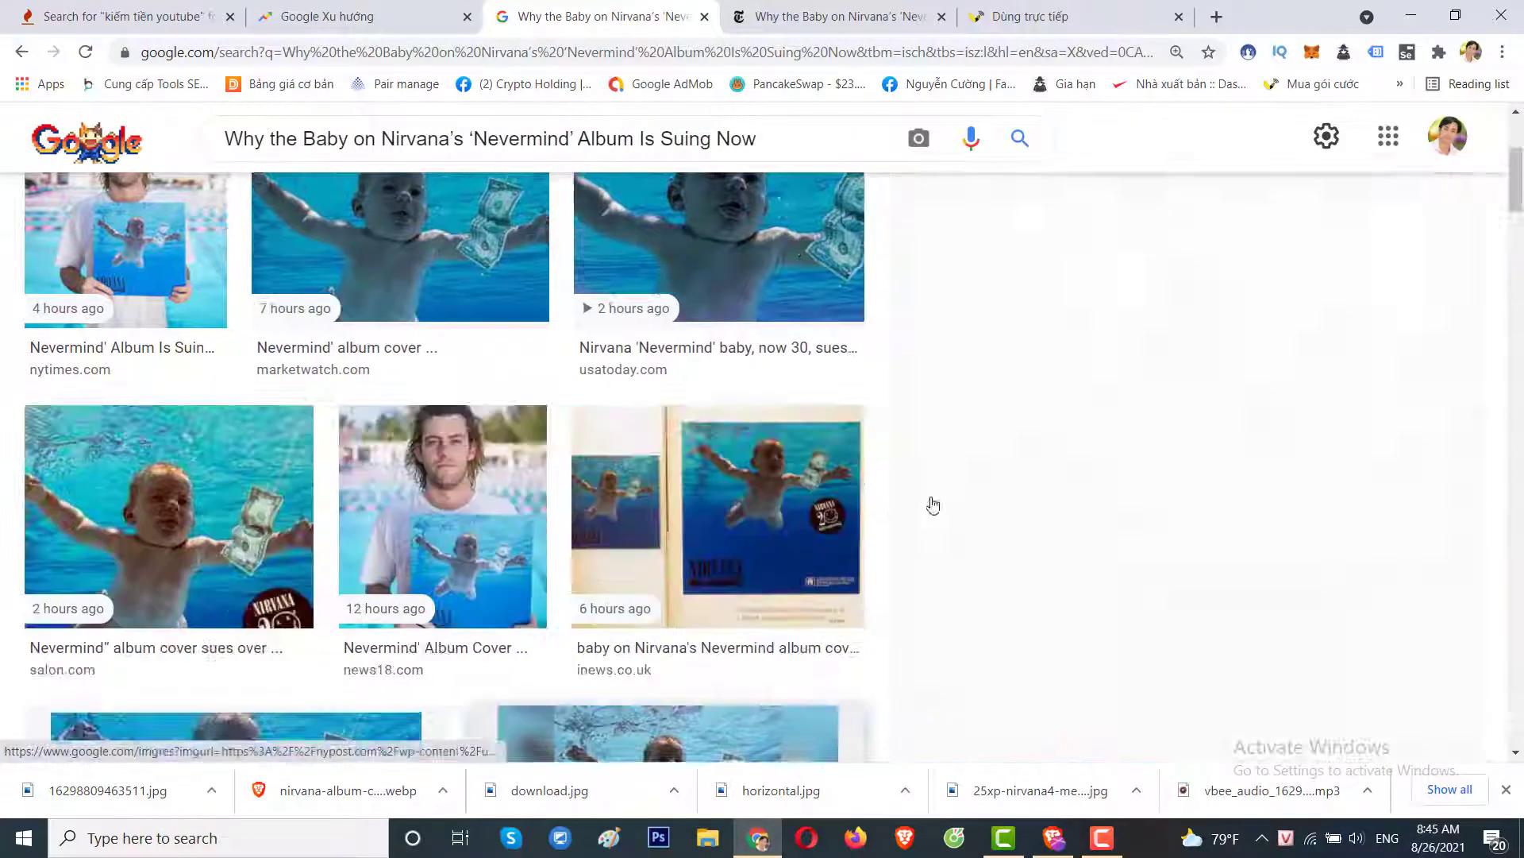
right_click(1187, 318)
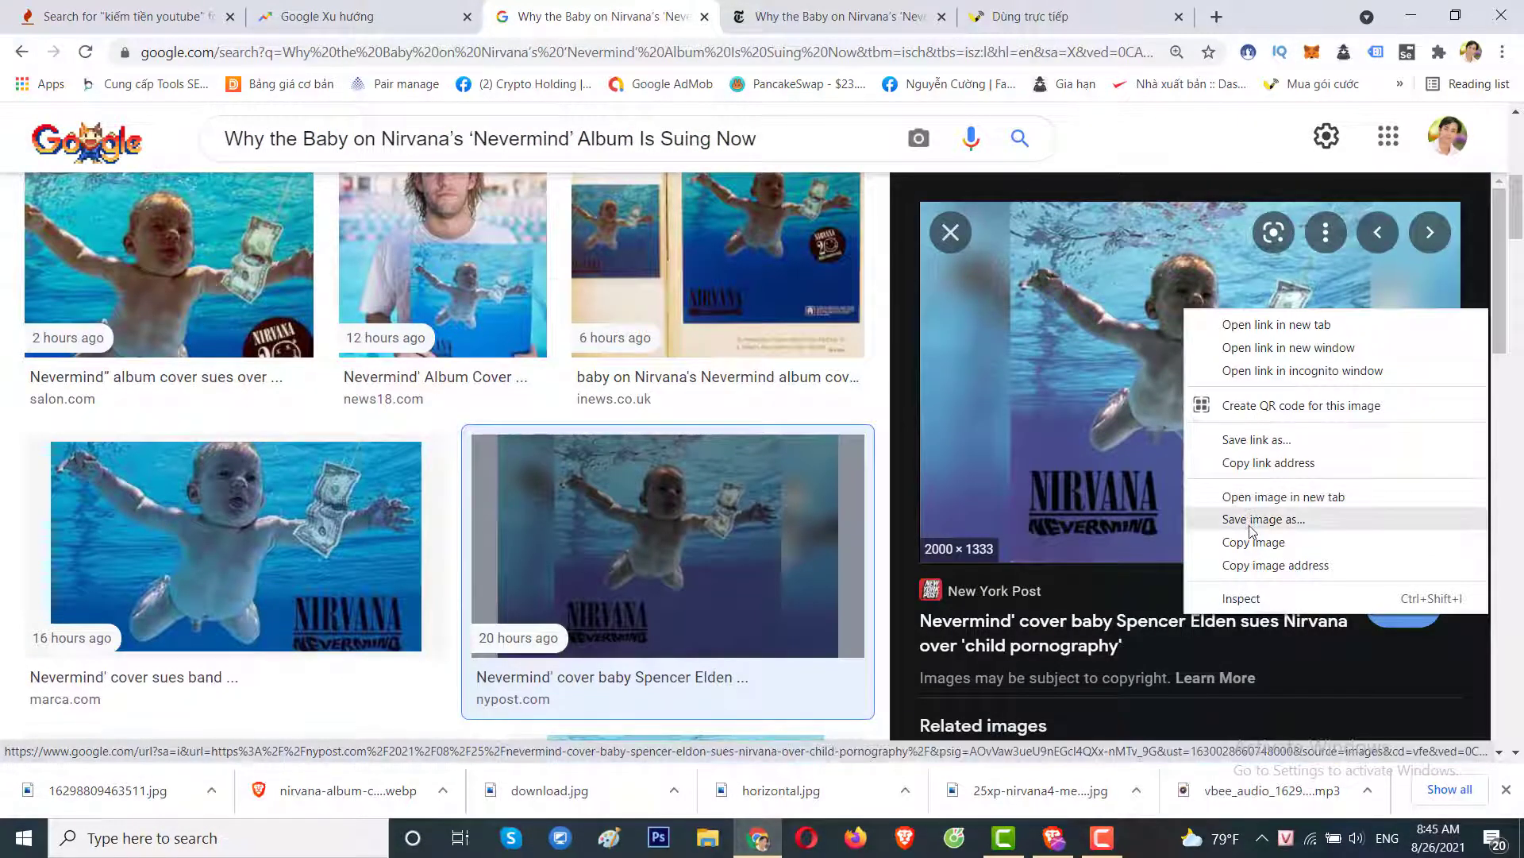
left_click(1255, 517)
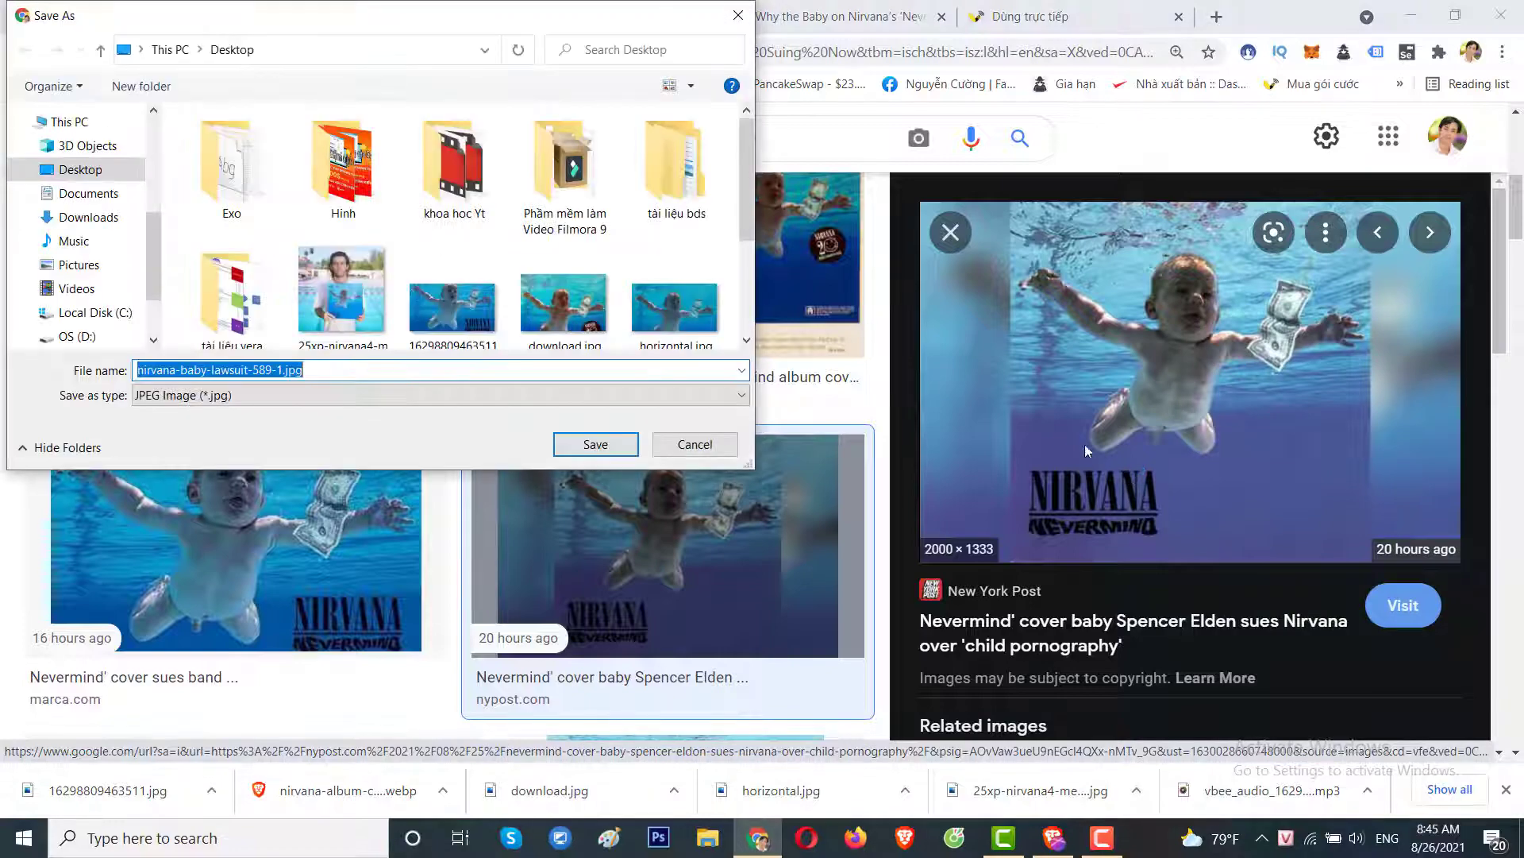
key("Return")
key("Escape")
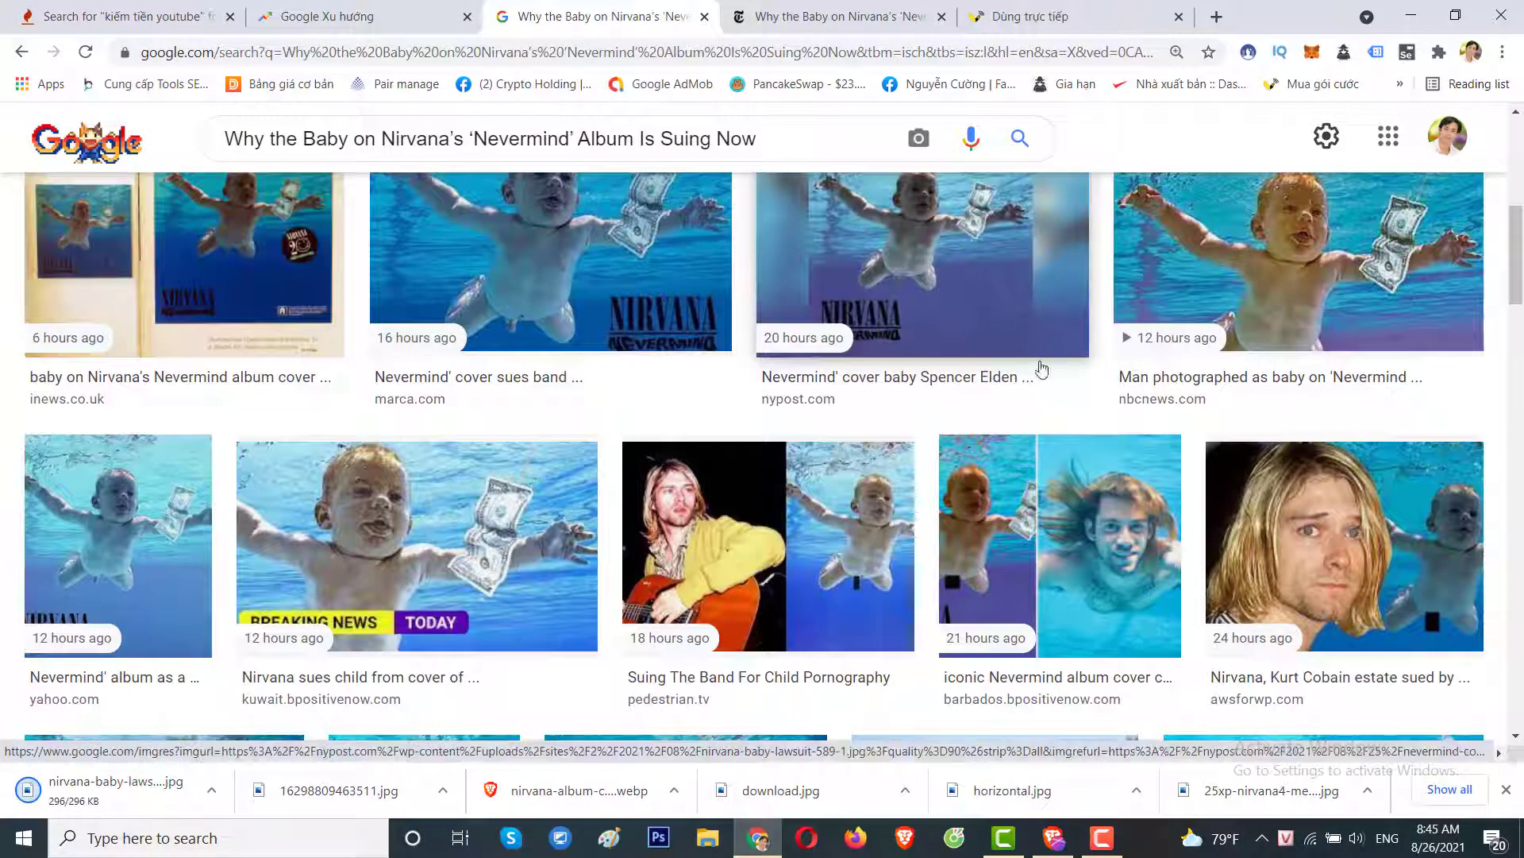
scroll(1043, 369, "up", 1)
scroll(1305, 443, "up", 1)
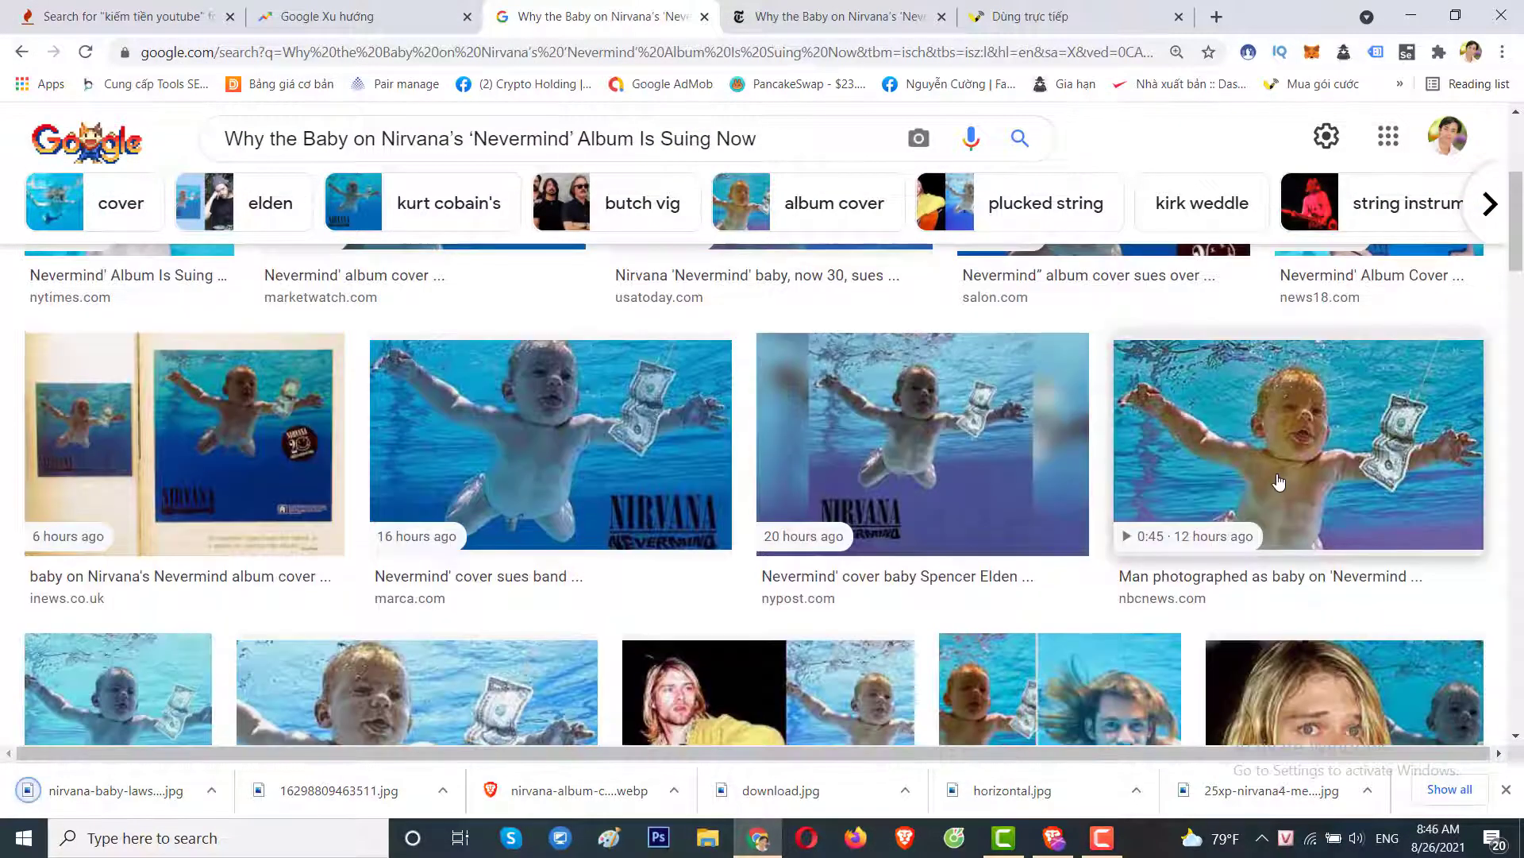
left_click(1279, 481)
right_click(1154, 367)
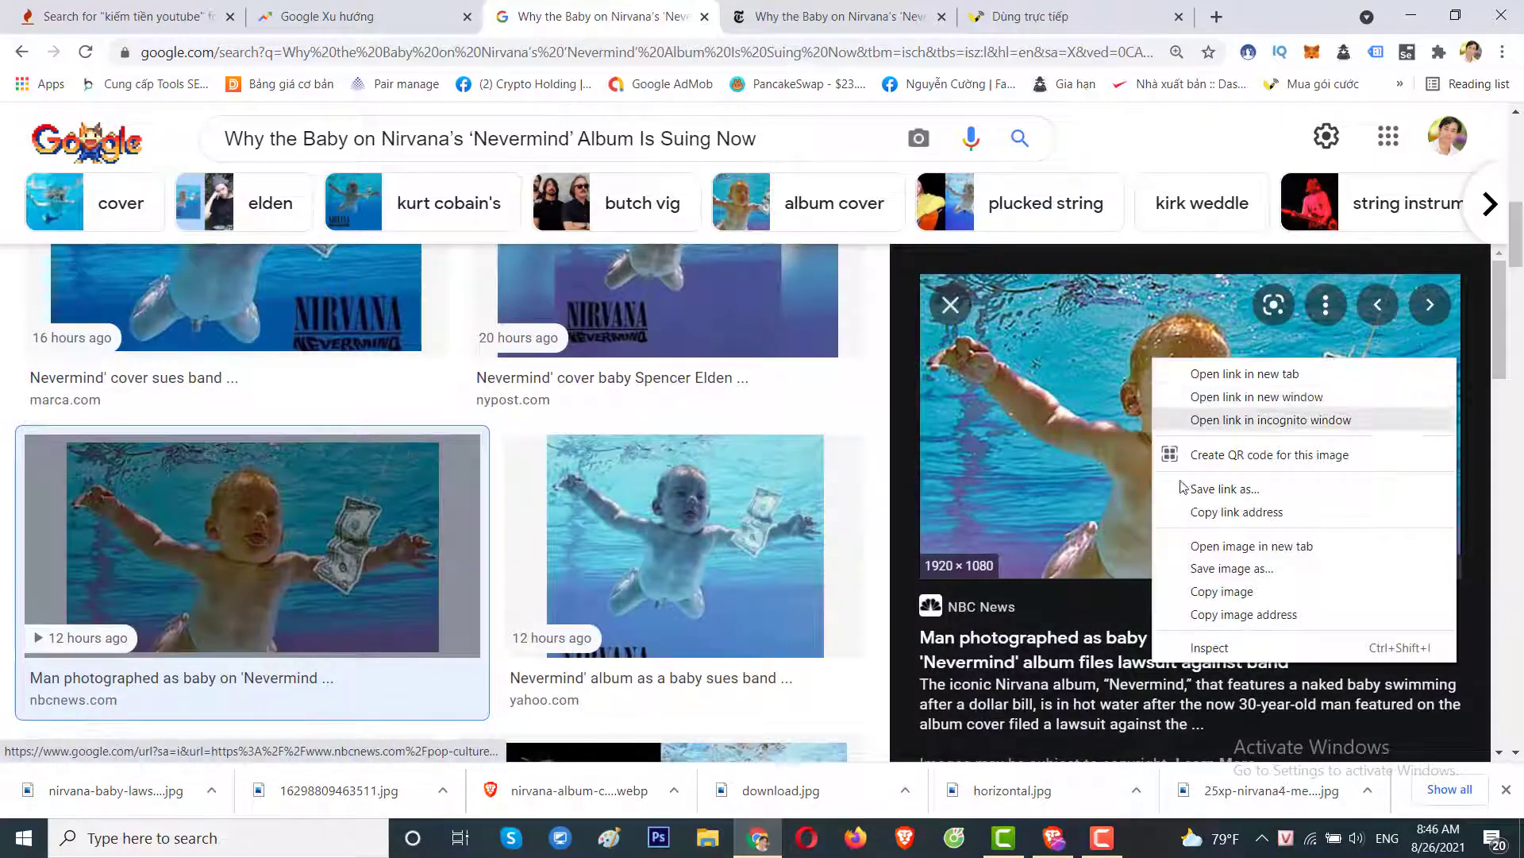
left_click(1227, 568)
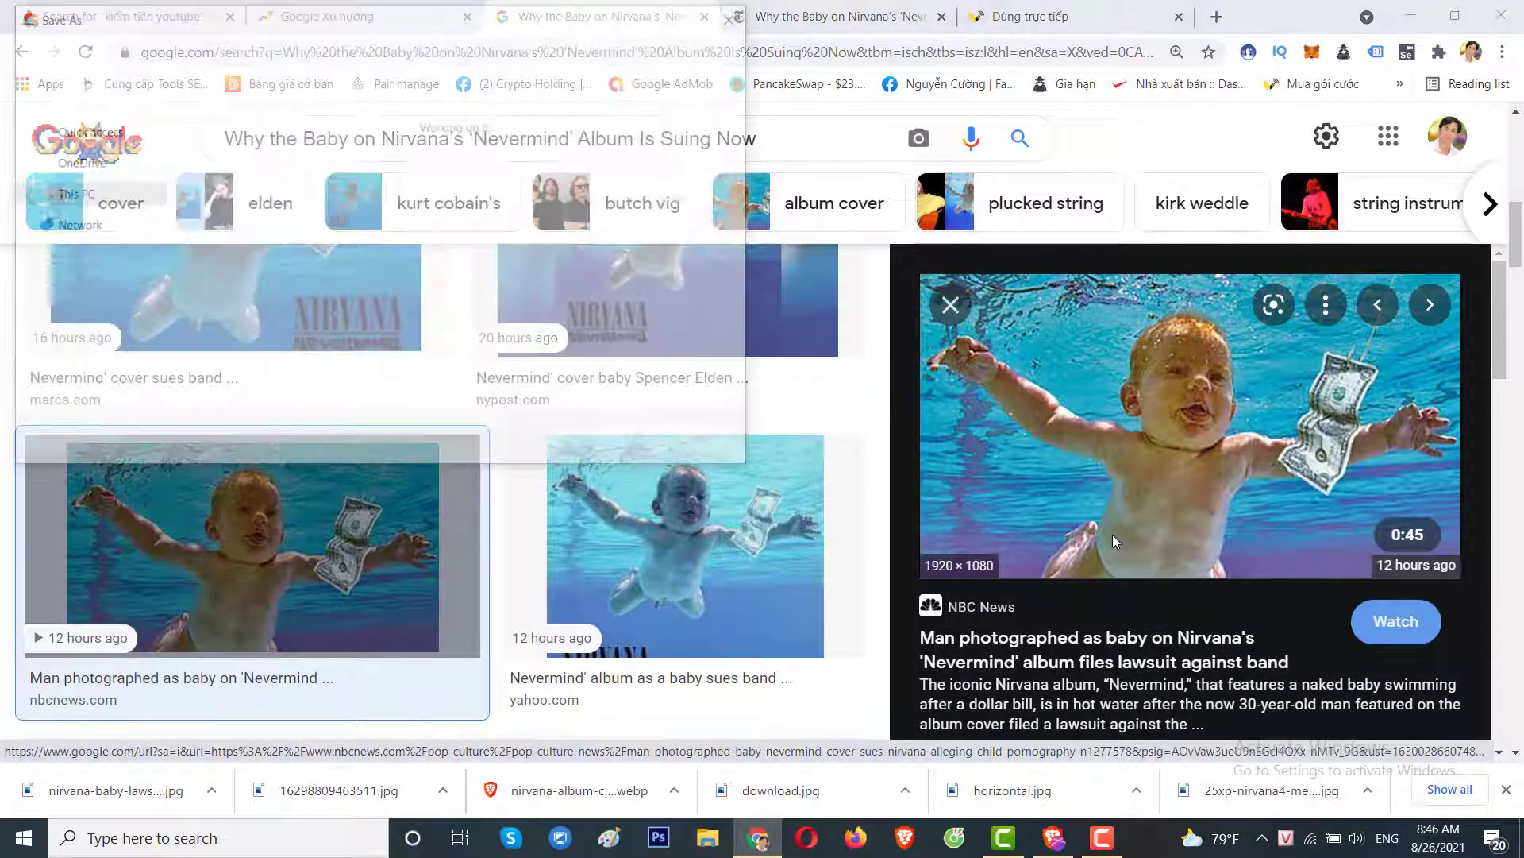
key("Return")
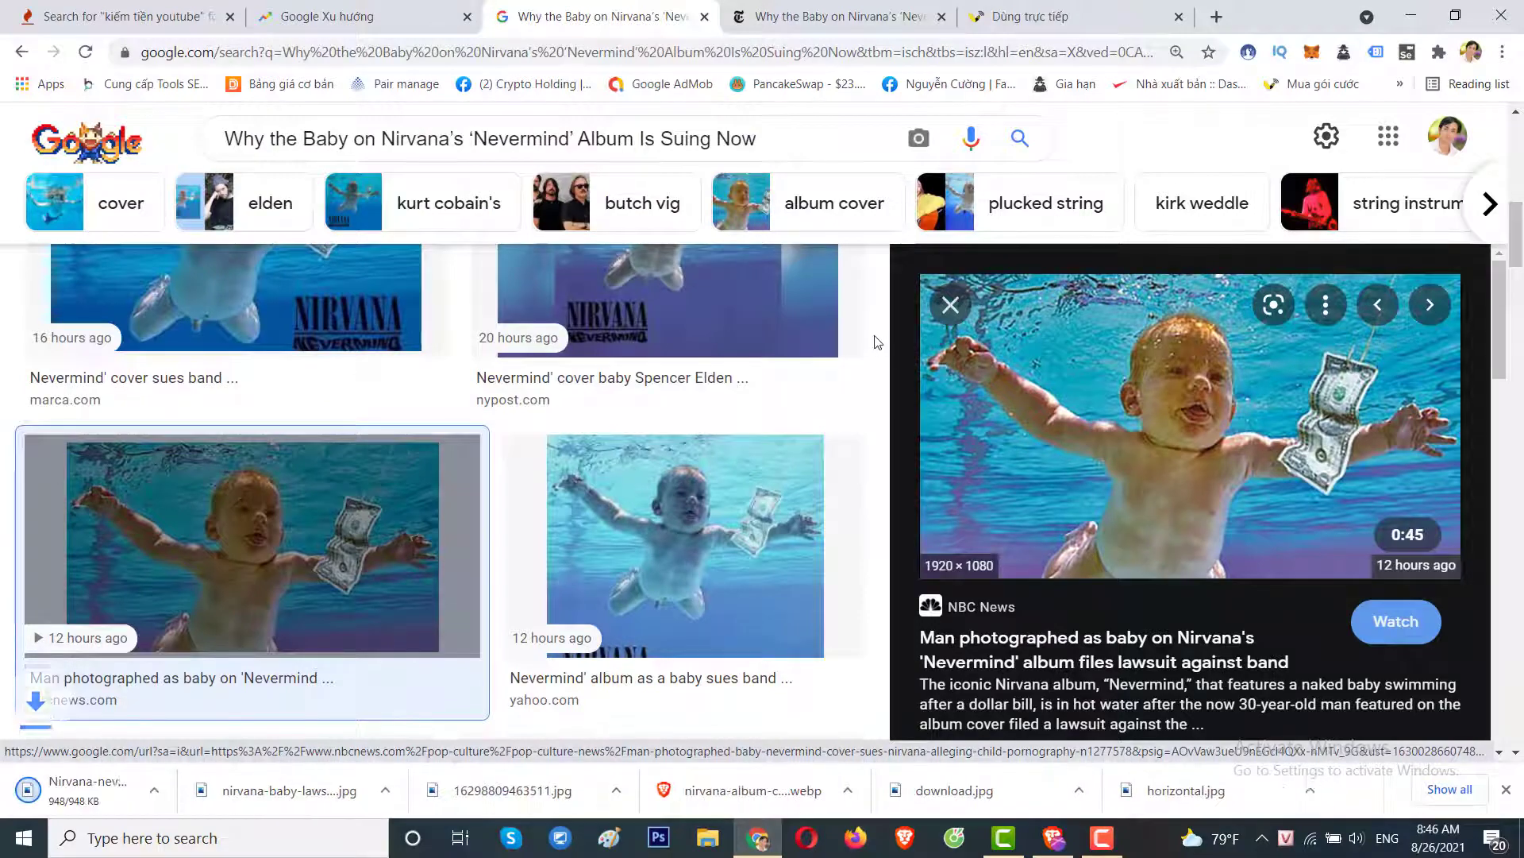
left_click(942, 312)
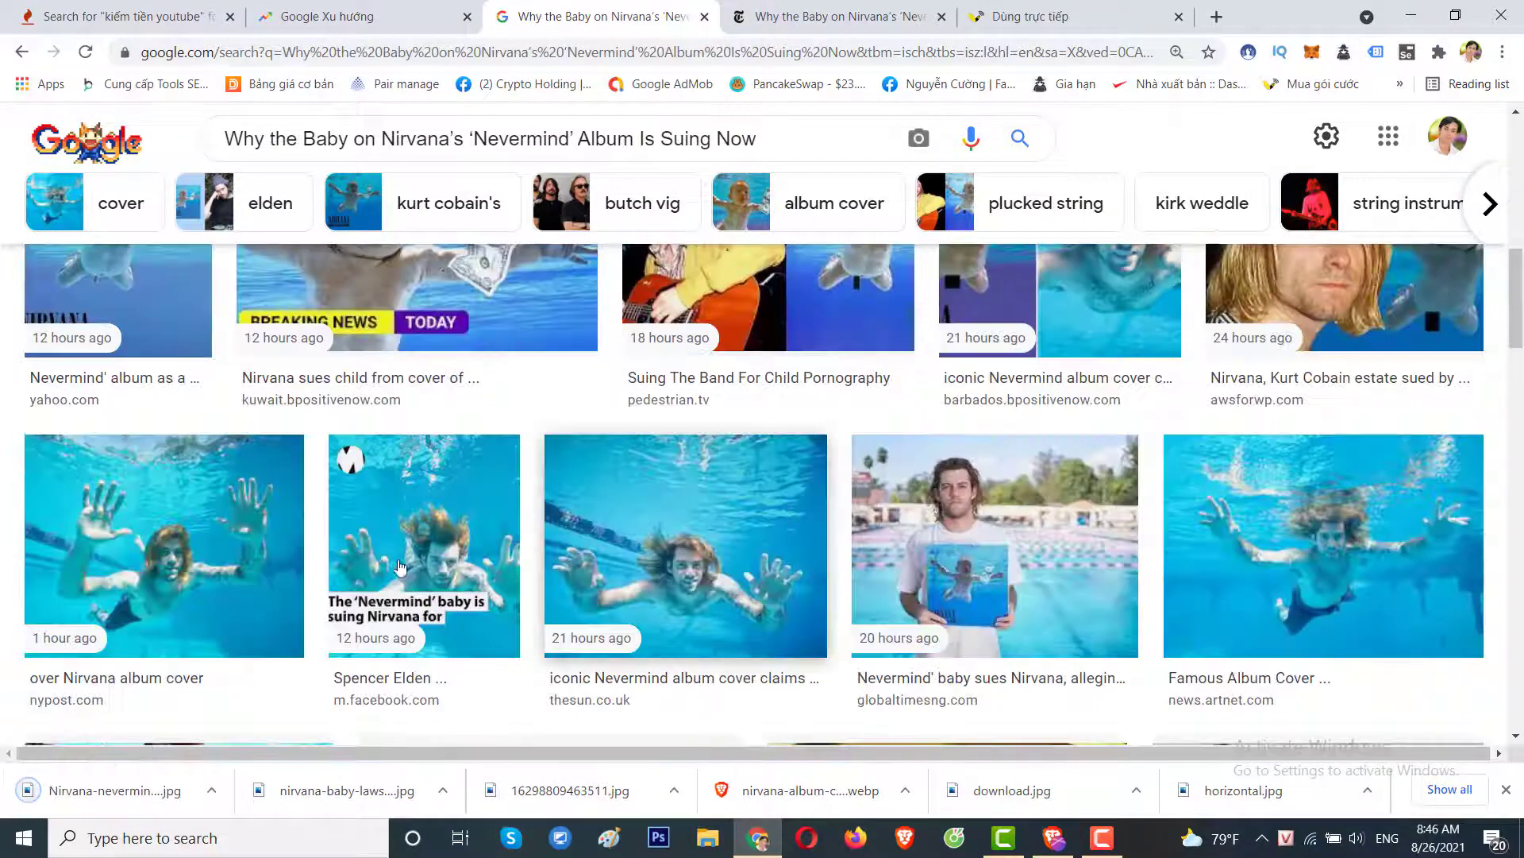
Save the nypost album-cover image and the Kurt Cobain-and-baby image as nirvana-4.jpg.
left_click(198, 516)
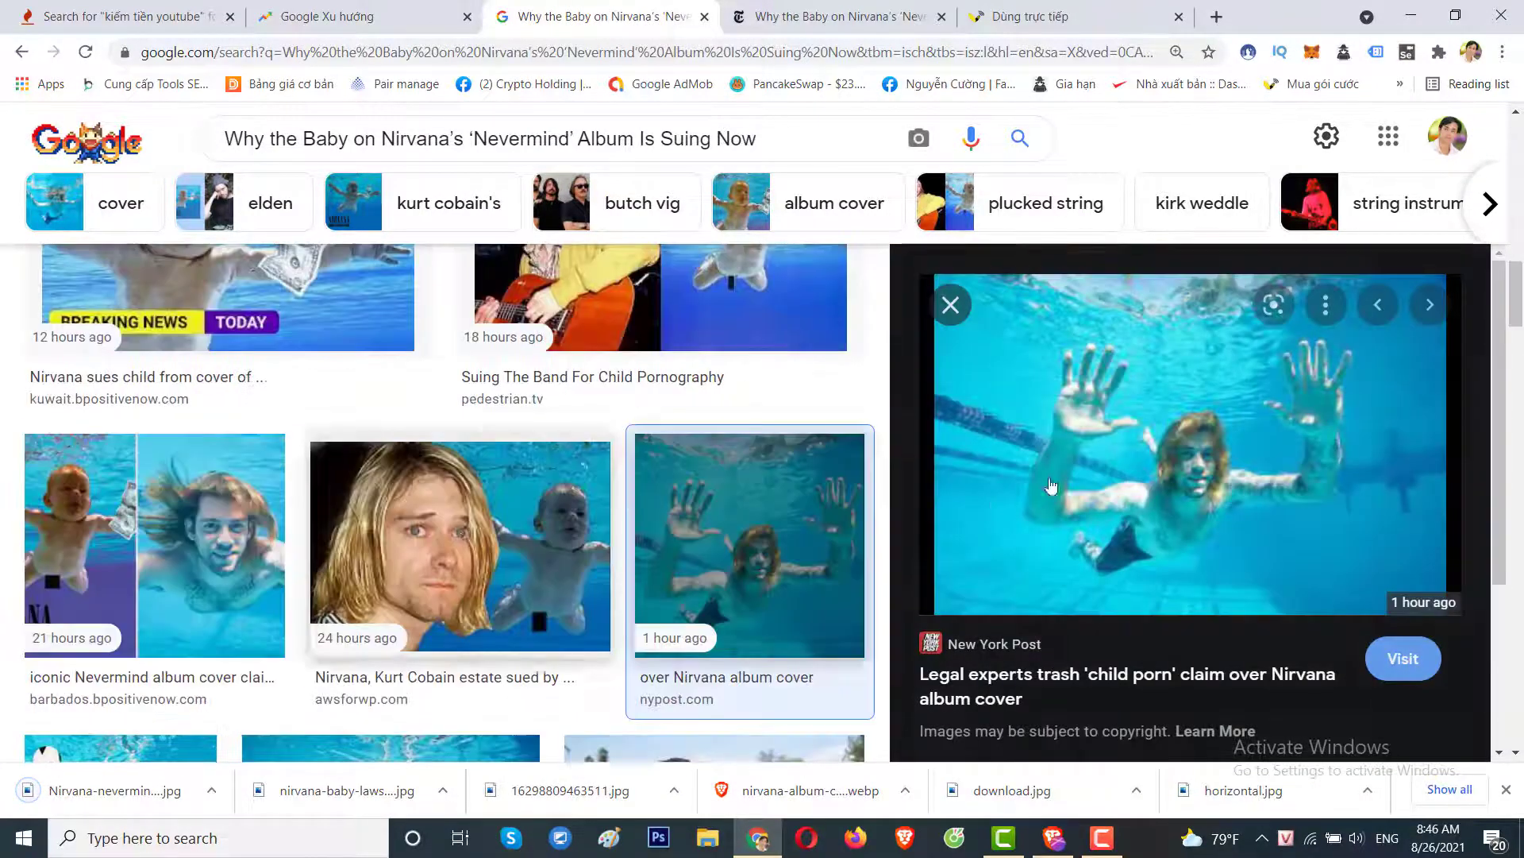
right_click(1138, 370)
left_click(1194, 585)
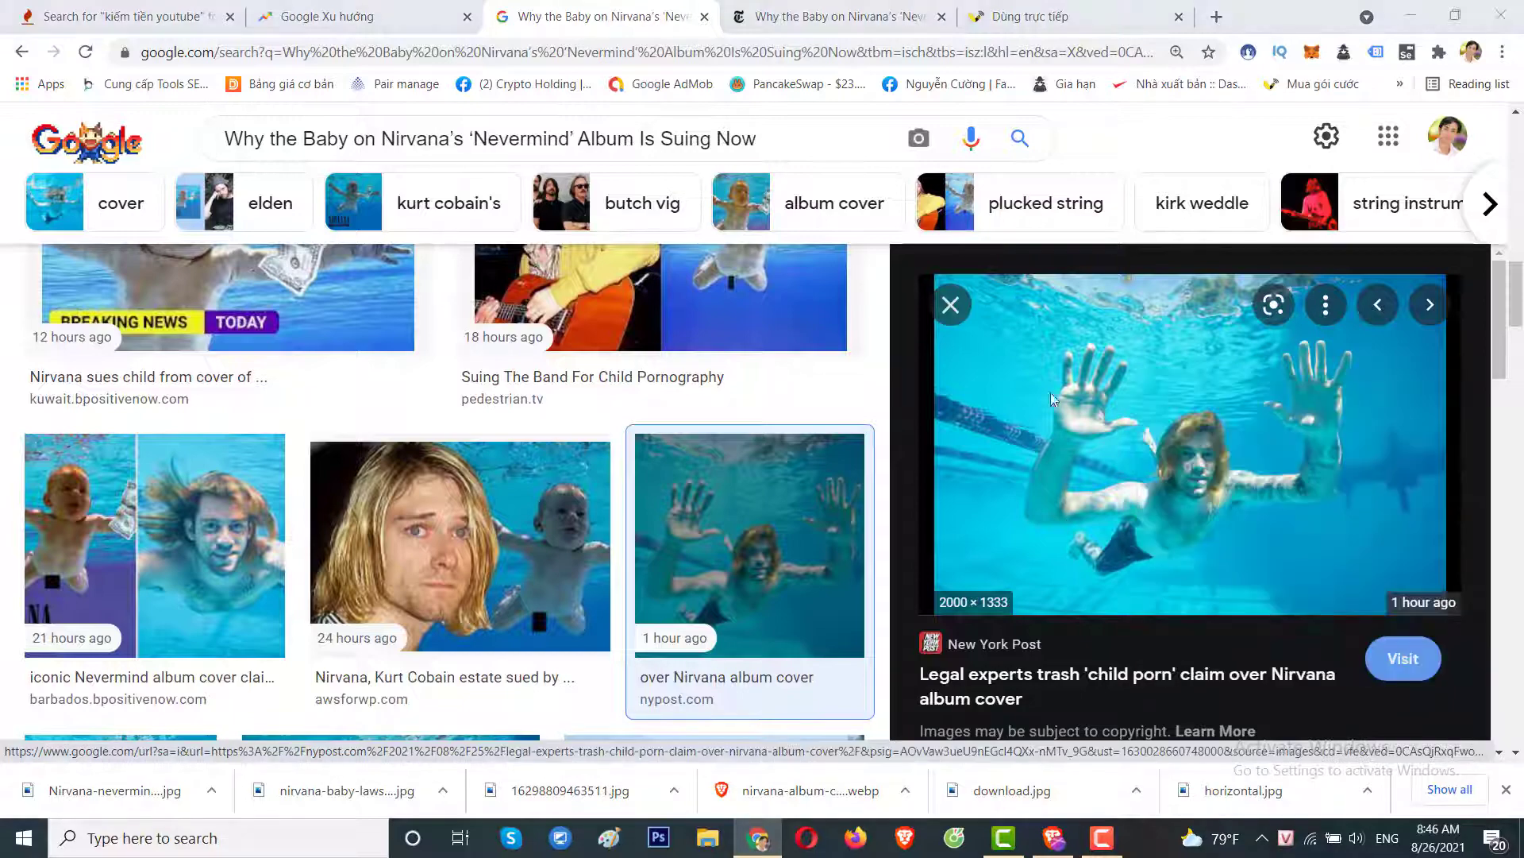
key("Return")
left_click(968, 308)
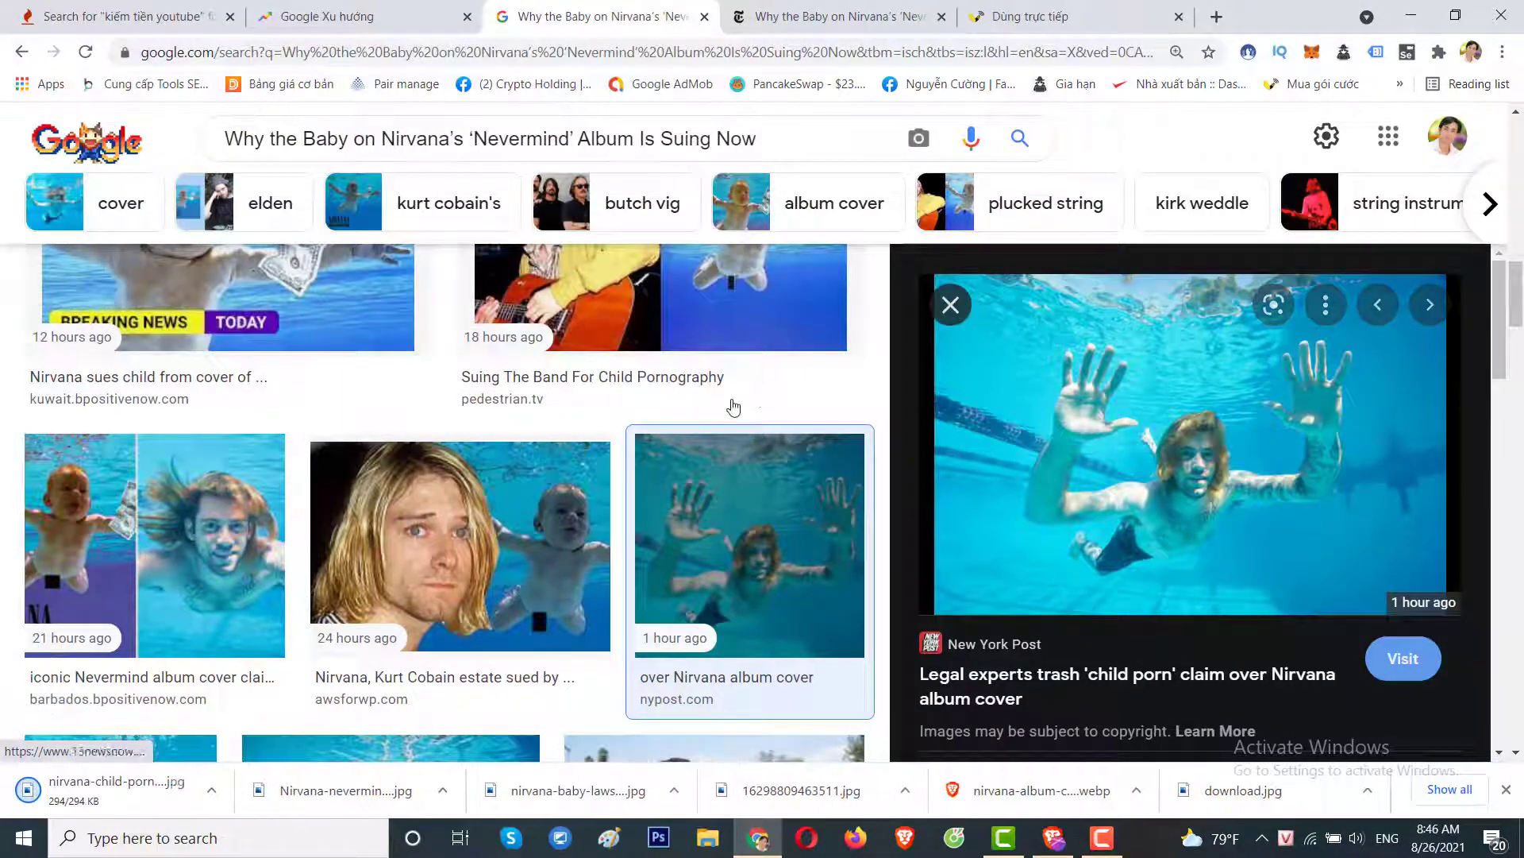
scroll(739, 496, "up", 8)
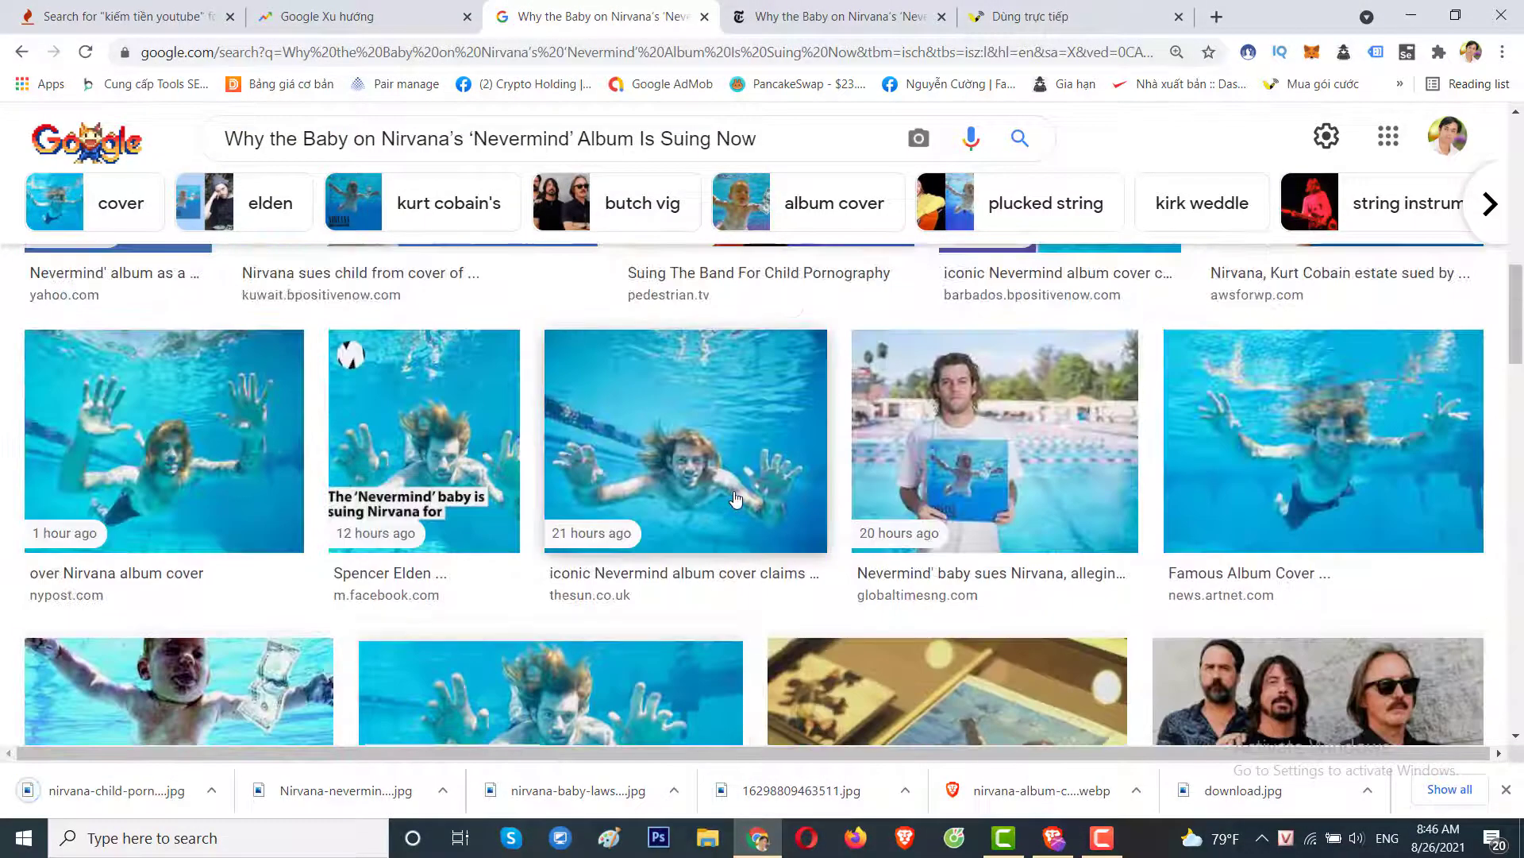
scroll(737, 498, "up", 7)
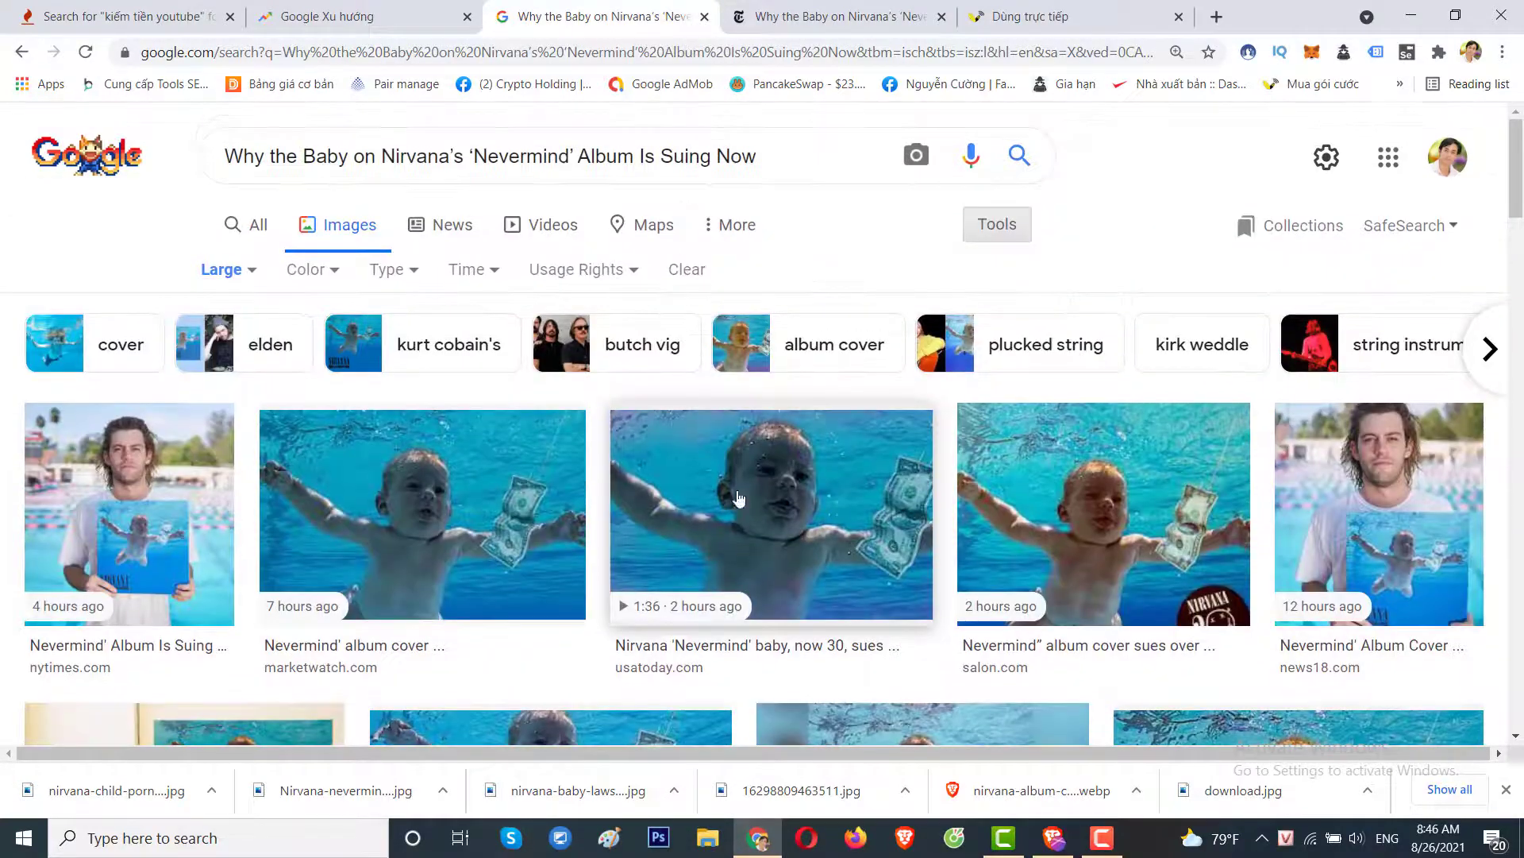
scroll(707, 481, "down", 5)
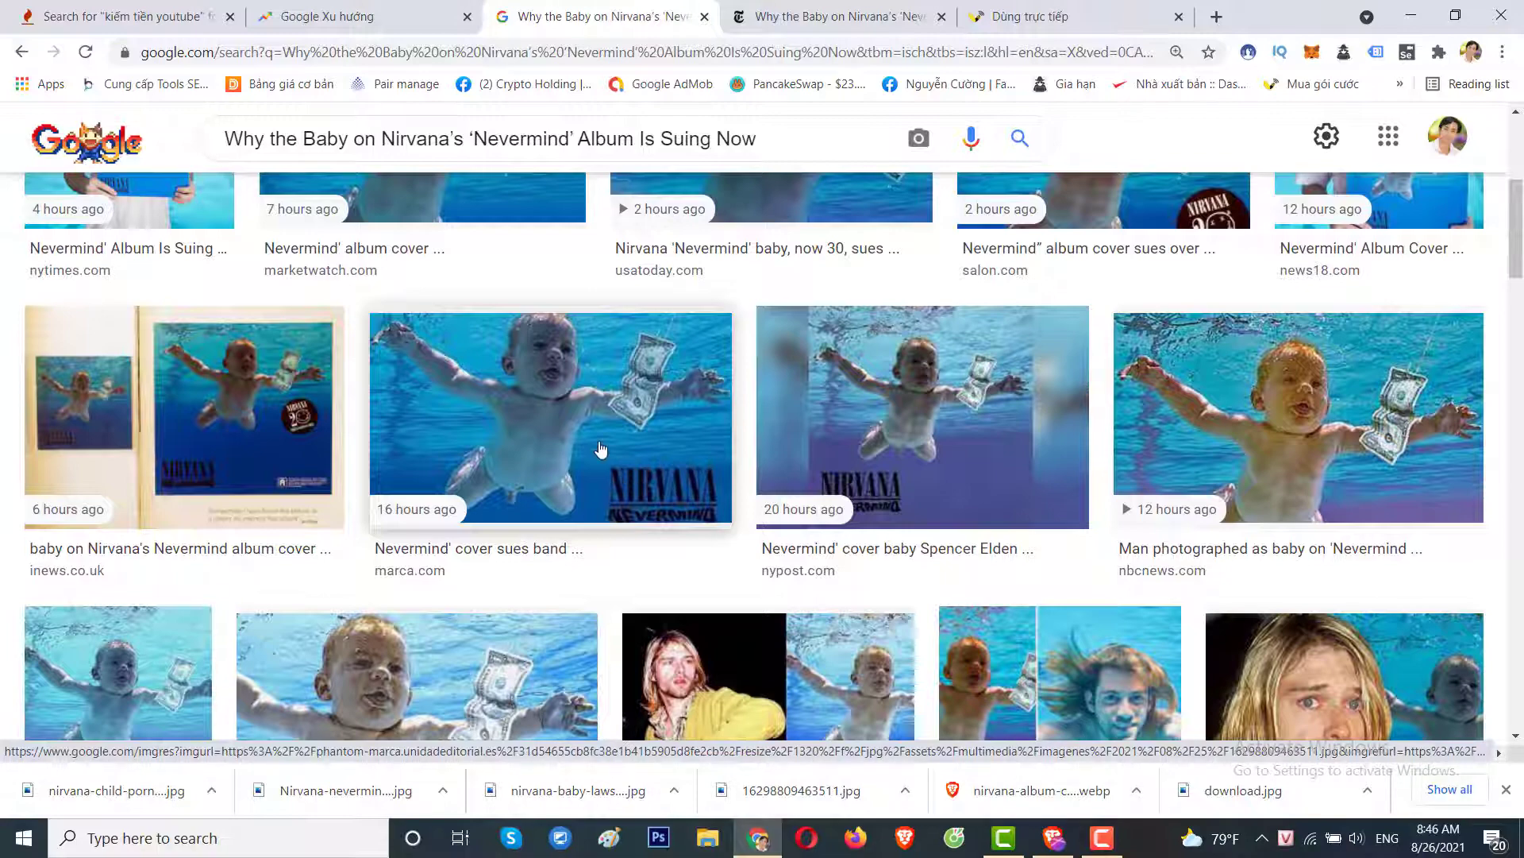
scroll(601, 450, "down", 3)
scroll(566, 486, "up", 1)
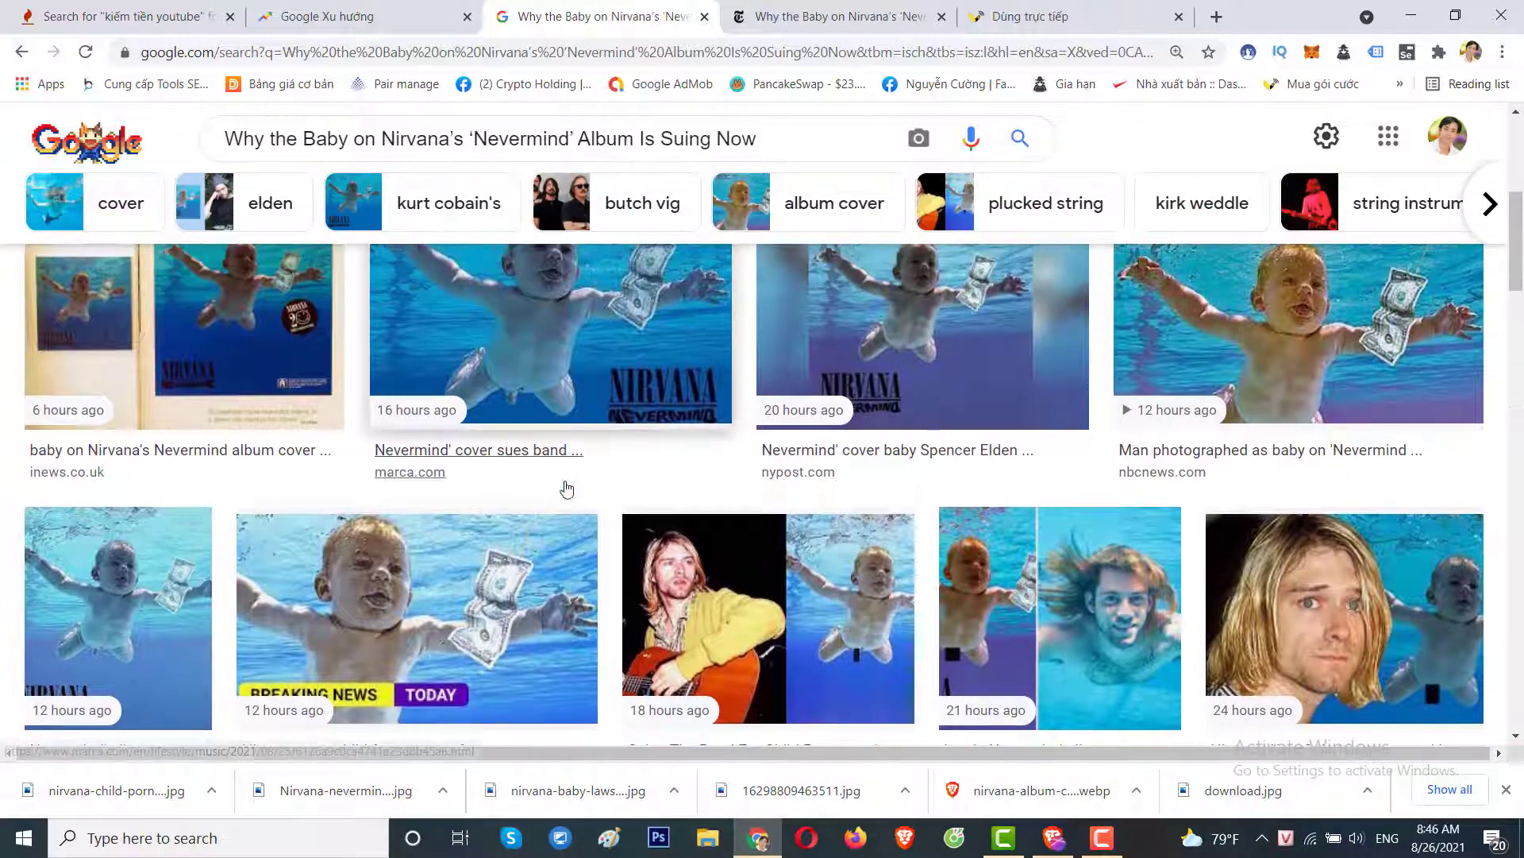
scroll(566, 486, "down", 2)
left_click(715, 508)
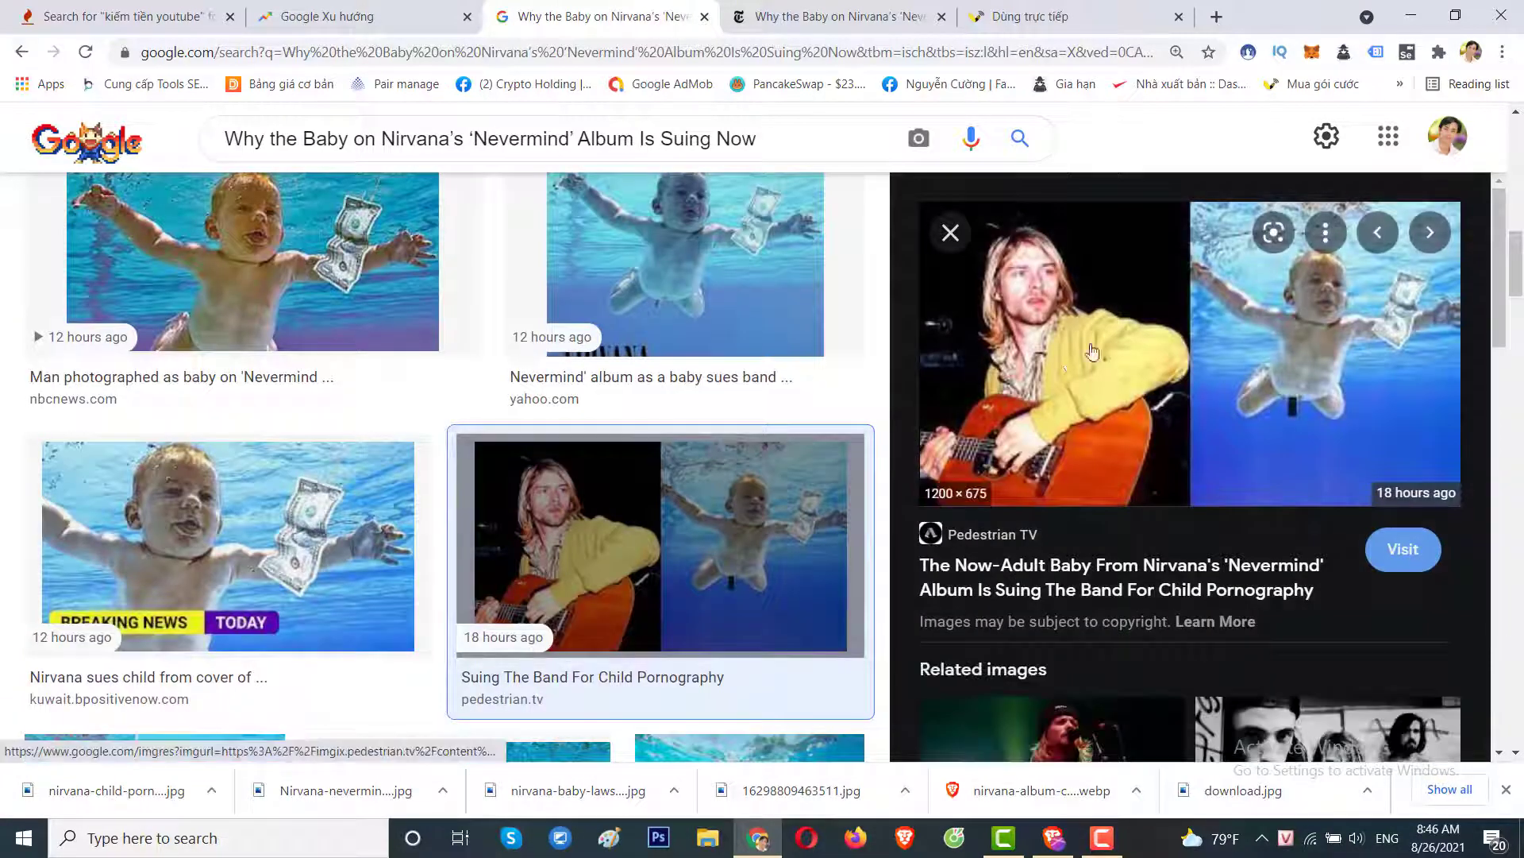
right_click(1181, 307)
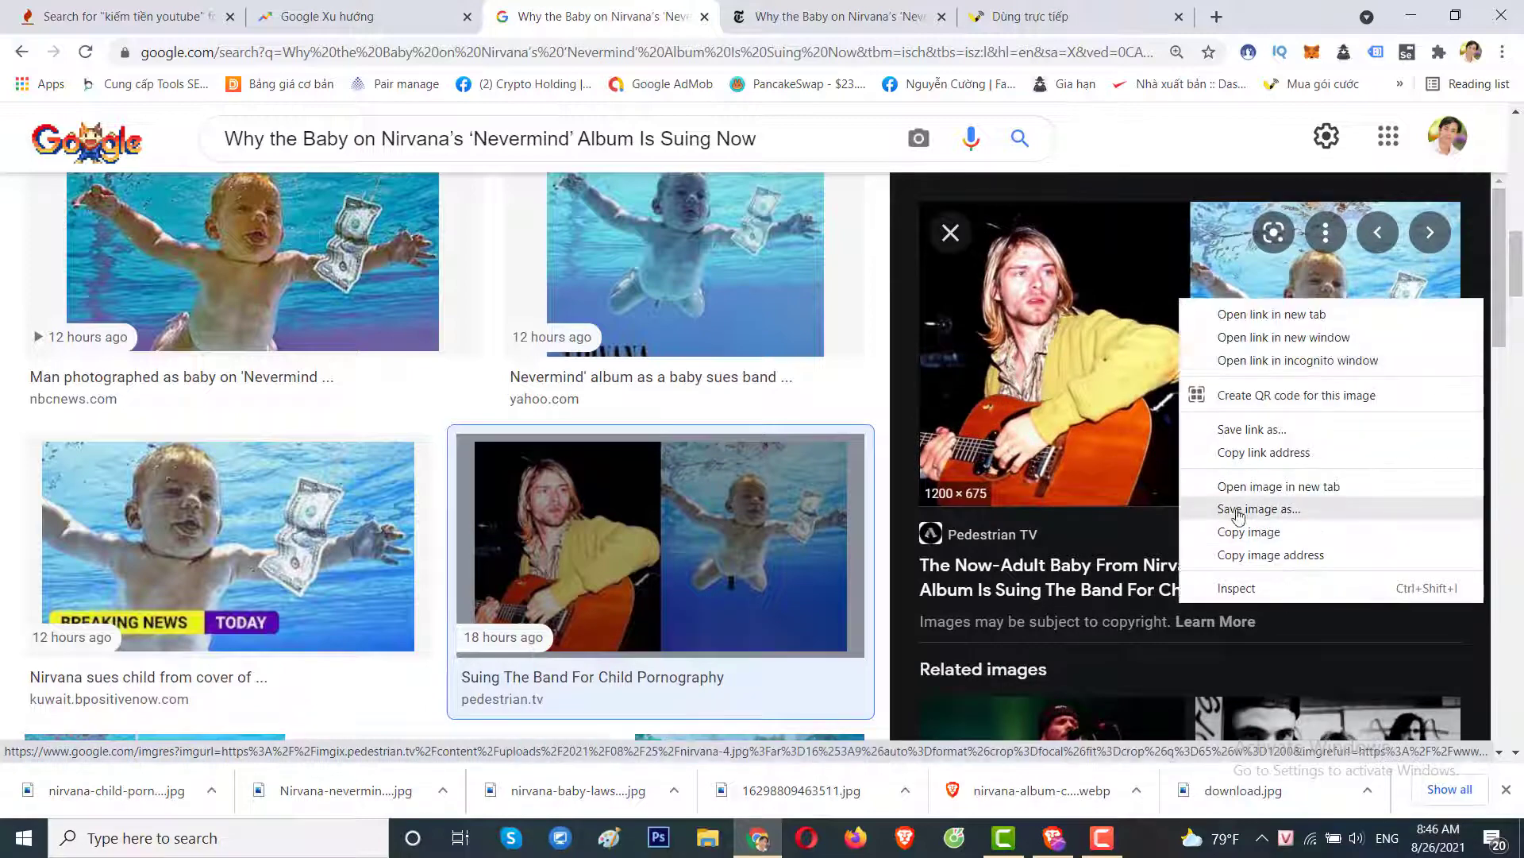
left_click(1228, 508)
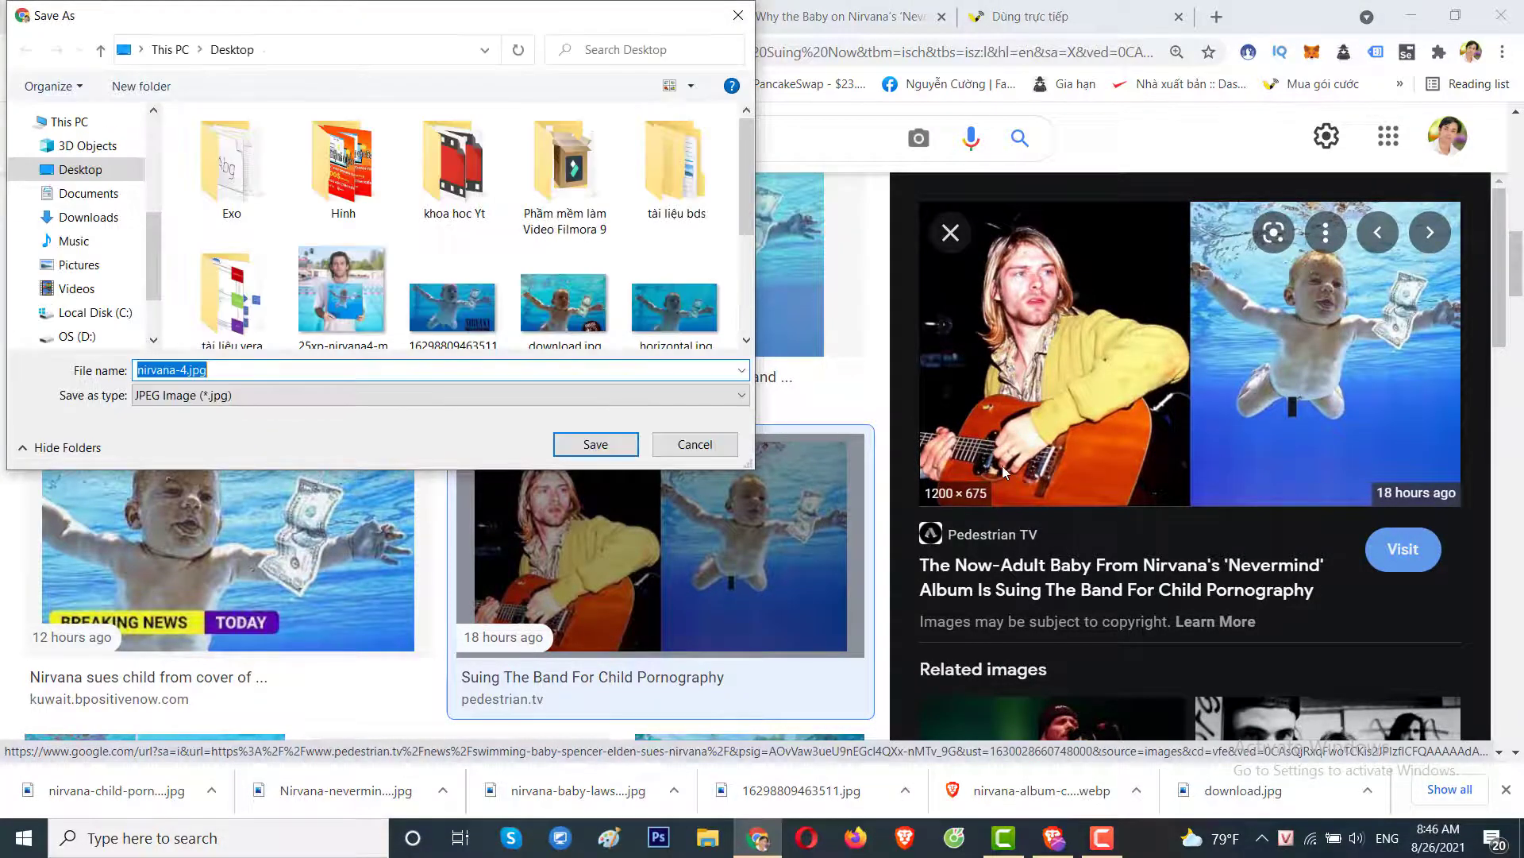
key("Return")
left_click(951, 236)
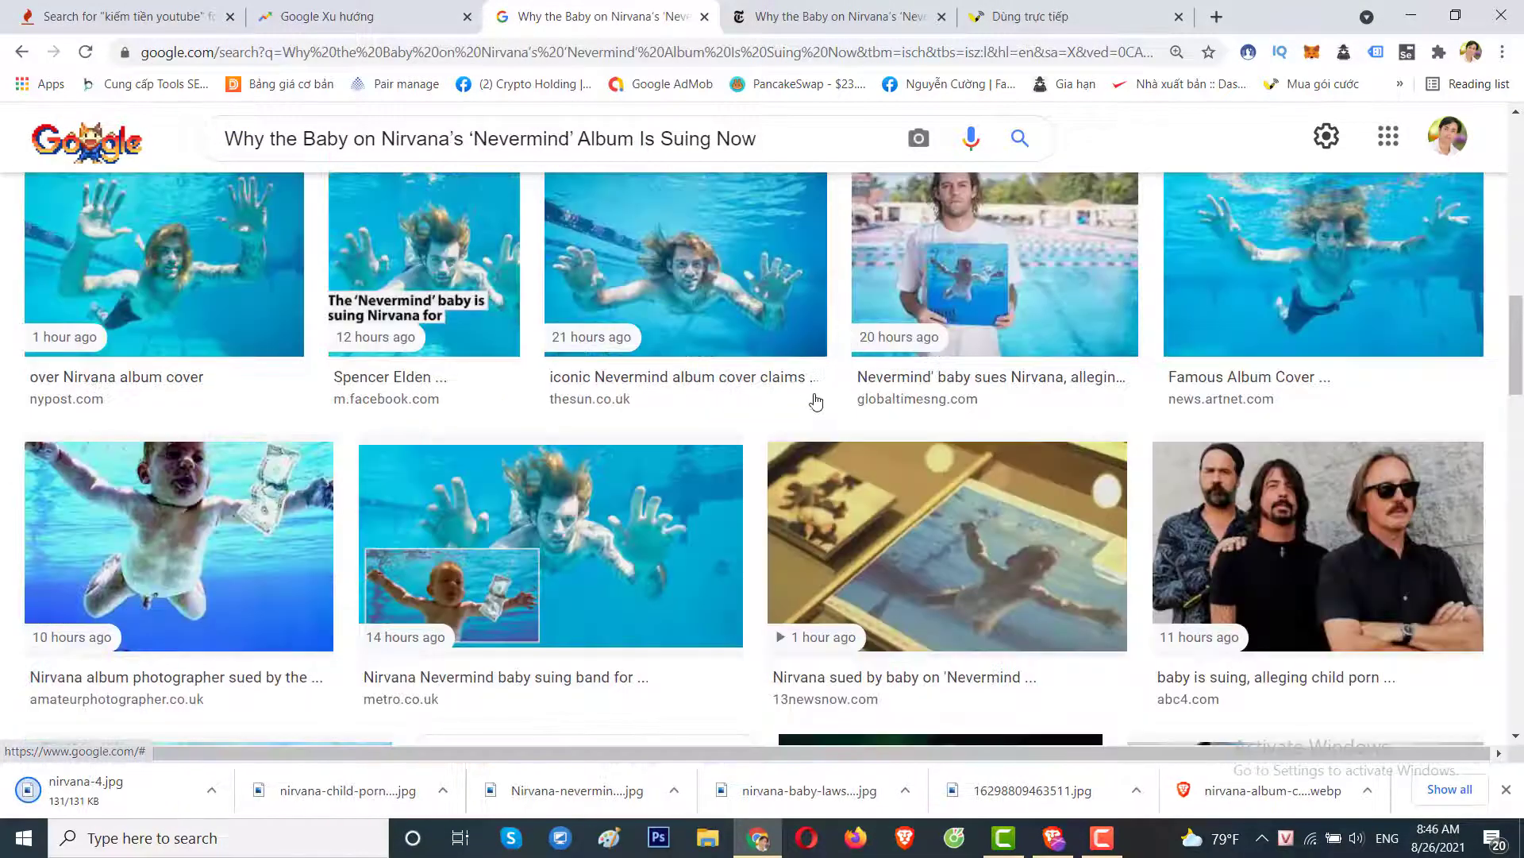
Save the split baby-and-adult Spencer Elden cover image and another Kurt Cobain image.
scroll(815, 411, "up", 1)
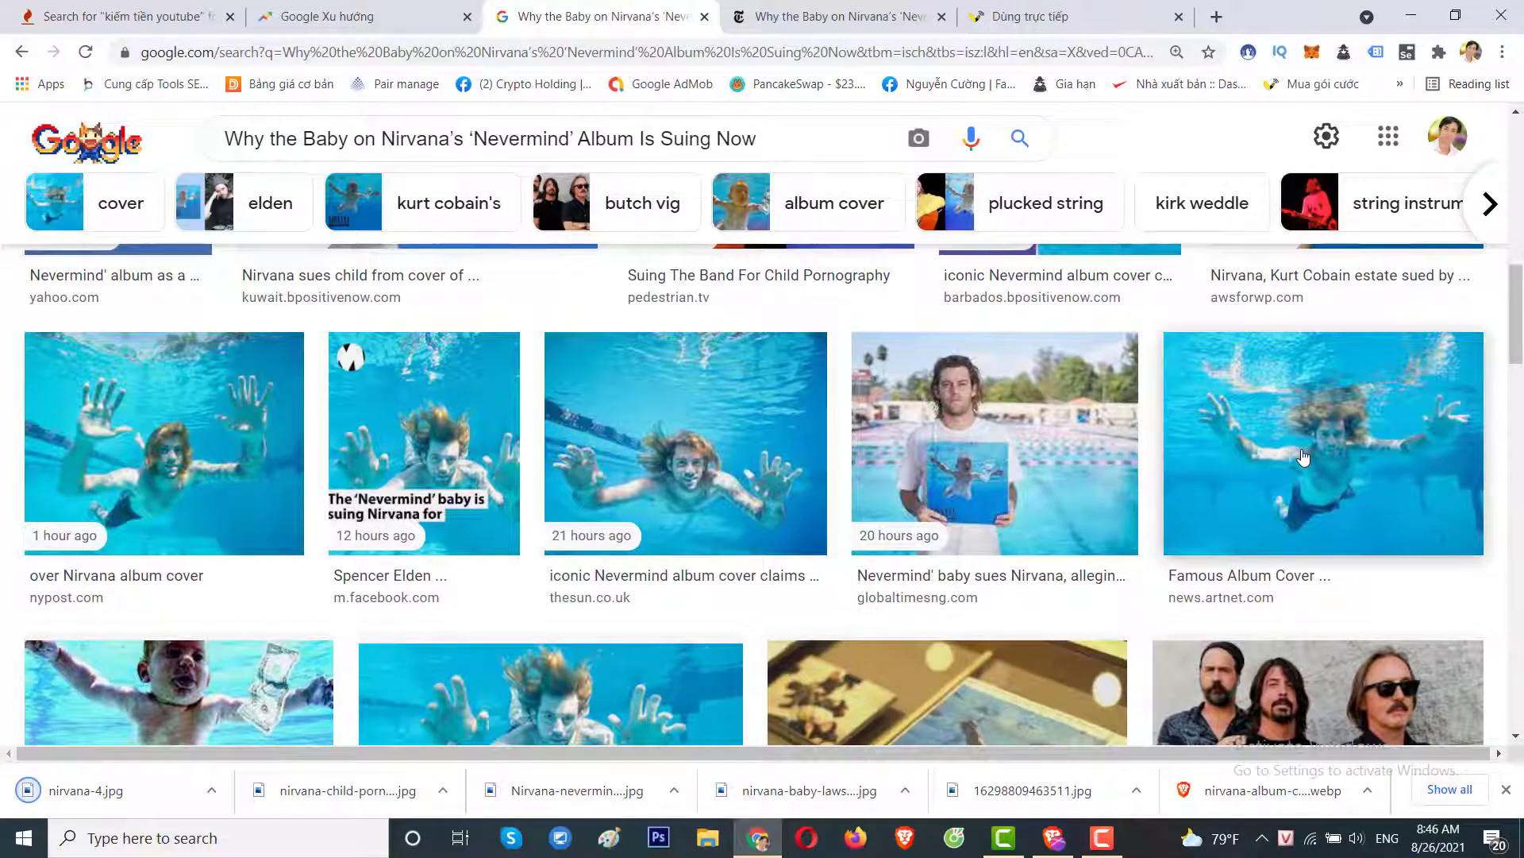
scroll(1205, 464, "up", 3)
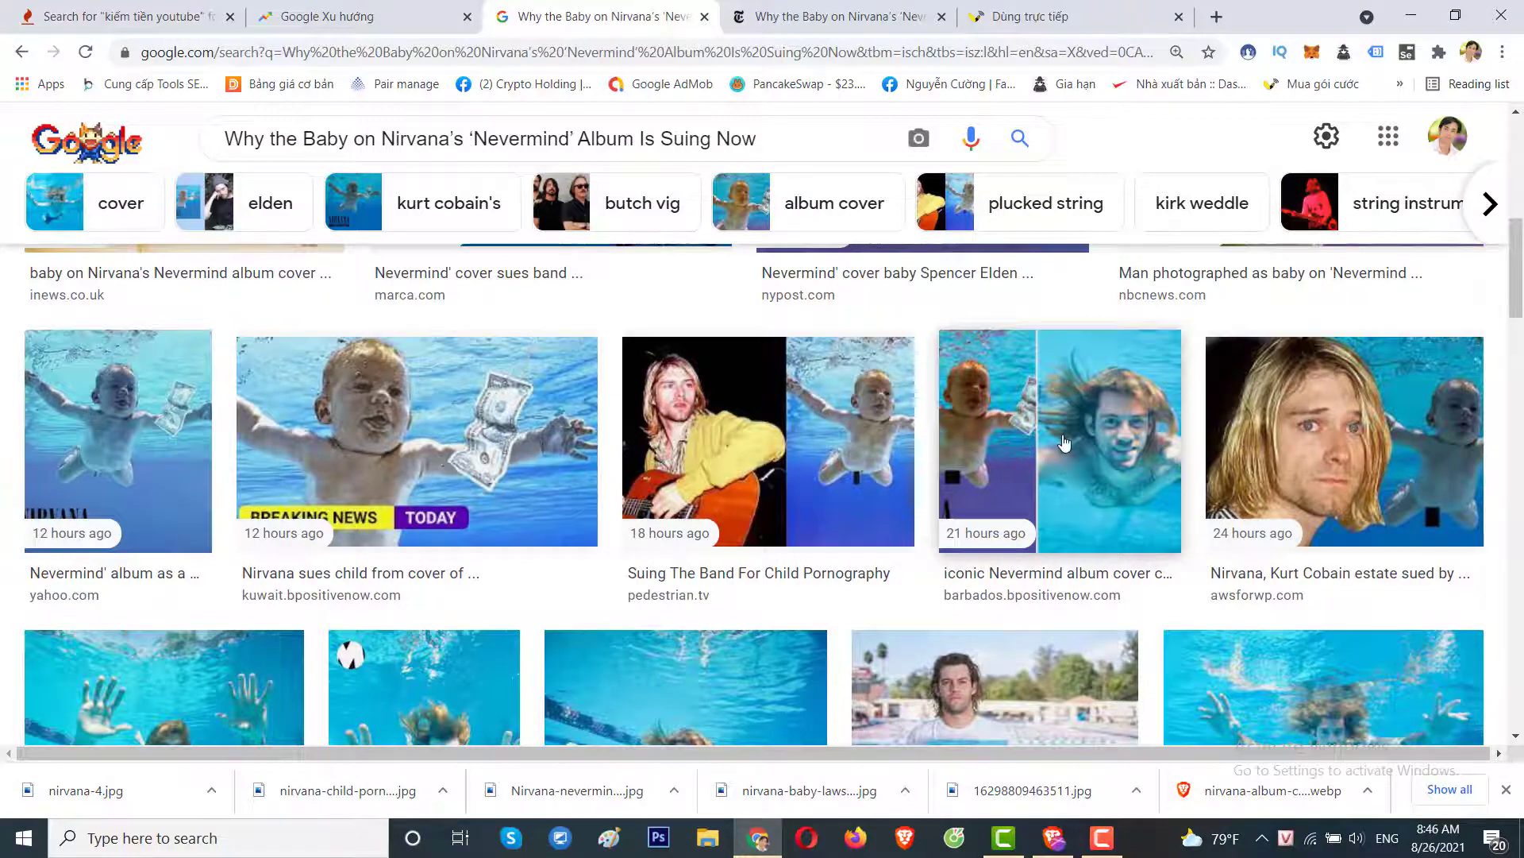
left_click(1065, 443)
right_click(1164, 378)
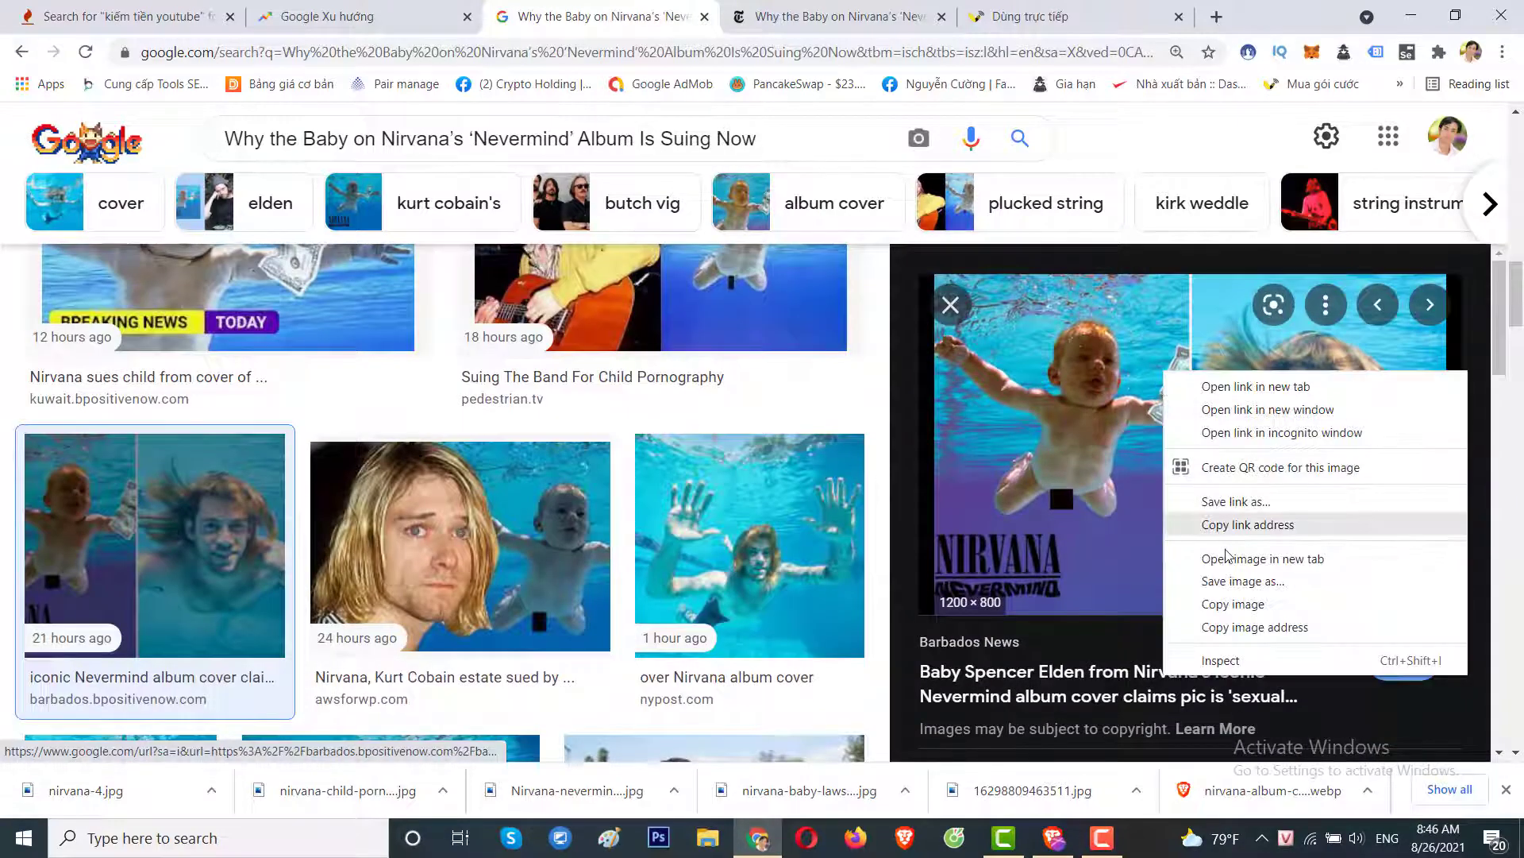
left_click(1239, 583)
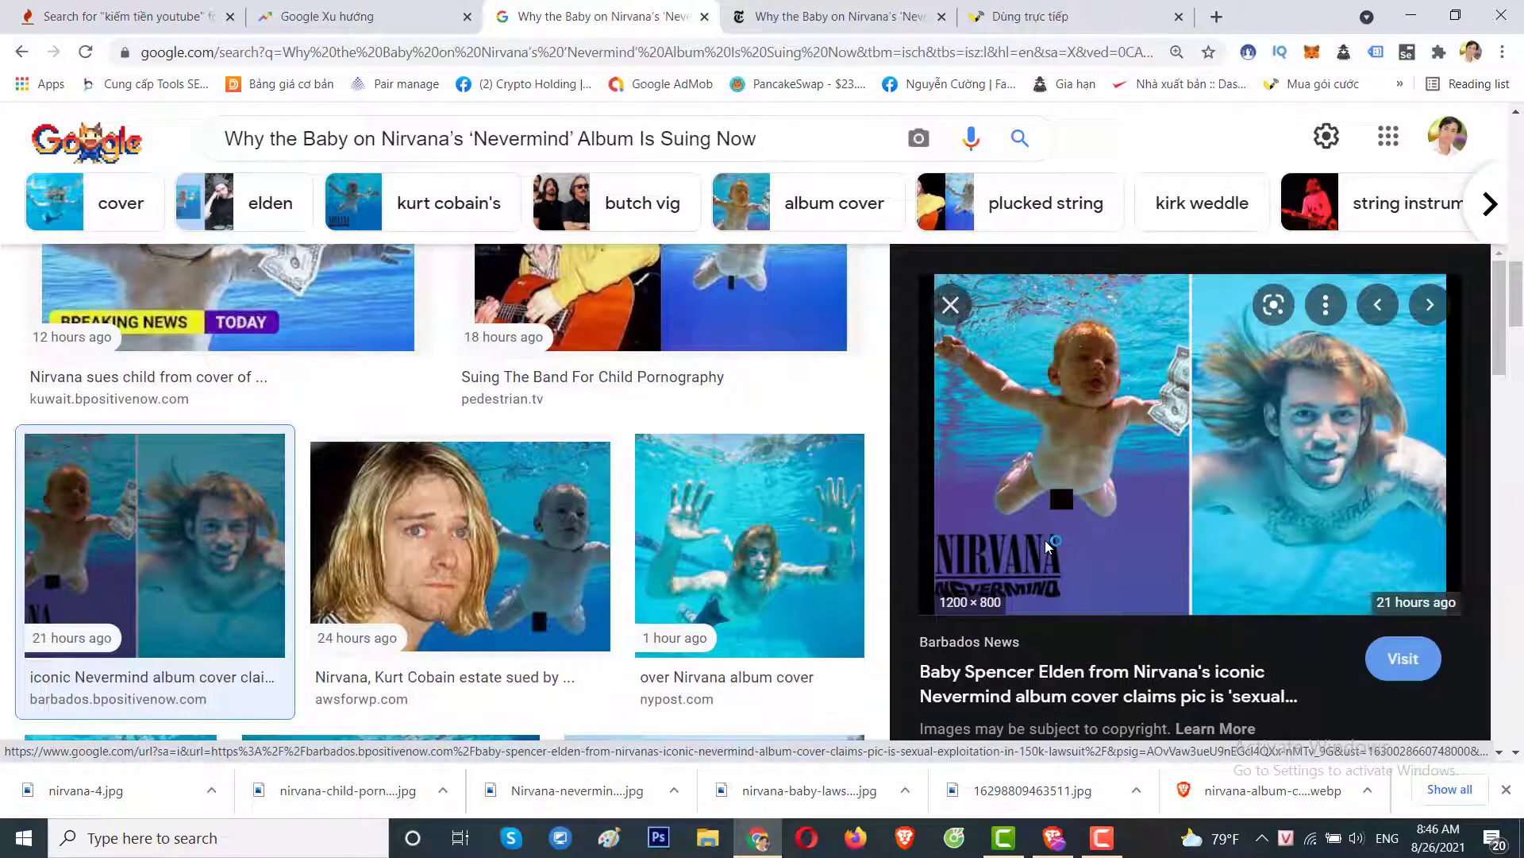
key("Return")
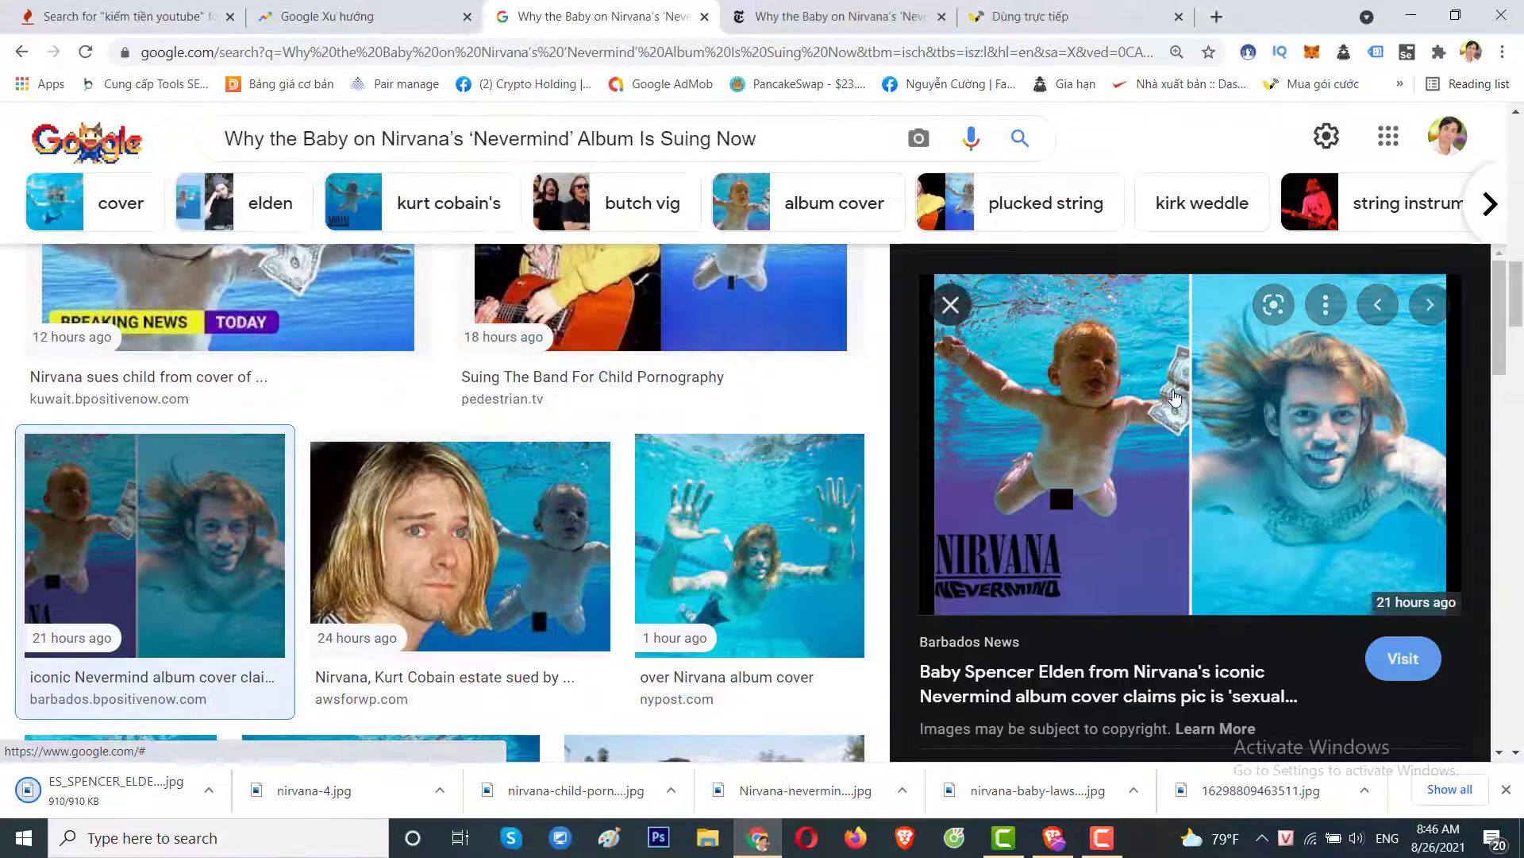
key("Escape")
scroll(1302, 476, "up", 8)
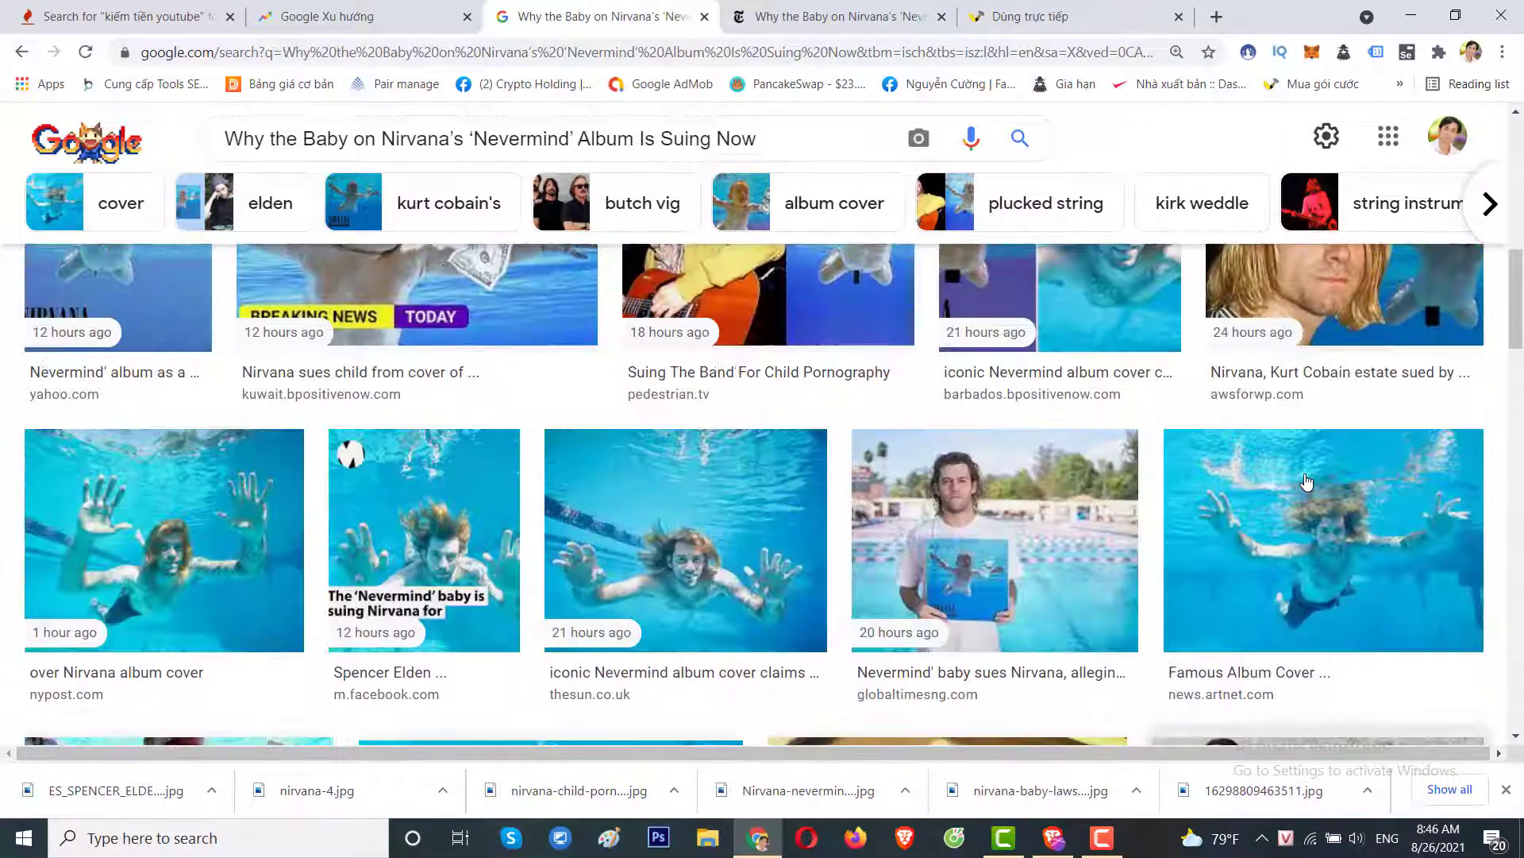
scroll(1306, 482, "up", 3)
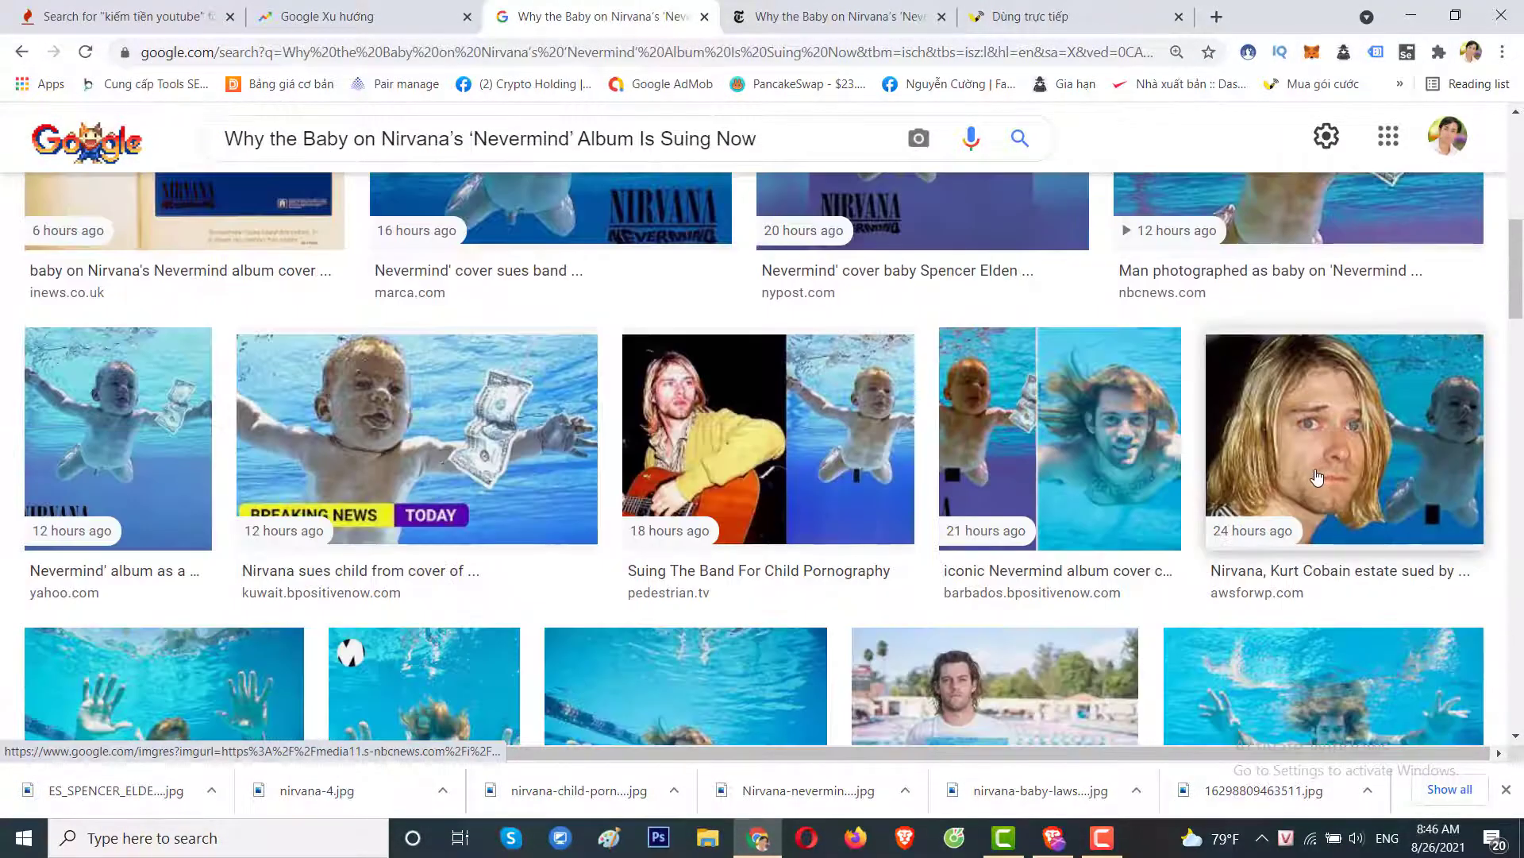
left_click(1318, 477)
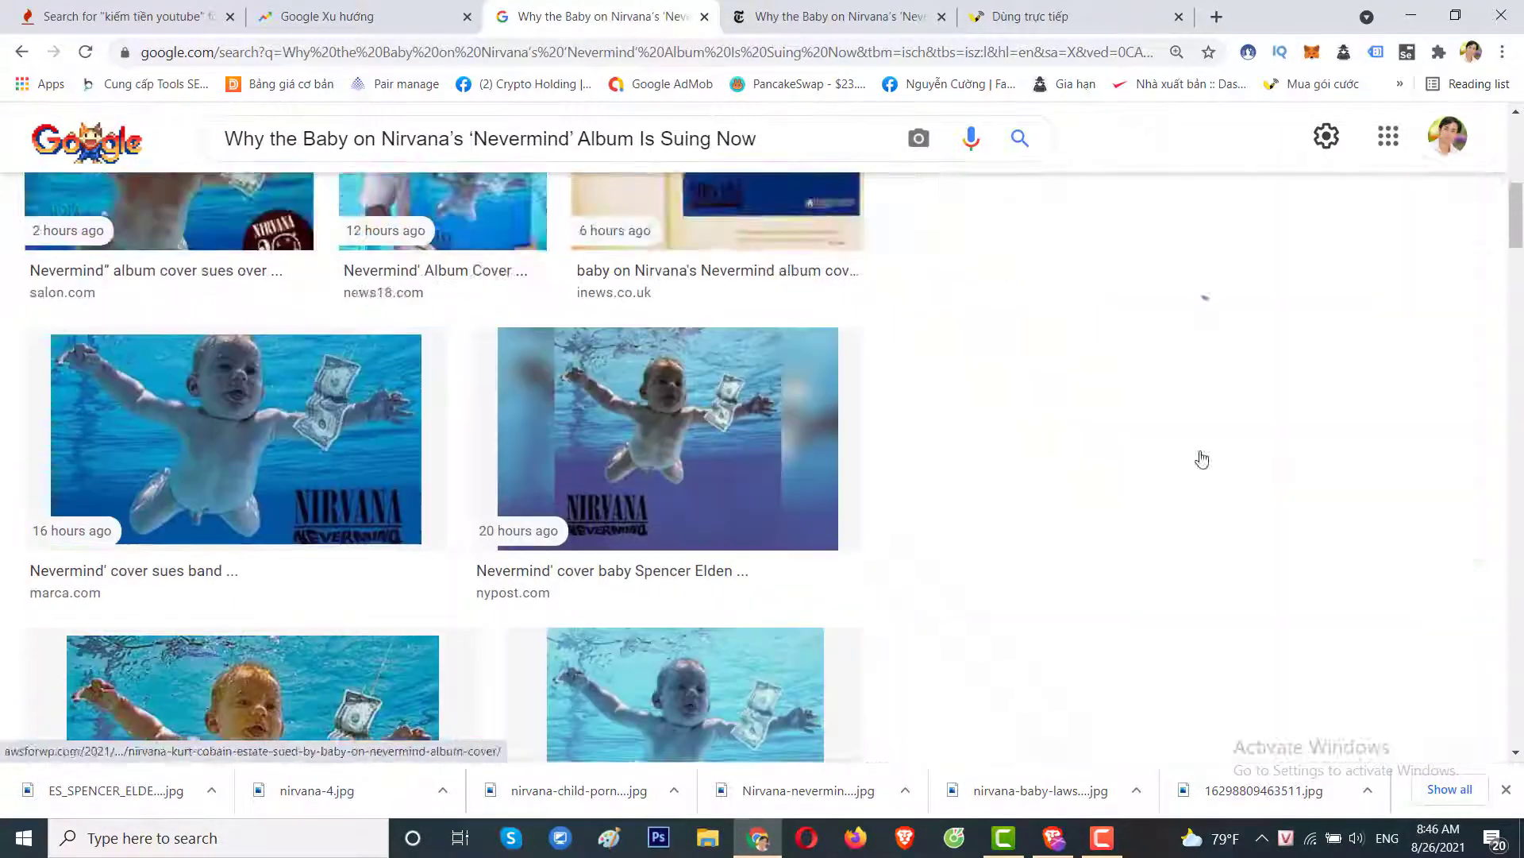
right_click(1208, 331)
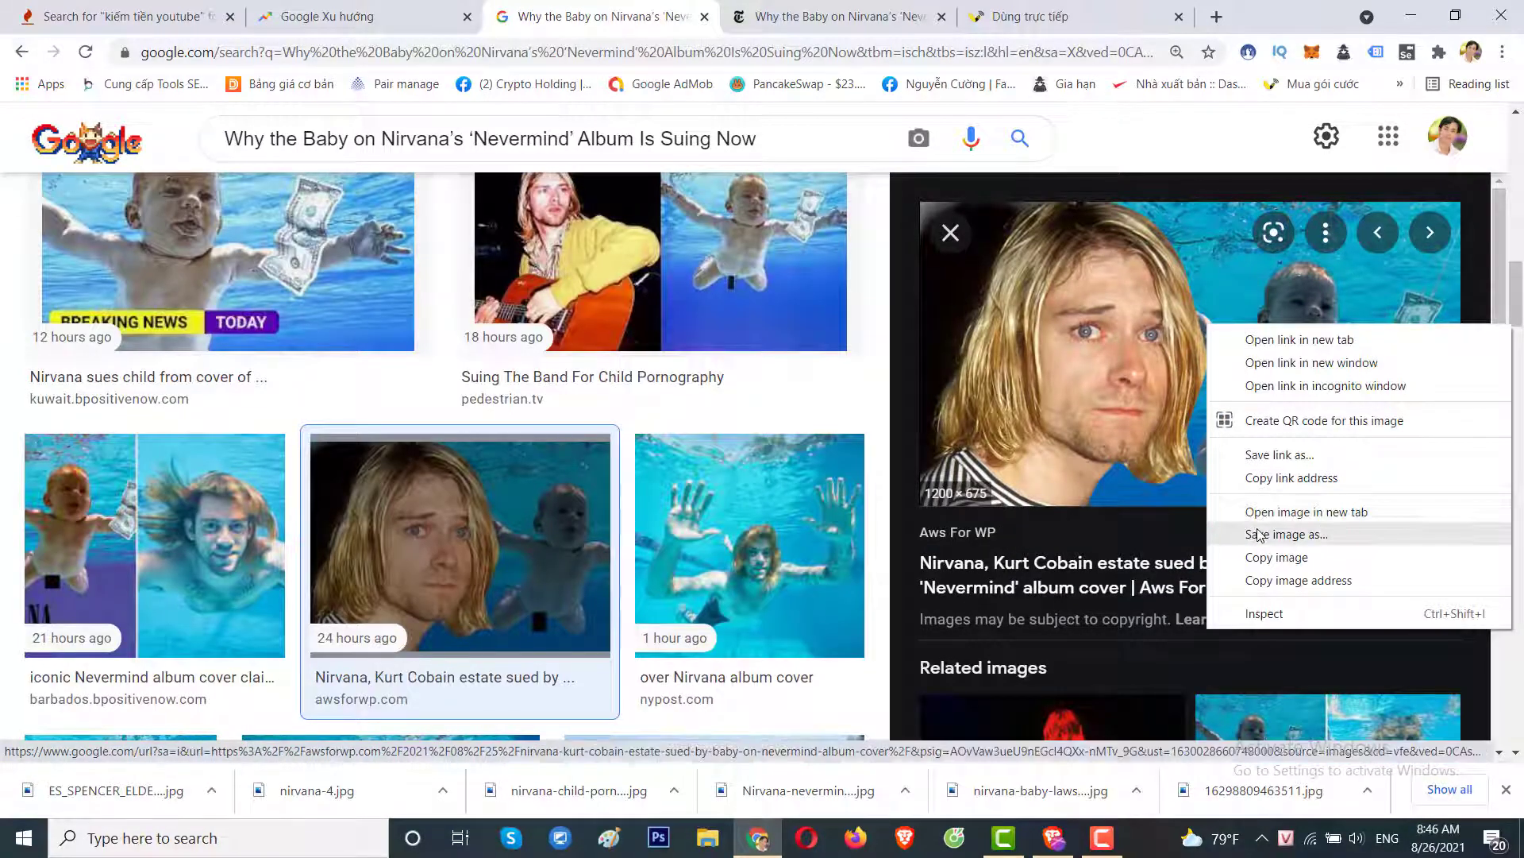
left_click(1260, 531)
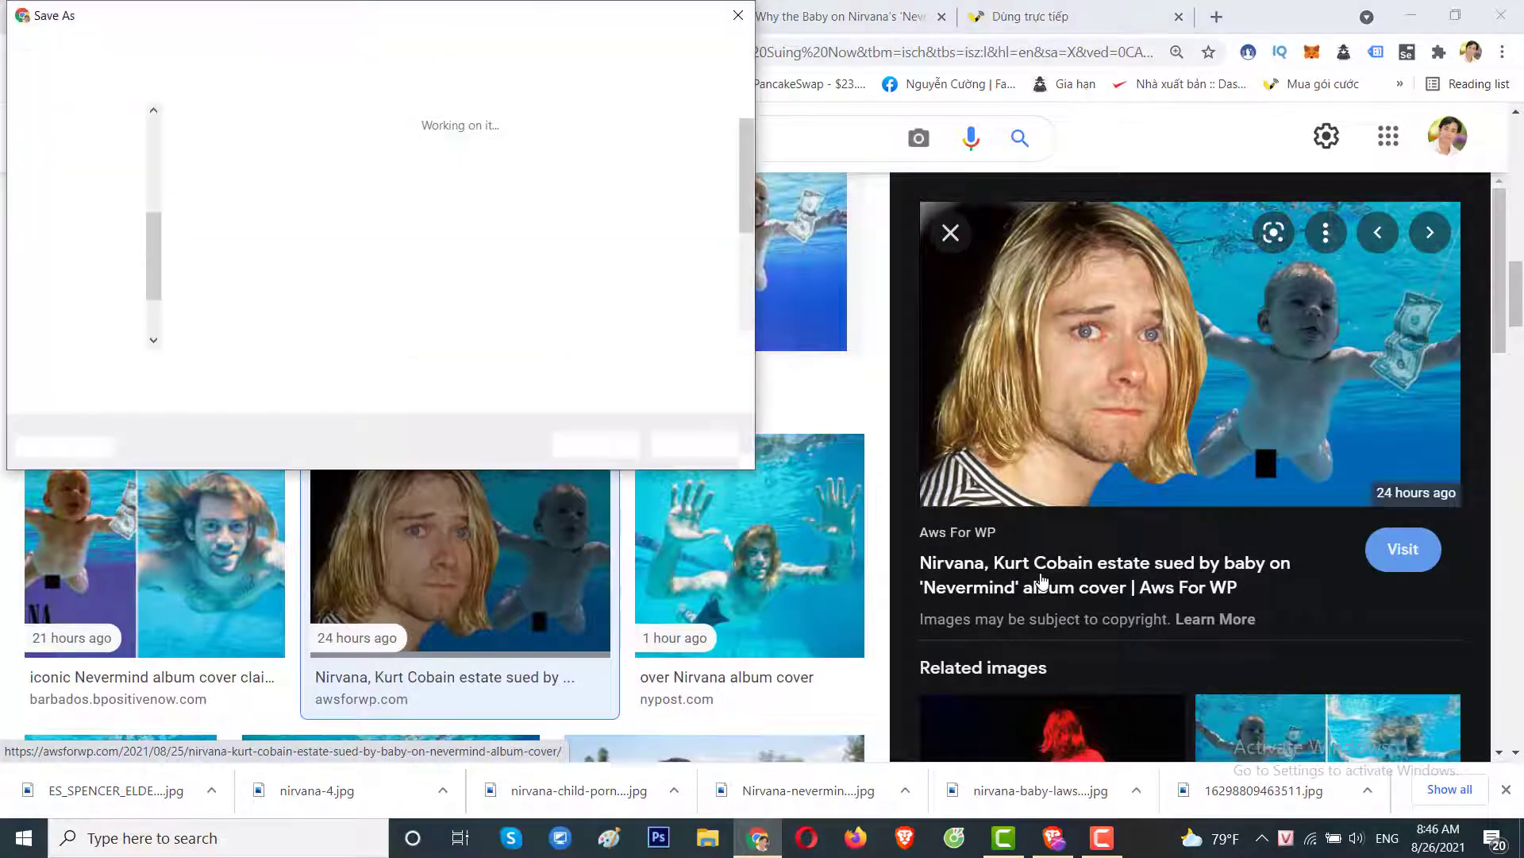
key("Return")
Save one more previewed Nevermind image to the Desktop.
left_click(950, 232)
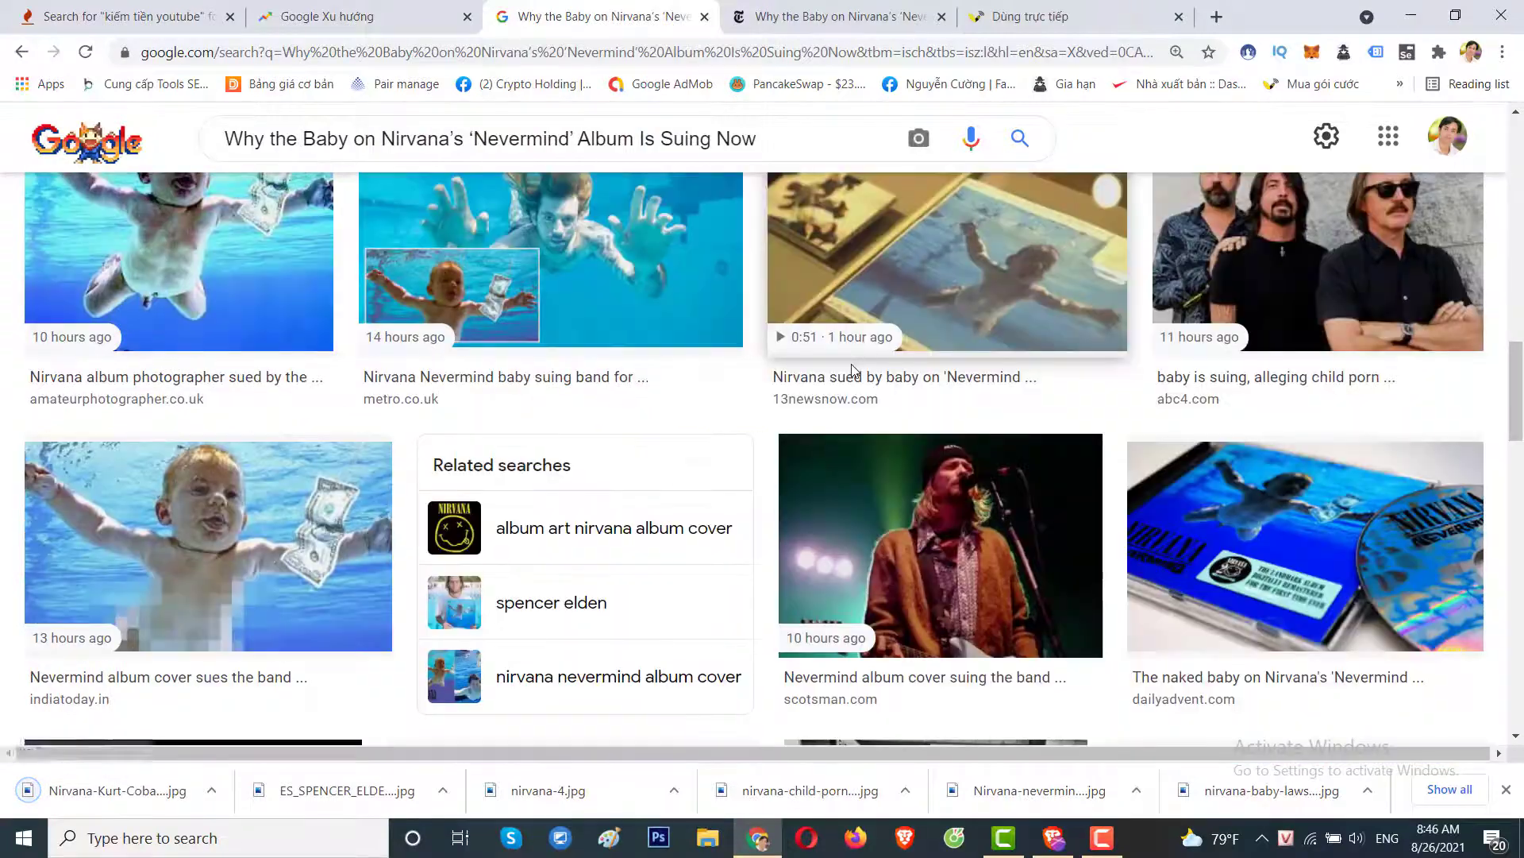
scroll(635, 442, "up", 5)
scroll(635, 439, "up", 6)
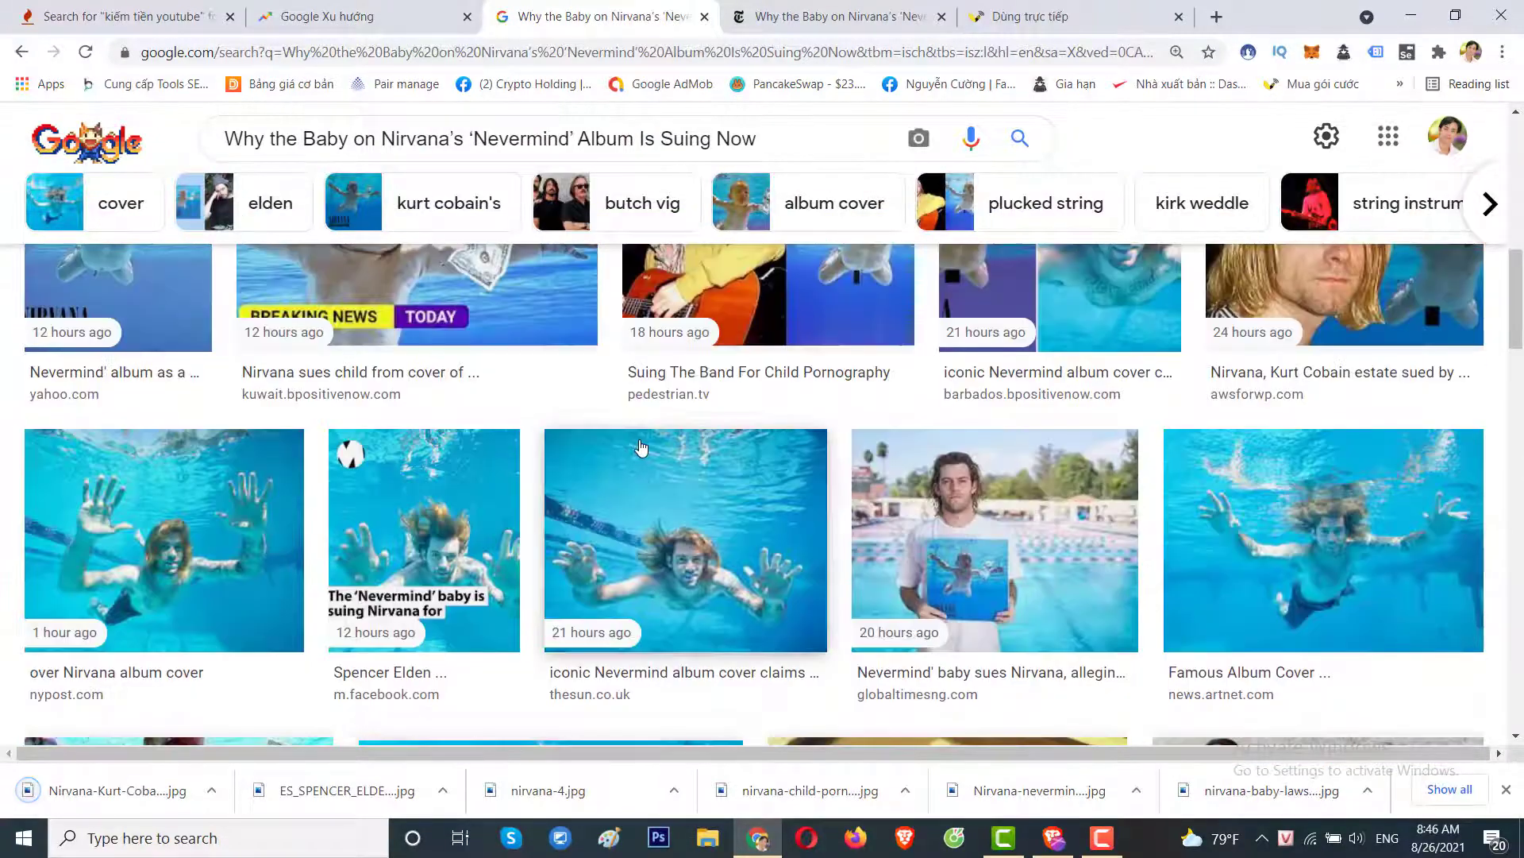
scroll(641, 451, "down", 8)
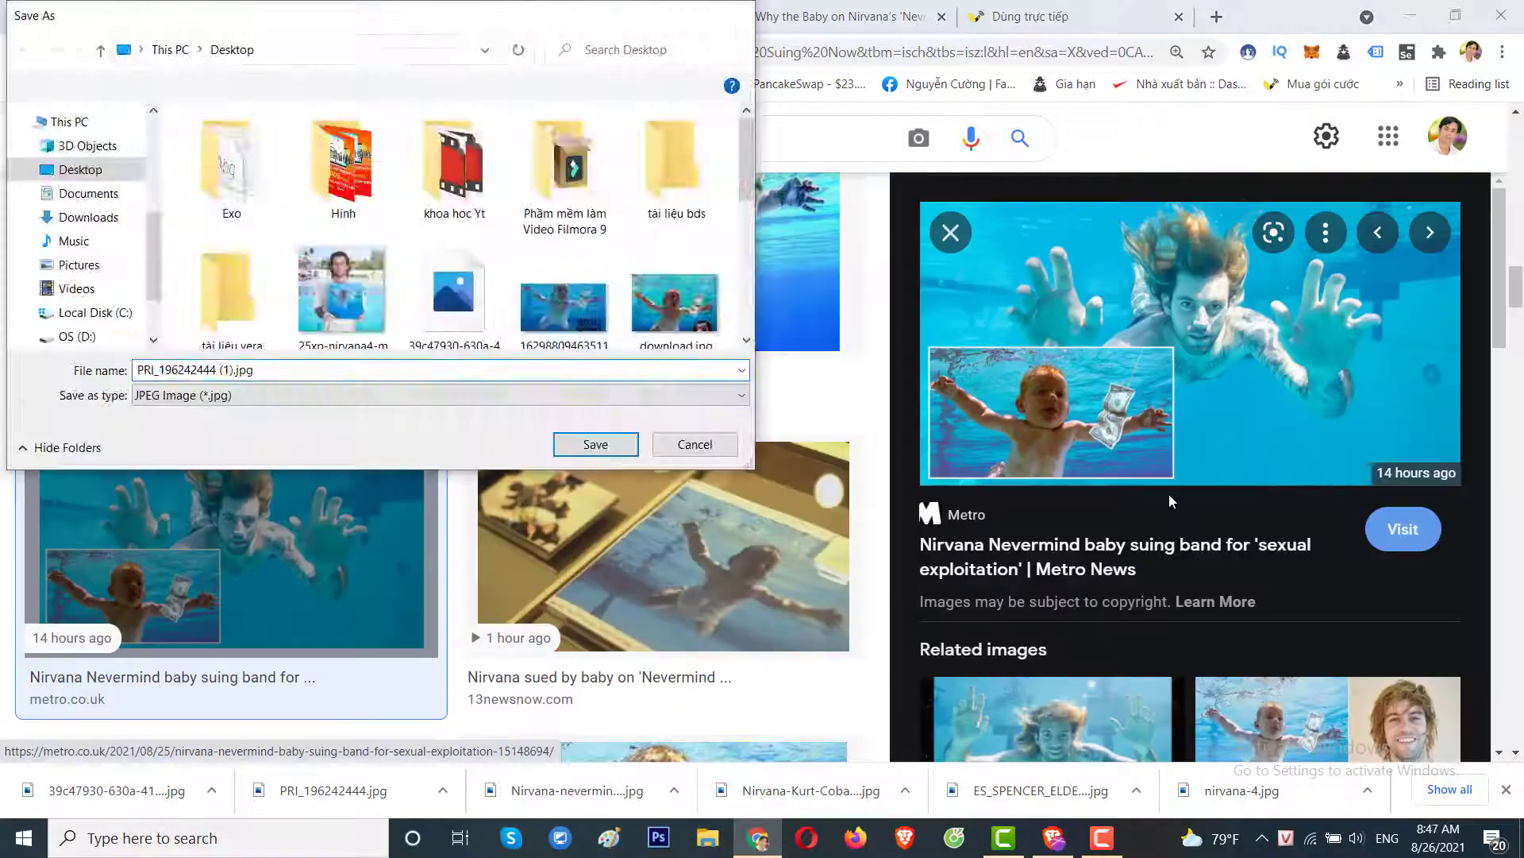
key("Return")
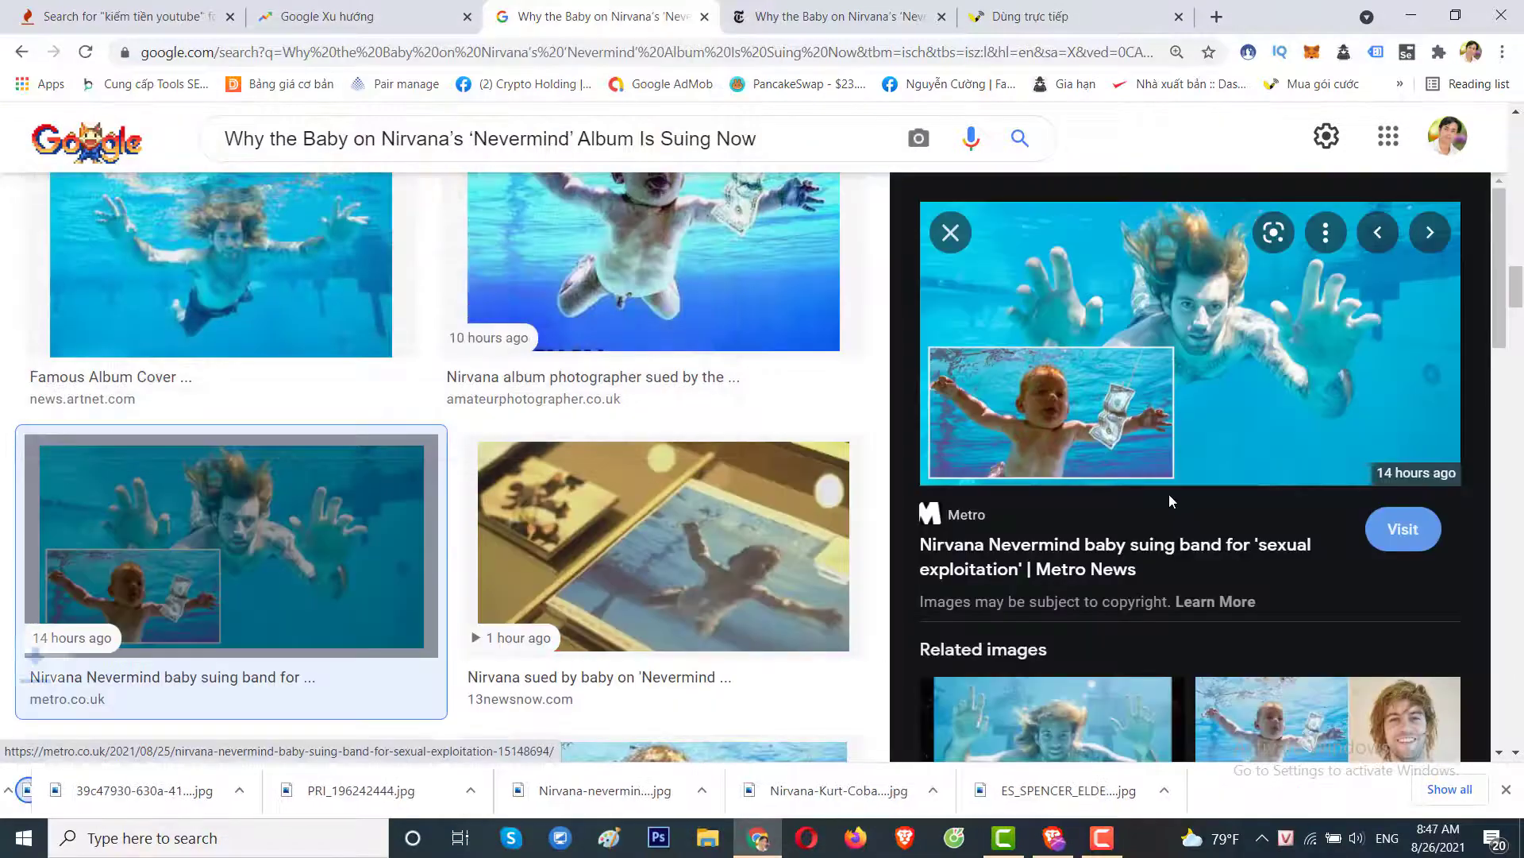
left_click(949, 232)
scroll(953, 540, "down", 6)
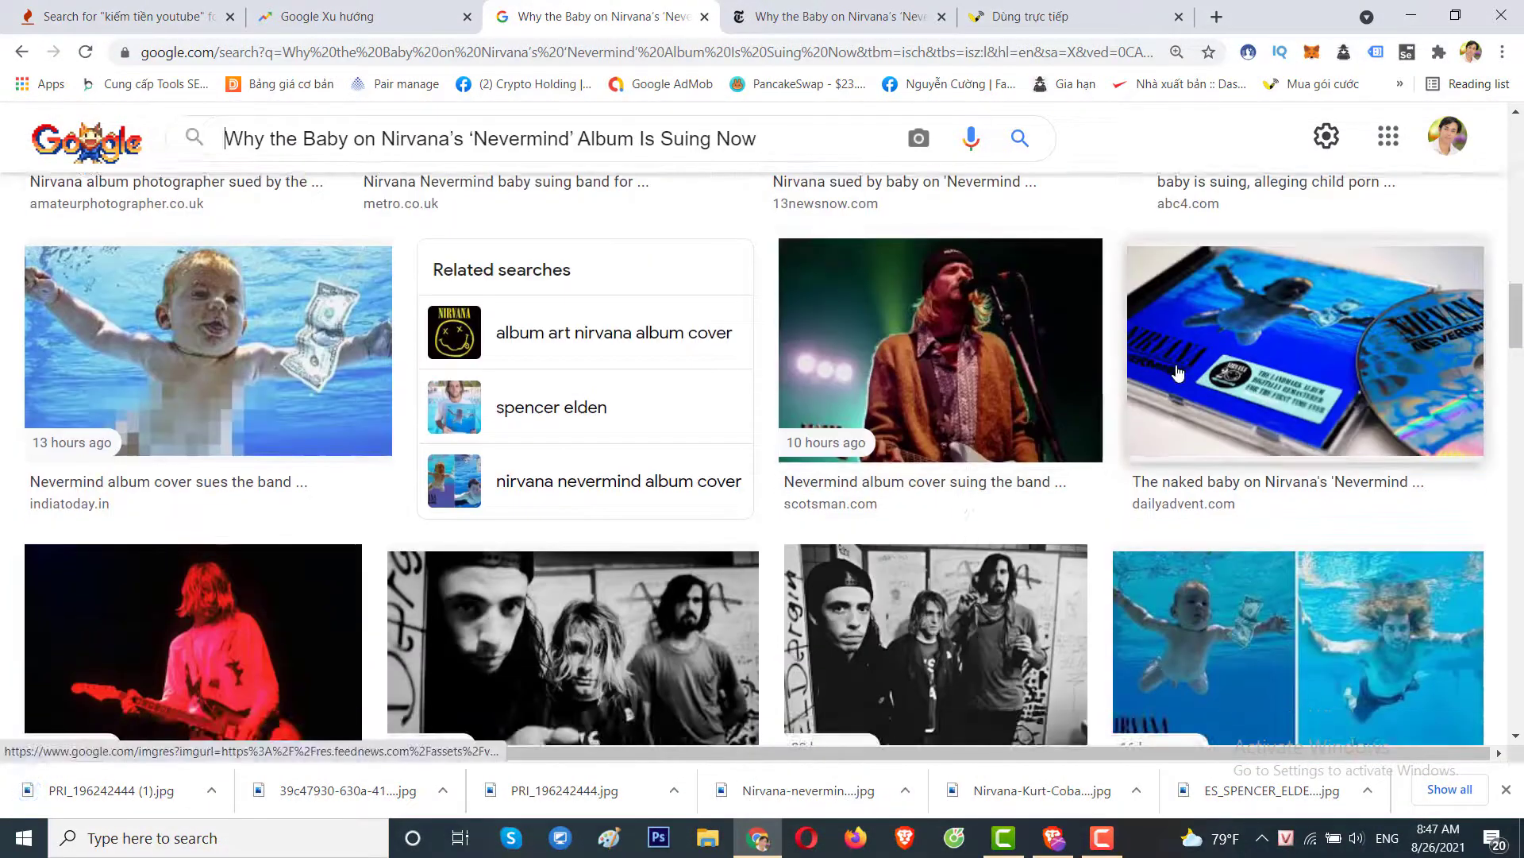
Save the Nevermind CD image as a PNG.
left_click(1217, 364)
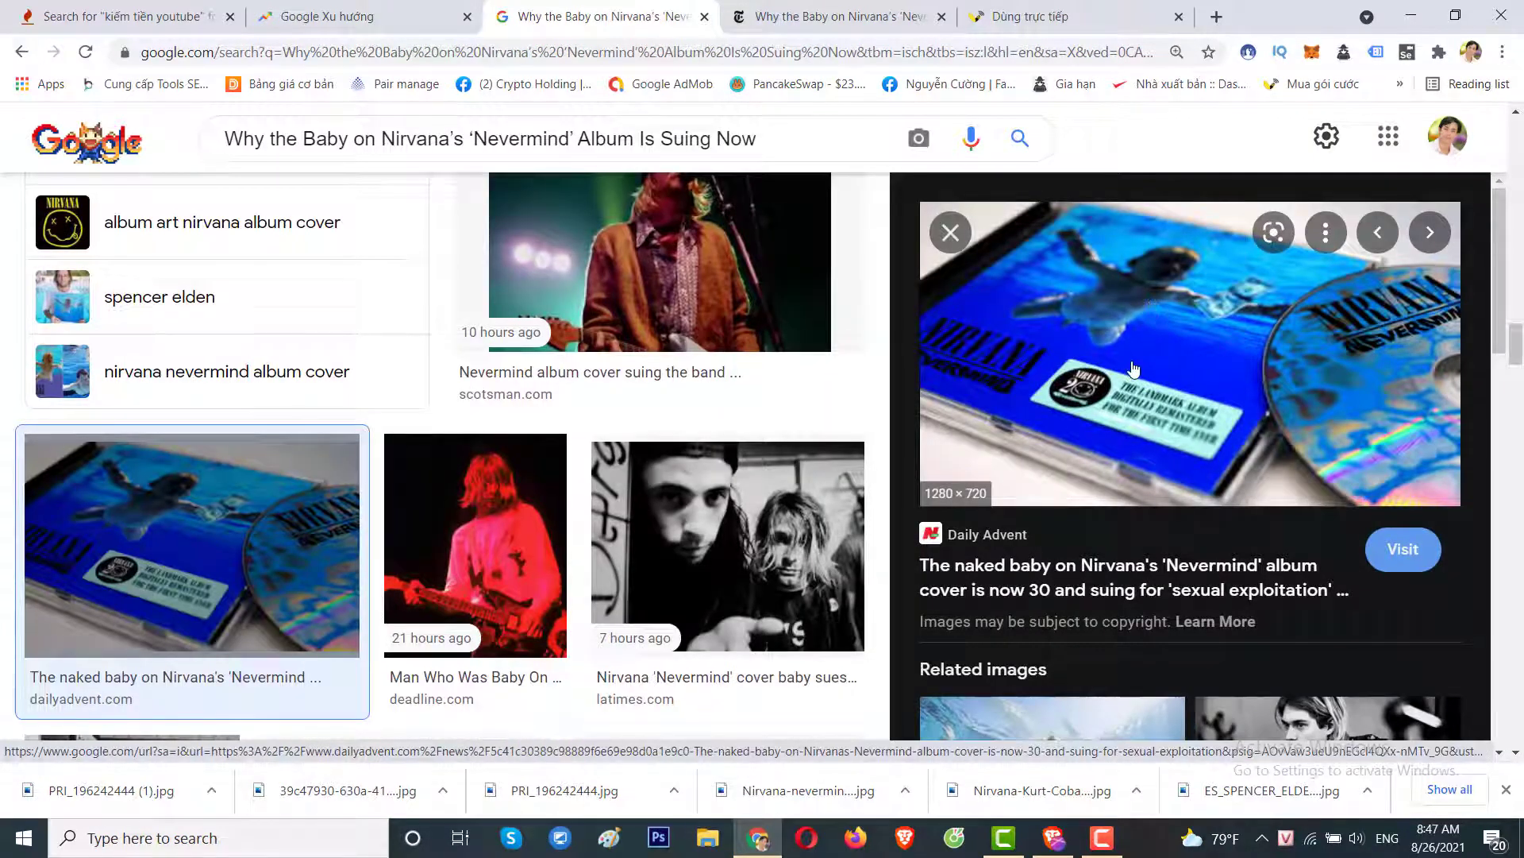
right_click(1151, 321)
left_click(1219, 518)
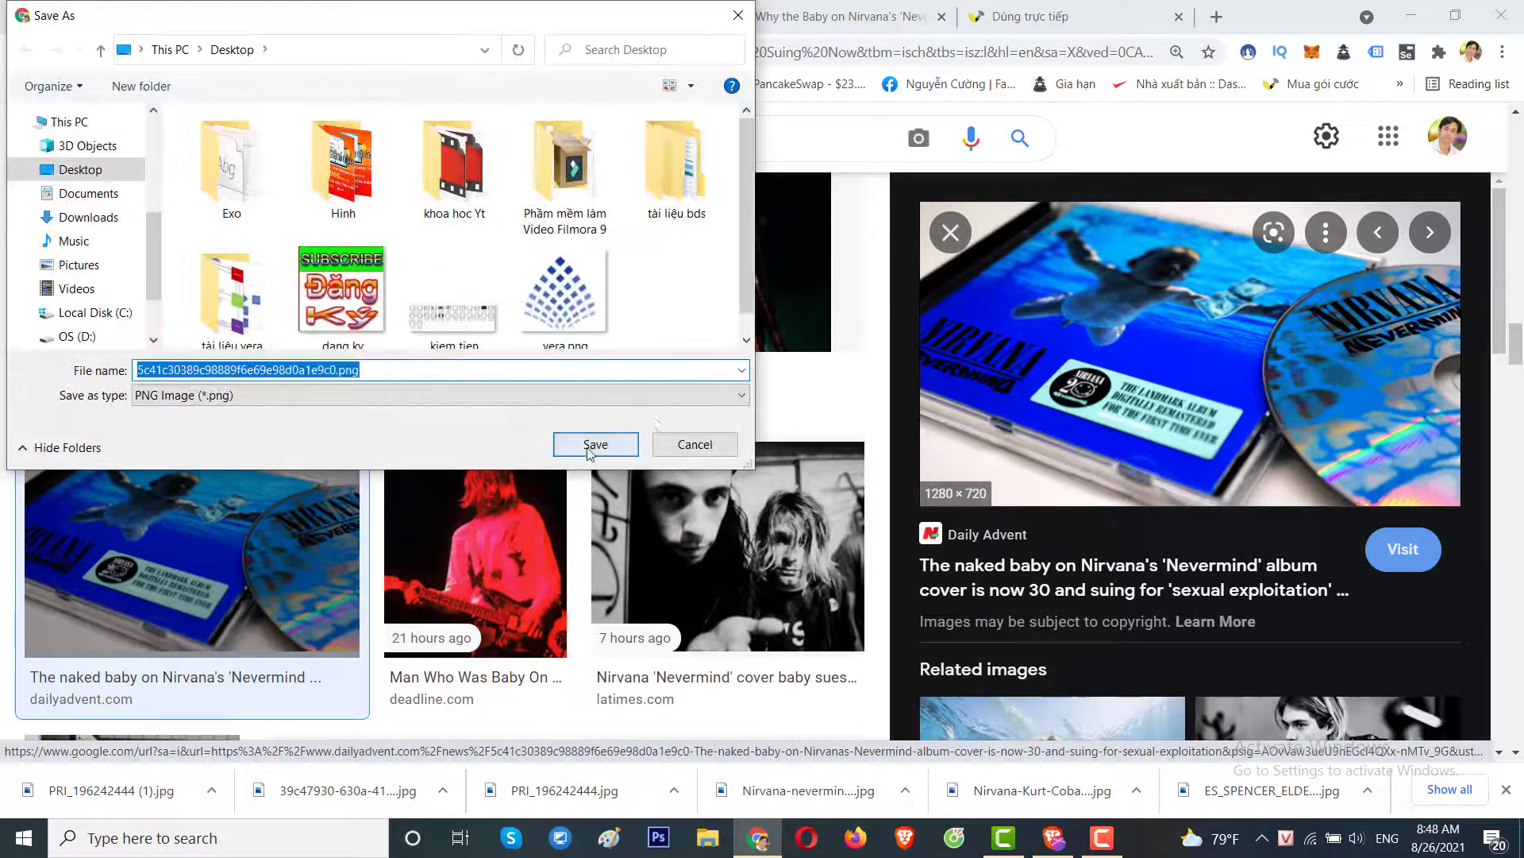
left_click(595, 444)
key("Escape")
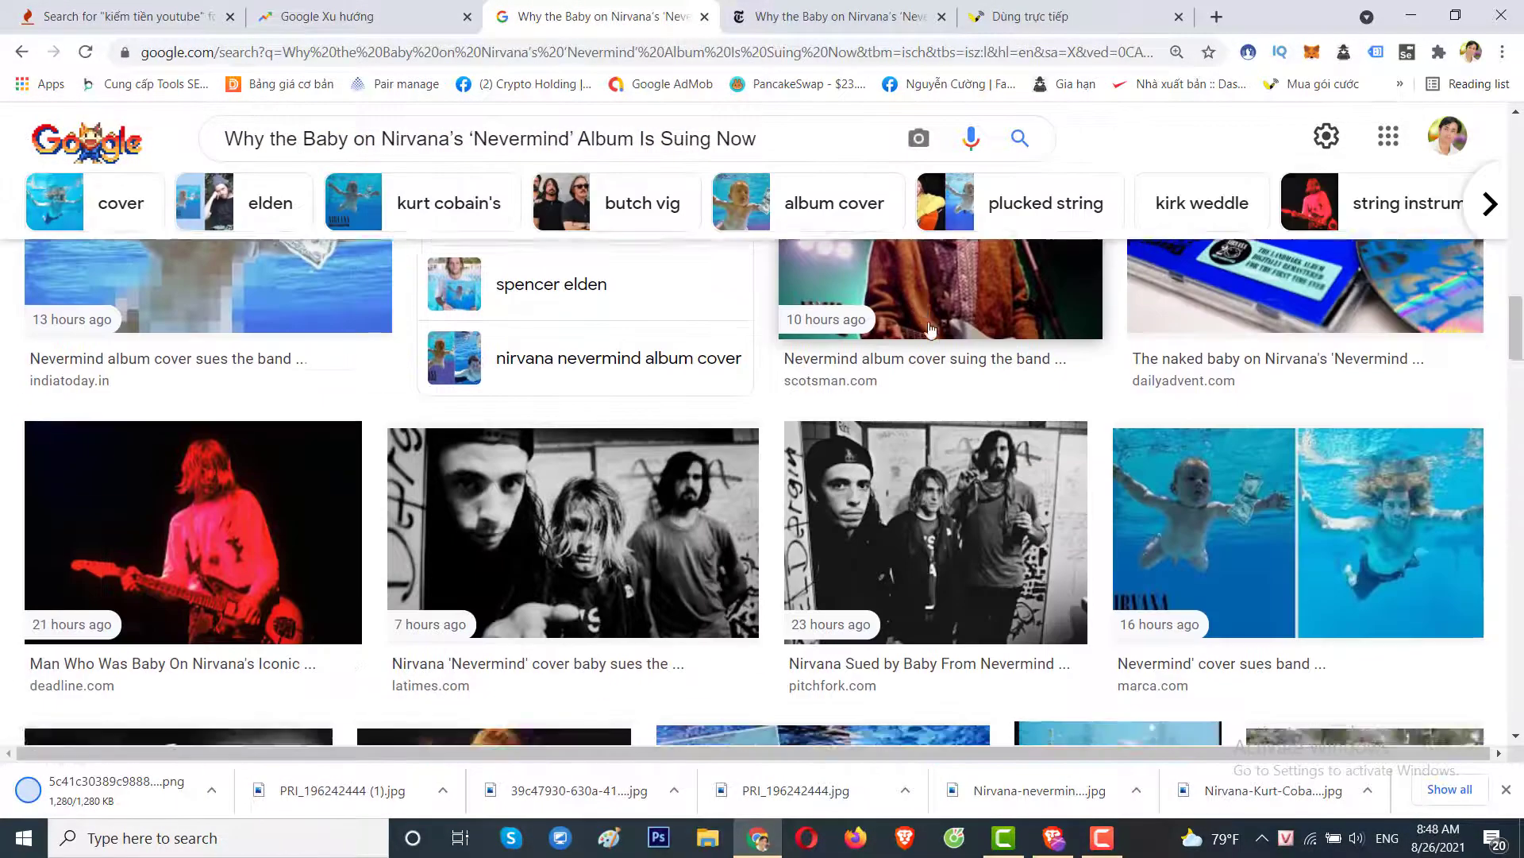
Save the Daily Mail swimmer photo, then bring up save options for the vikendi cover-and-band image.
scroll(863, 409, "down", 2)
scroll(829, 435, "down", 3)
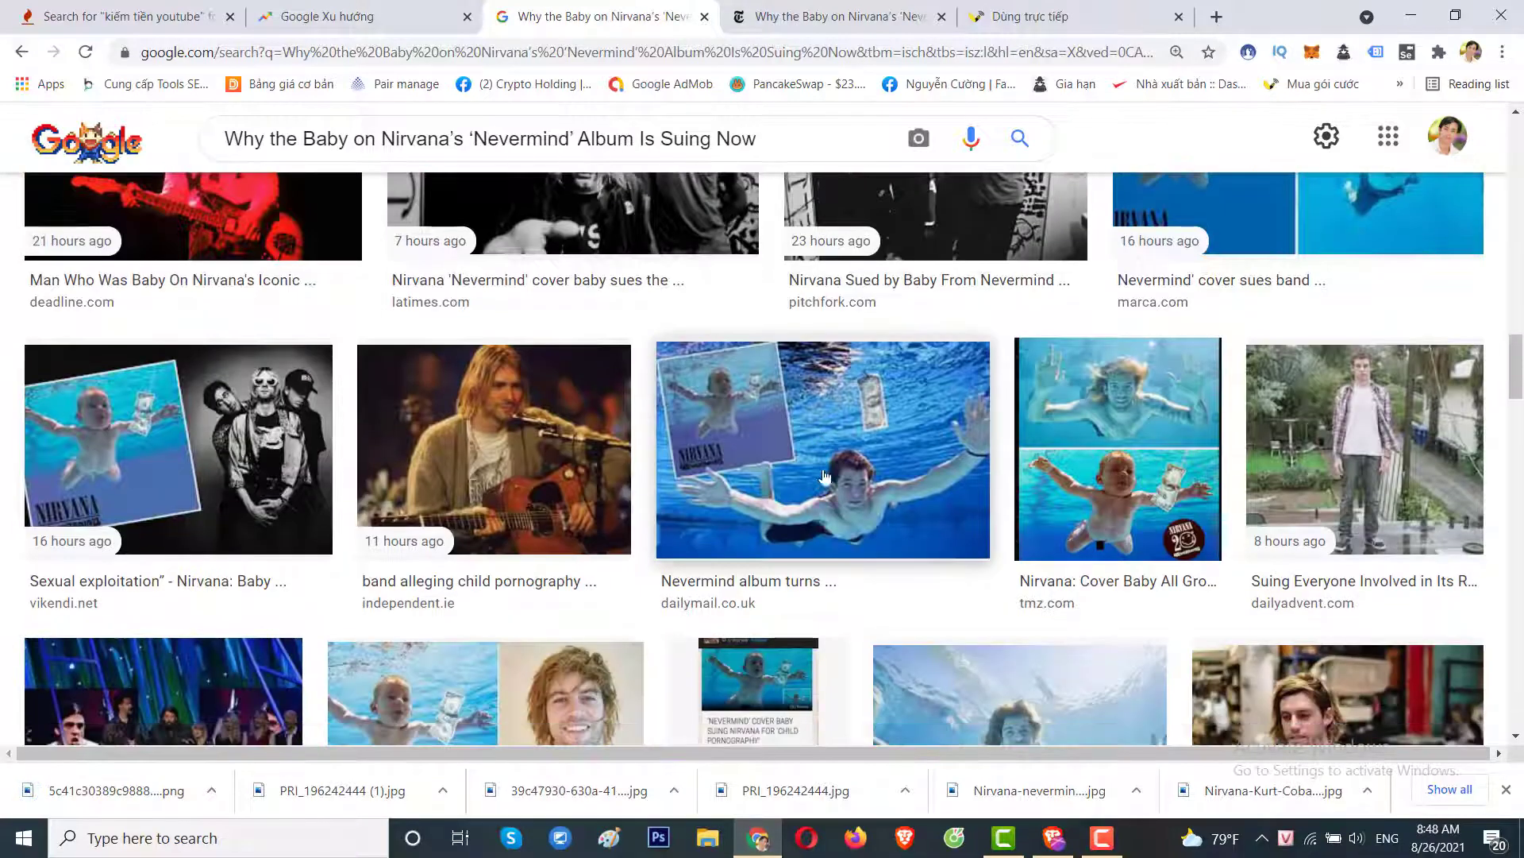
left_click(825, 481)
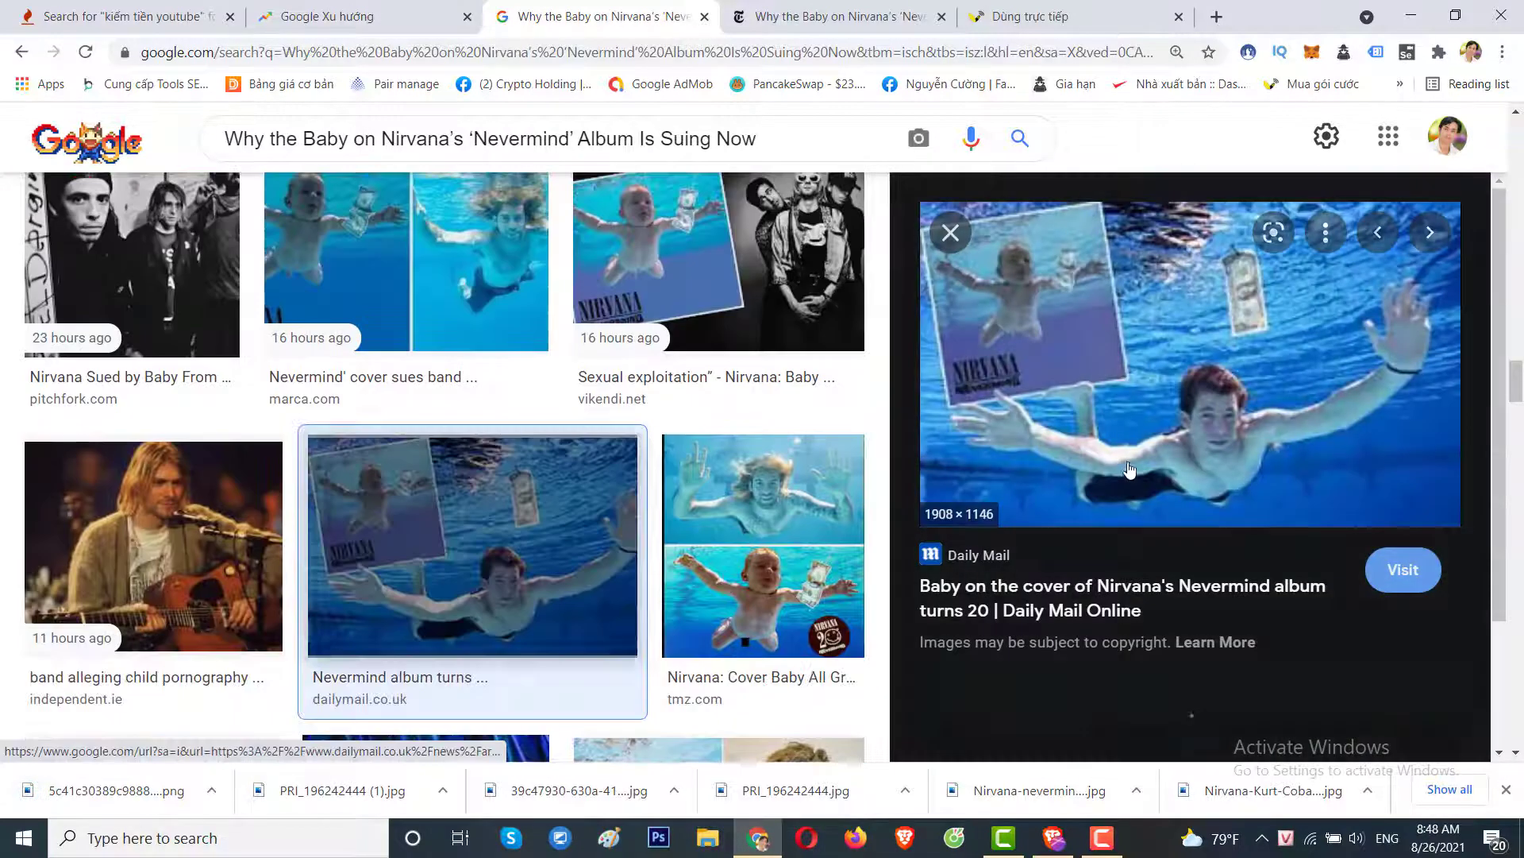
right_click(1169, 310)
left_click(1216, 516)
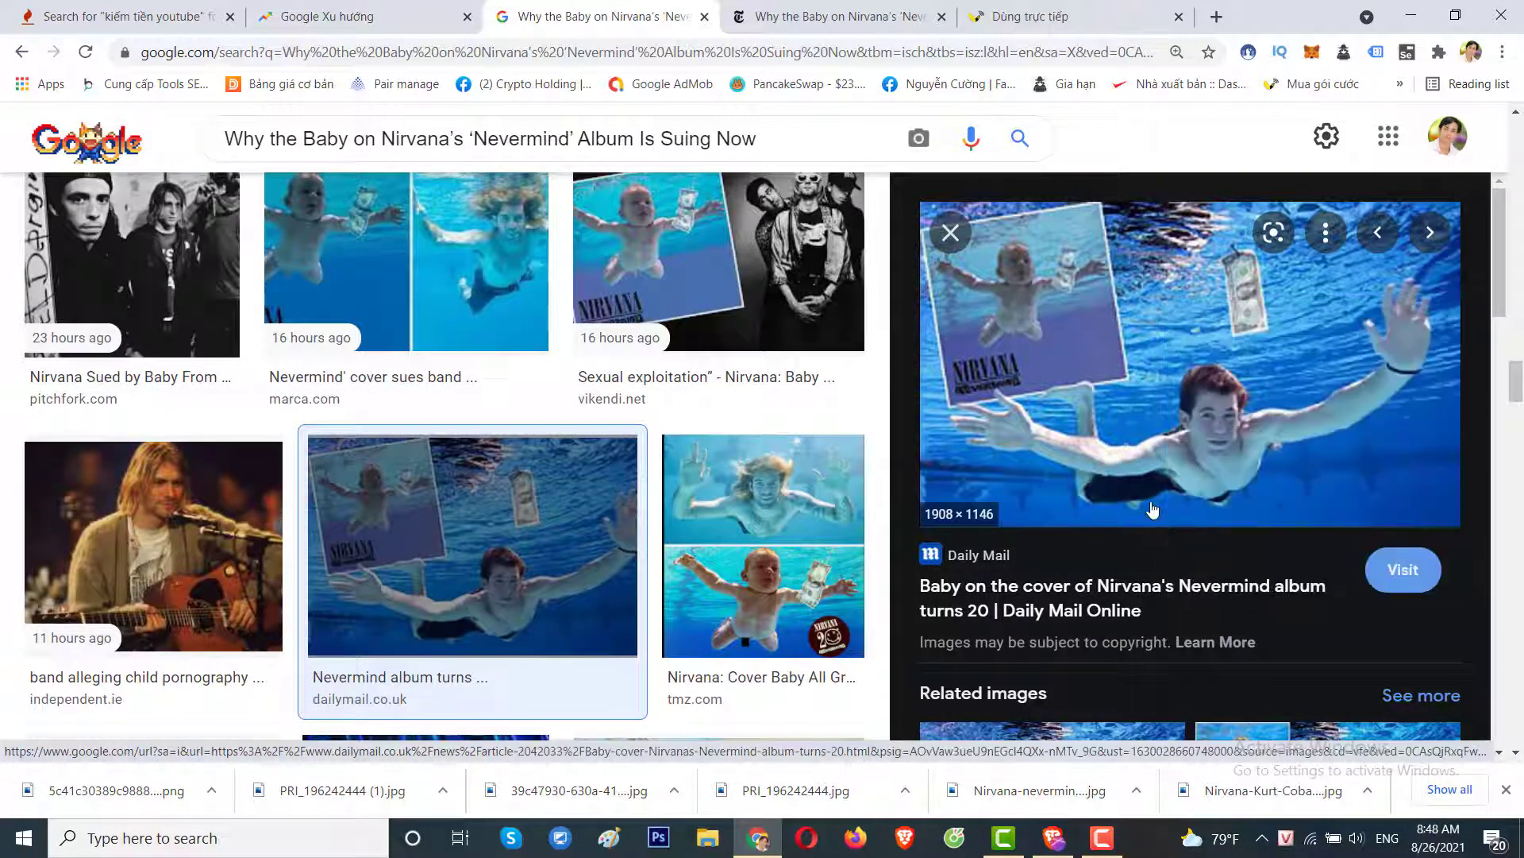
key("Return")
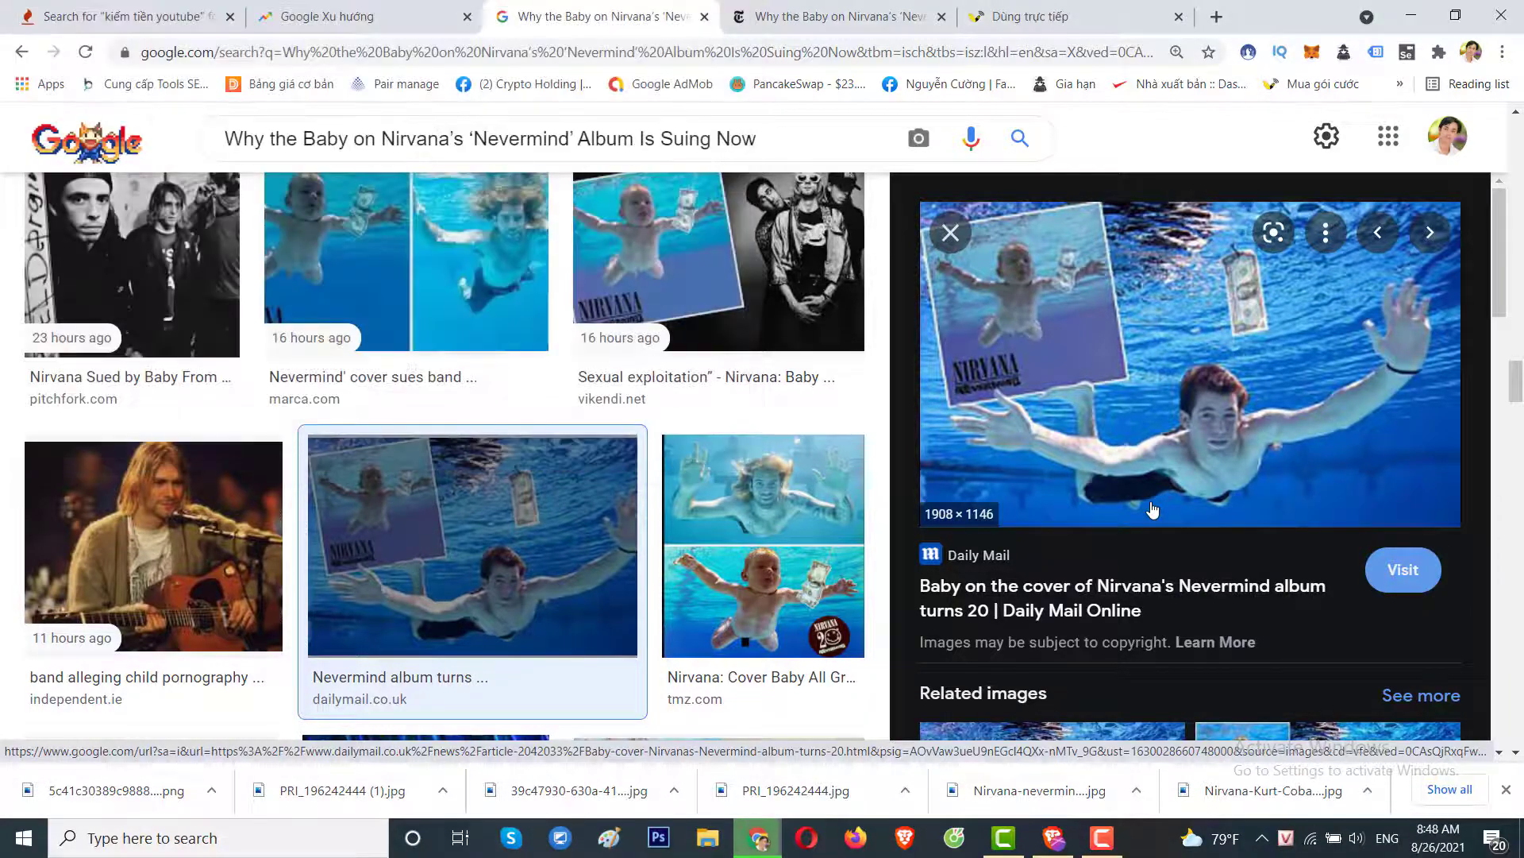
left_click(953, 234)
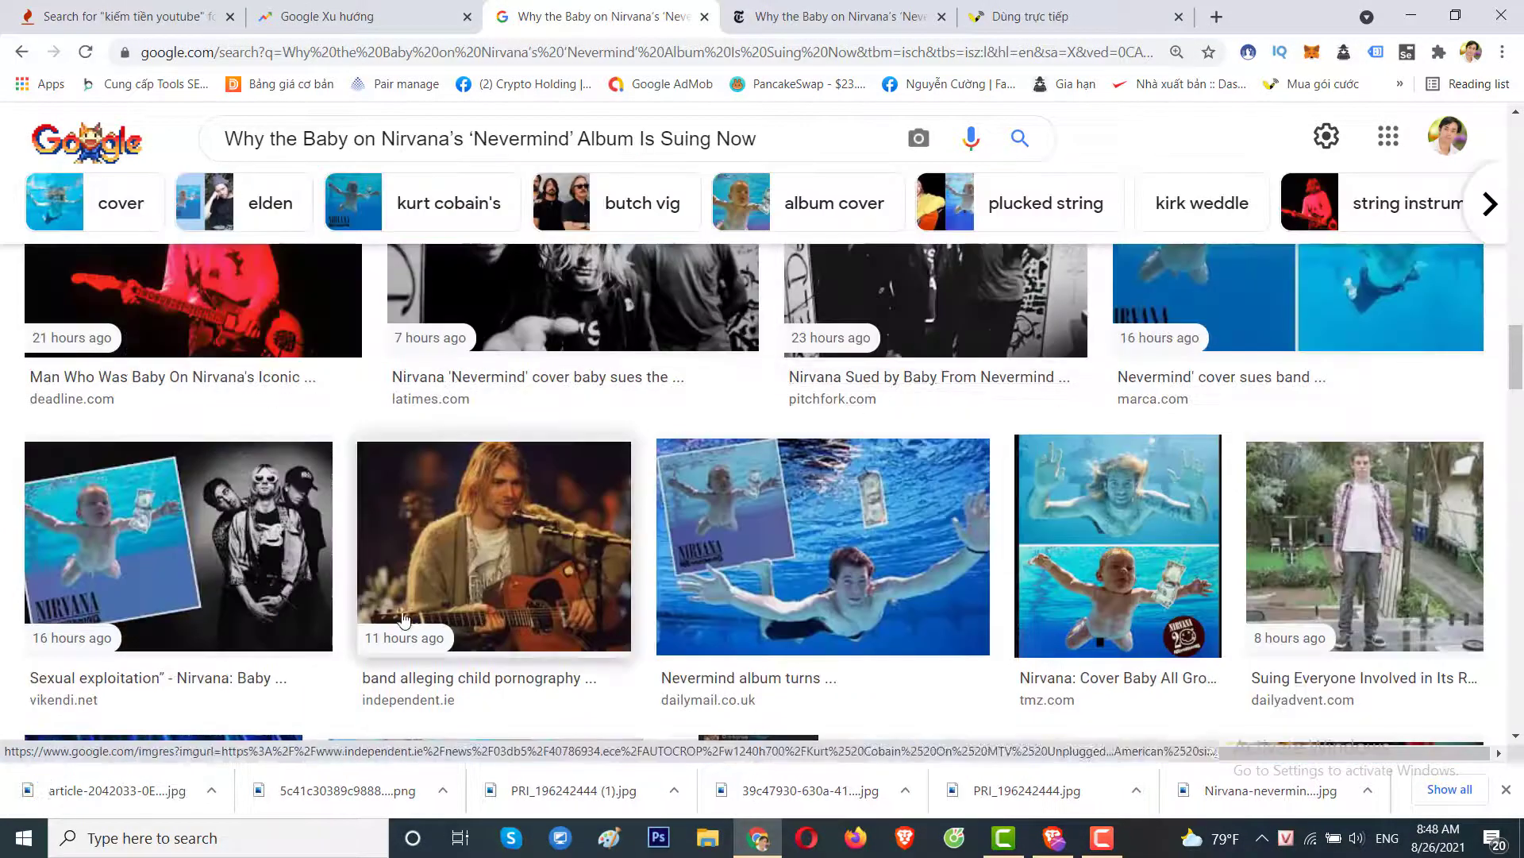
left_click(199, 556)
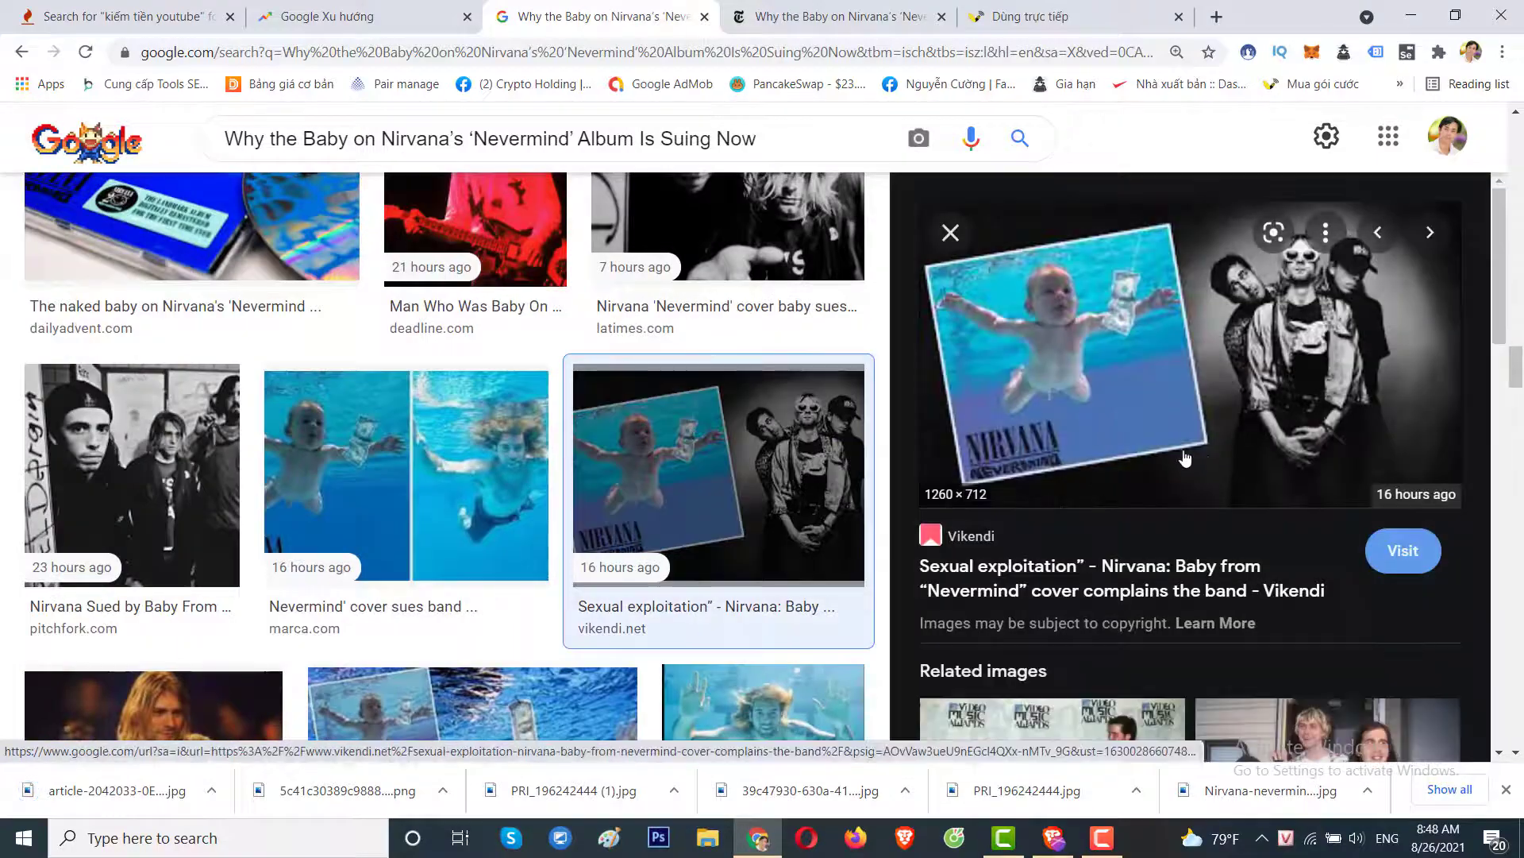
right_click(1175, 309)
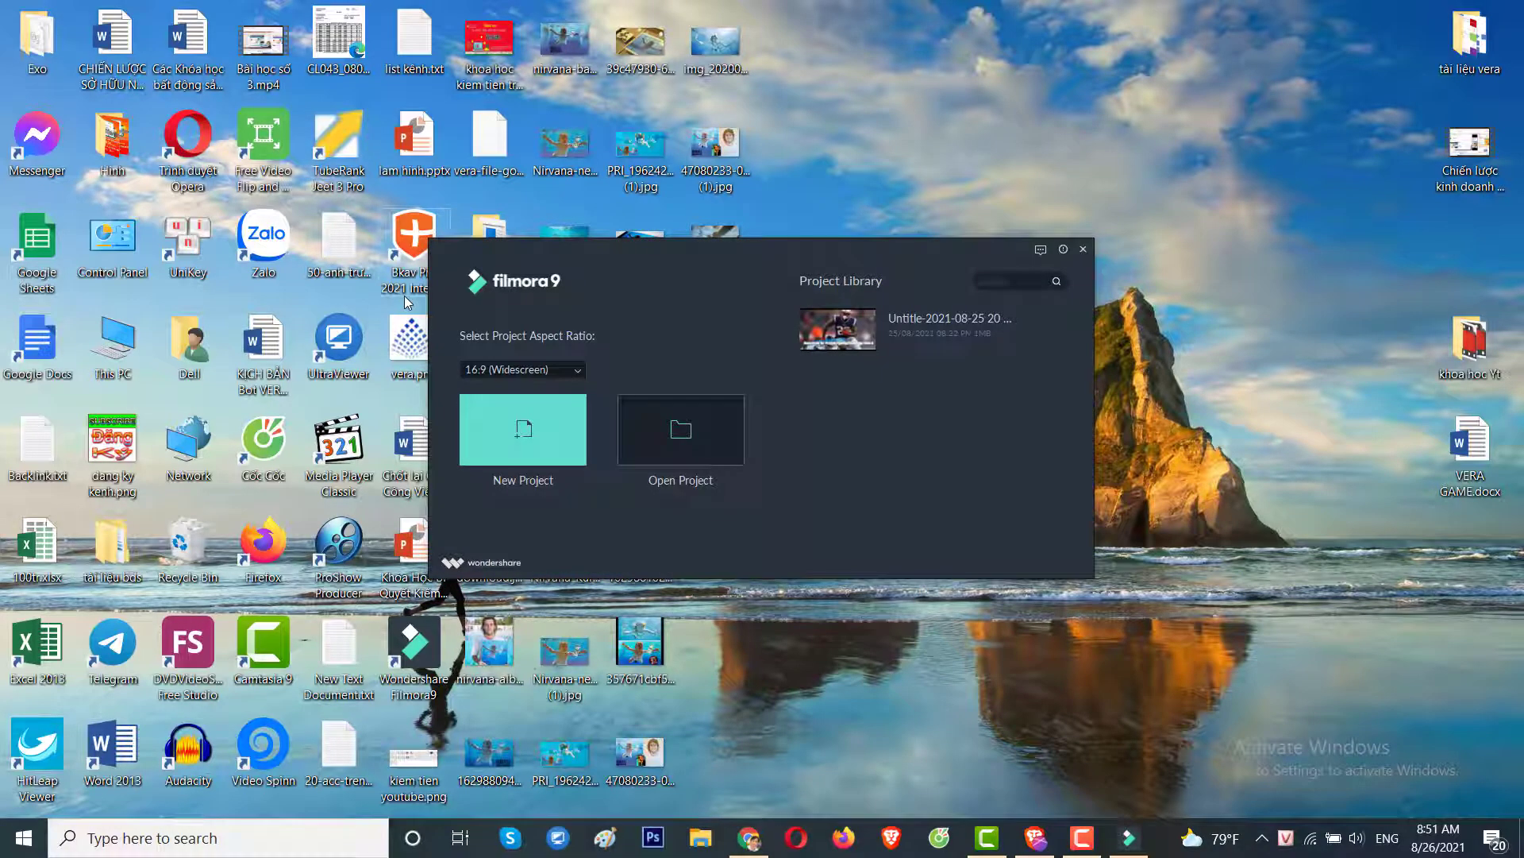
Choose New Project on the start window to get an empty Untitled project.
left_click(521, 440)
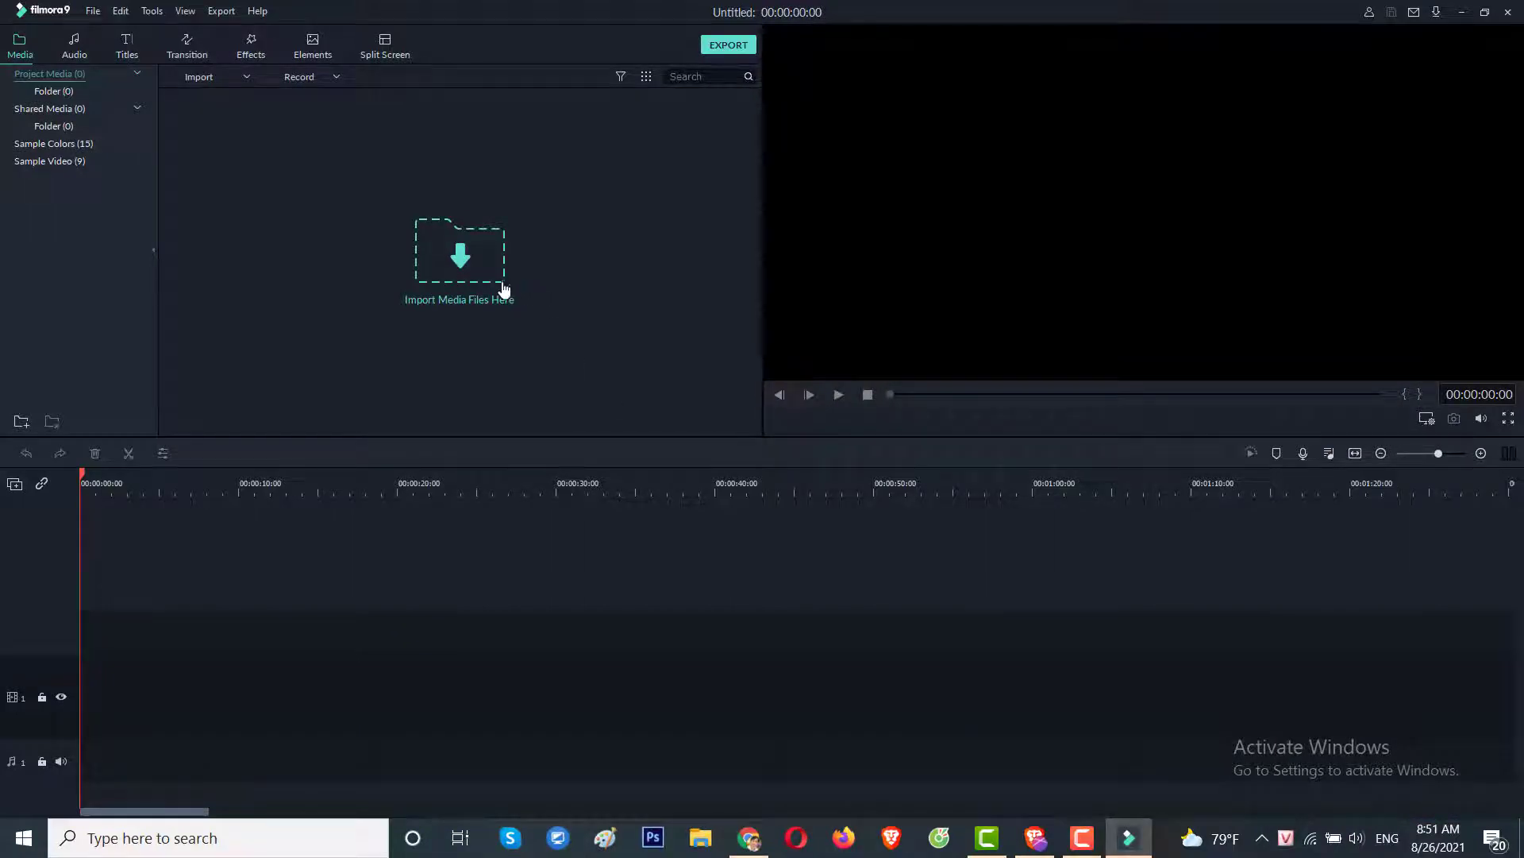
Import vbee_audio_1629942239009.mp3 onto the first audio track, then start importing more media files.
double_click(581, 368)
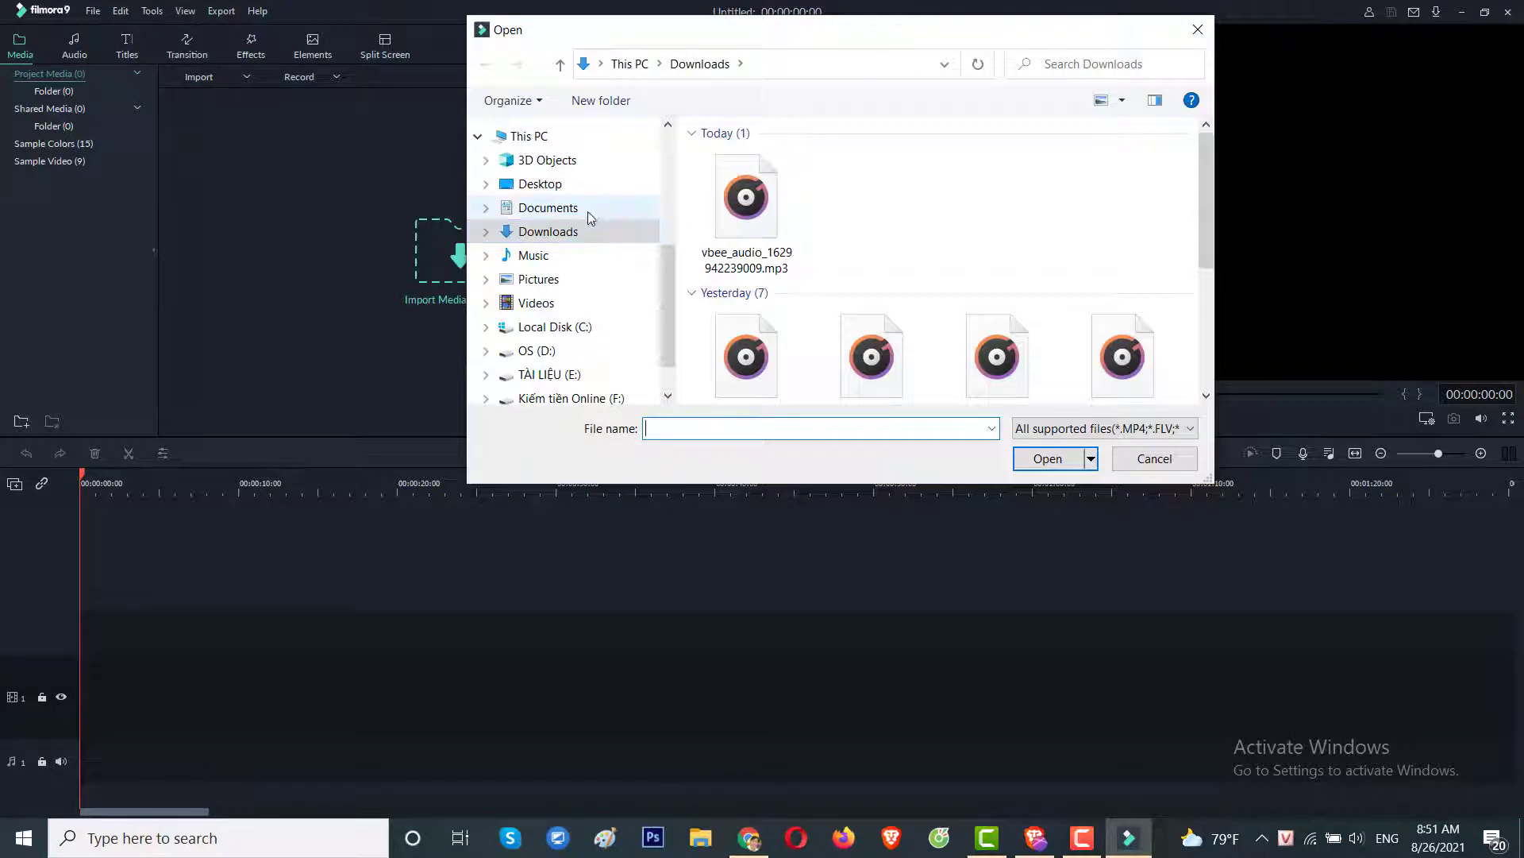
left_click(747, 202)
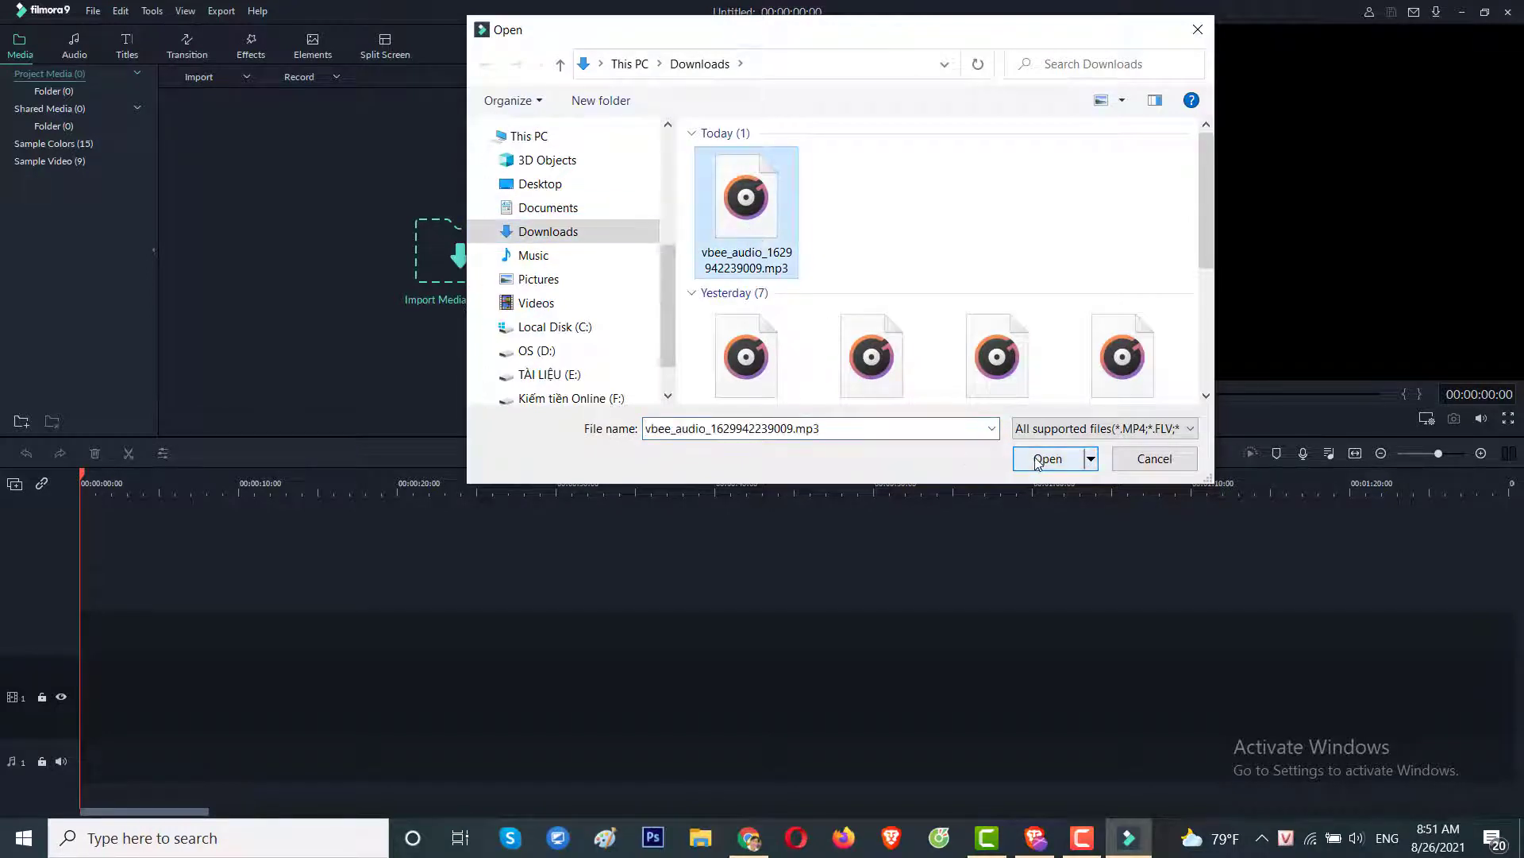
left_click(1047, 459)
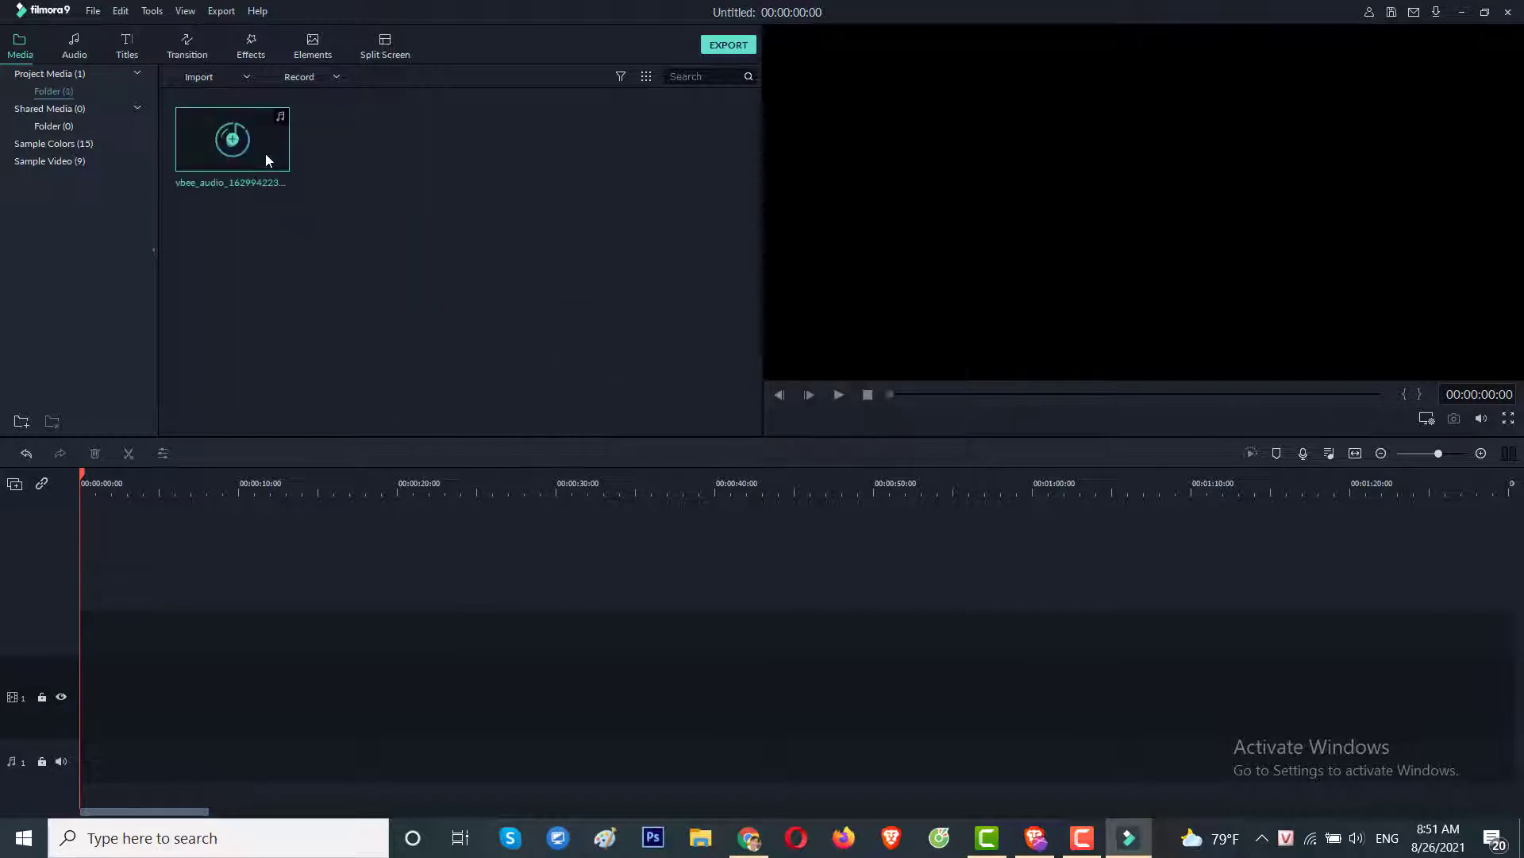
left_click_drag(320, 450, 72, 742)
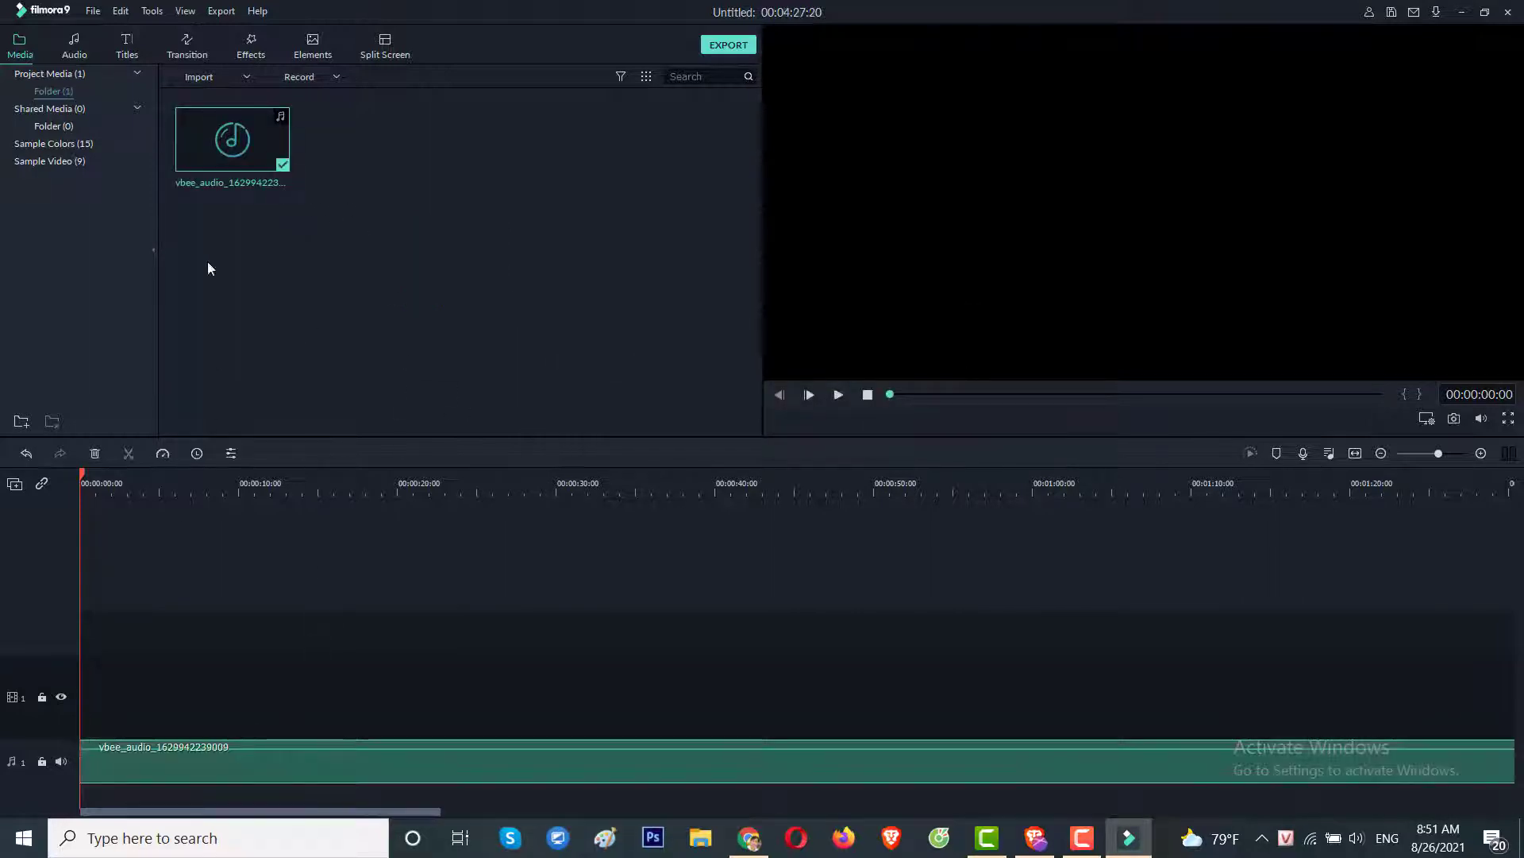
left_click(192, 74)
left_click(254, 94)
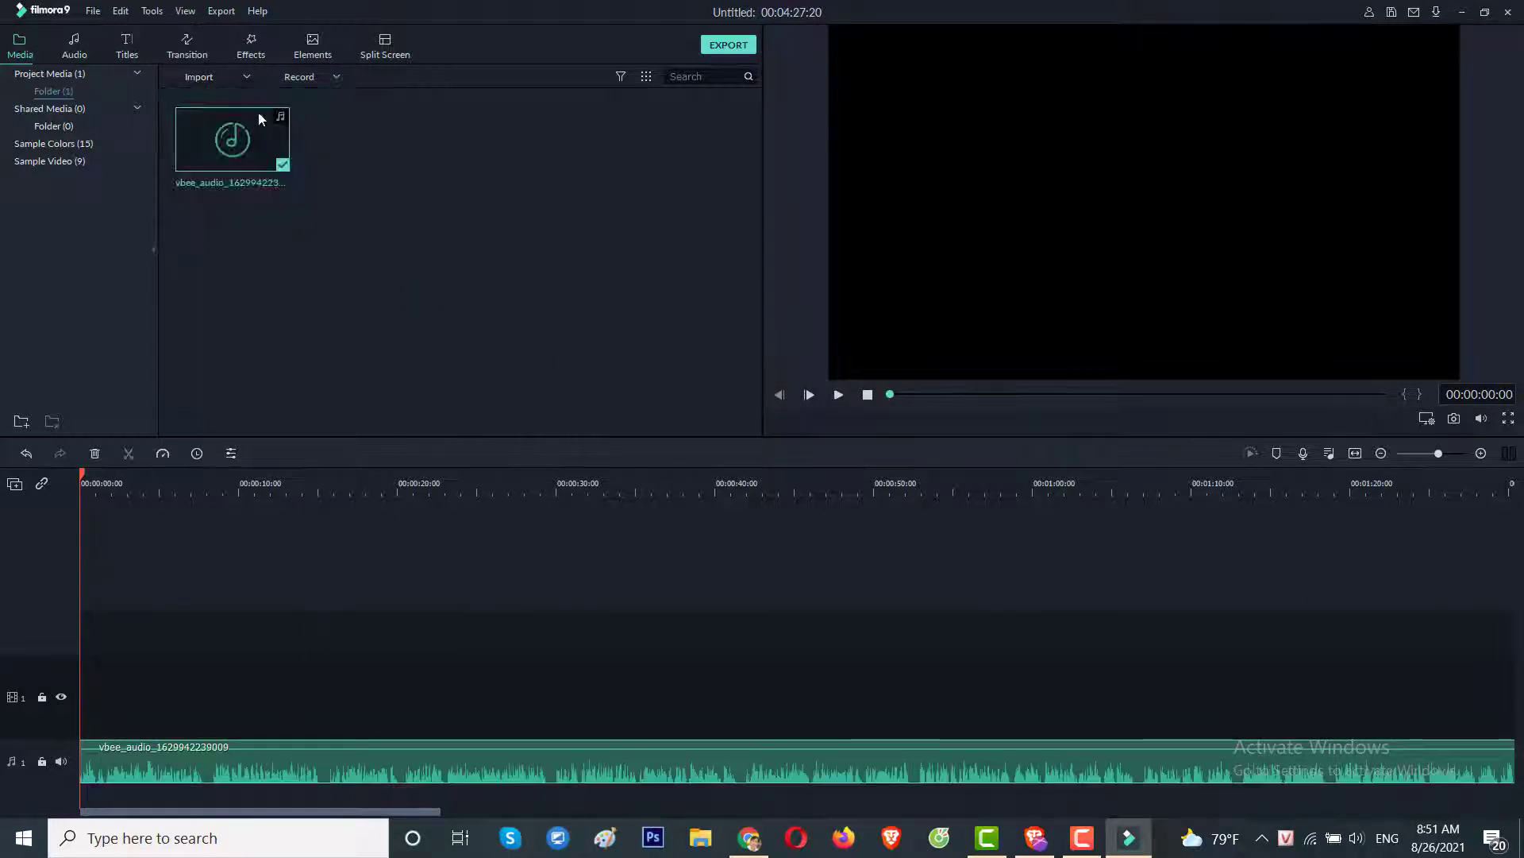
On the Desktop, select the first batch of Nevermind images, from the CD cover to the underwater baby.
left_click(543, 185)
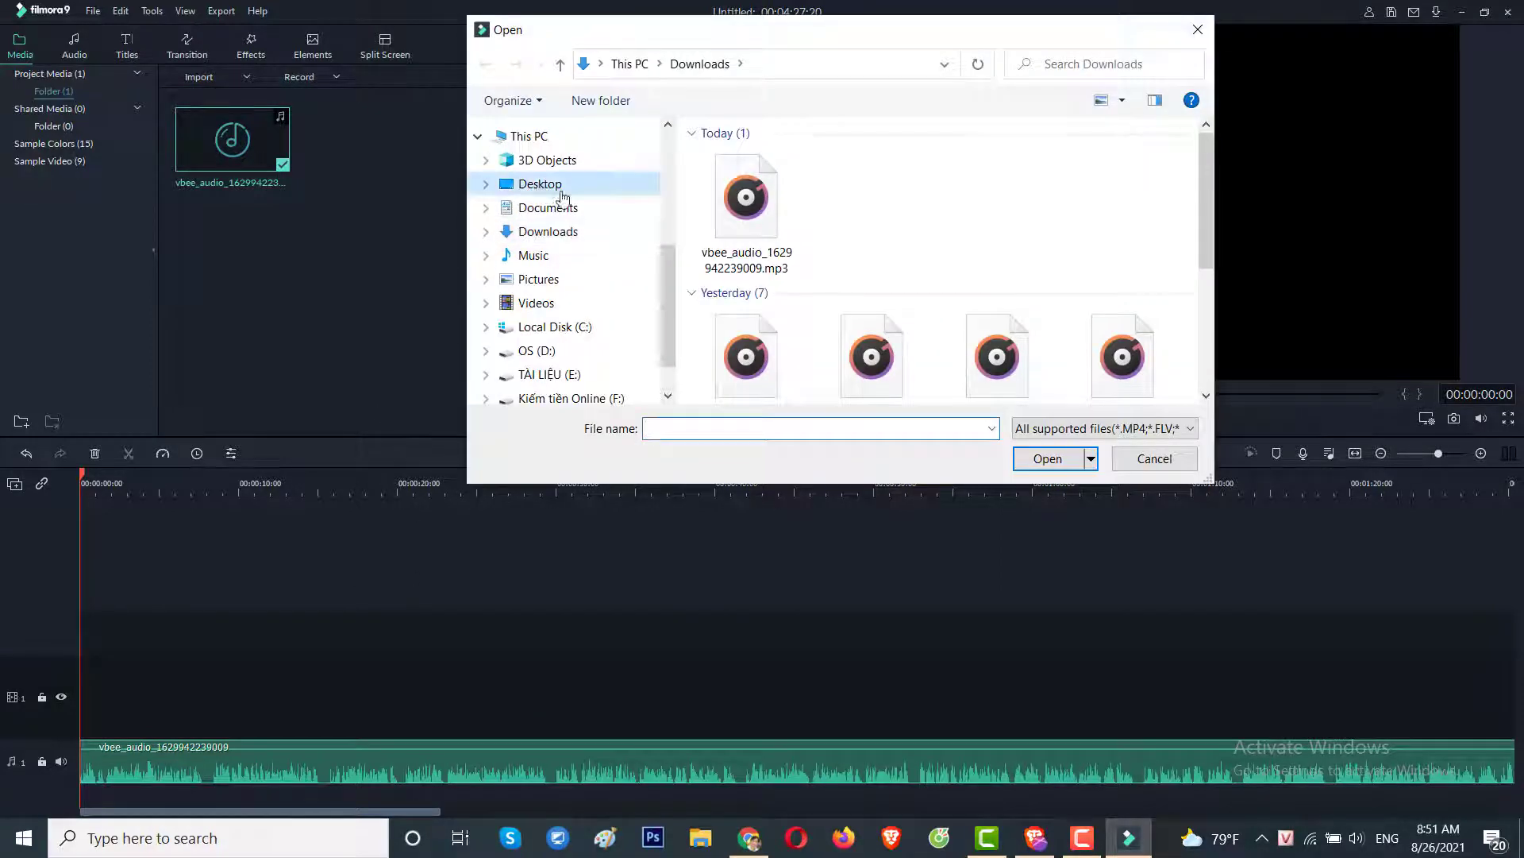
left_click(1007, 338)
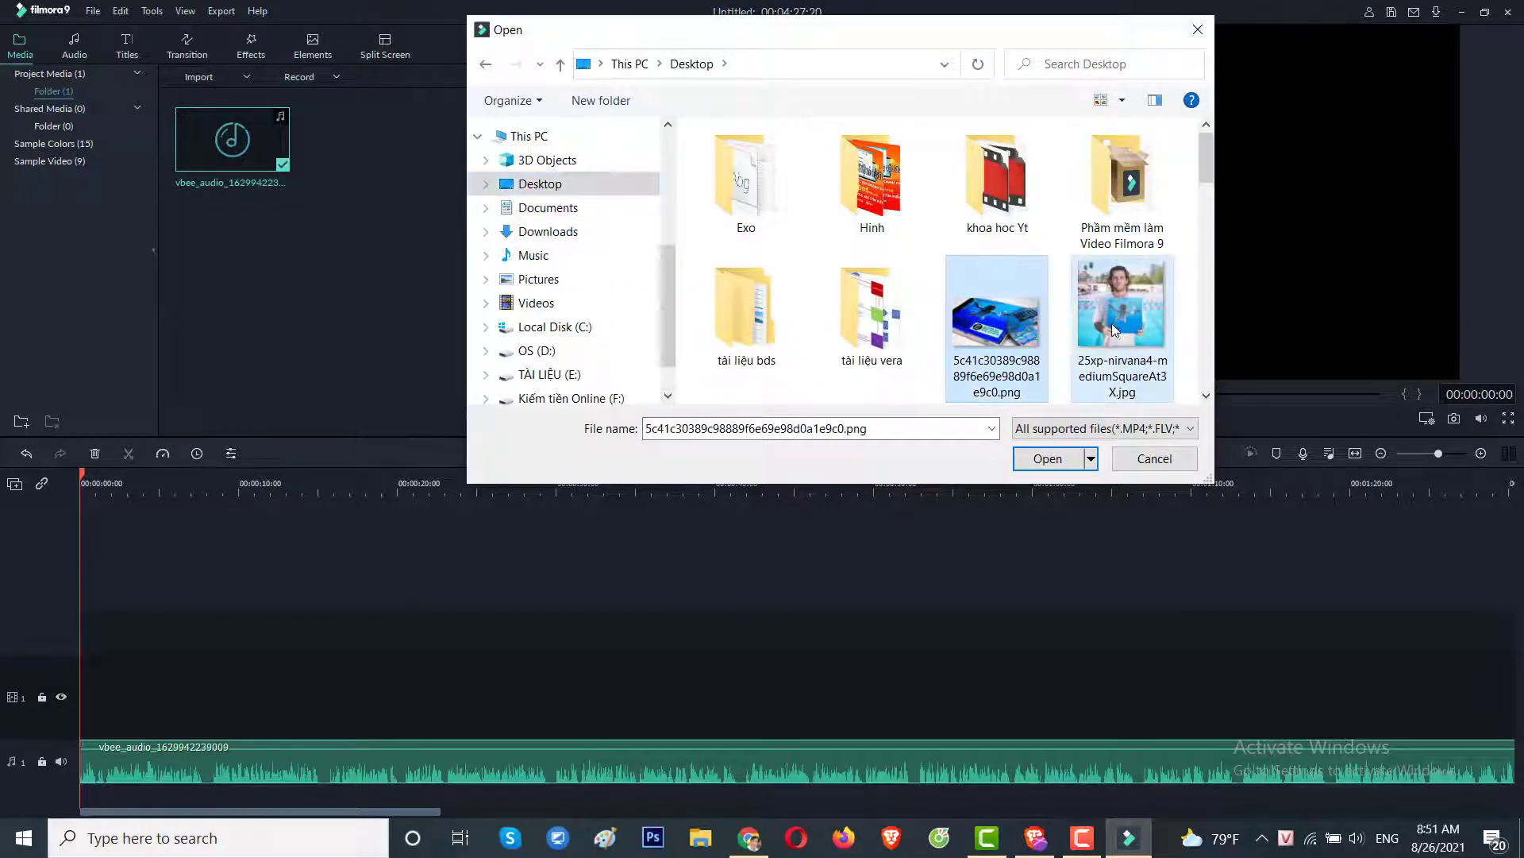
left_click(1106, 341, "ctrl")
scroll(1106, 341, "down", 2)
left_click(745, 318, "ctrl")
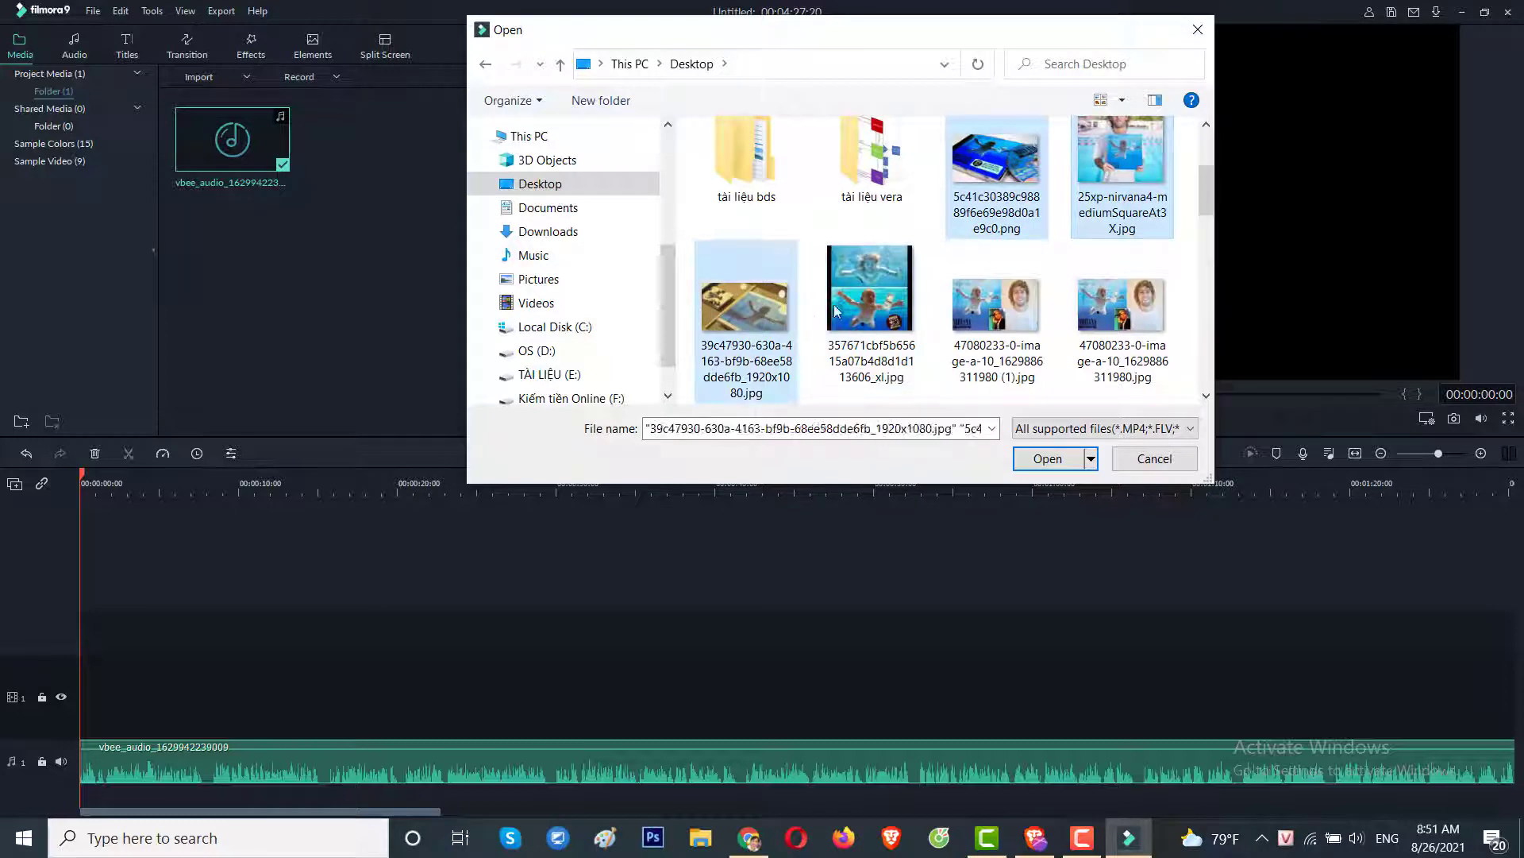
left_click(847, 316, "ctrl")
left_click(982, 317, "ctrl")
left_click(1111, 318, "ctrl")
scroll(1112, 317, "down", 2)
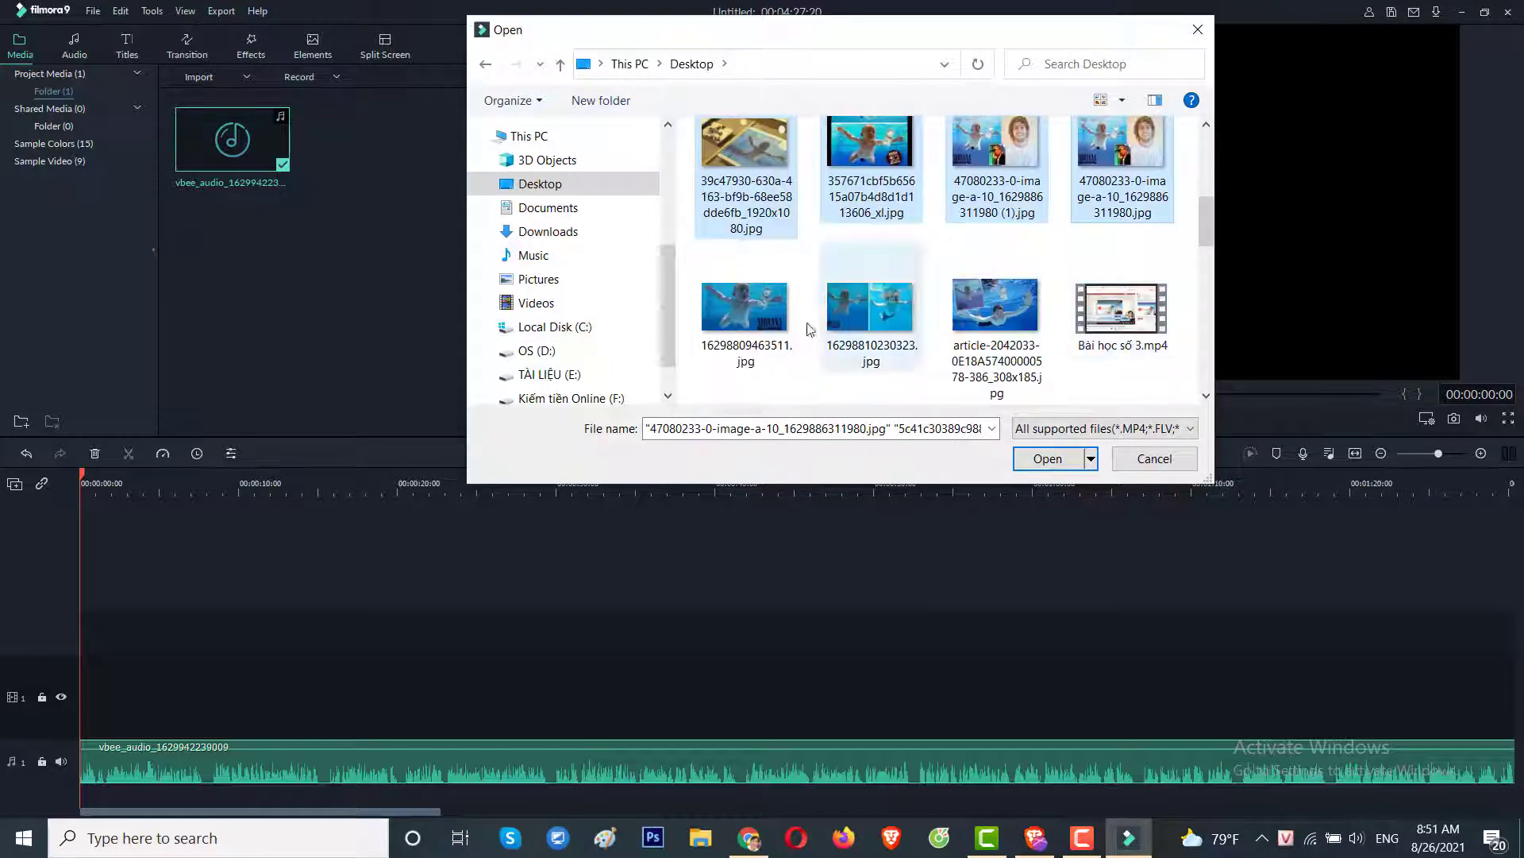
left_click(745, 314, "ctrl")
left_click(841, 325, "ctrl")
left_click(984, 337, "ctrl")
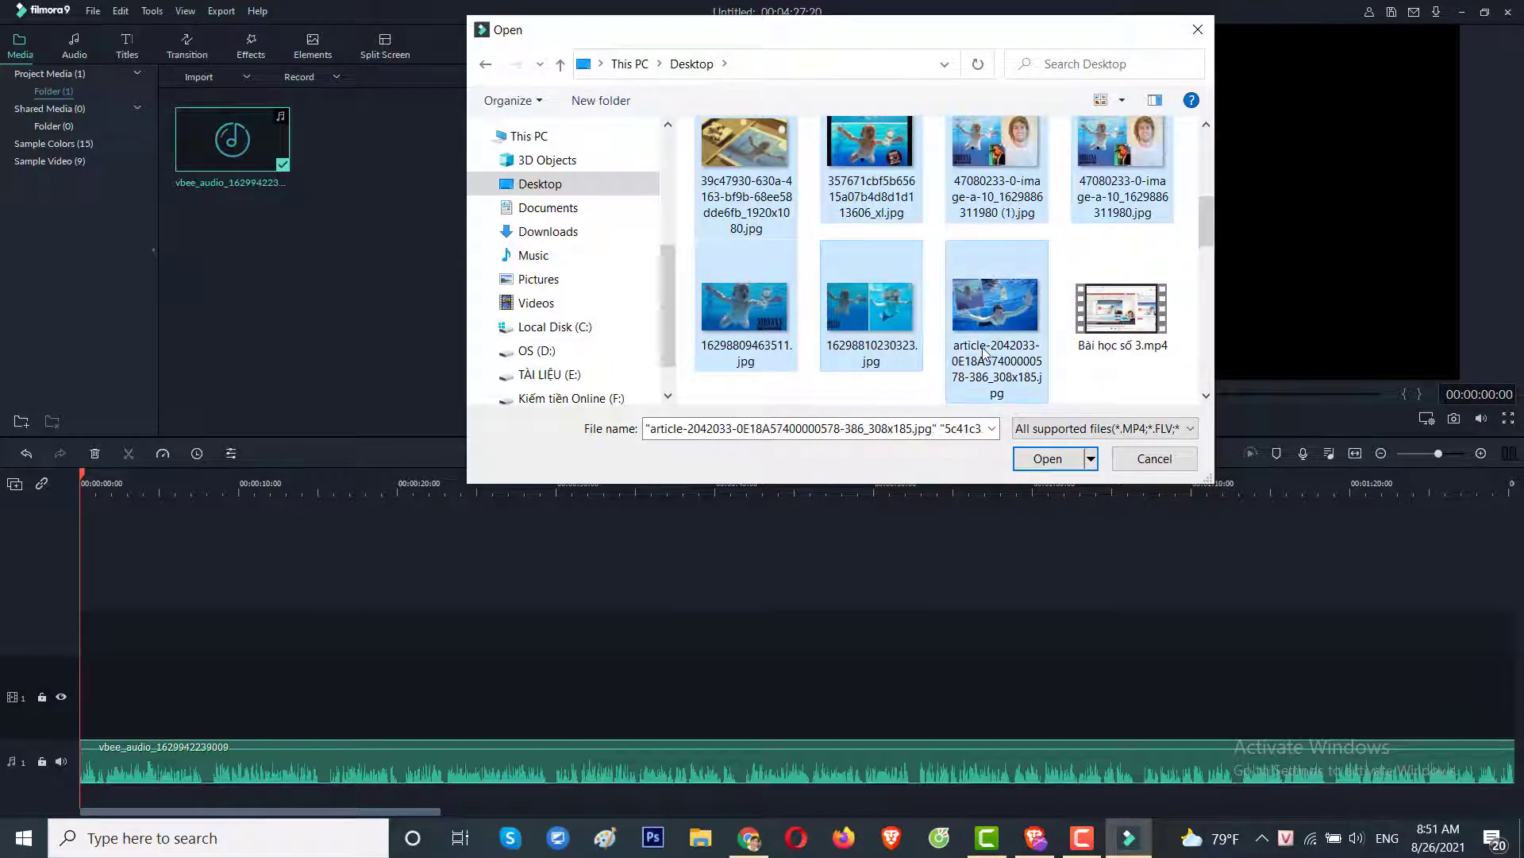
scroll(973, 350, "down", 2)
left_click(969, 342, "ctrl")
left_click(1120, 310, "ctrl")
Add the remaining images, including full.png, nirvana-4.jpg and PRI_196242444.jpg, and import them all.
scroll(1119, 310, "down", 2)
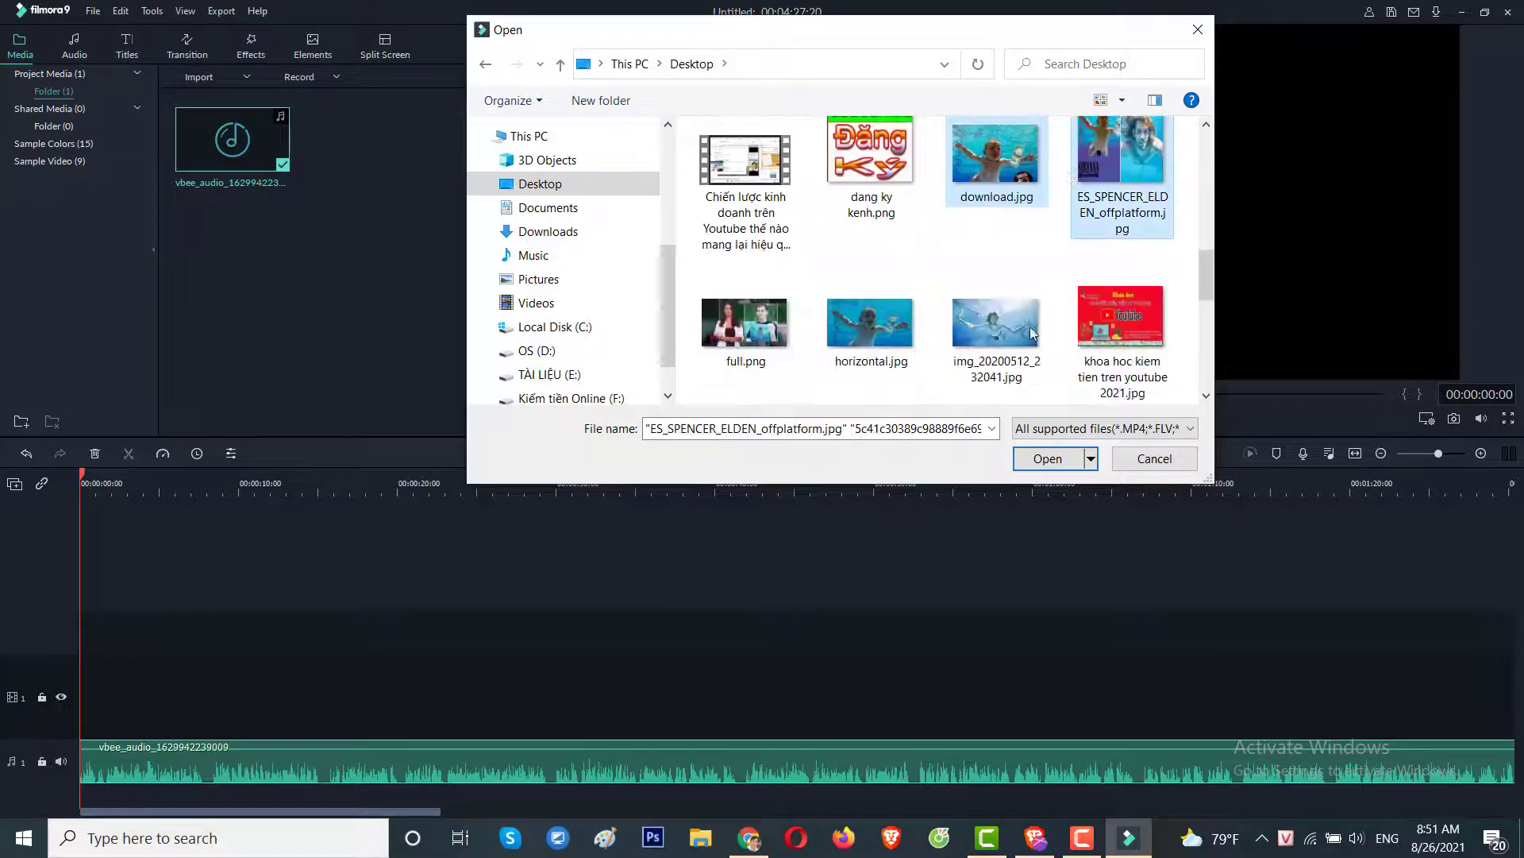
left_click(739, 349, "ctrl")
left_click(870, 334, "ctrl")
left_click(982, 353, "ctrl")
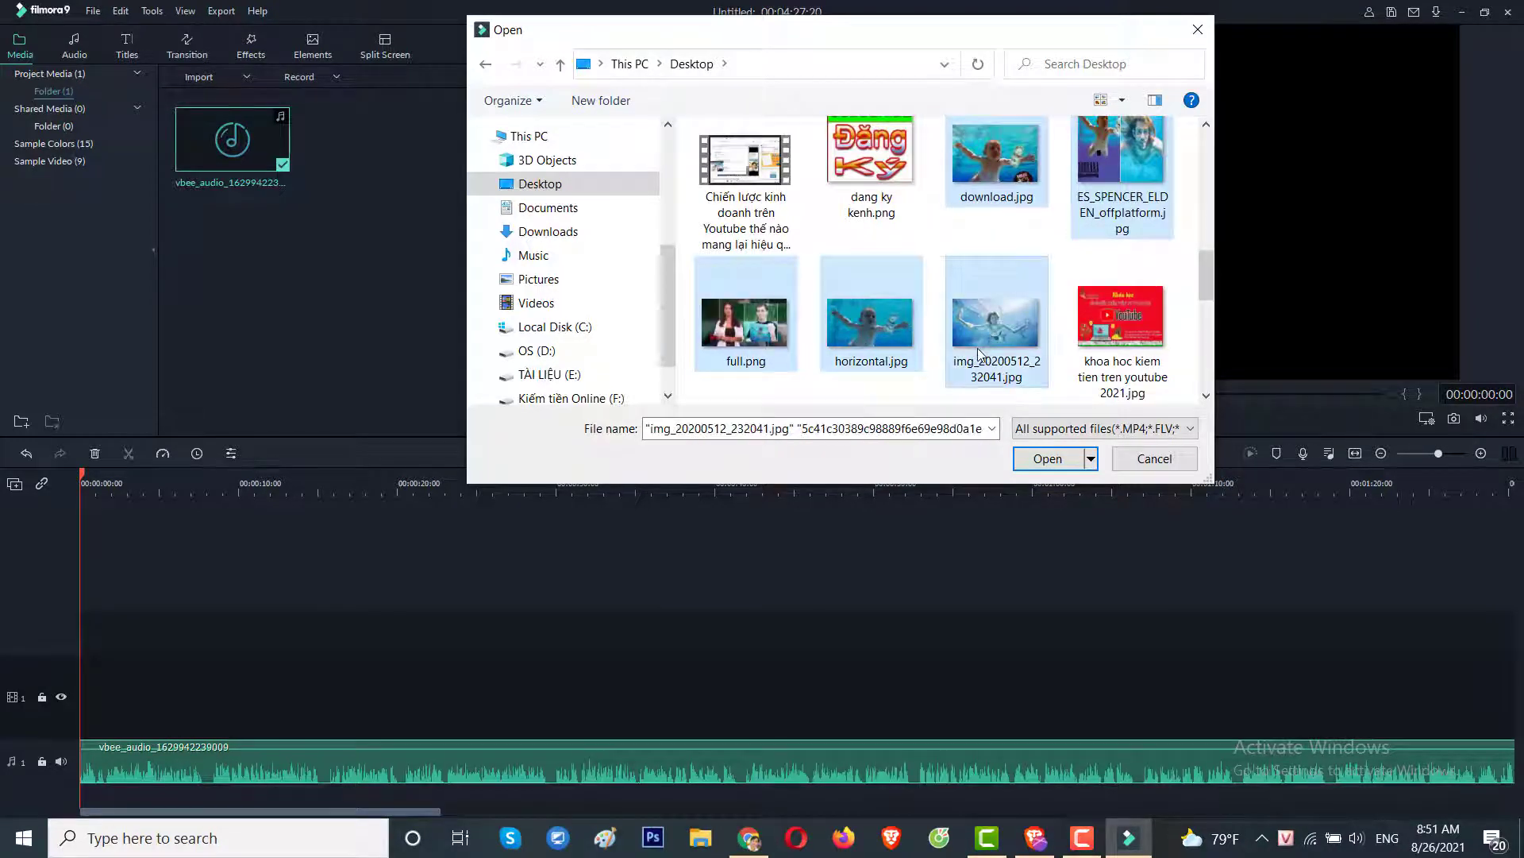
scroll(978, 354, "down", 2)
left_click(871, 329, "ctrl")
left_click(993, 334, "ctrl")
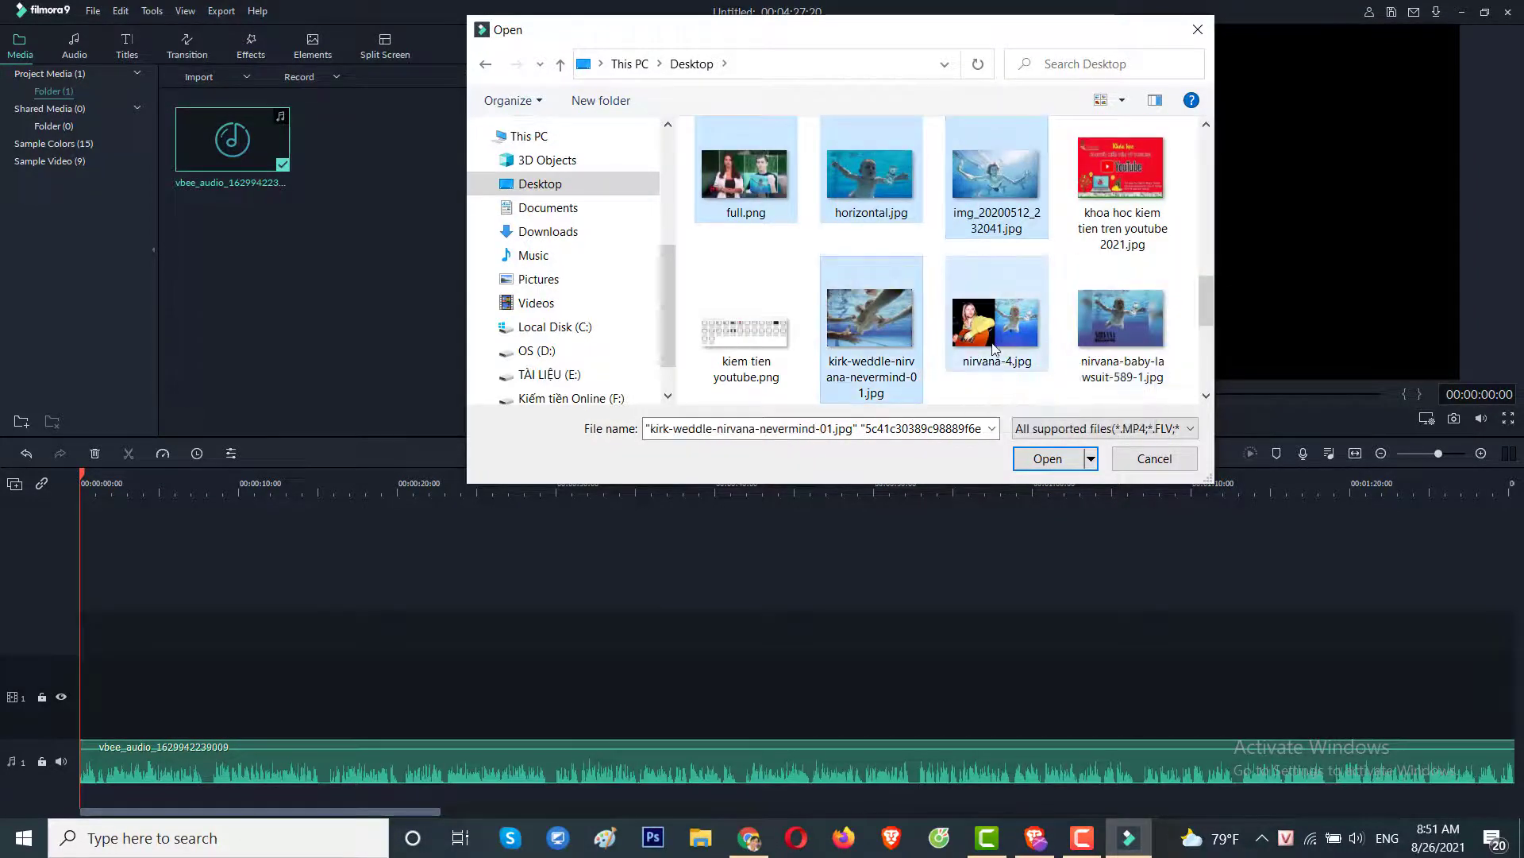
left_click(1103, 341, "ctrl")
scroll(1080, 352, "down", 2)
left_click(746, 310, "ctrl")
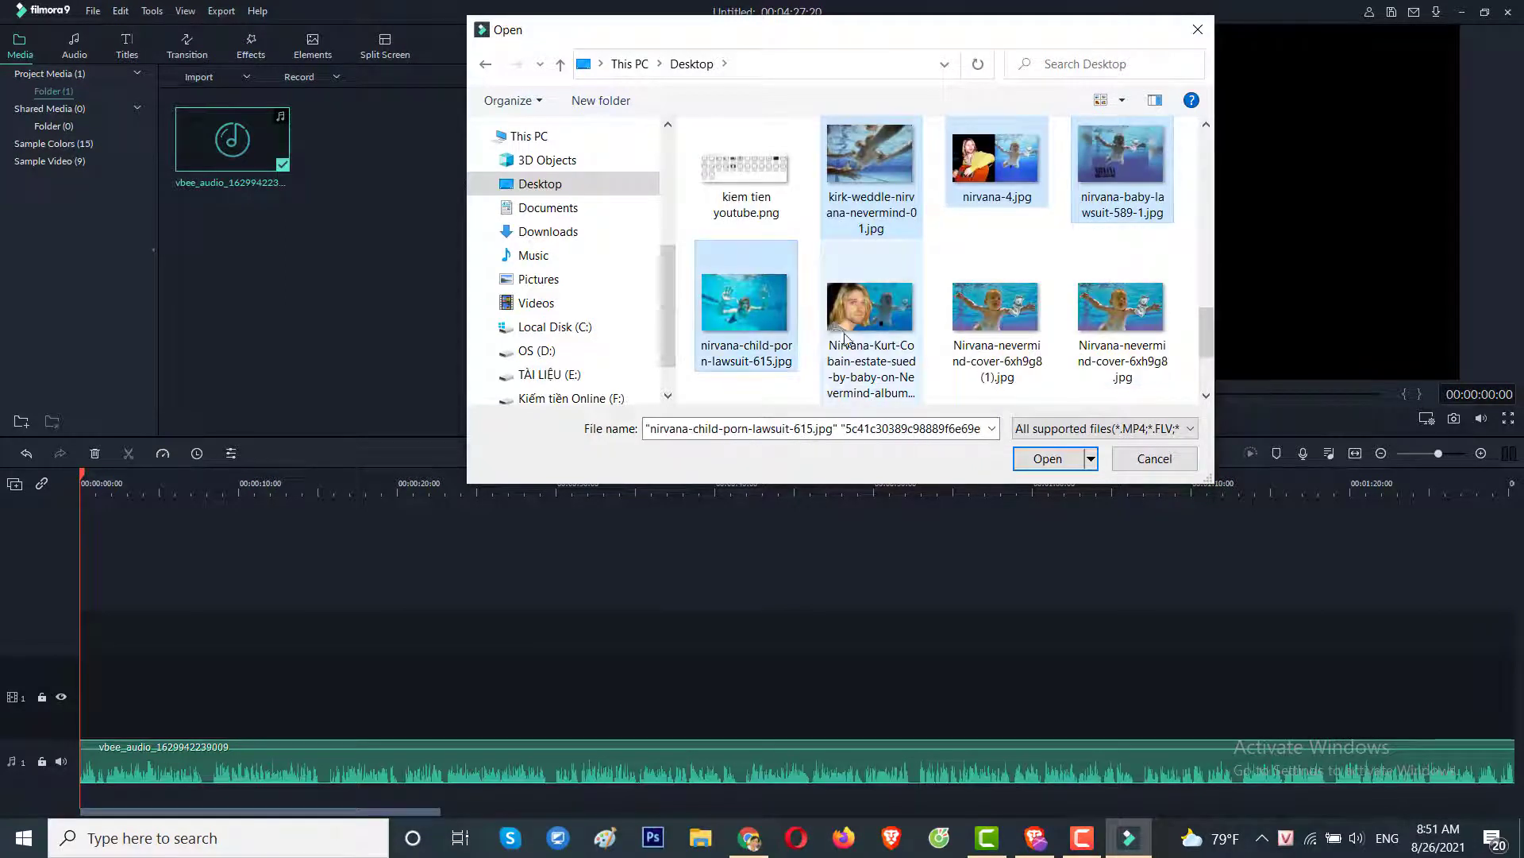
left_click(871, 334, "ctrl")
left_click(998, 330, "ctrl")
left_click(1111, 334, "ctrl")
scroll(1108, 337, "down", 2)
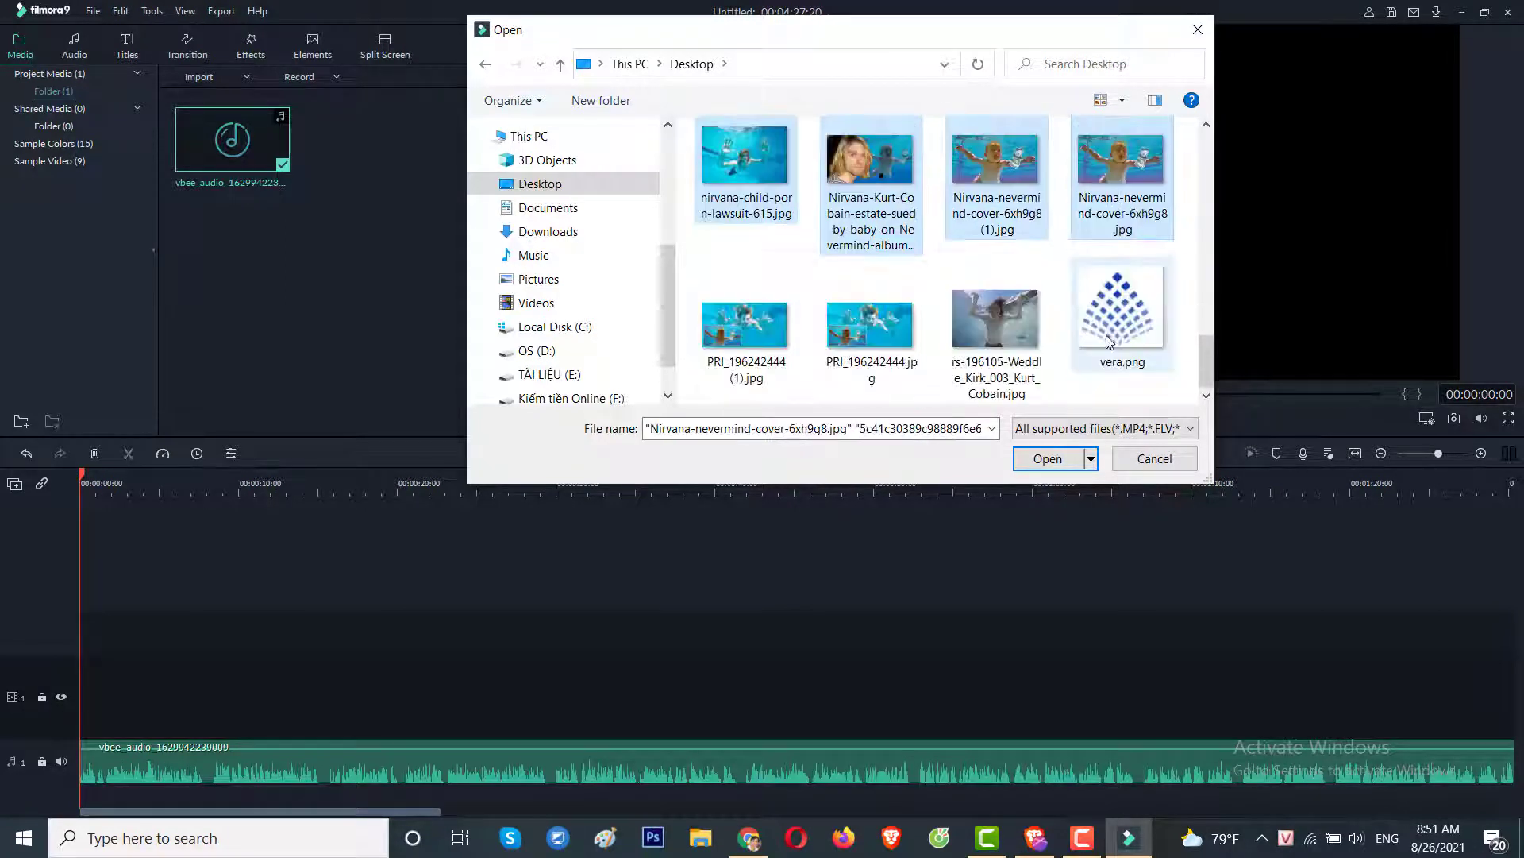
left_click(994, 328, "ctrl")
left_click(879, 335, "ctrl")
left_click(748, 326, "ctrl")
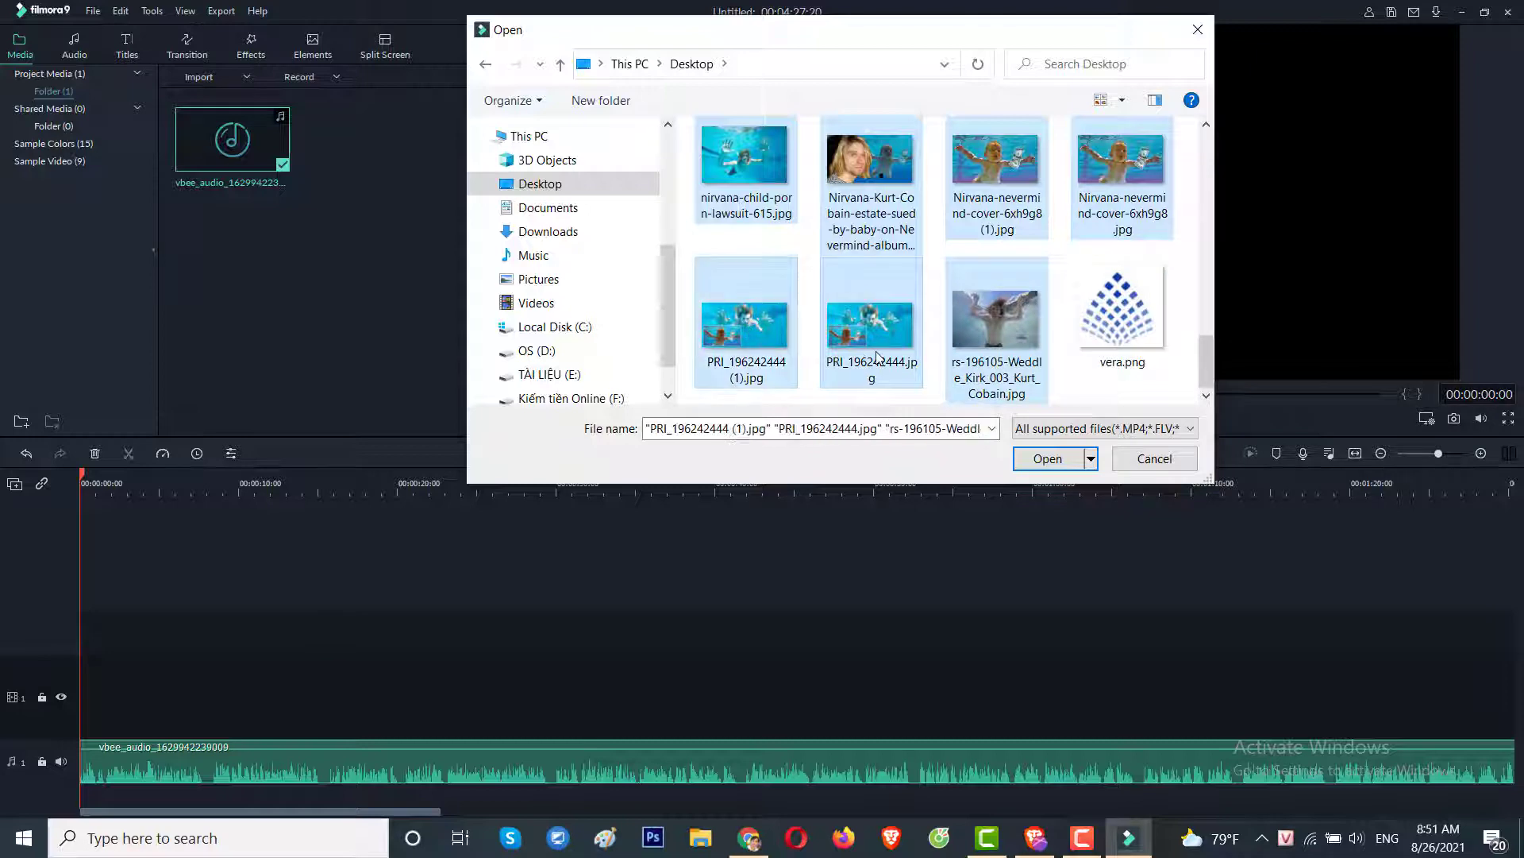
left_click(1045, 459)
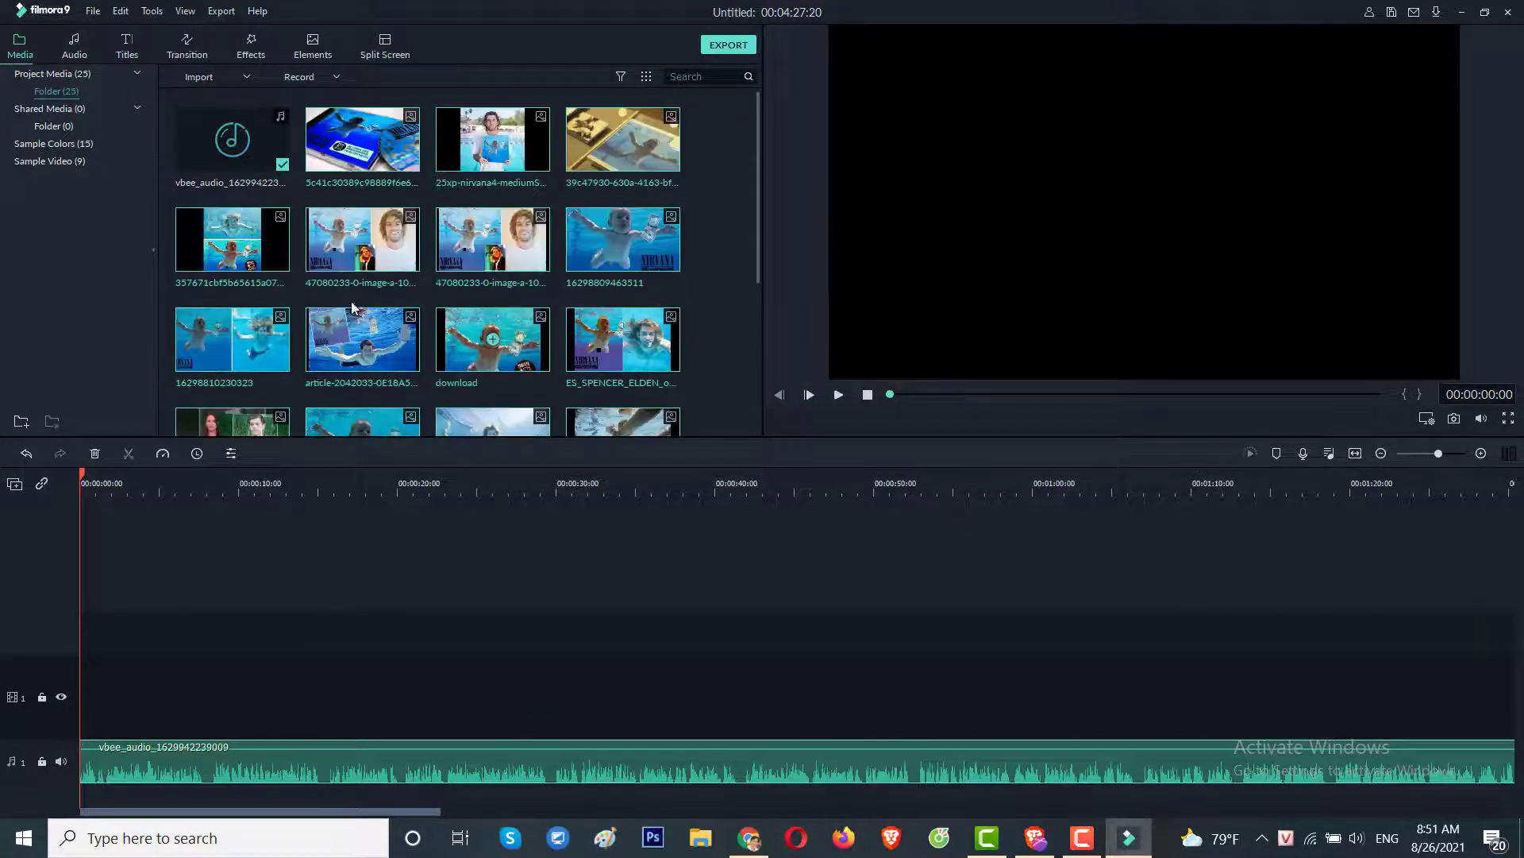
Lay the images on the video track, paste extra copies, and move the narration back to the start.
left_click_drag(271, 537, 74, 708)
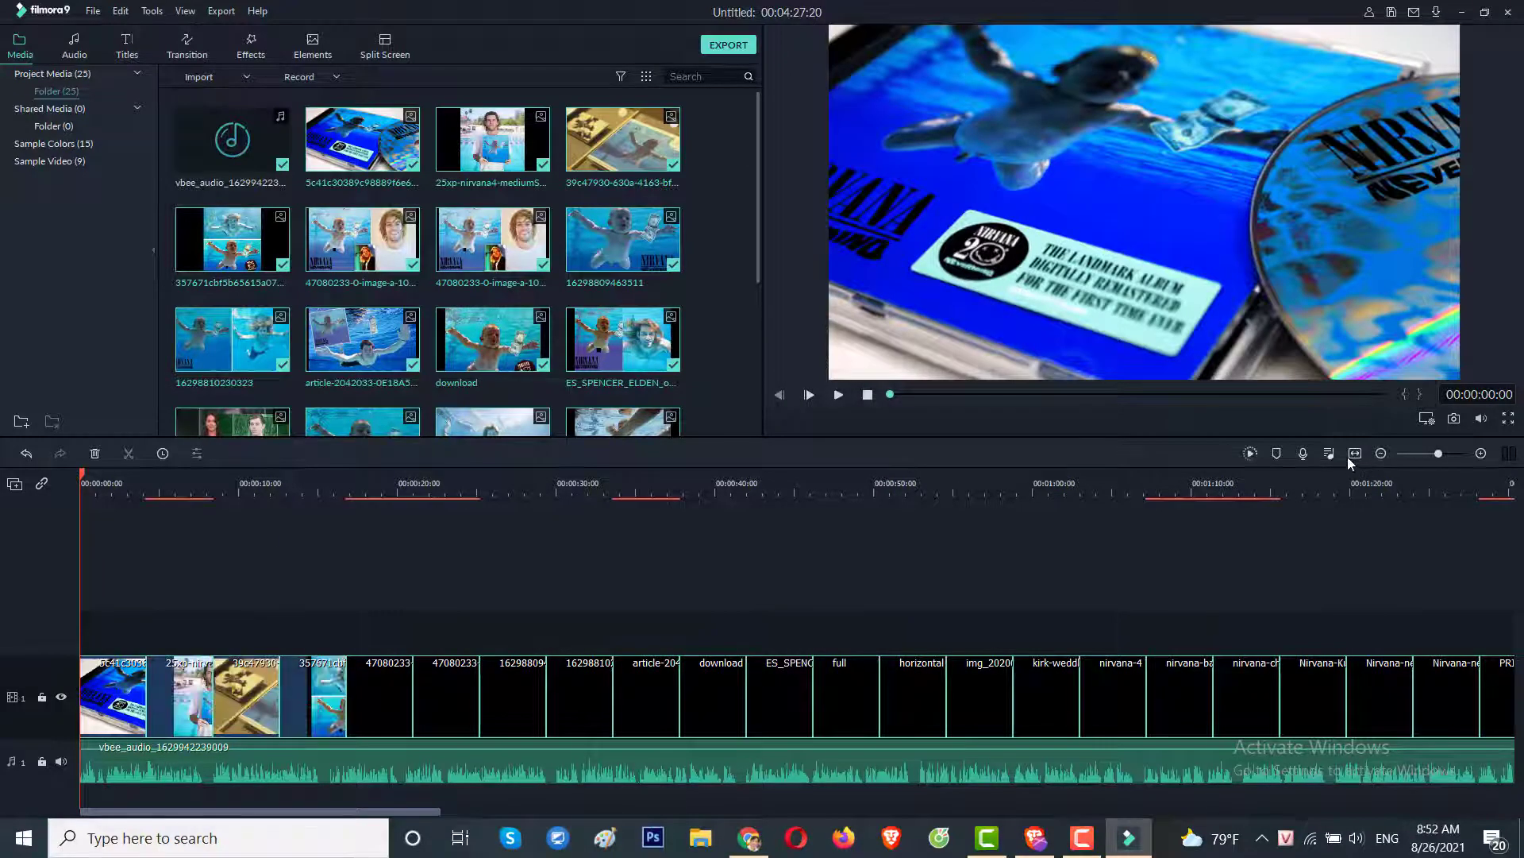
left_click(1354, 454)
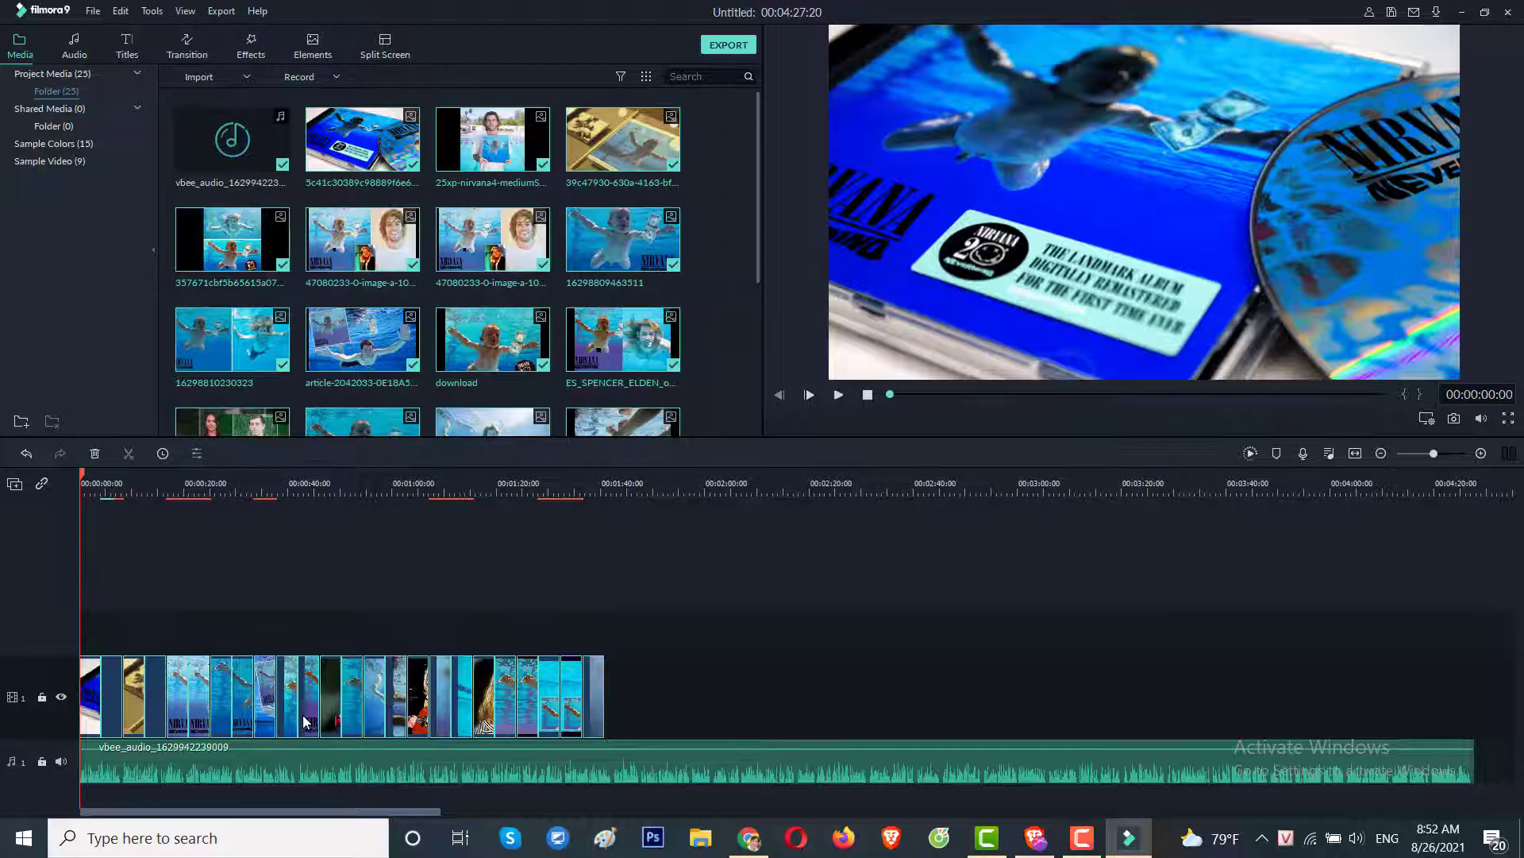
key("ctrl+v")
left_click(748, 758)
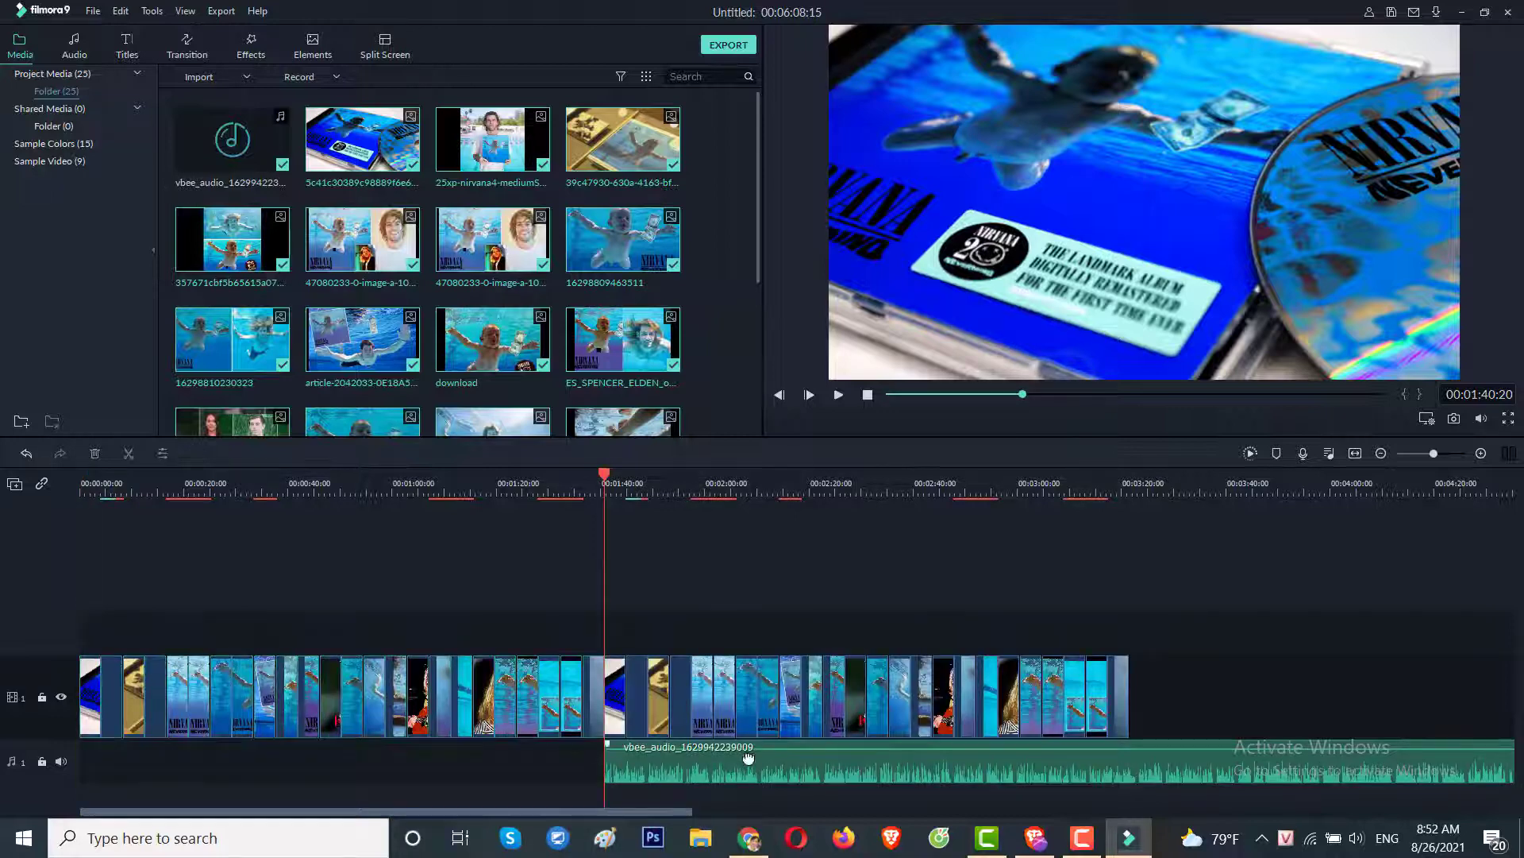
left_click_drag(742, 756, 21, 722)
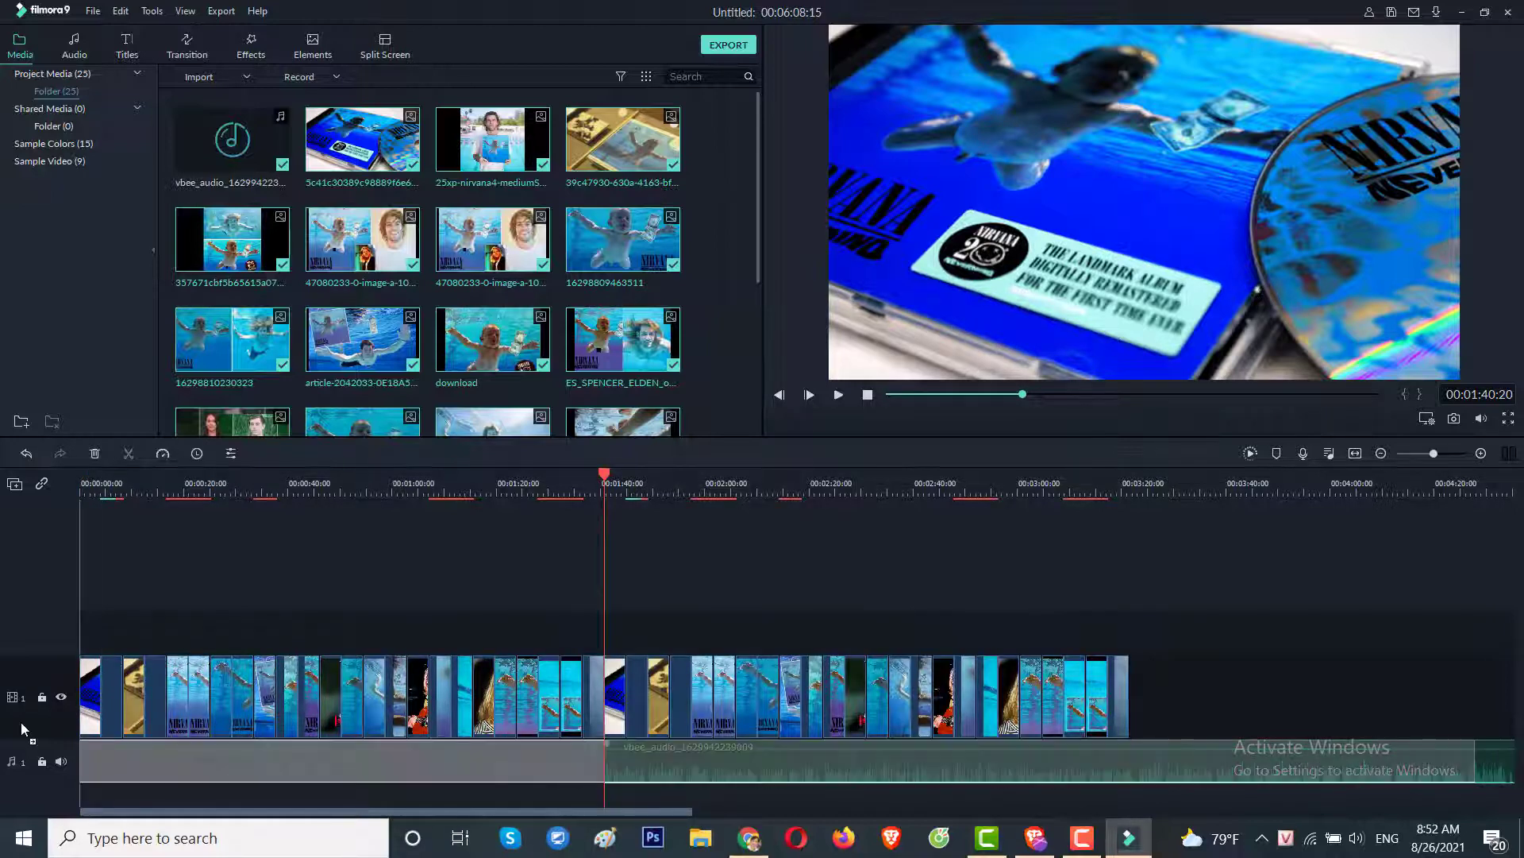
left_click(1191, 705)
left_click_drag(635, 634, 860, 709)
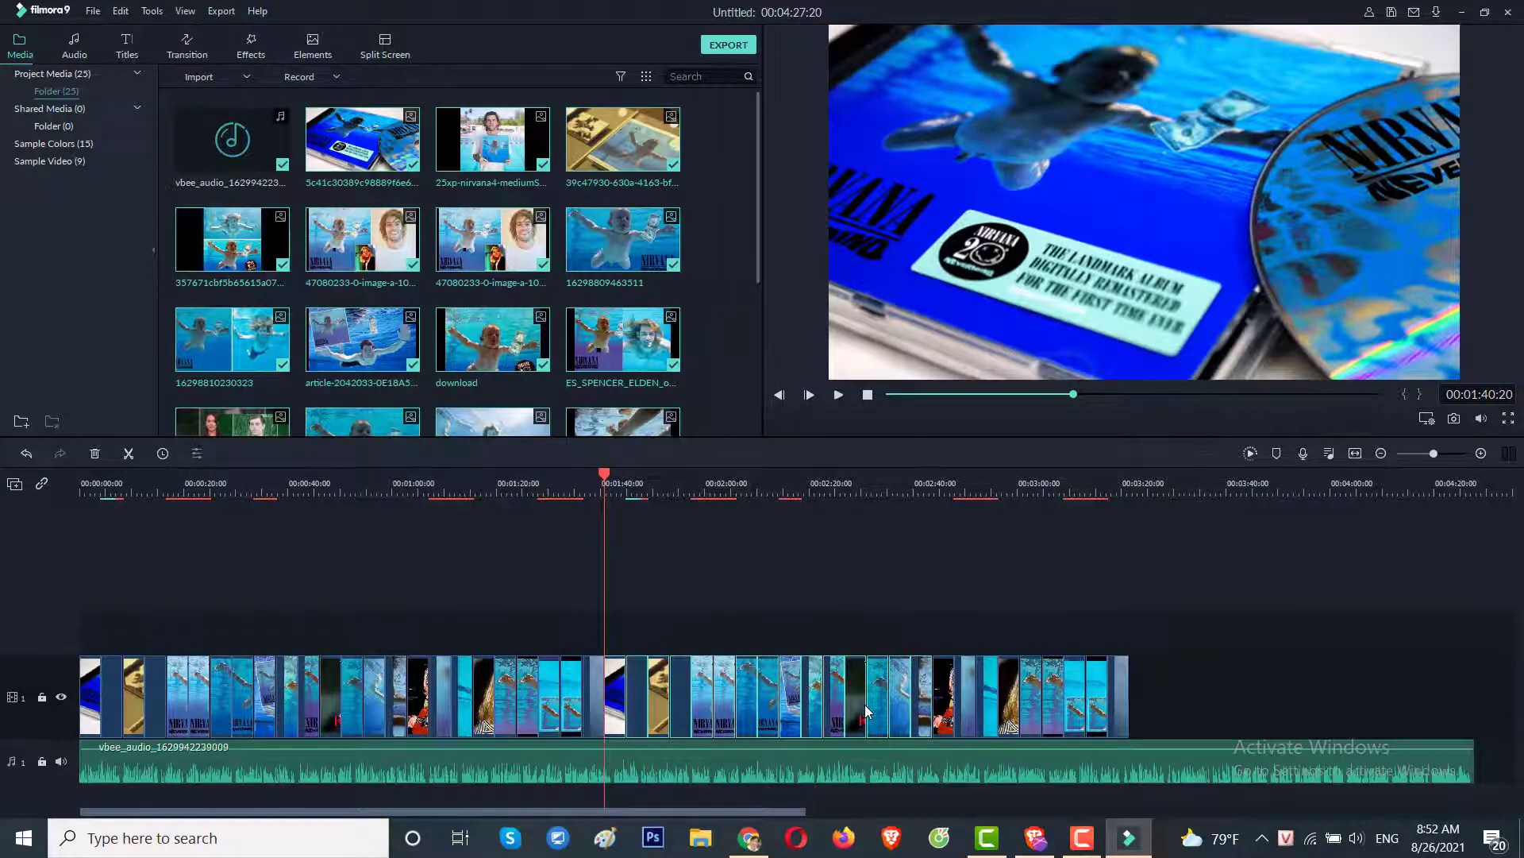
key("ctrl+v")
Stretch the last image clip toward the audio's end and preview the slideshow from the start.
left_click(1454, 701)
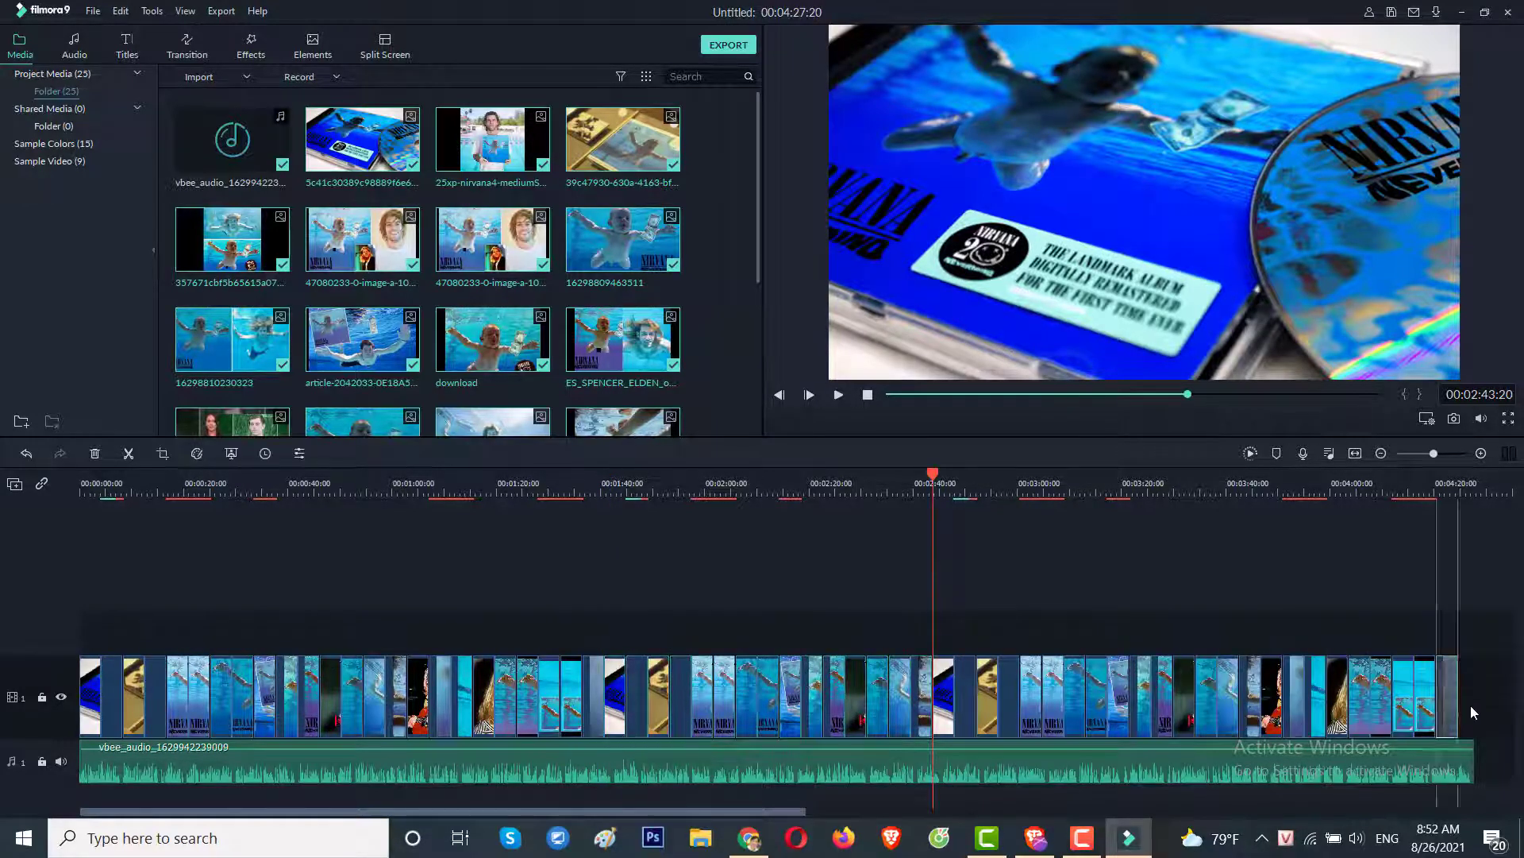
left_click_drag(1458, 704, 1463, 701)
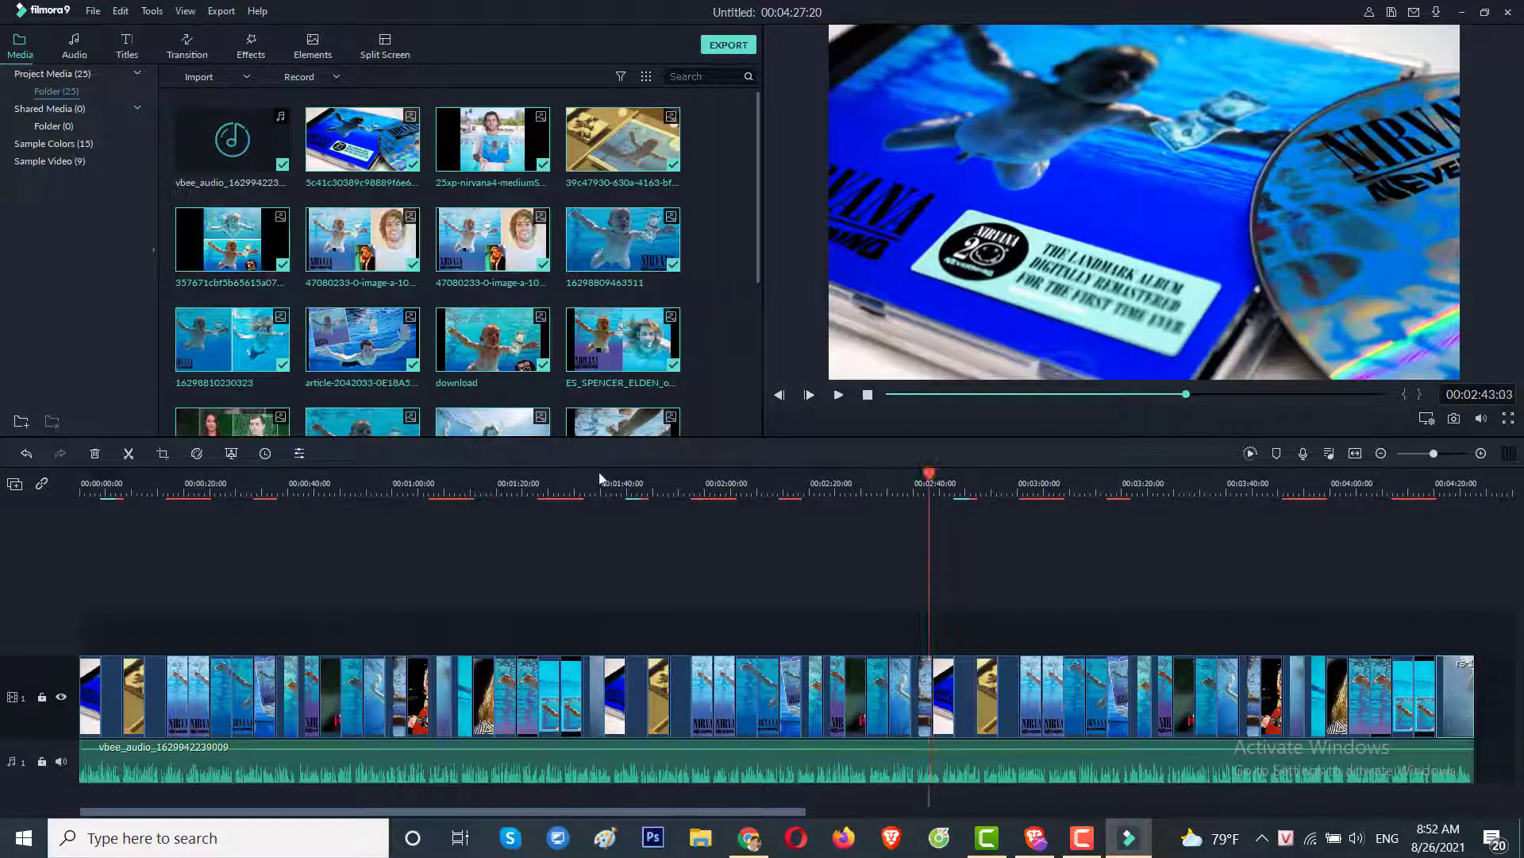
key("Home")
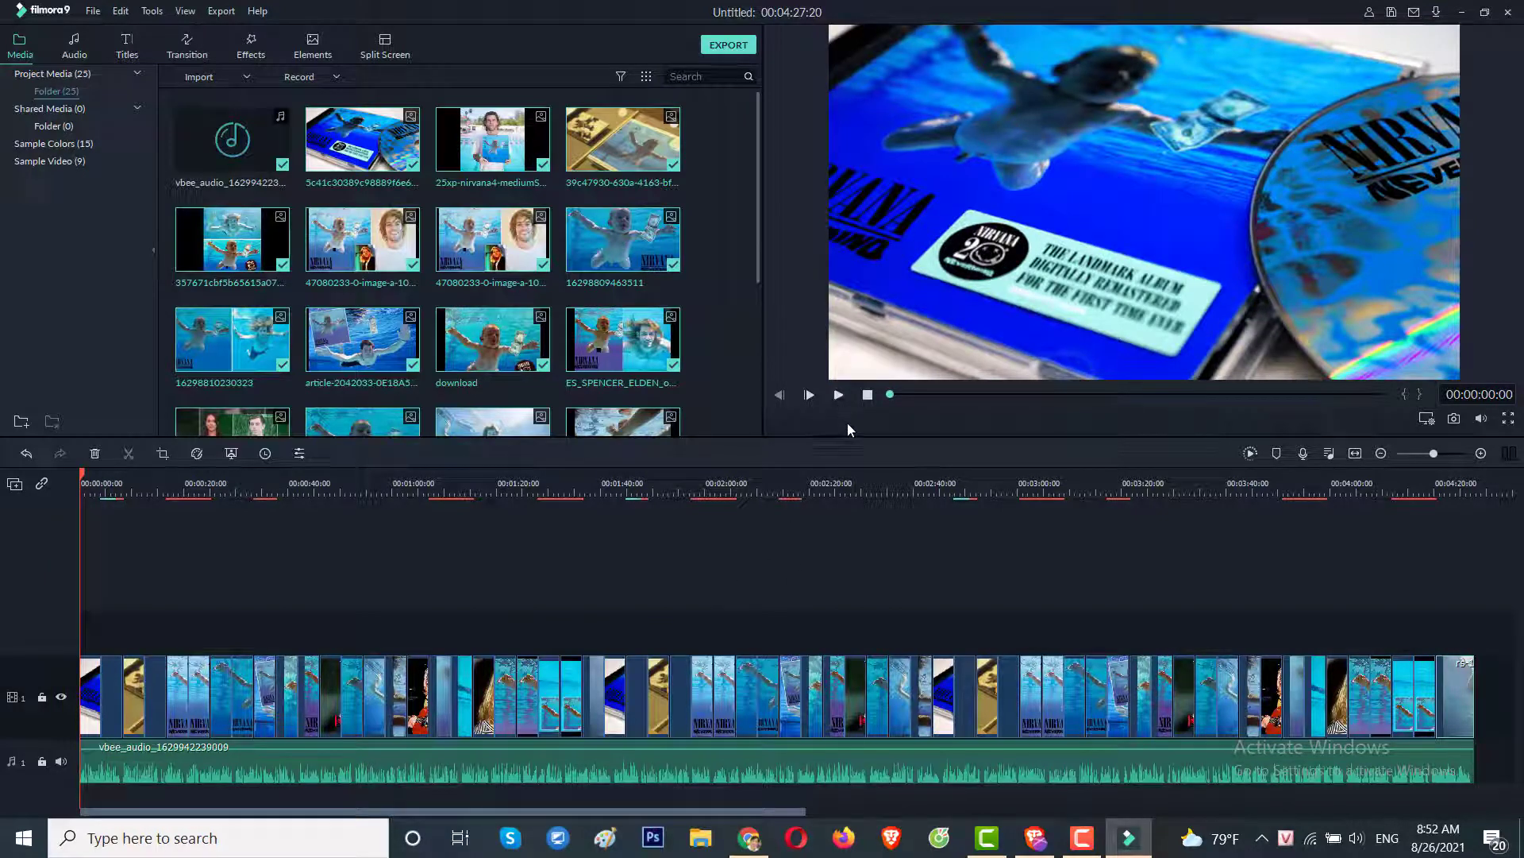
key("space")
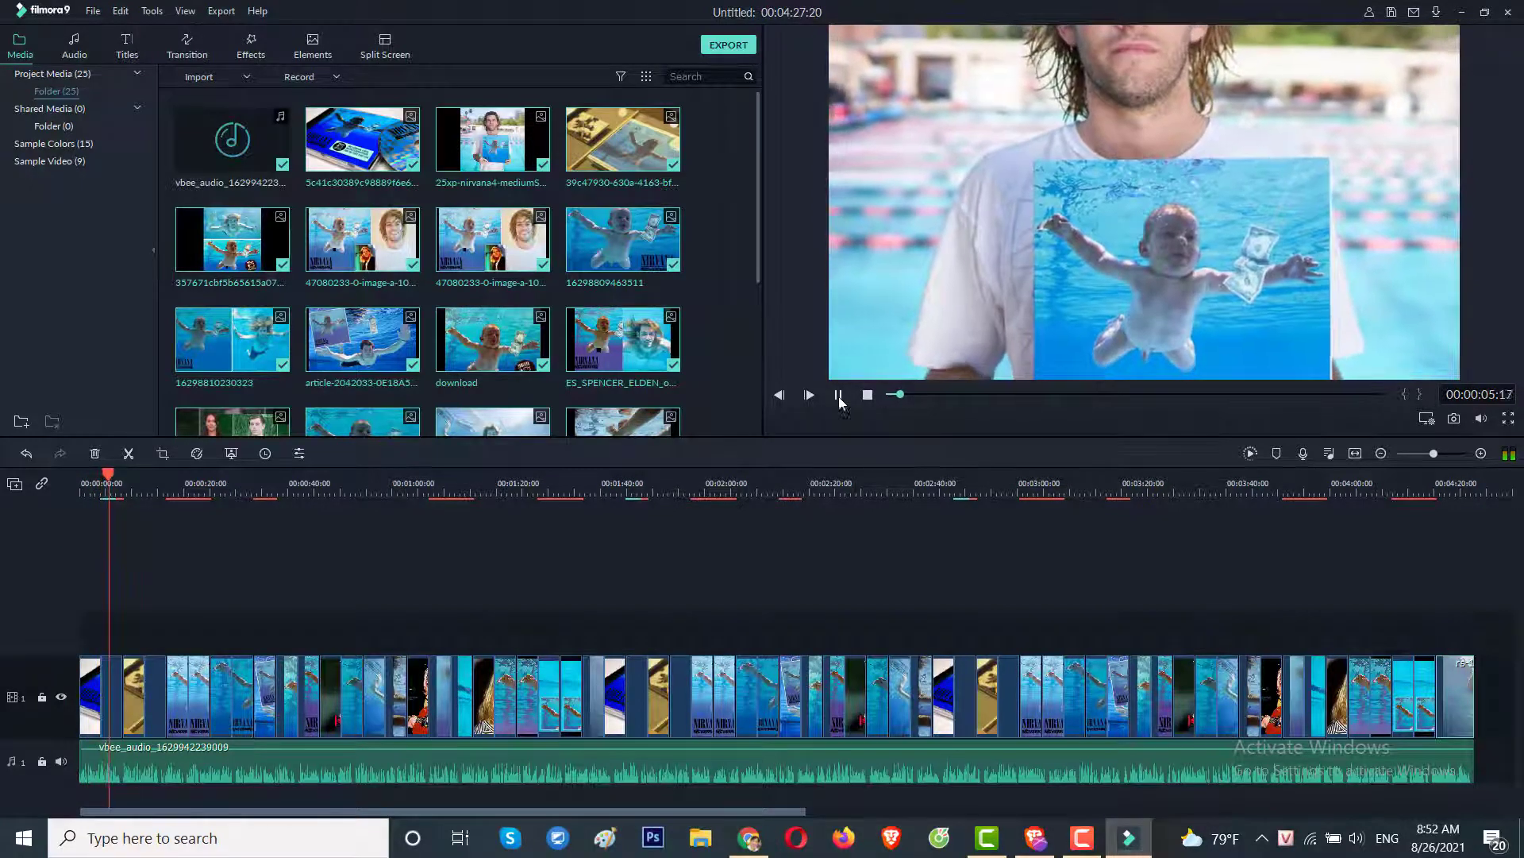
left_click(839, 397)
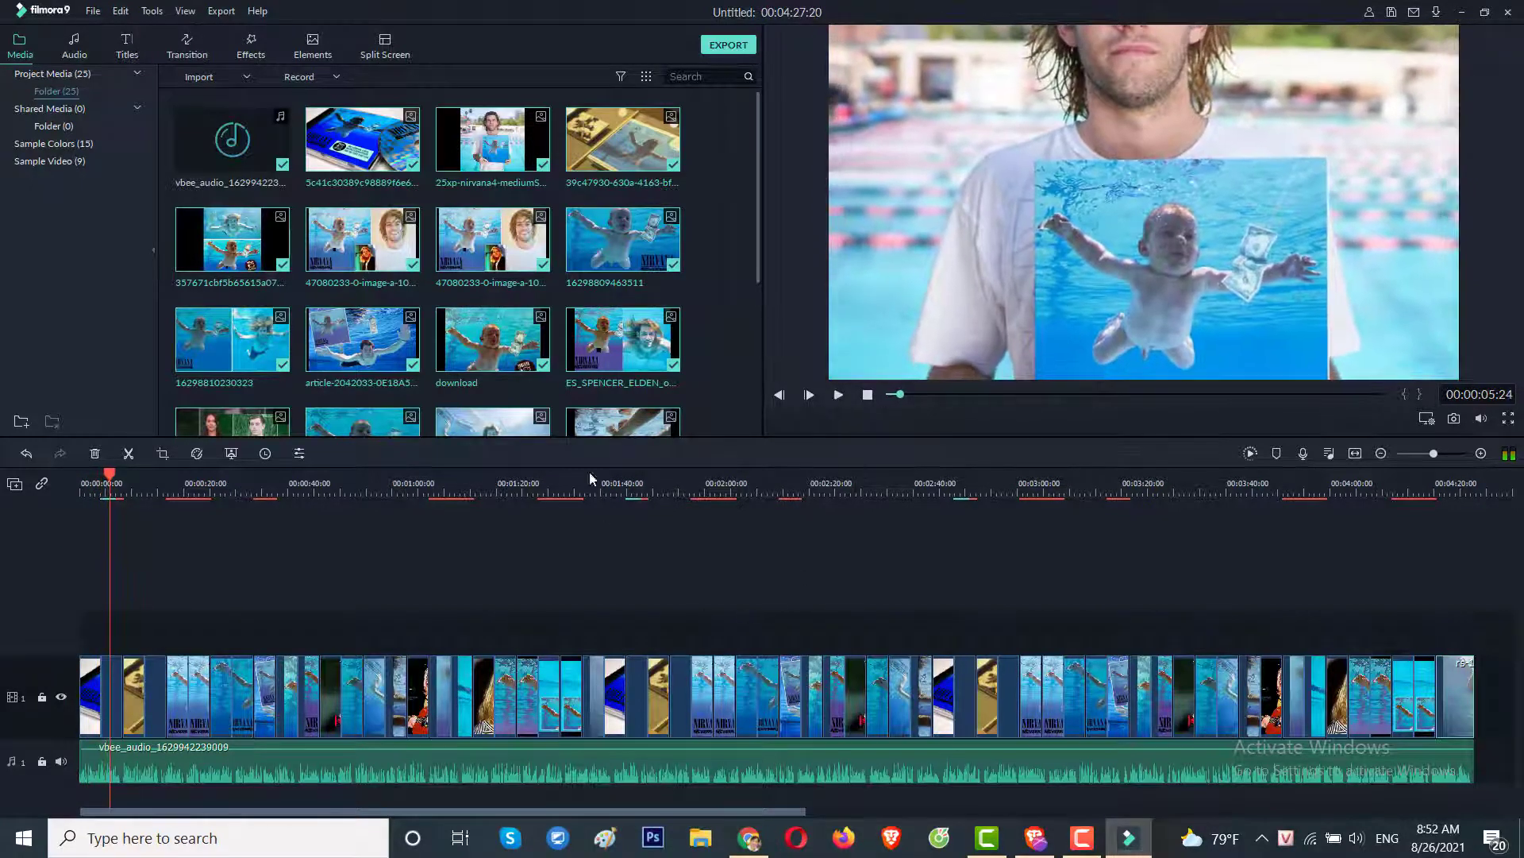
In Editing preferences, set the default transition duration to 00:00:03:05.
left_click(96, 14)
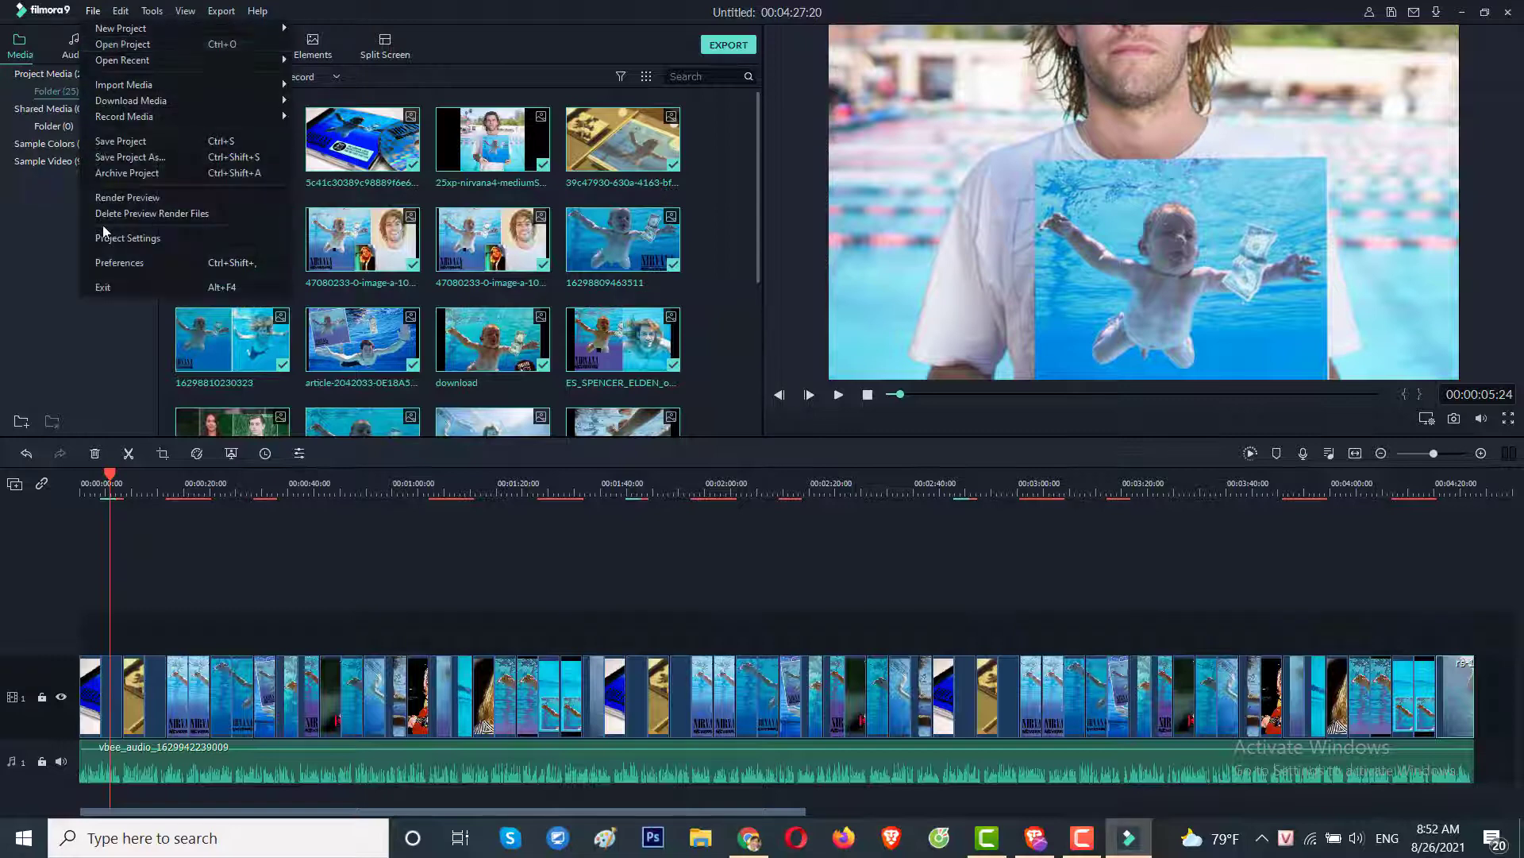
left_click(114, 264)
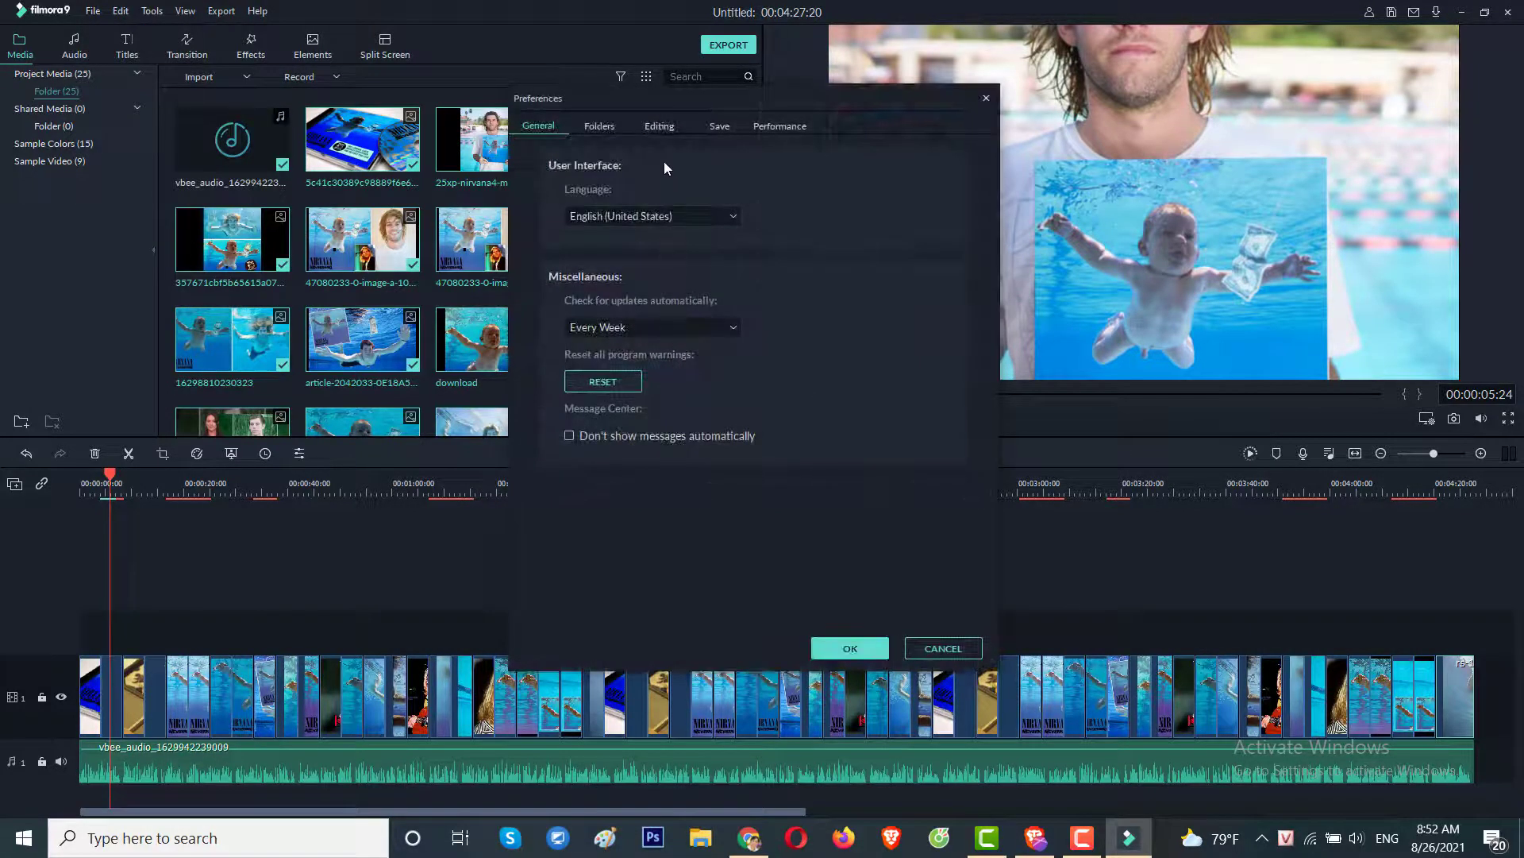
left_click(659, 127)
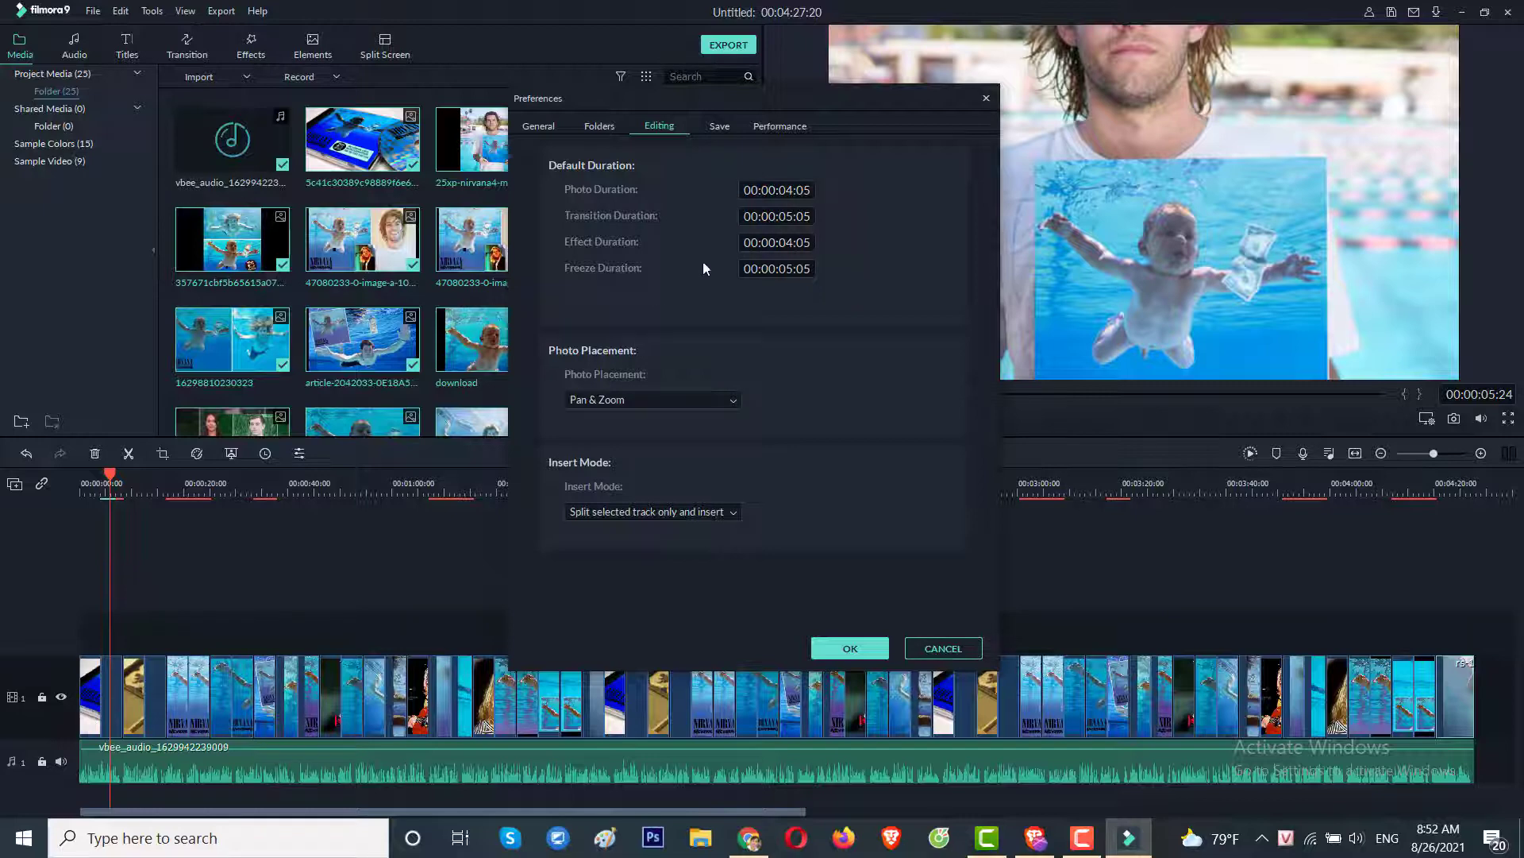
double_click(789, 217)
left_click(790, 216)
key("Delete")
type("3")
Set effect and photo durations to 00:00:05:05, confirm, and dismiss the Chrome notification.
double_click(790, 242)
left_click(800, 268)
key("BackSpace")
type("5")
double_click(786, 190)
left_click(786, 190)
key("BackSpace")
type("5")
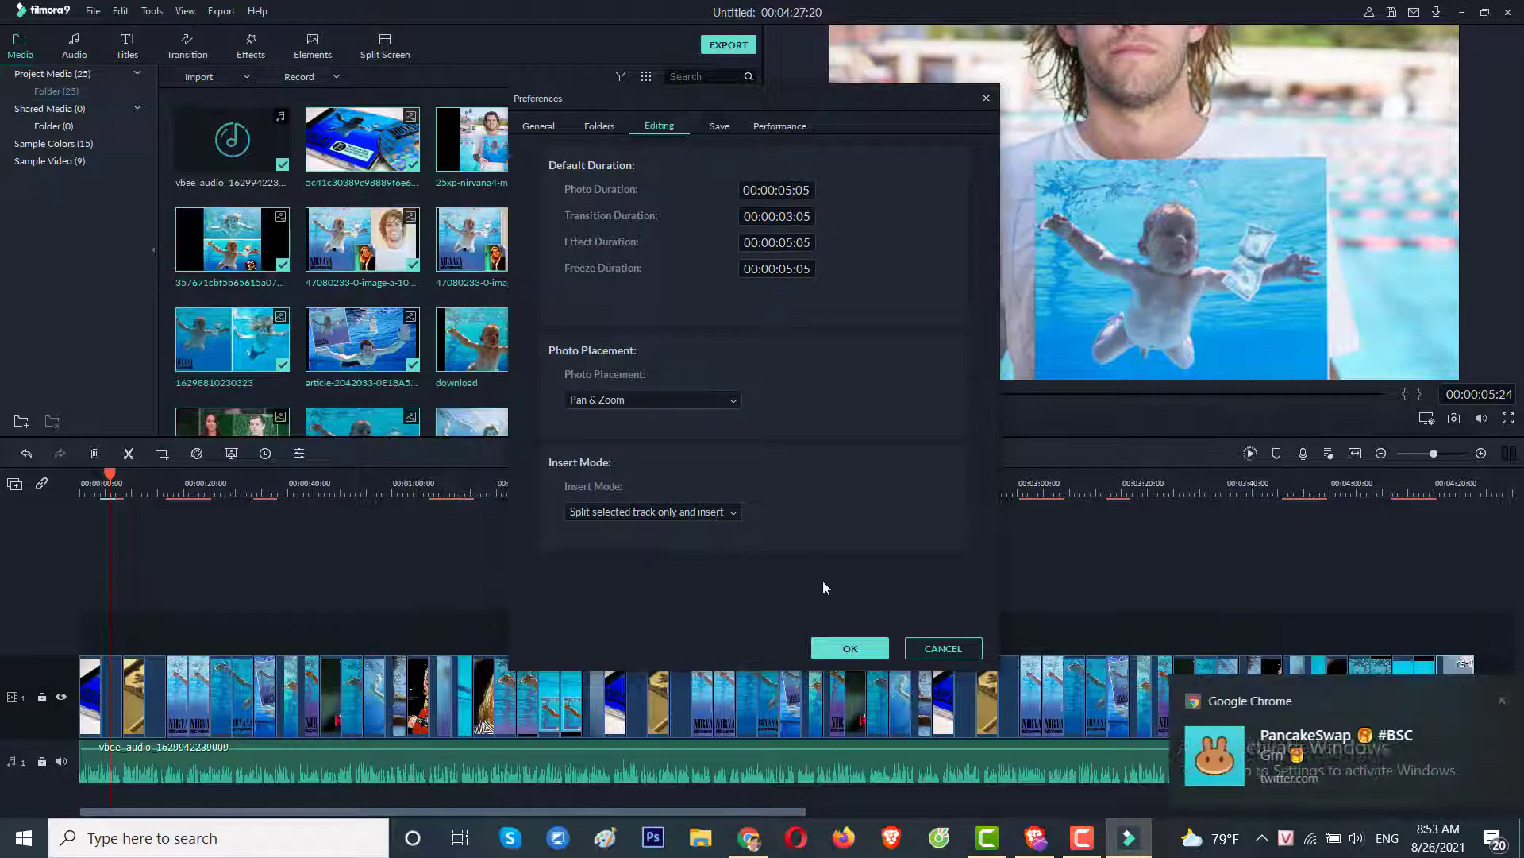
left_click(848, 650)
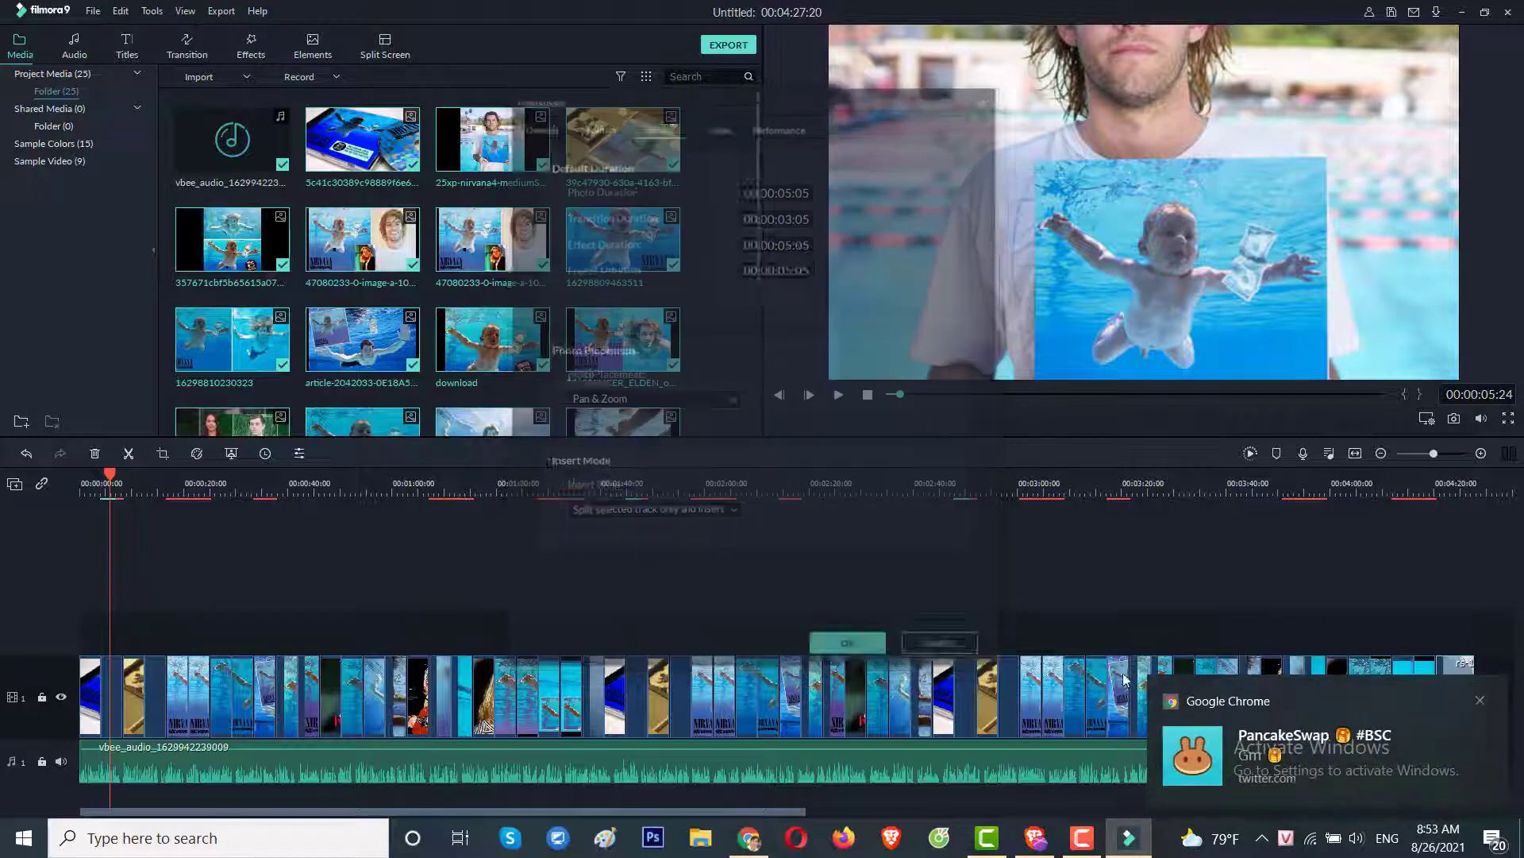
left_click(1480, 700)
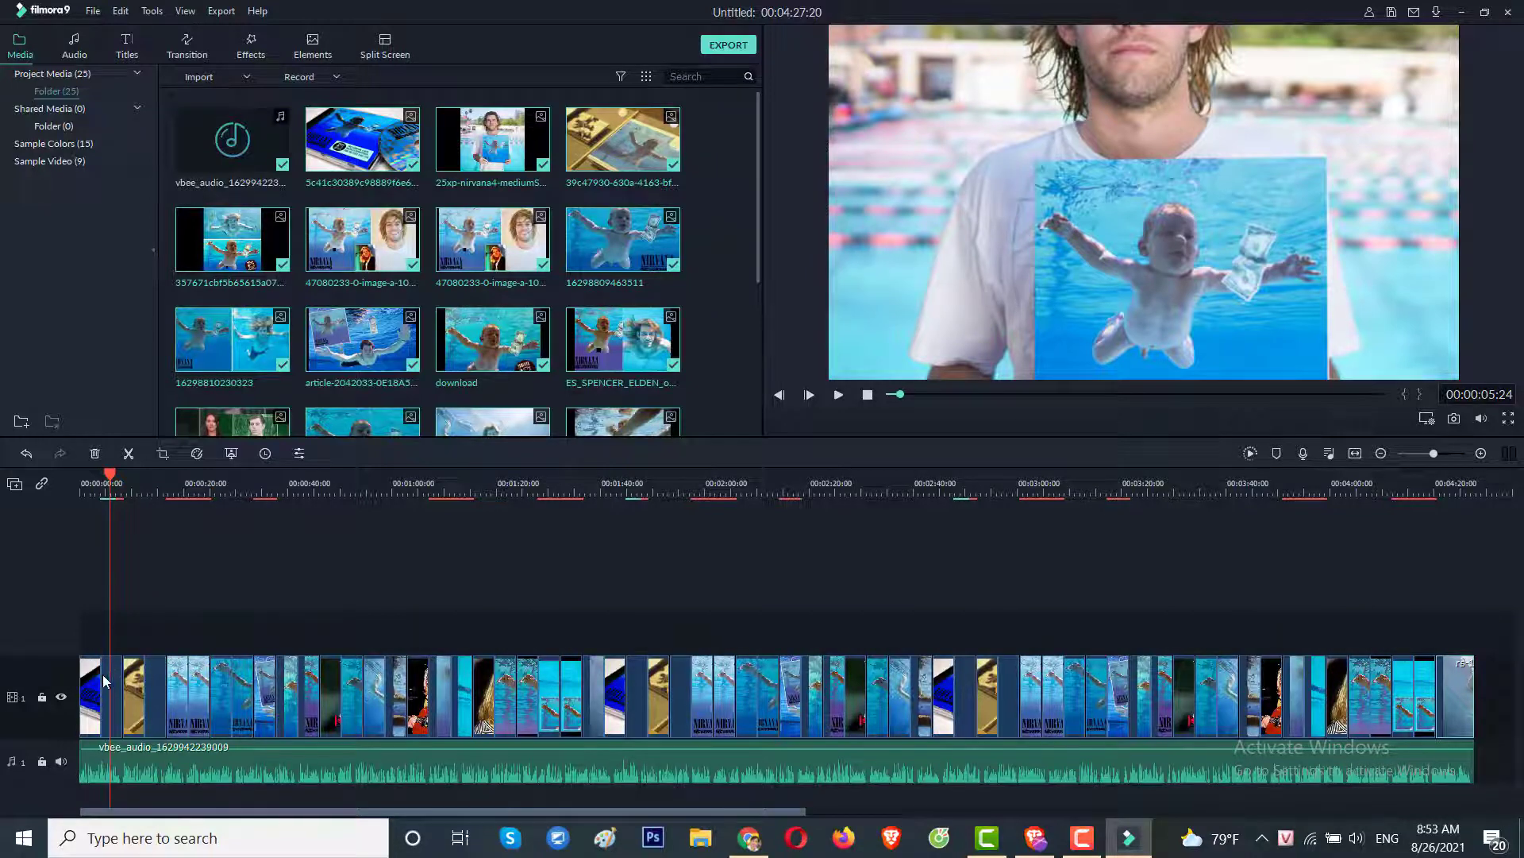
Scrub and play back the slideshow preview, then bring up the 178-item Transition library.
scroll(344, 524, "up", 3)
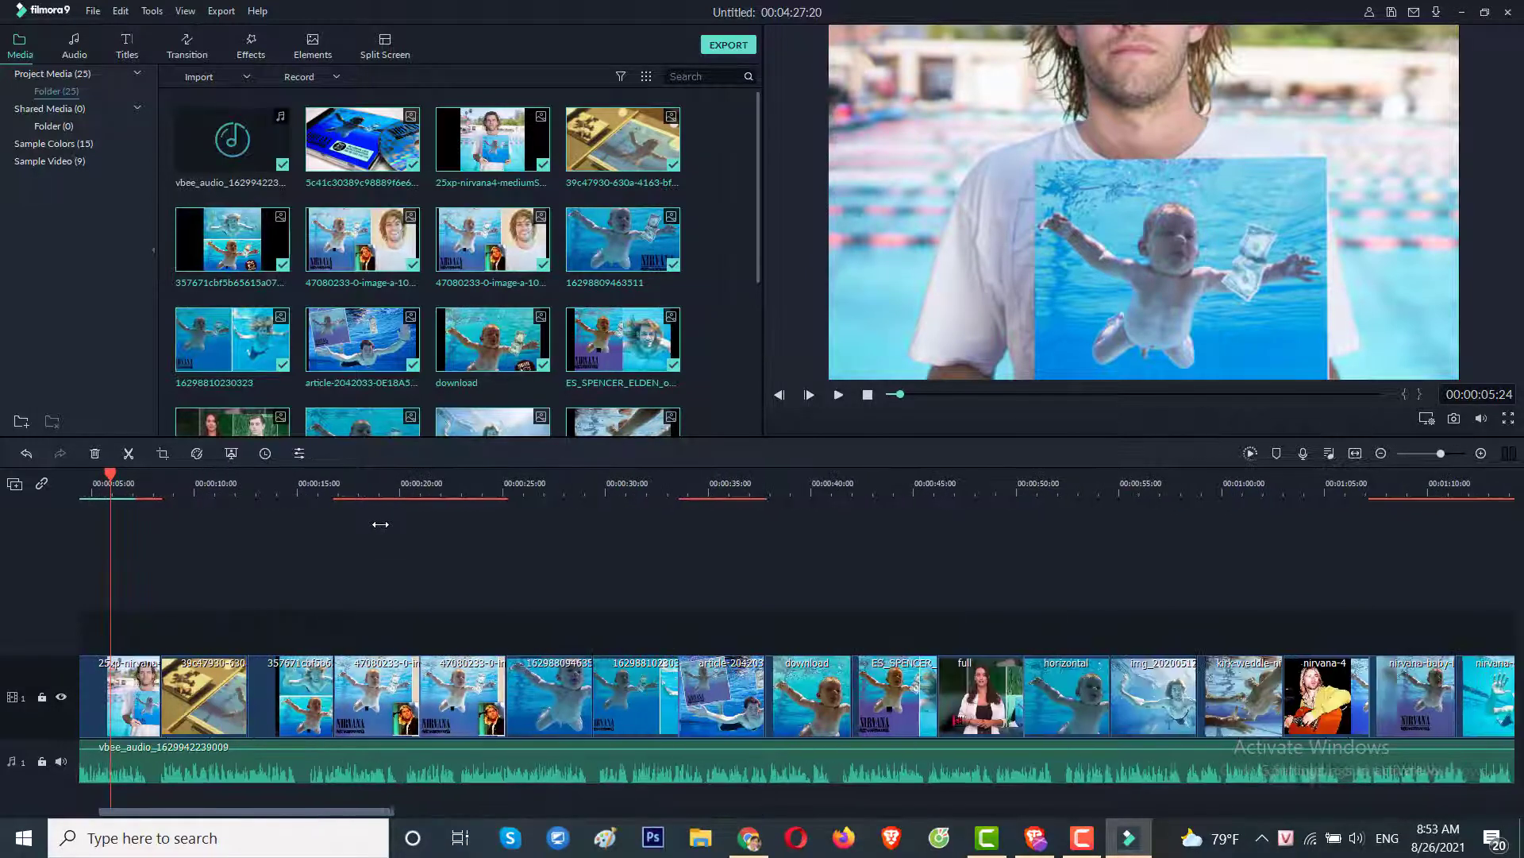
left_click_drag(110, 483, 9, 487)
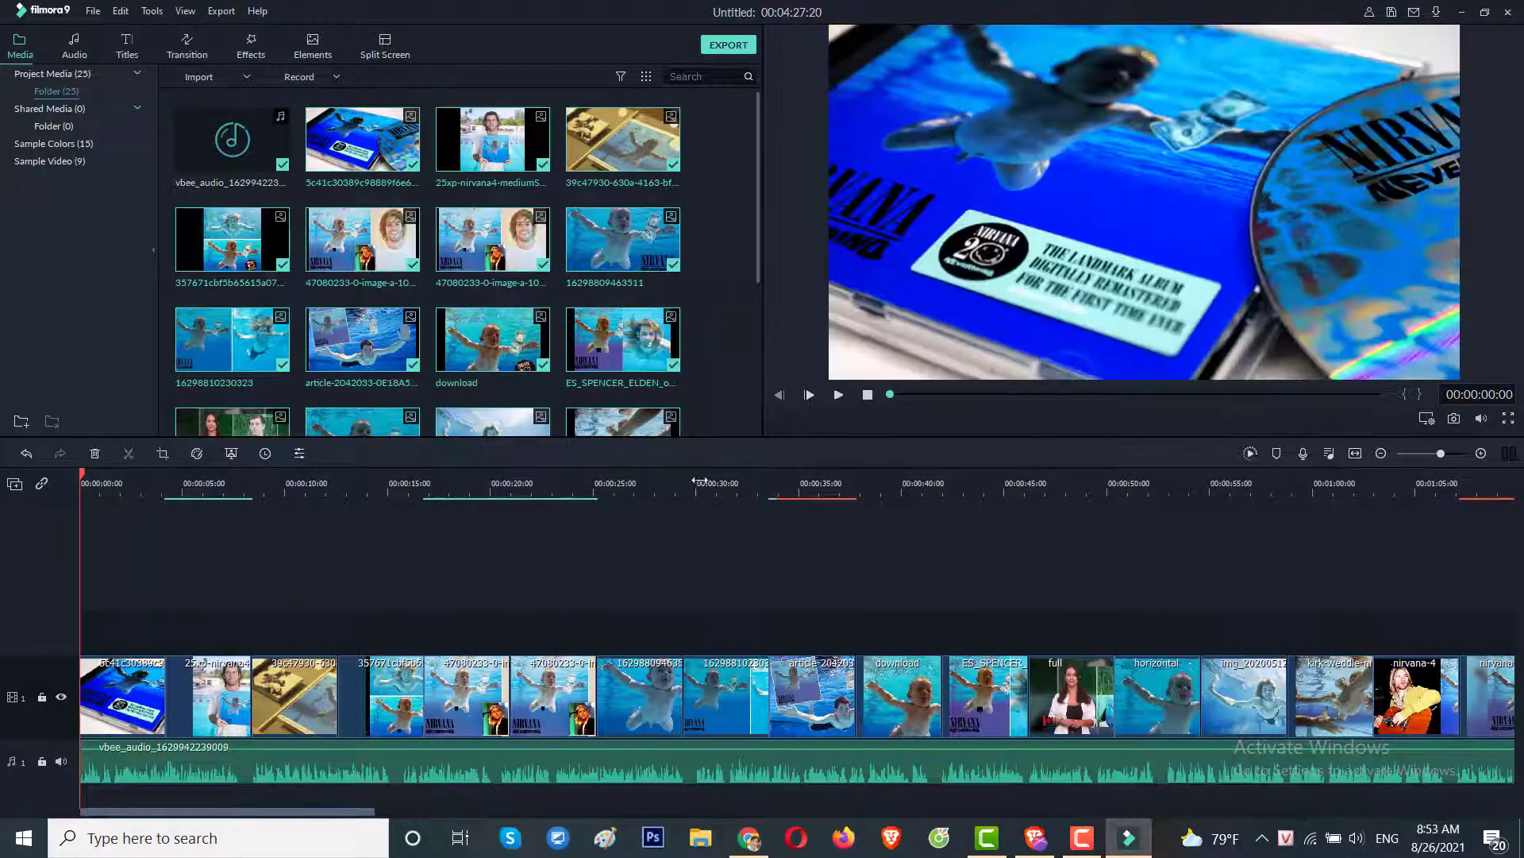
left_click(839, 396)
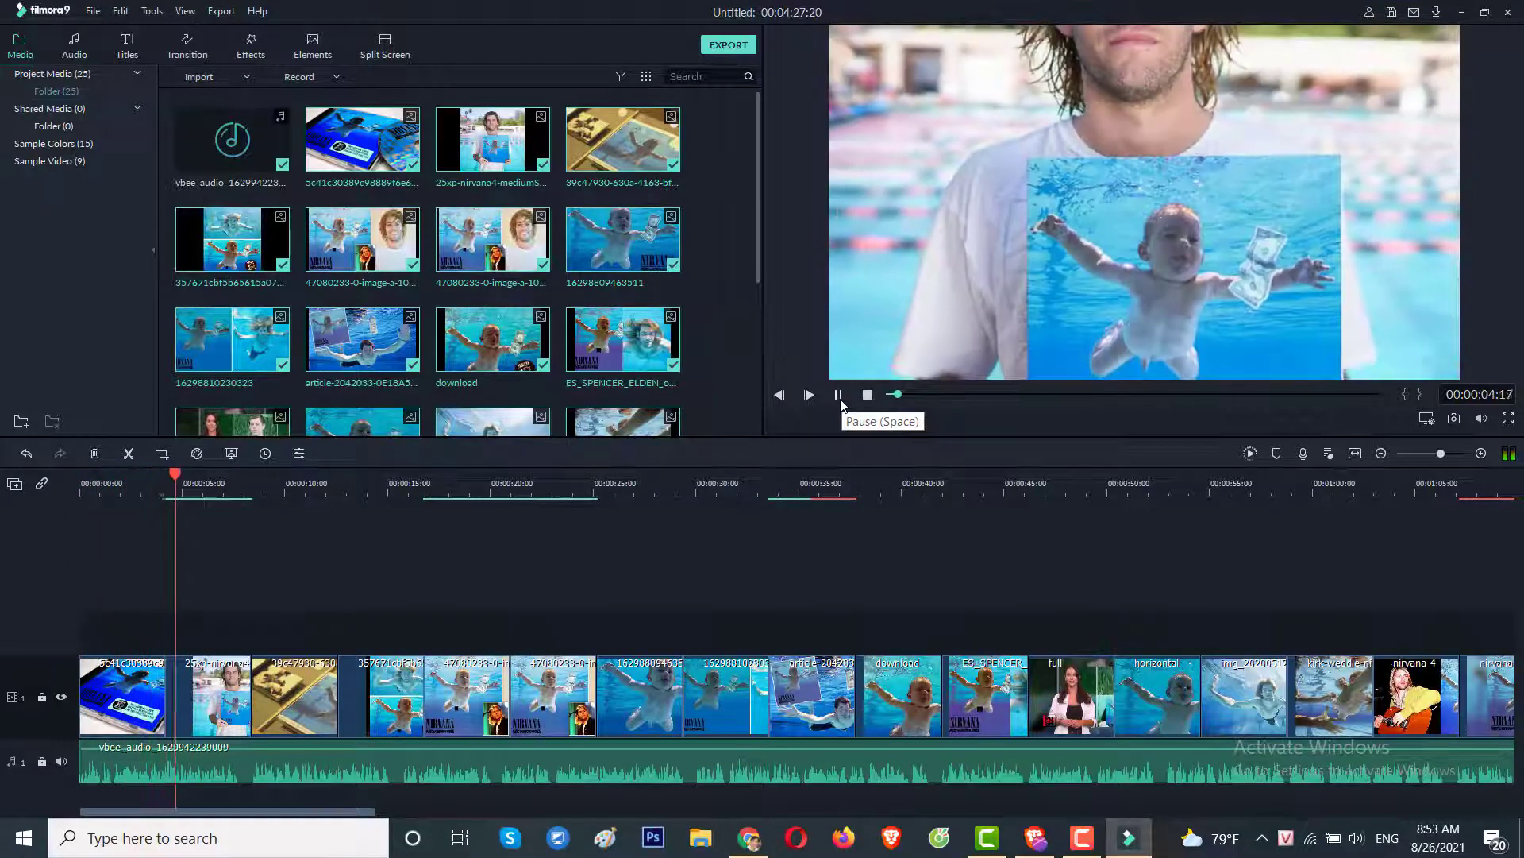
left_click(839, 395)
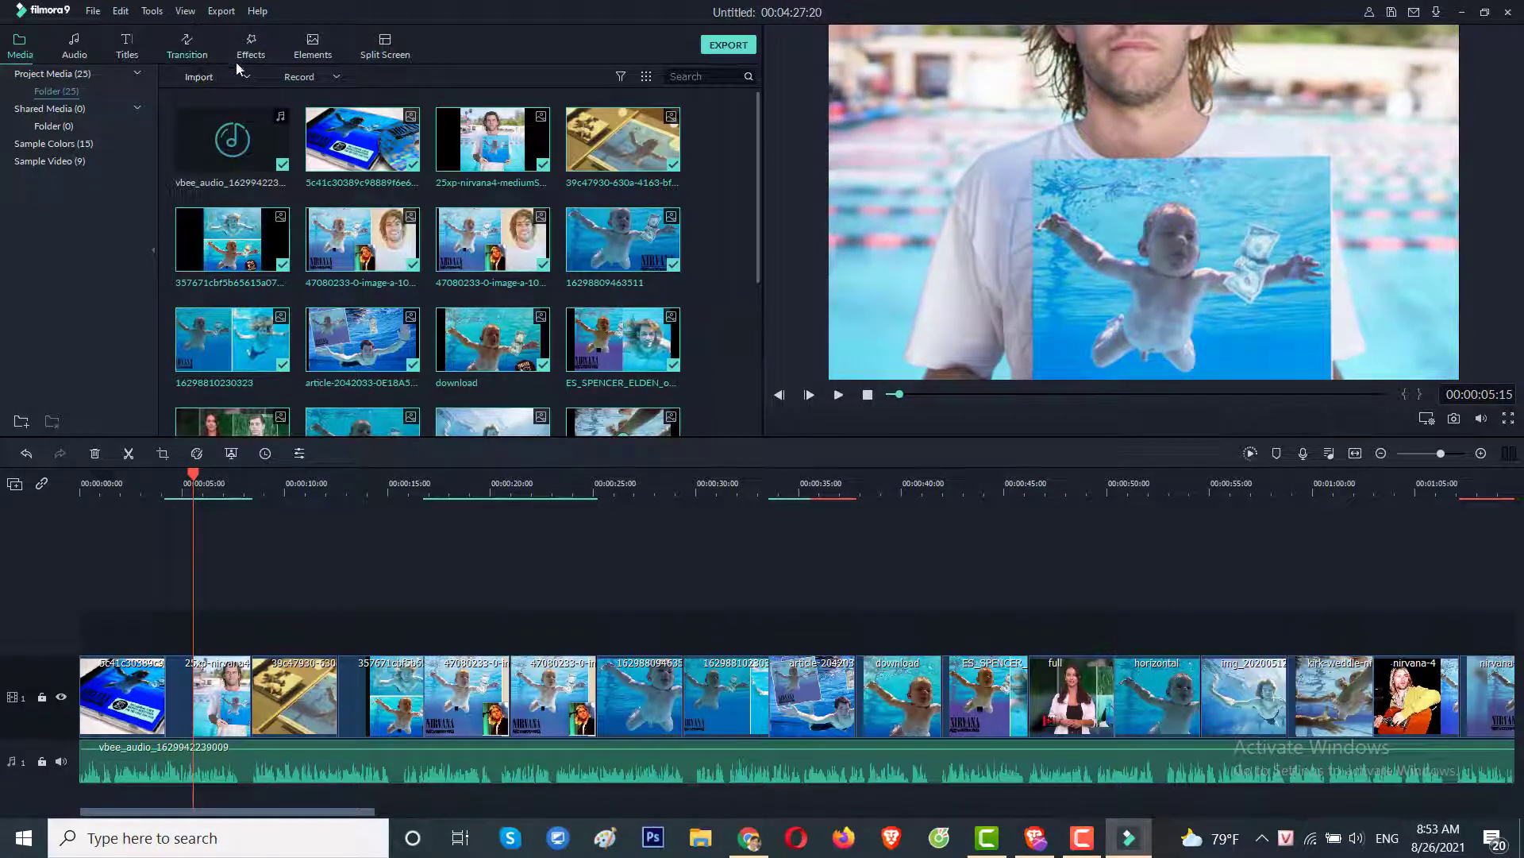
left_click(186, 46)
Add the Bar transition after the first clip and preview it from about 2 seconds.
left_click(493, 139)
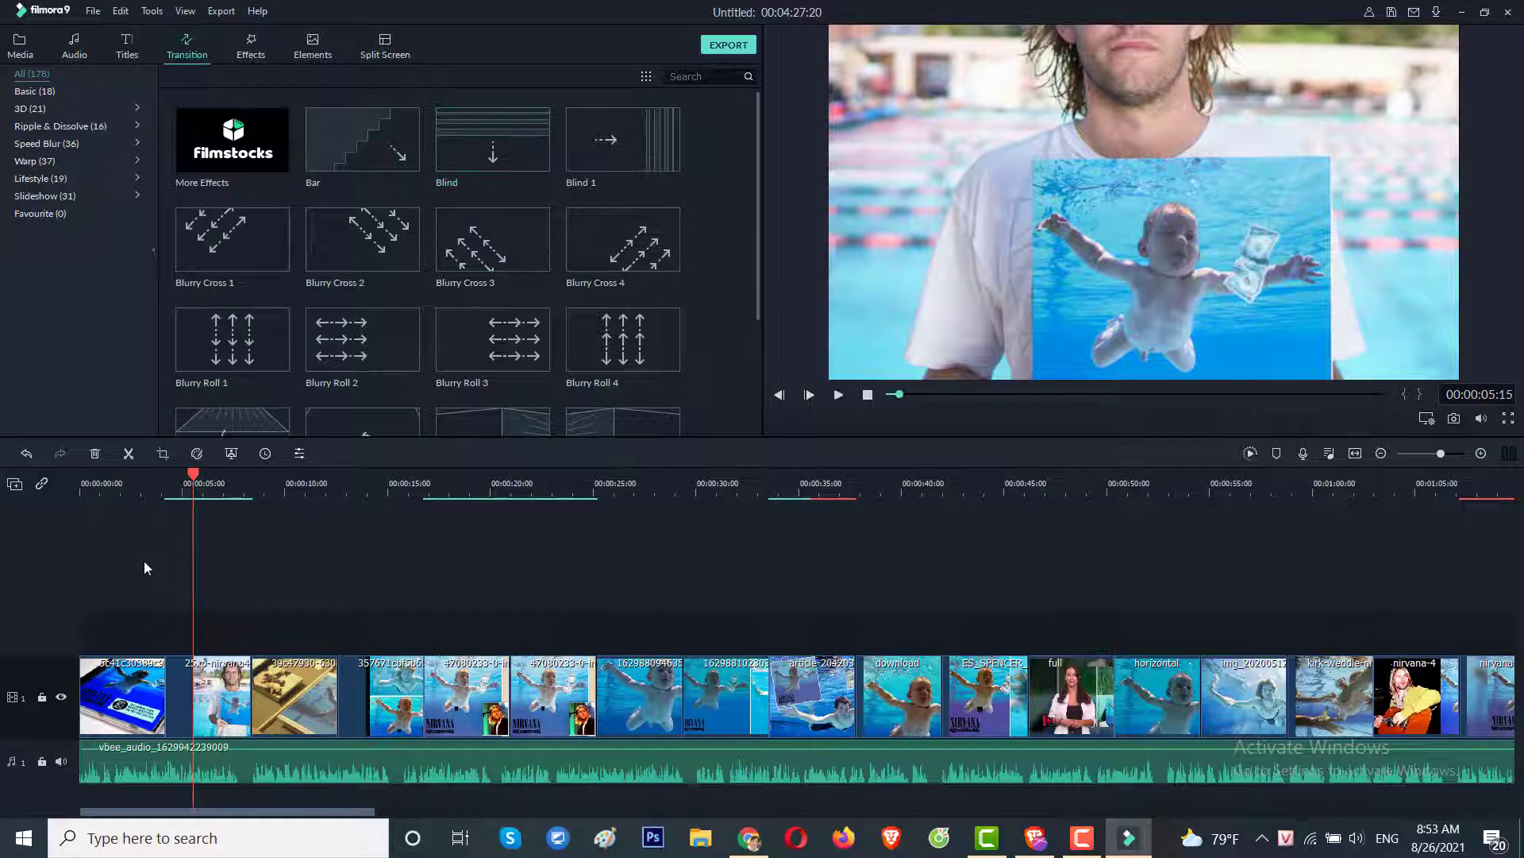
left_click_drag(191, 491, 128, 491)
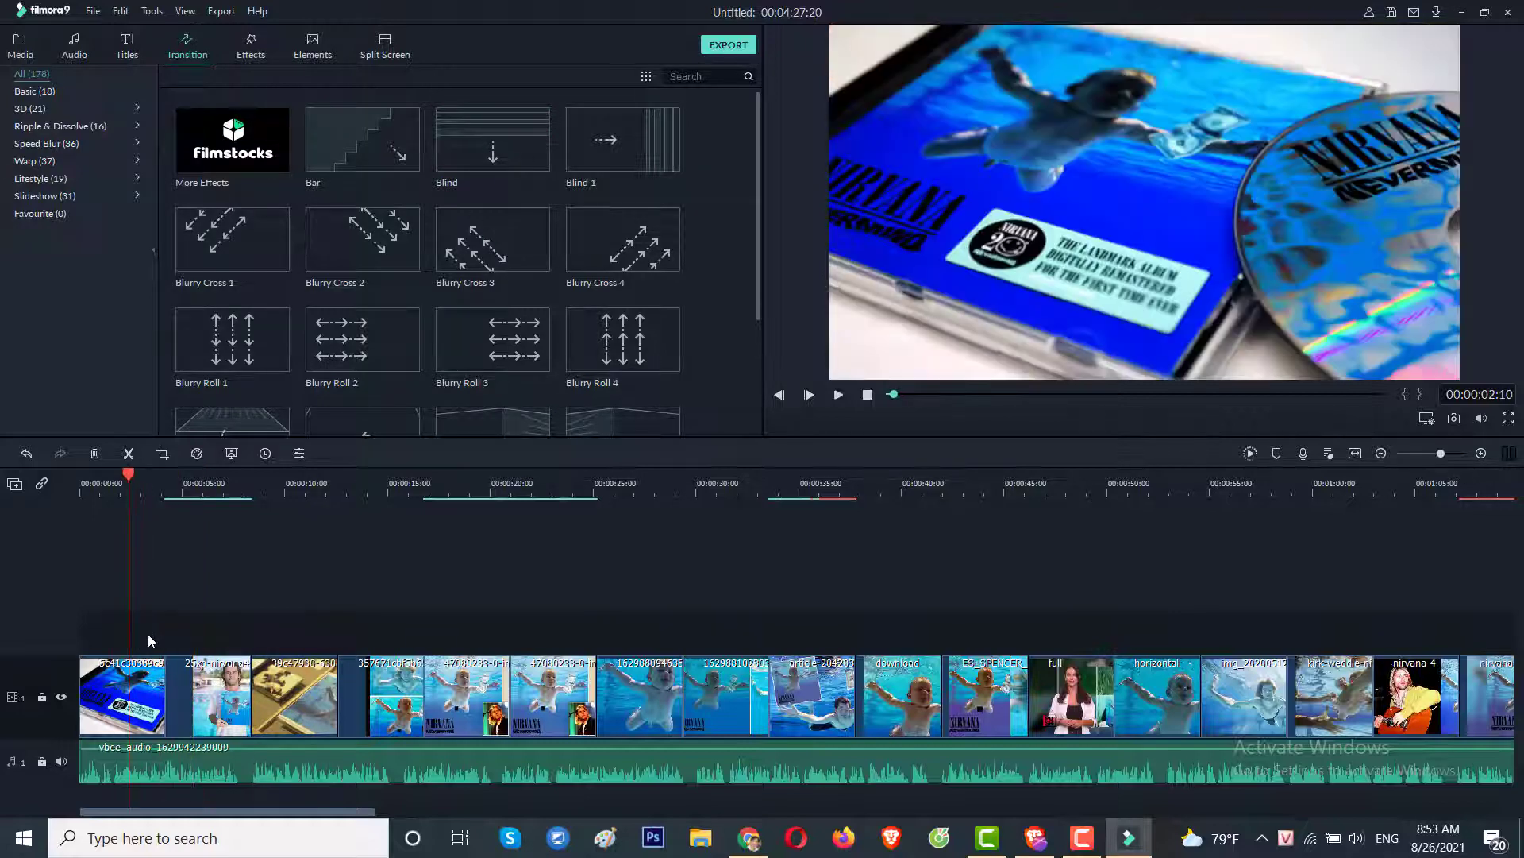
left_click(162, 699)
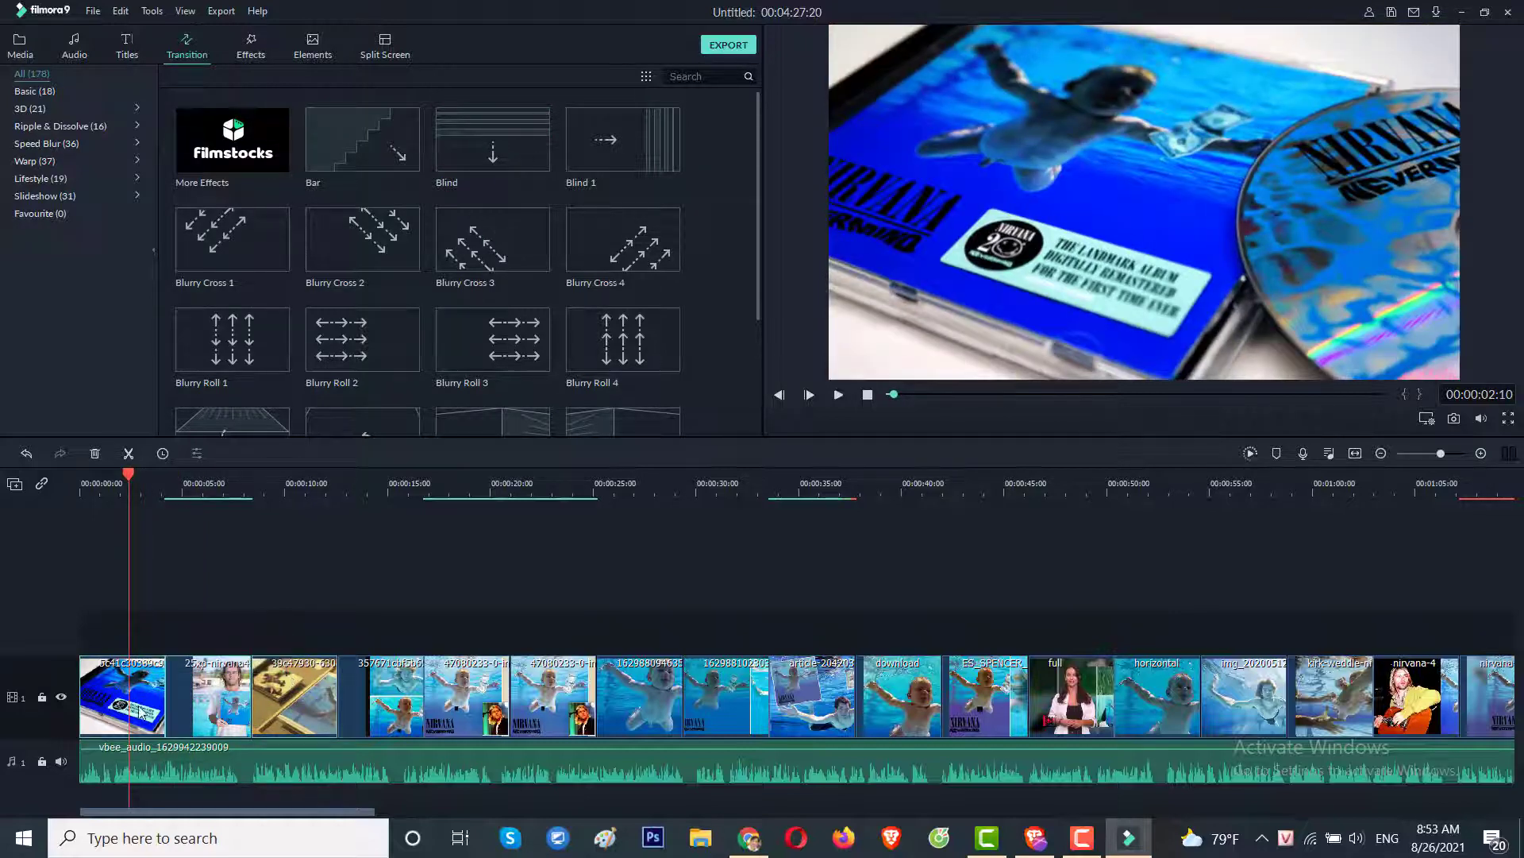
left_click(363, 140)
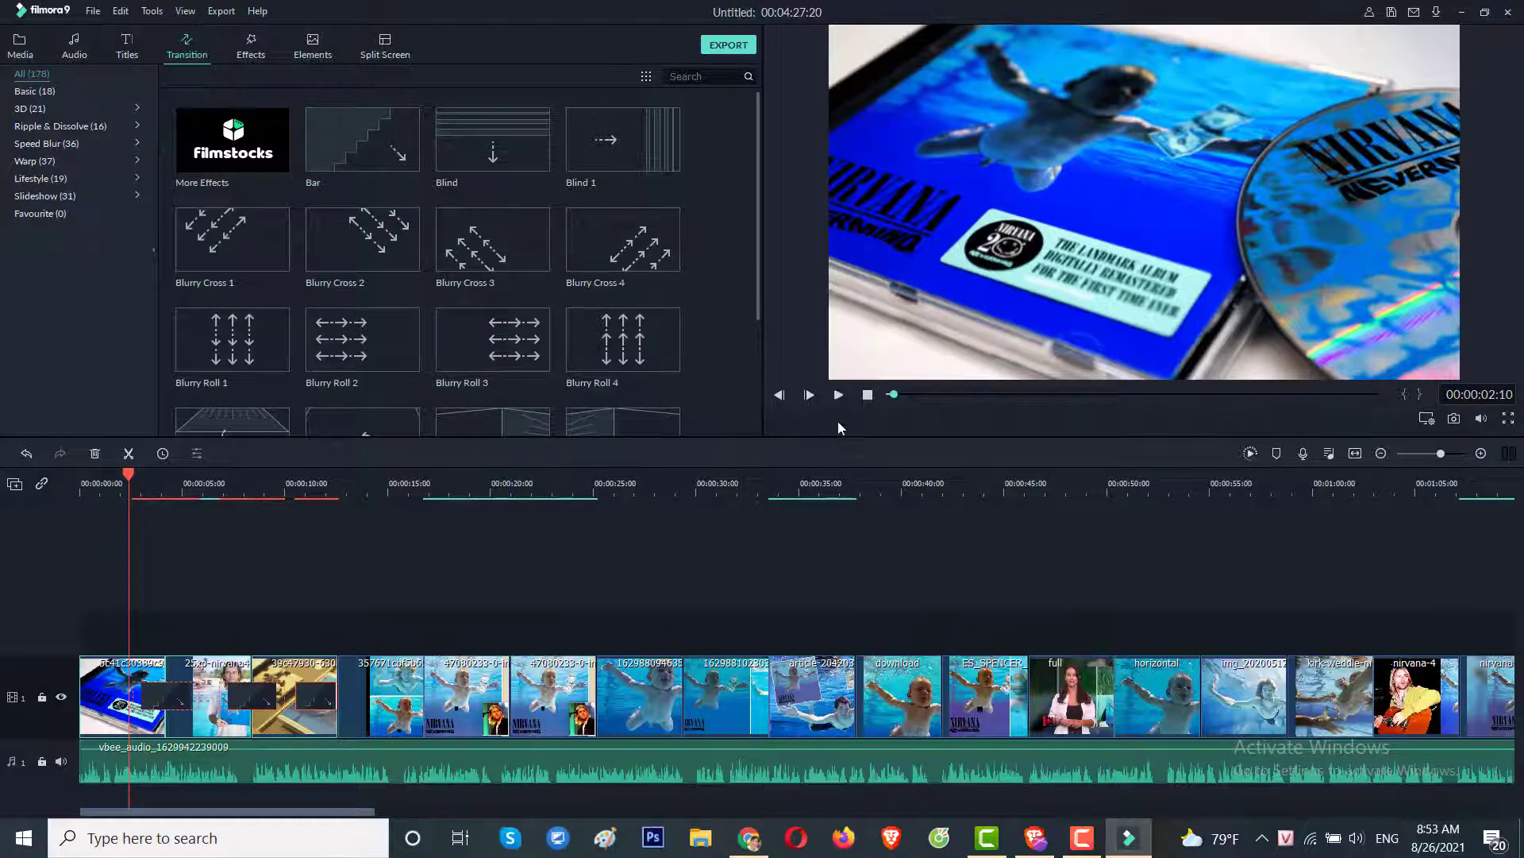
left_click(838, 394)
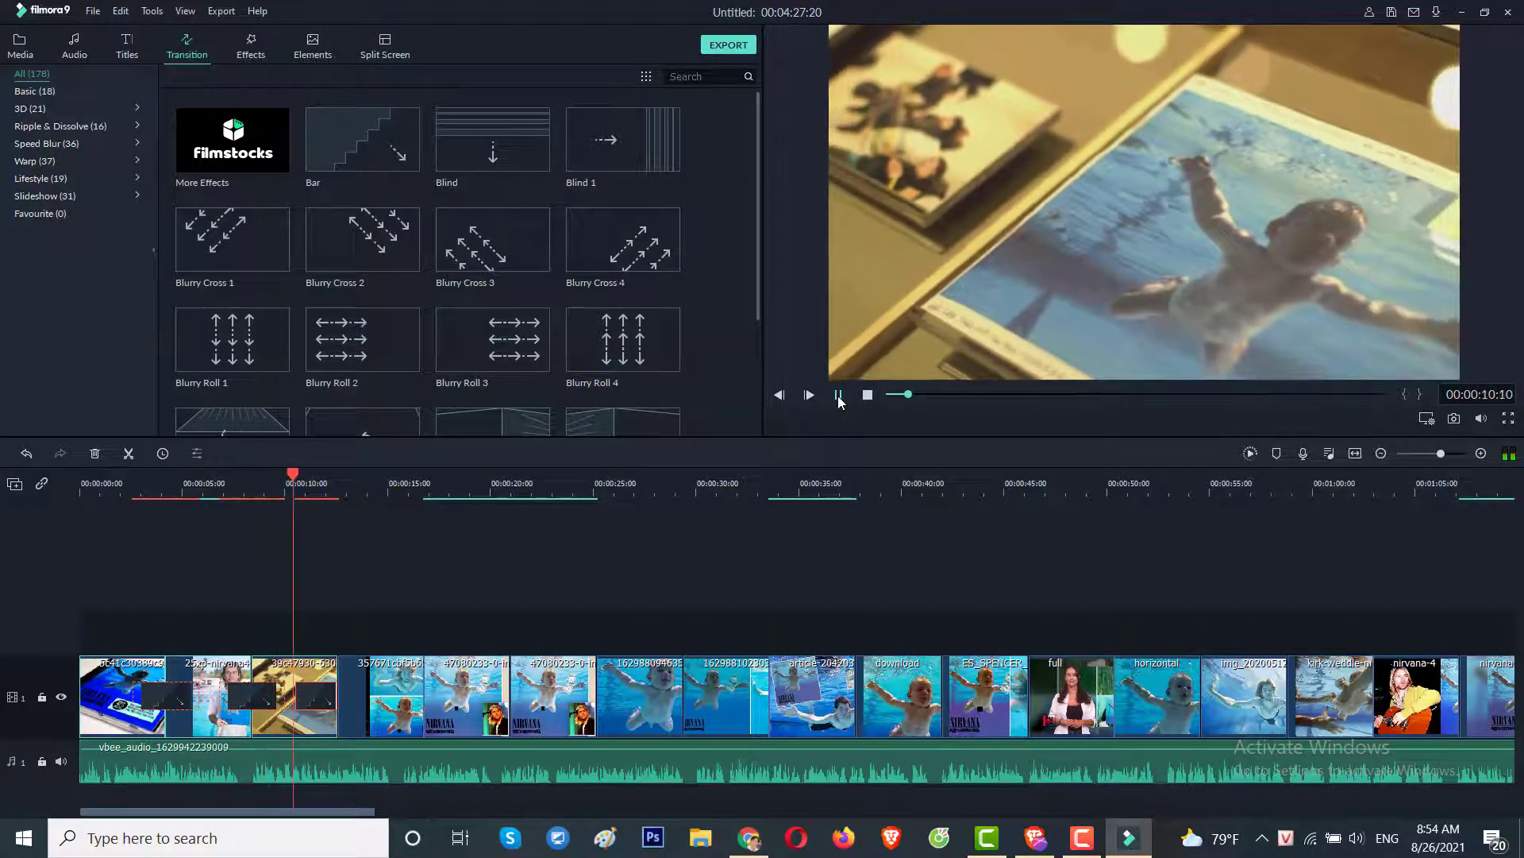
left_click(837, 394)
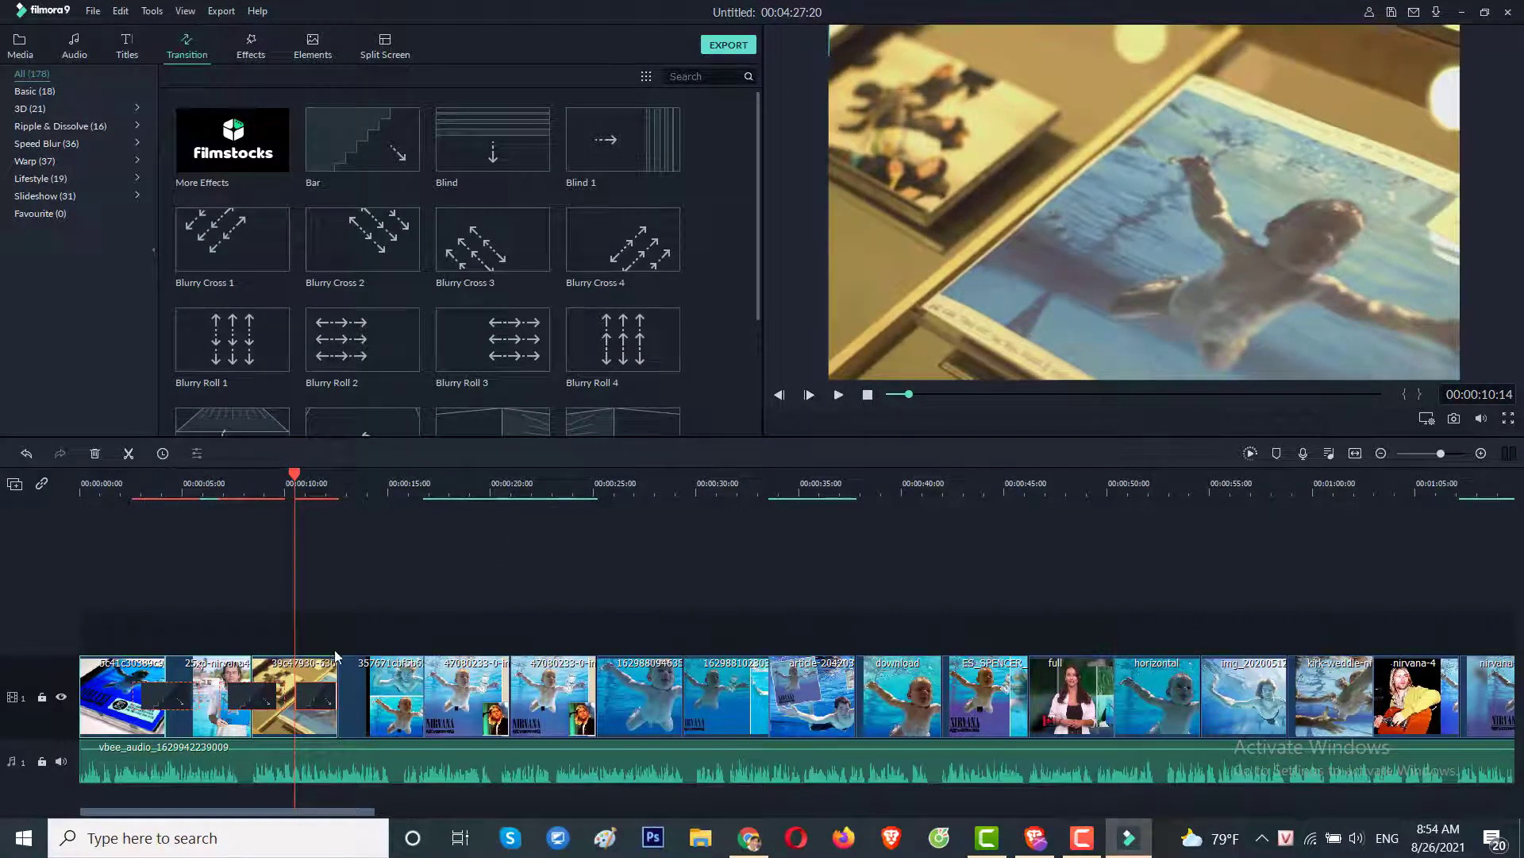
Add the Blind transition at the fourth clip and preview it around 16 and 24 seconds.
left_click(364, 670)
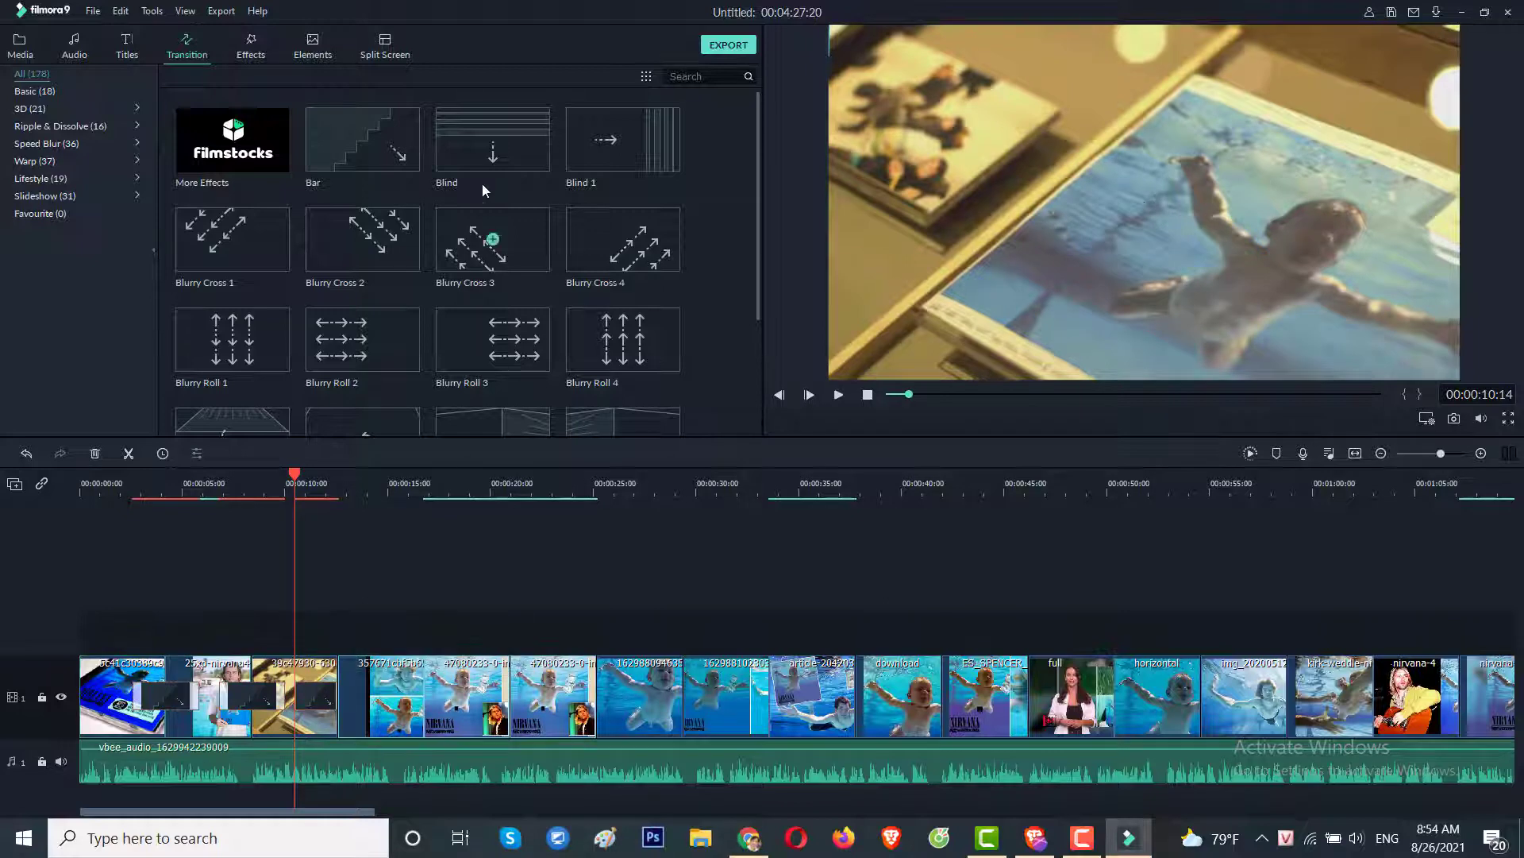
left_click(493, 140)
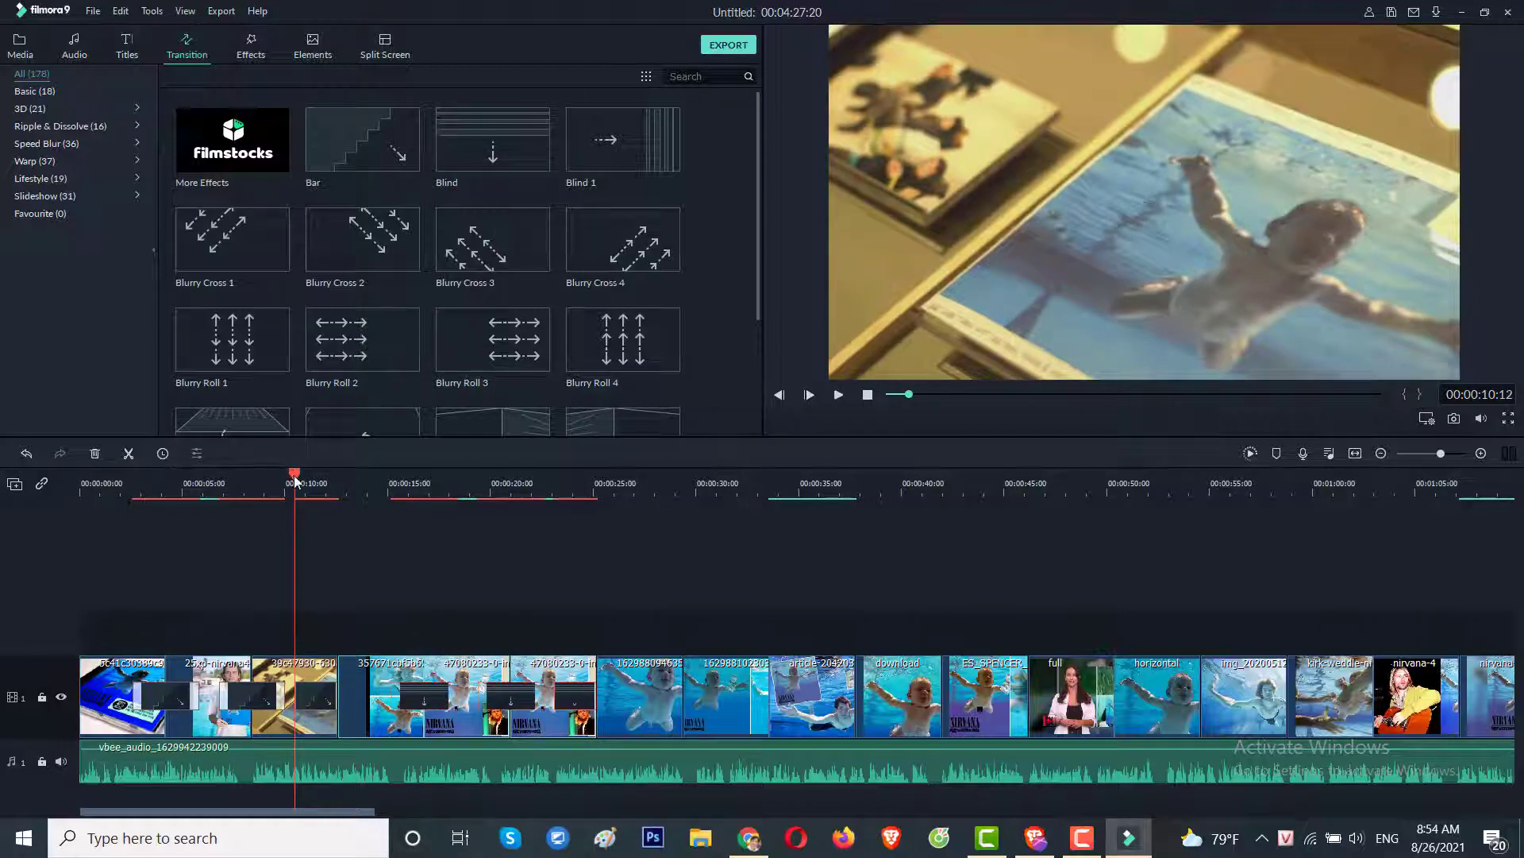
left_click_drag(296, 480, 412, 481)
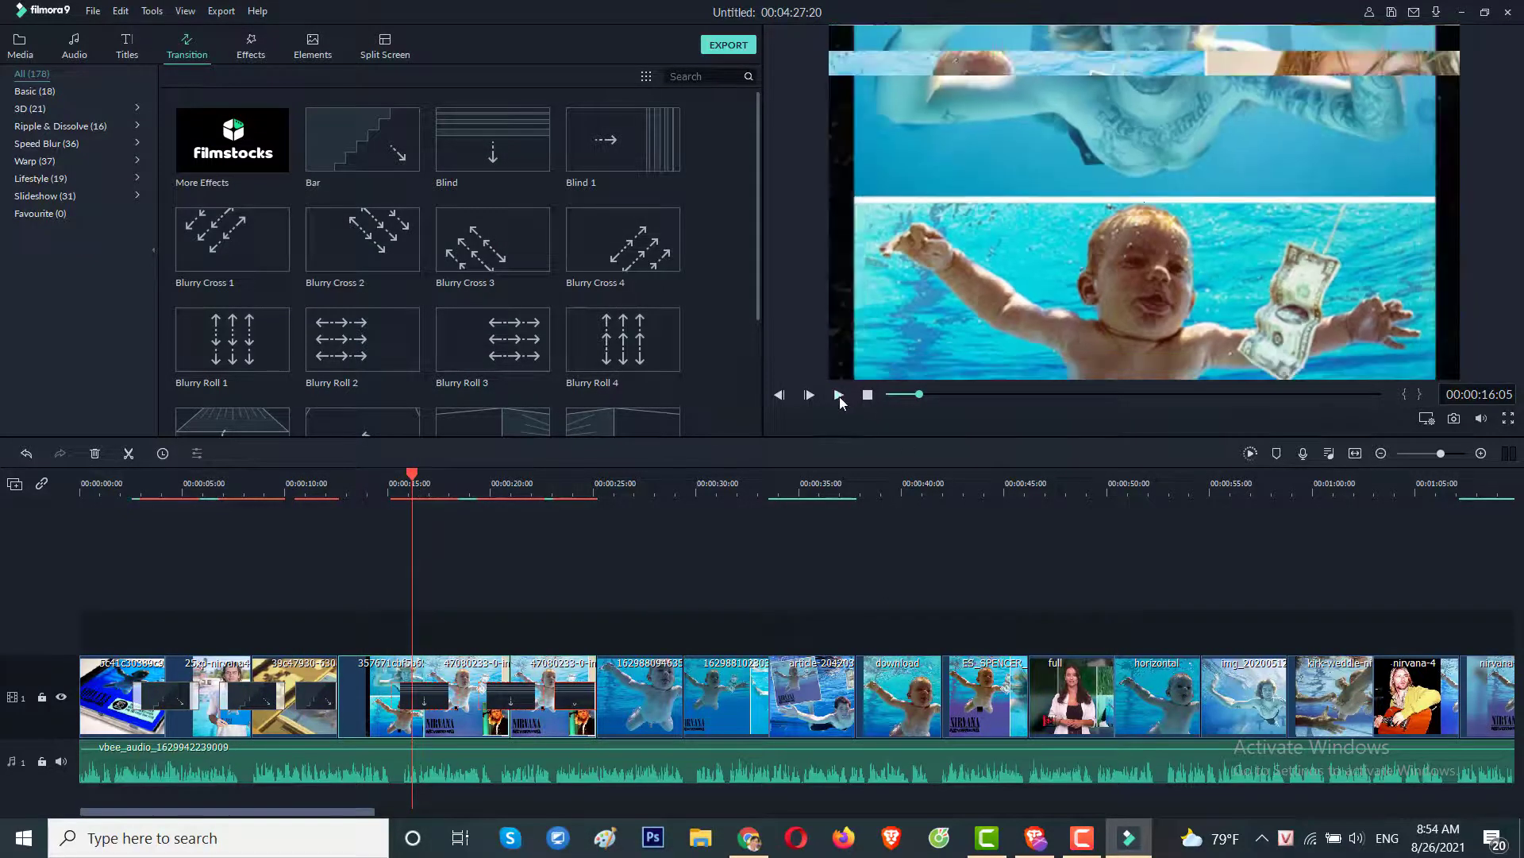
left_click(839, 395)
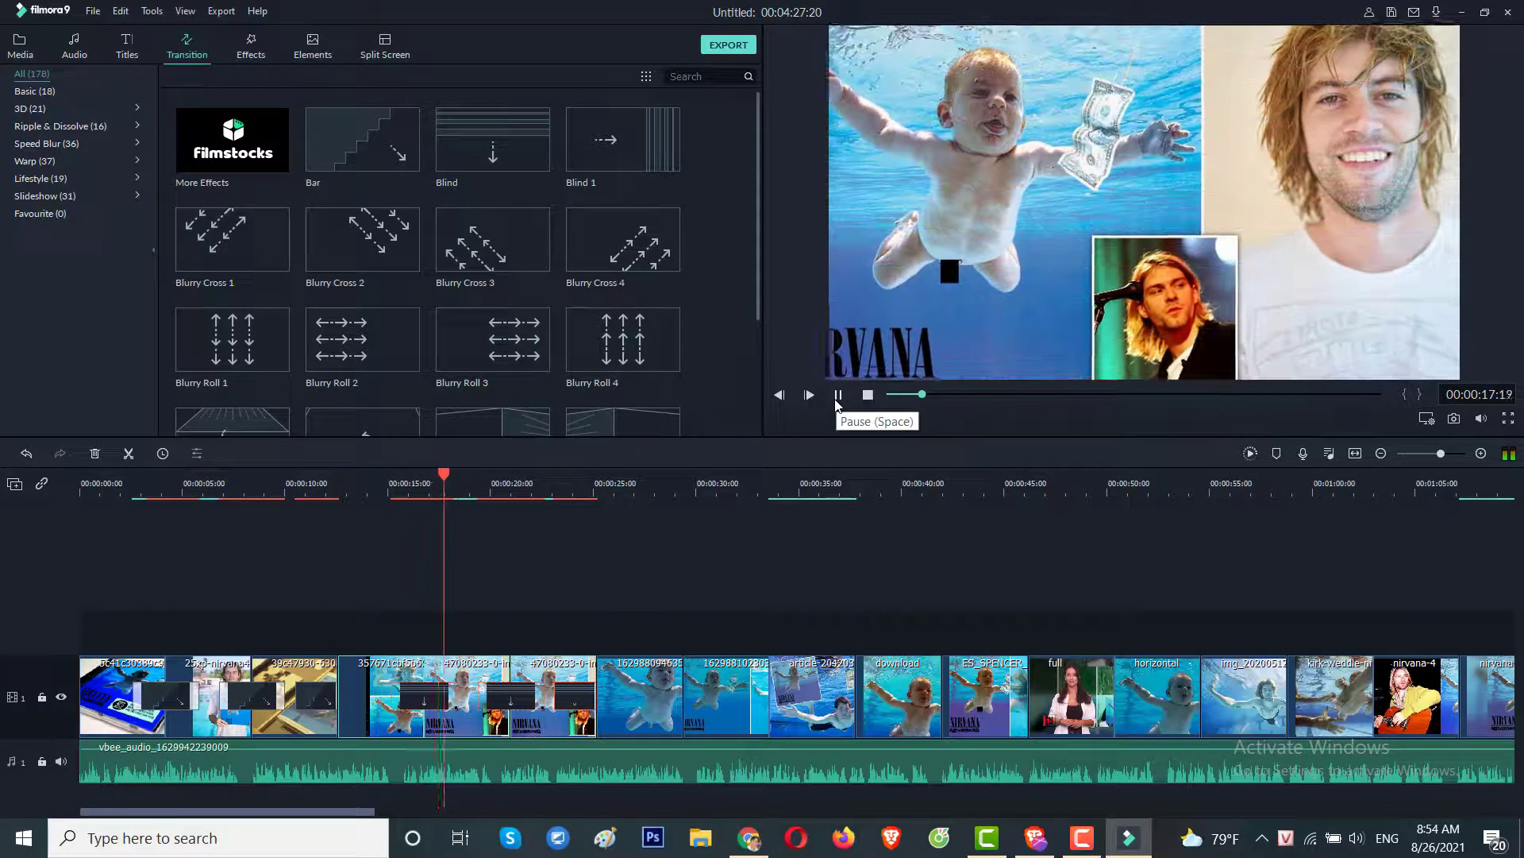
left_click(838, 394)
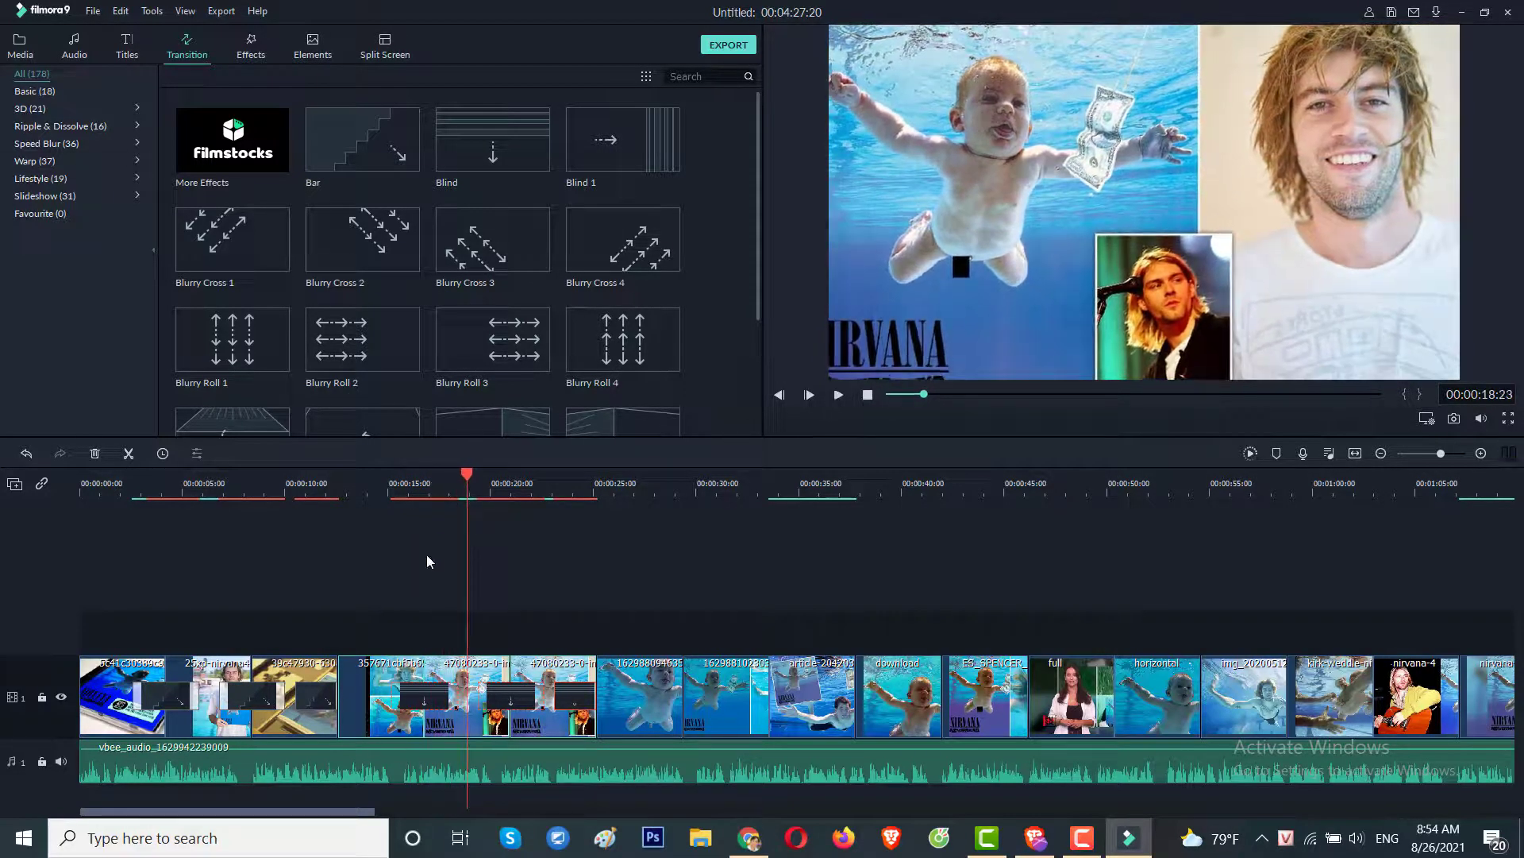
left_click_drag(468, 478, 587, 492)
left_click(838, 395)
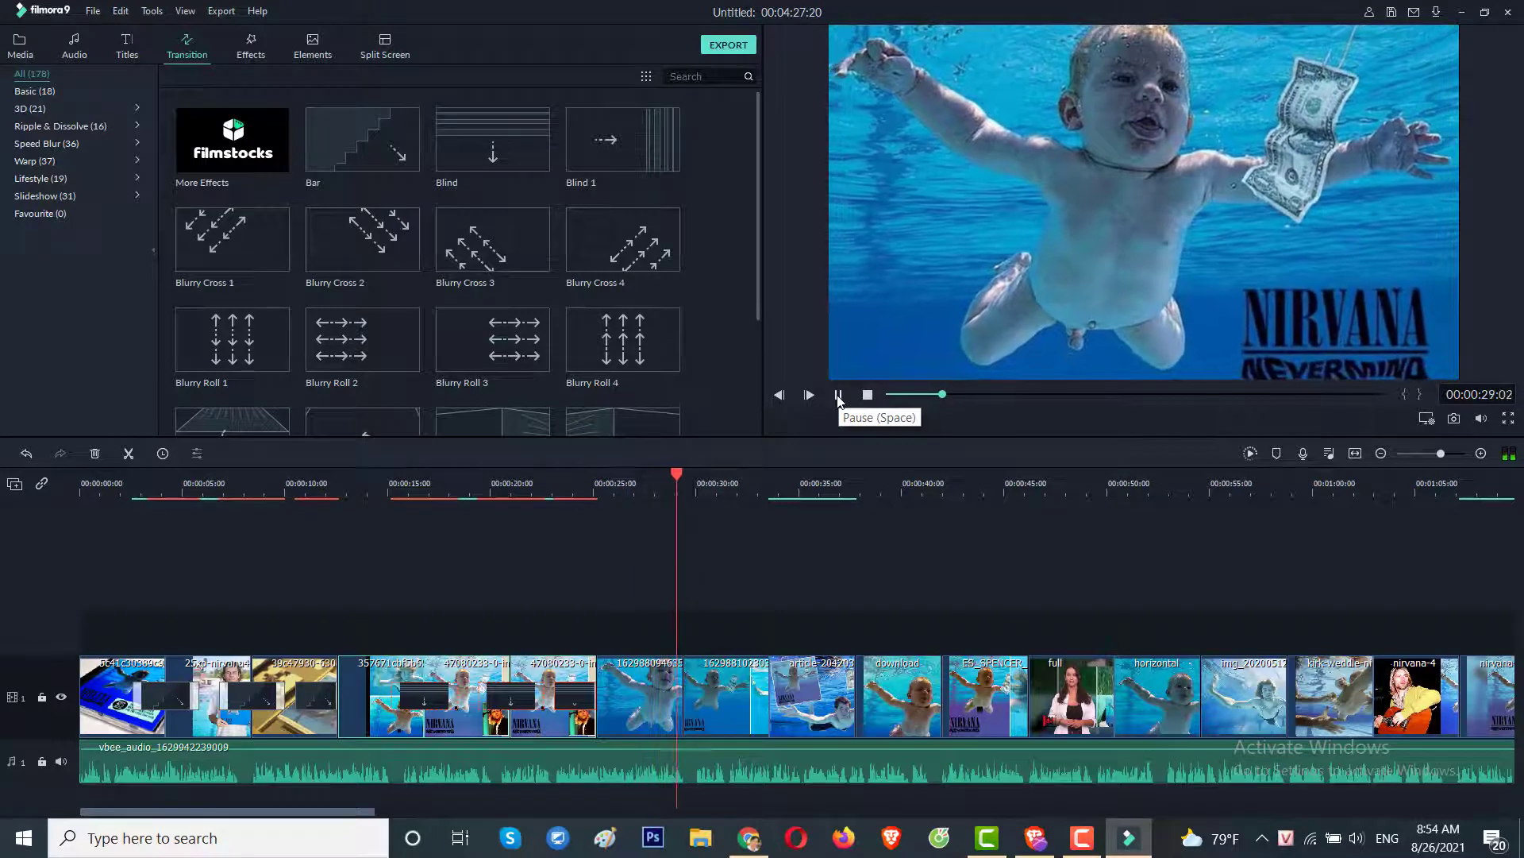
left_click(838, 394)
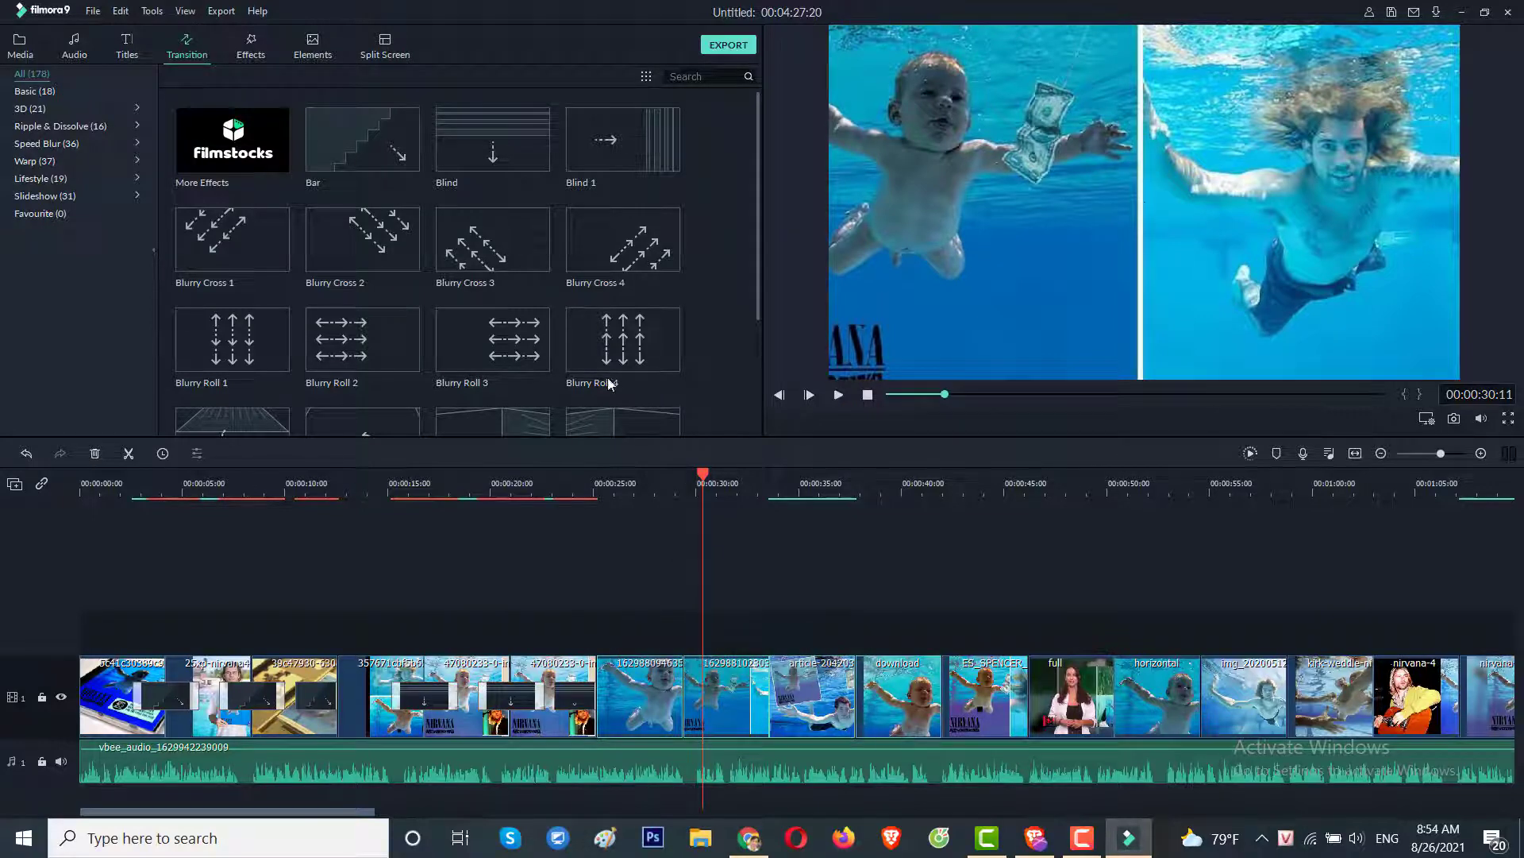
Apply Blind 1 to the selected clips, preview, rewind to the start and show the Titles library.
right_click(621, 140)
left_click(705, 227)
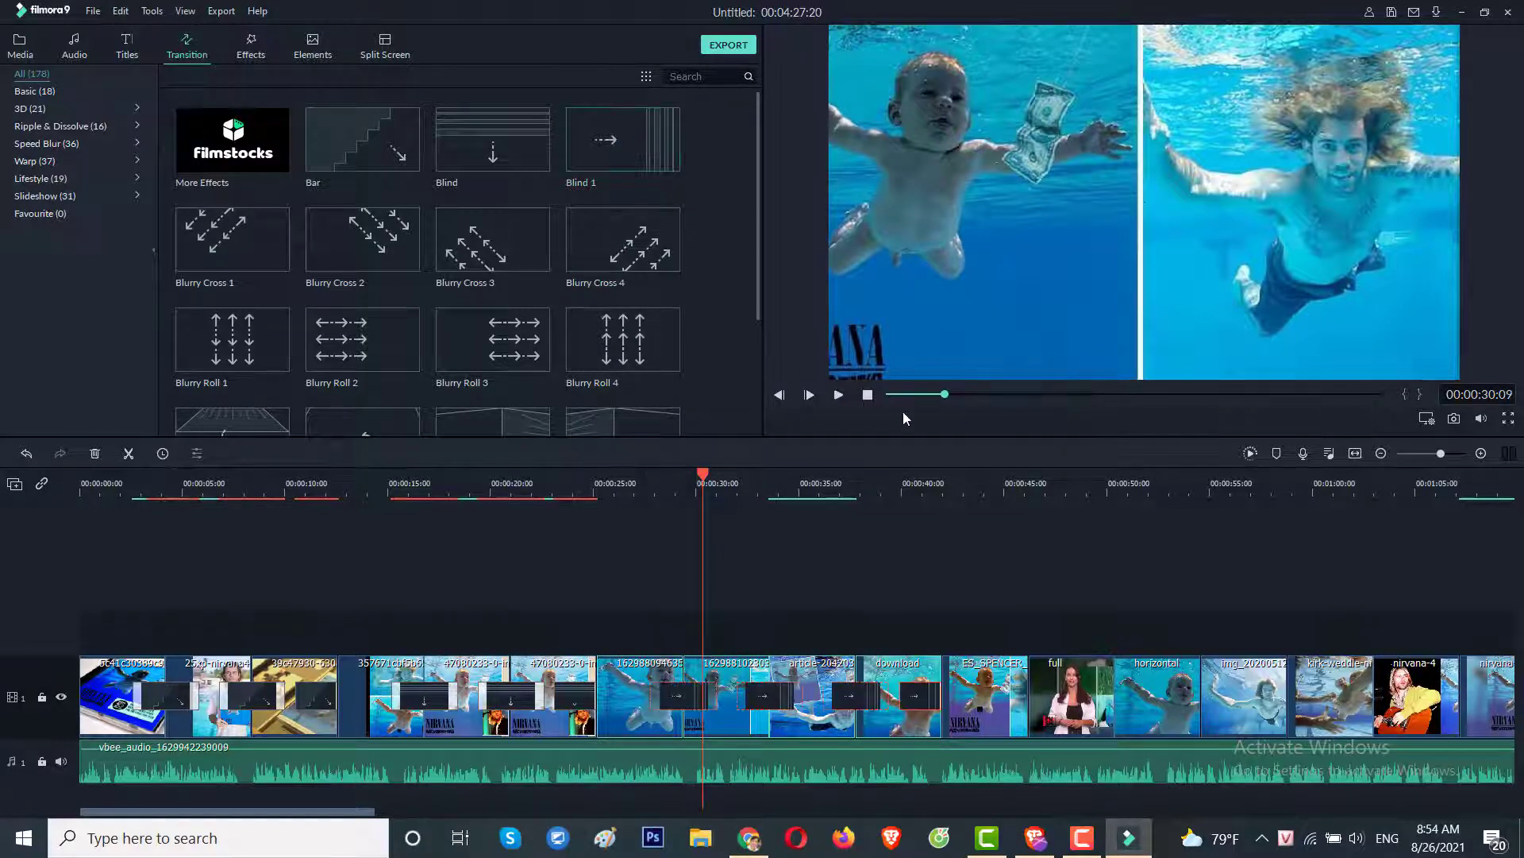
left_click(837, 396)
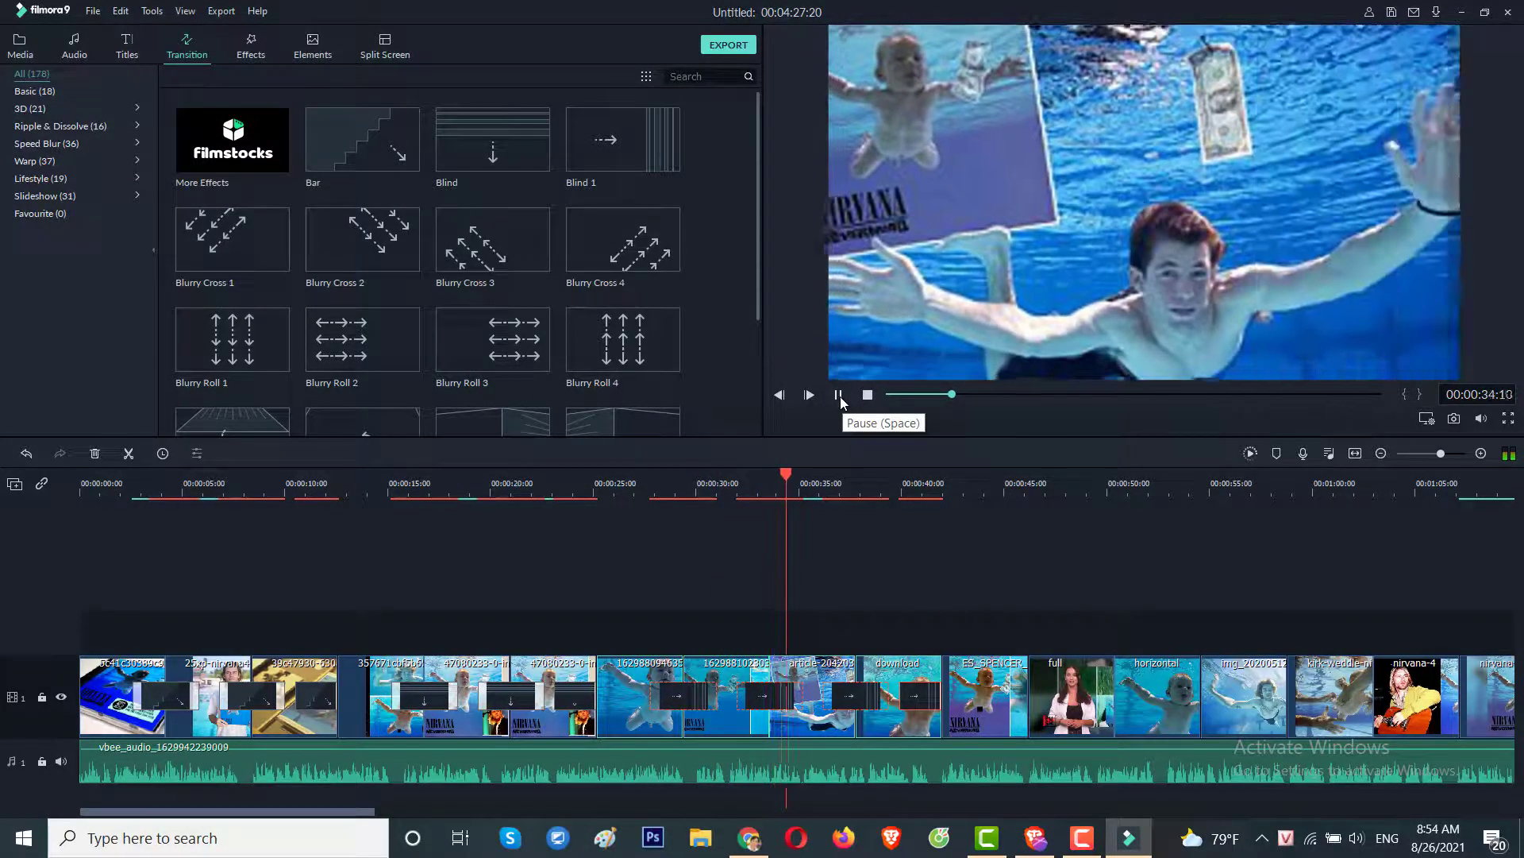
left_click(838, 395)
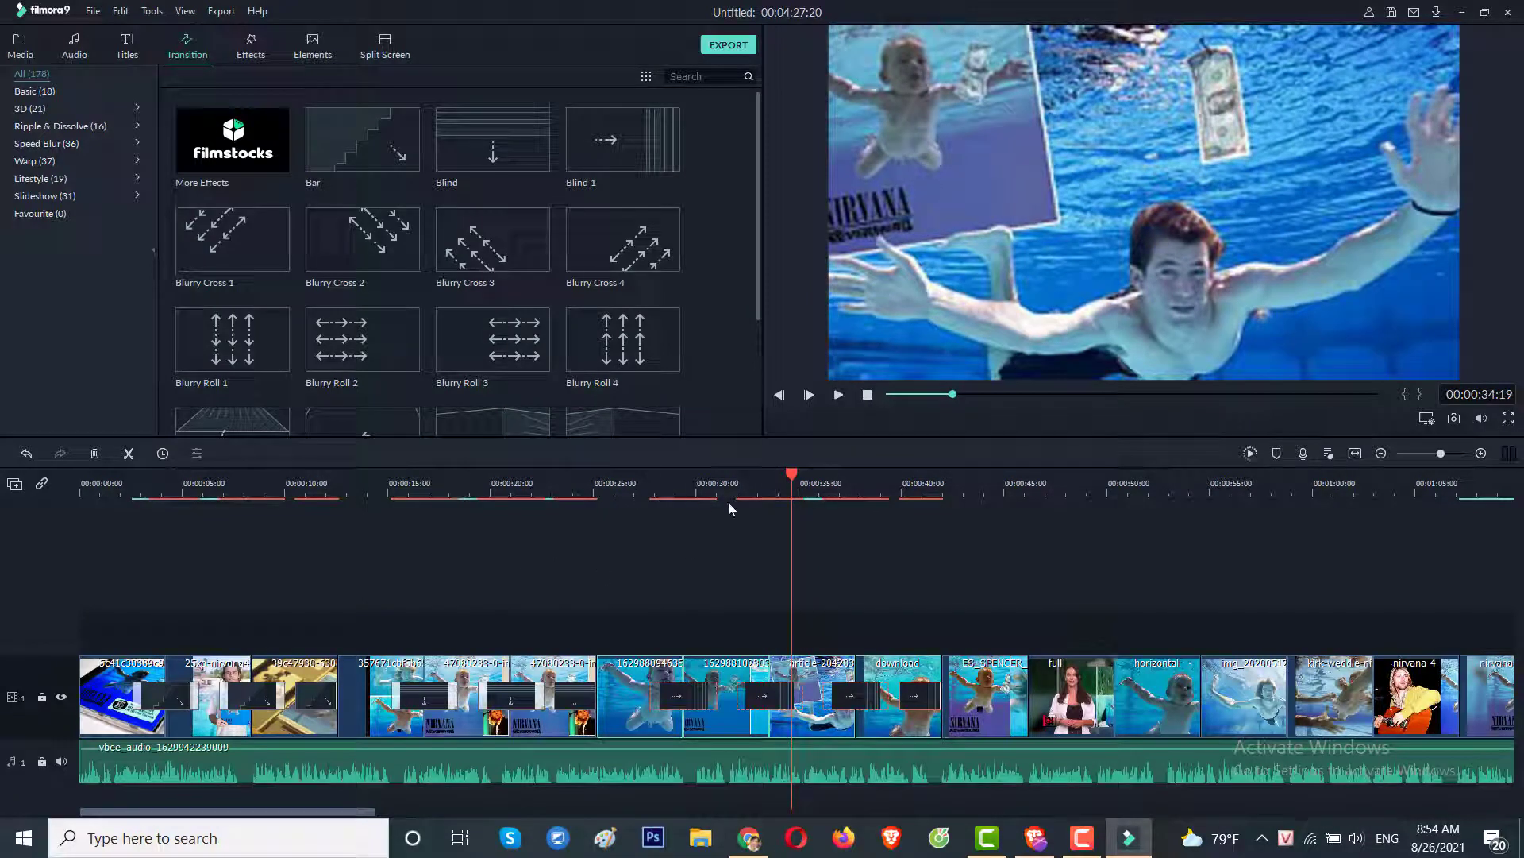
left_click_drag(794, 480, 79, 480)
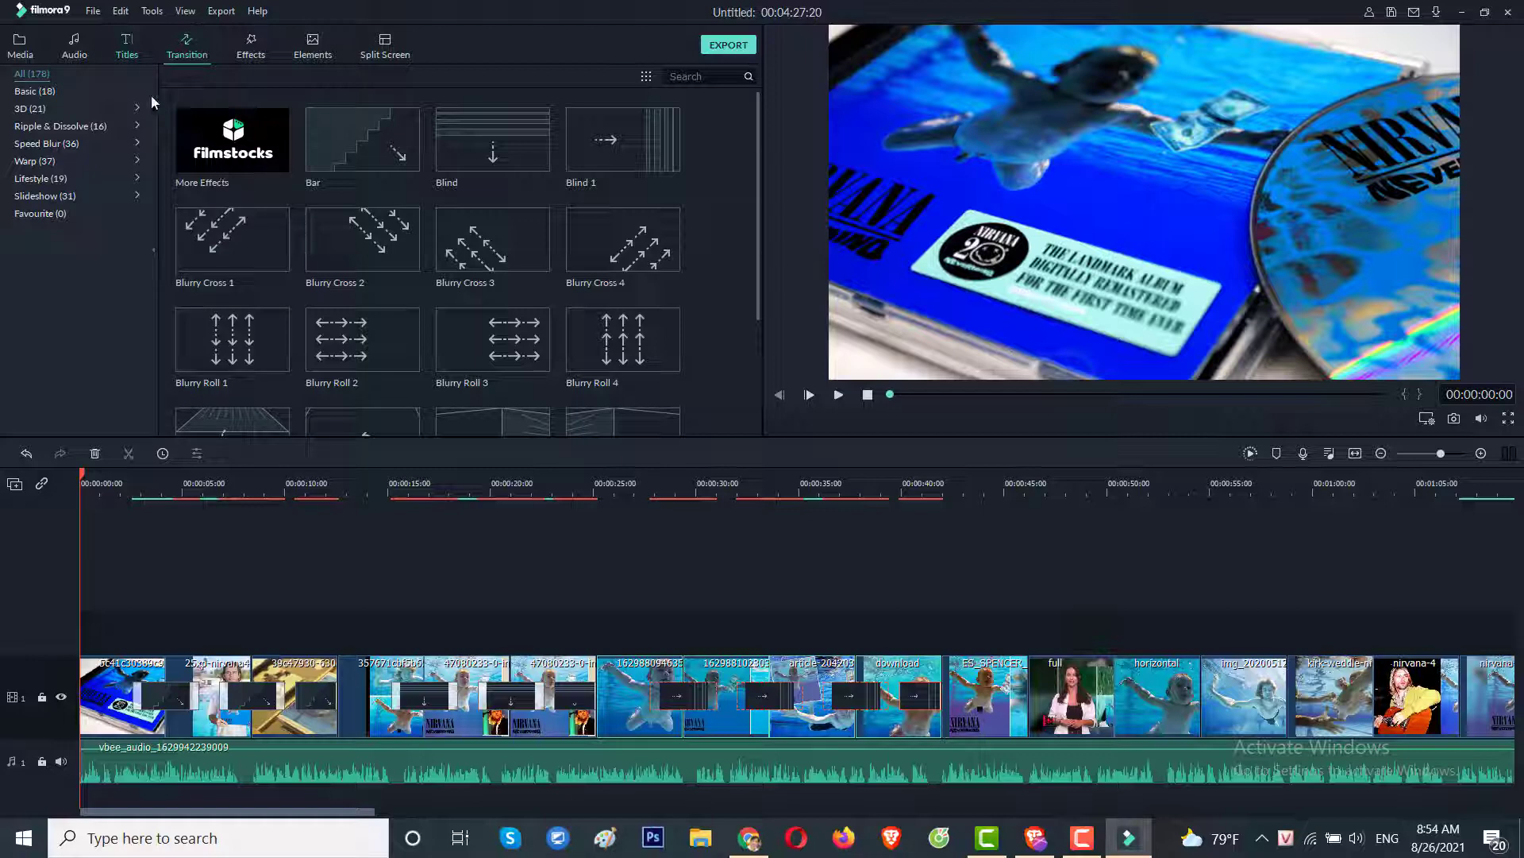
left_click(129, 55)
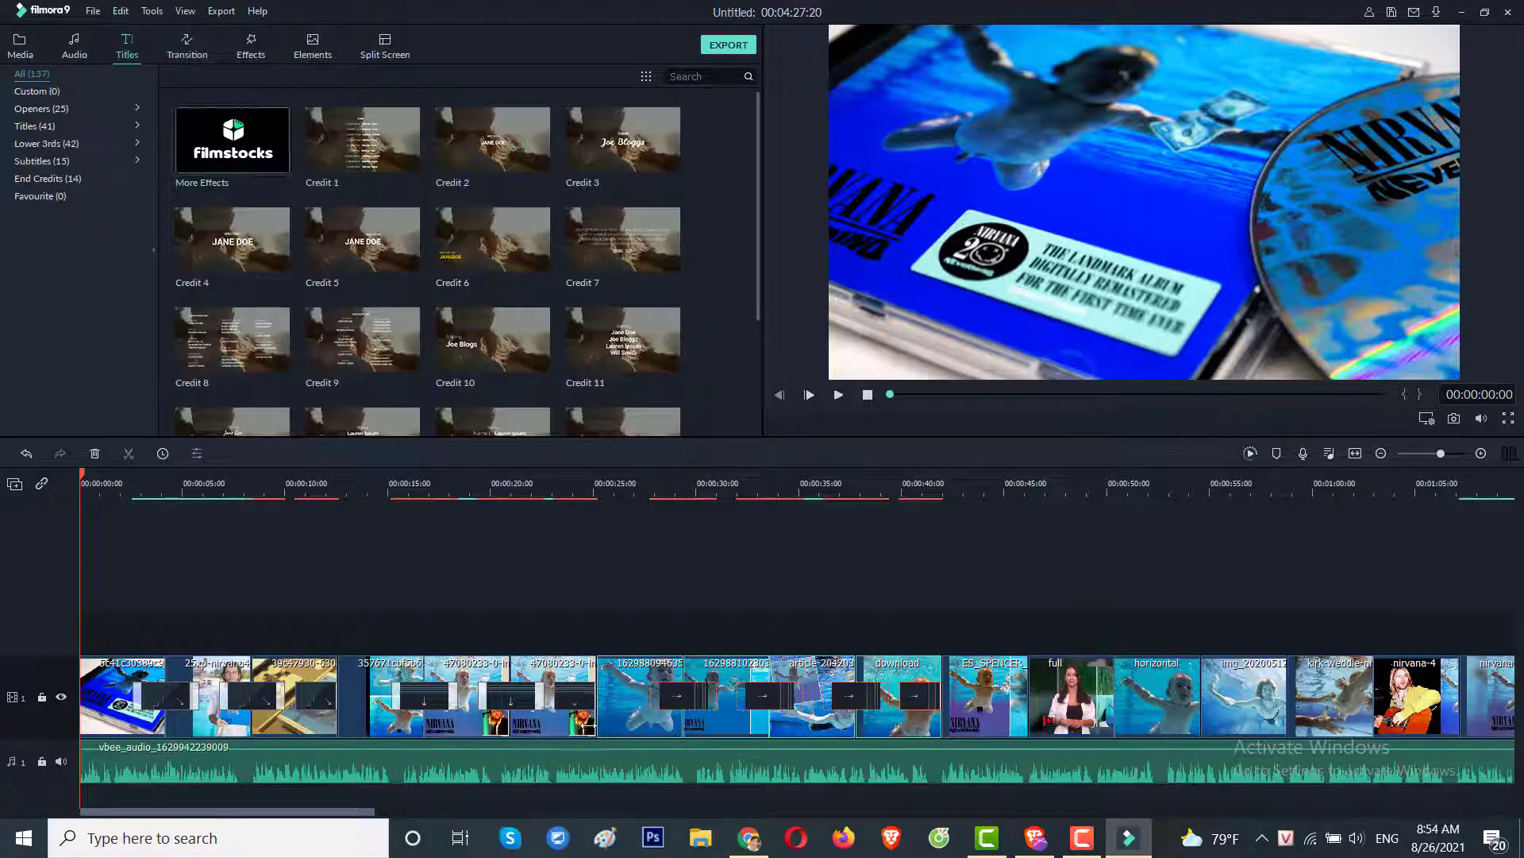
Copy the NYT headline about the Nevermind baby lawsuit in Chrome, then return to Filmora9.
left_click(749, 838)
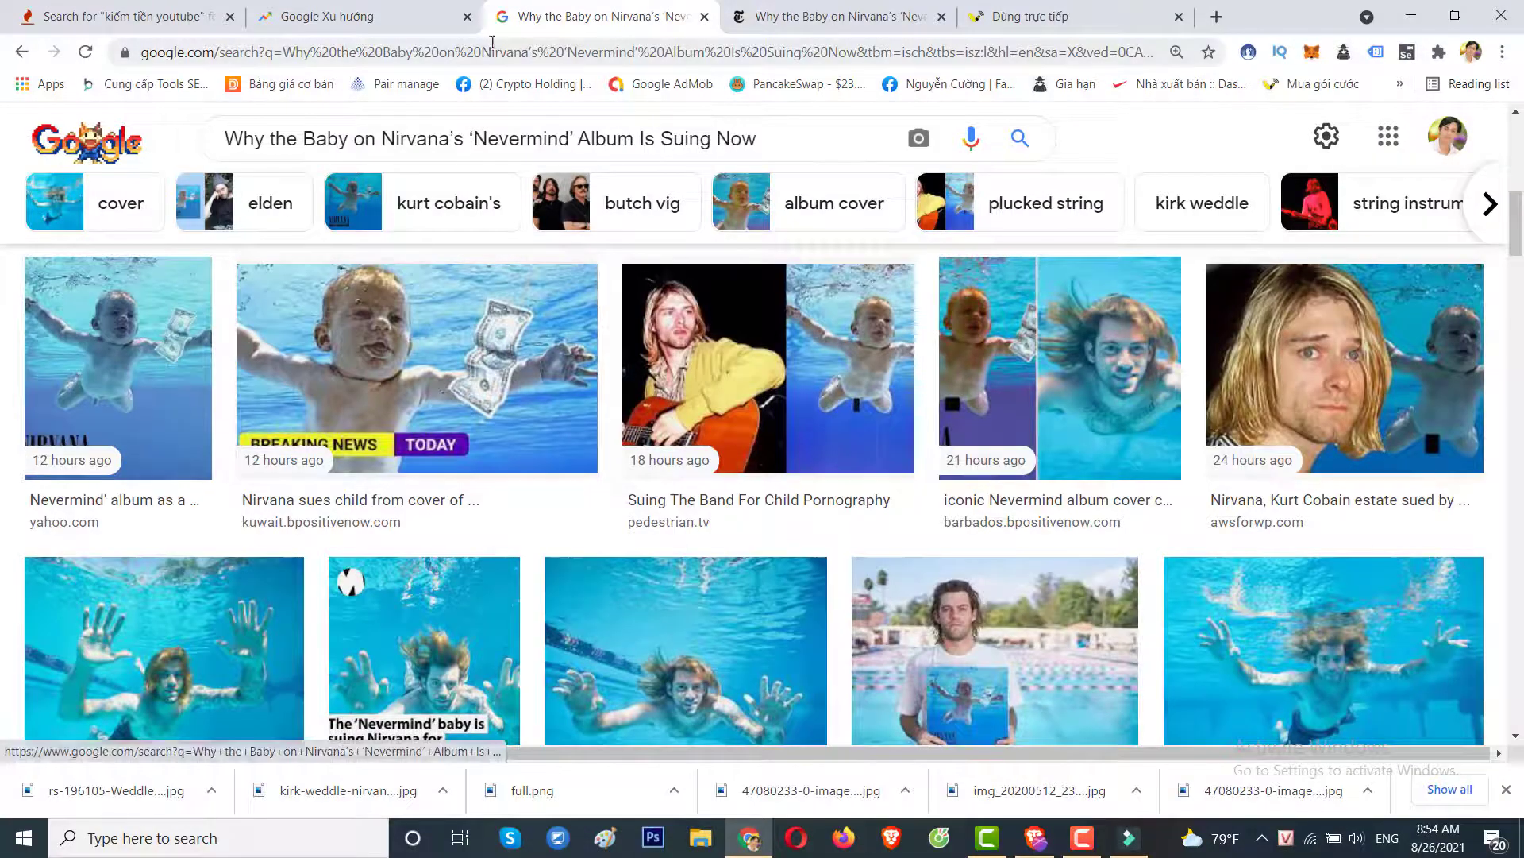
left_click(794, 19)
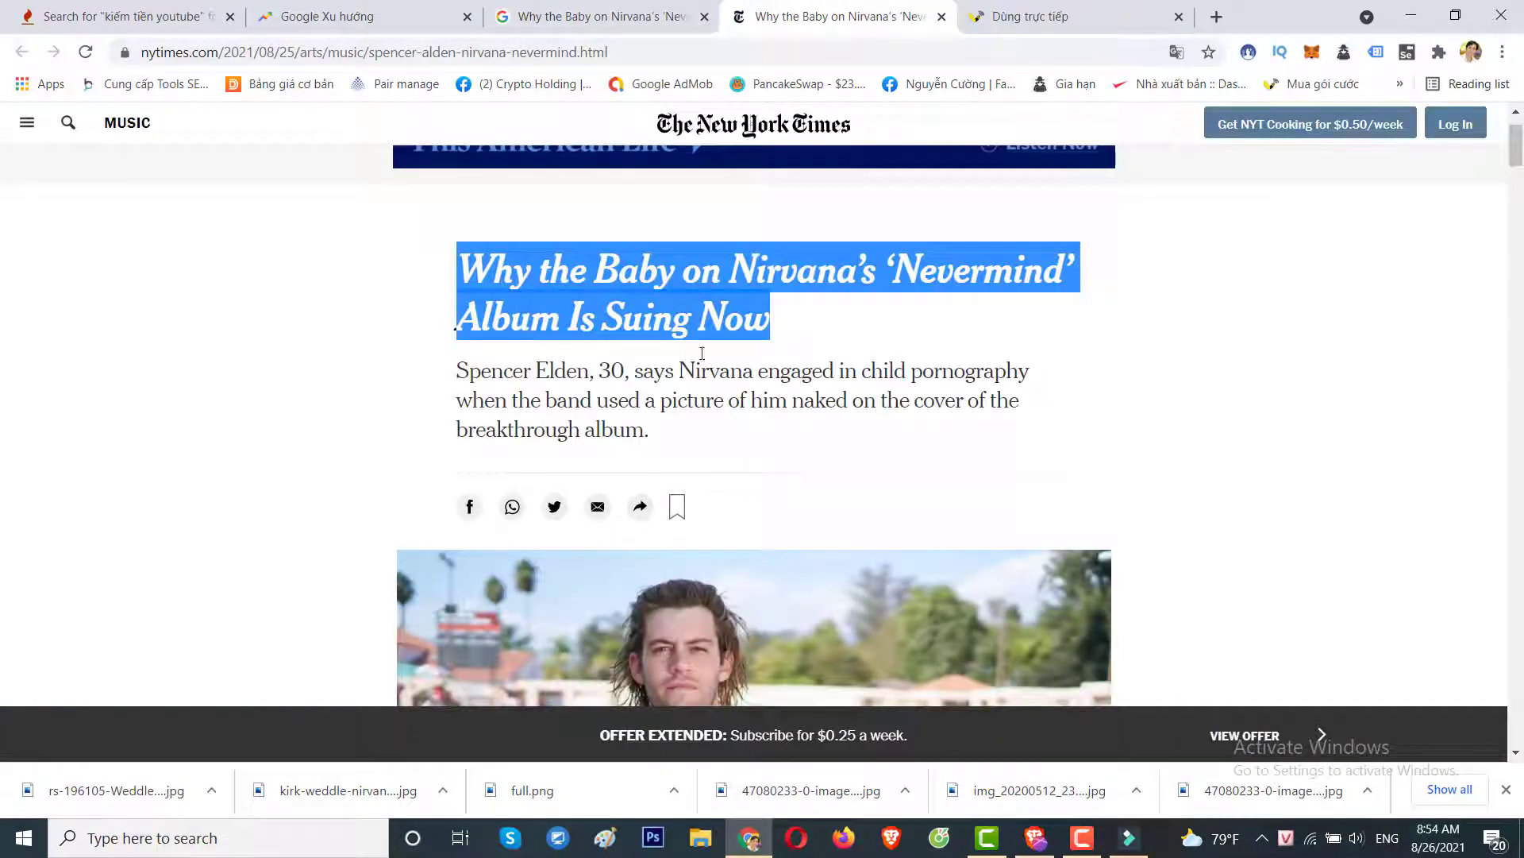
right_click(592, 287)
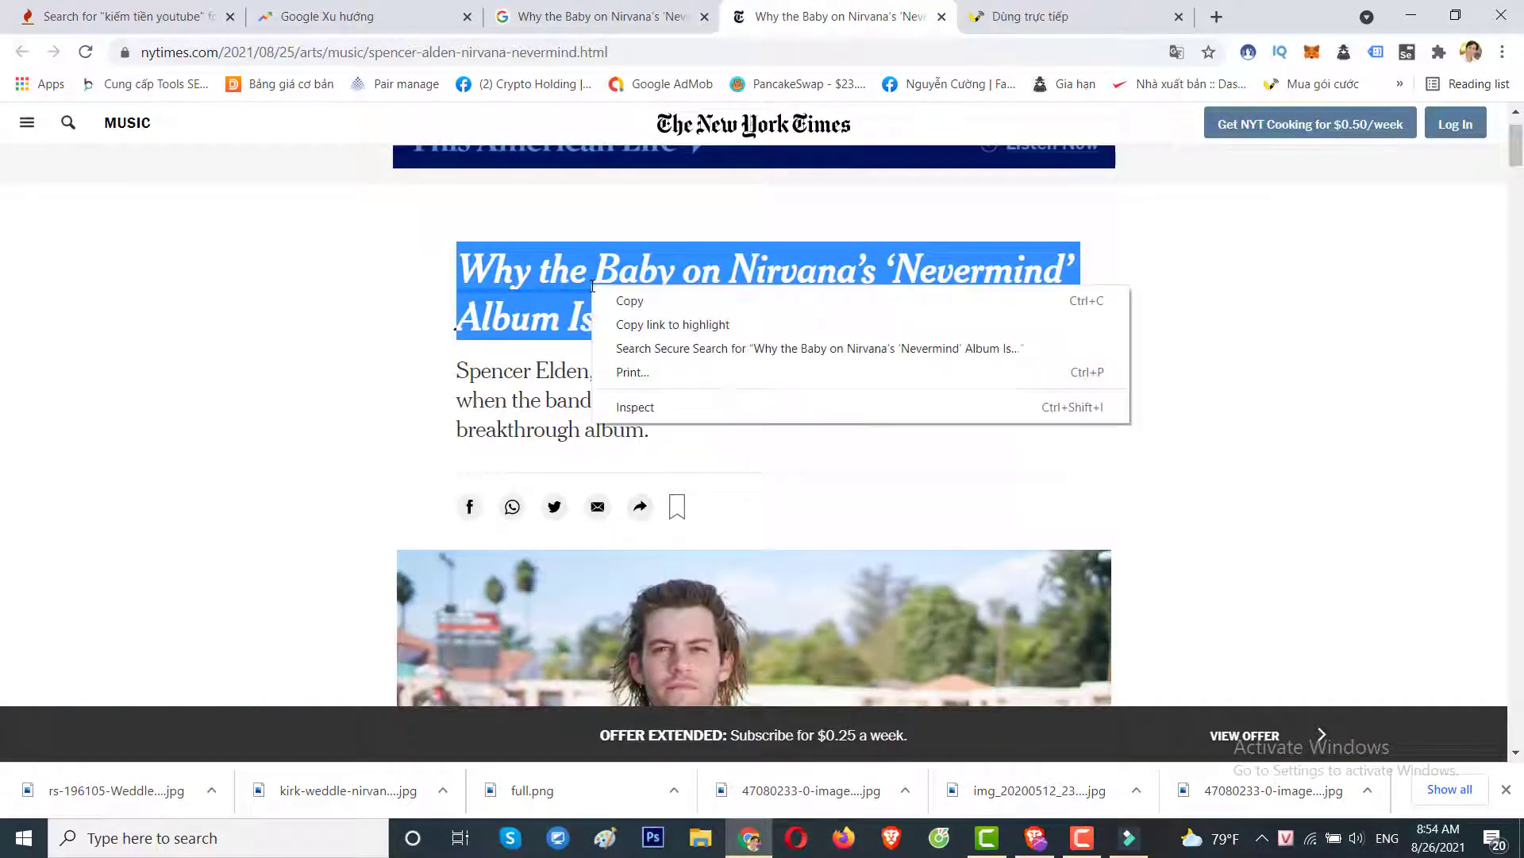
left_click(631, 300)
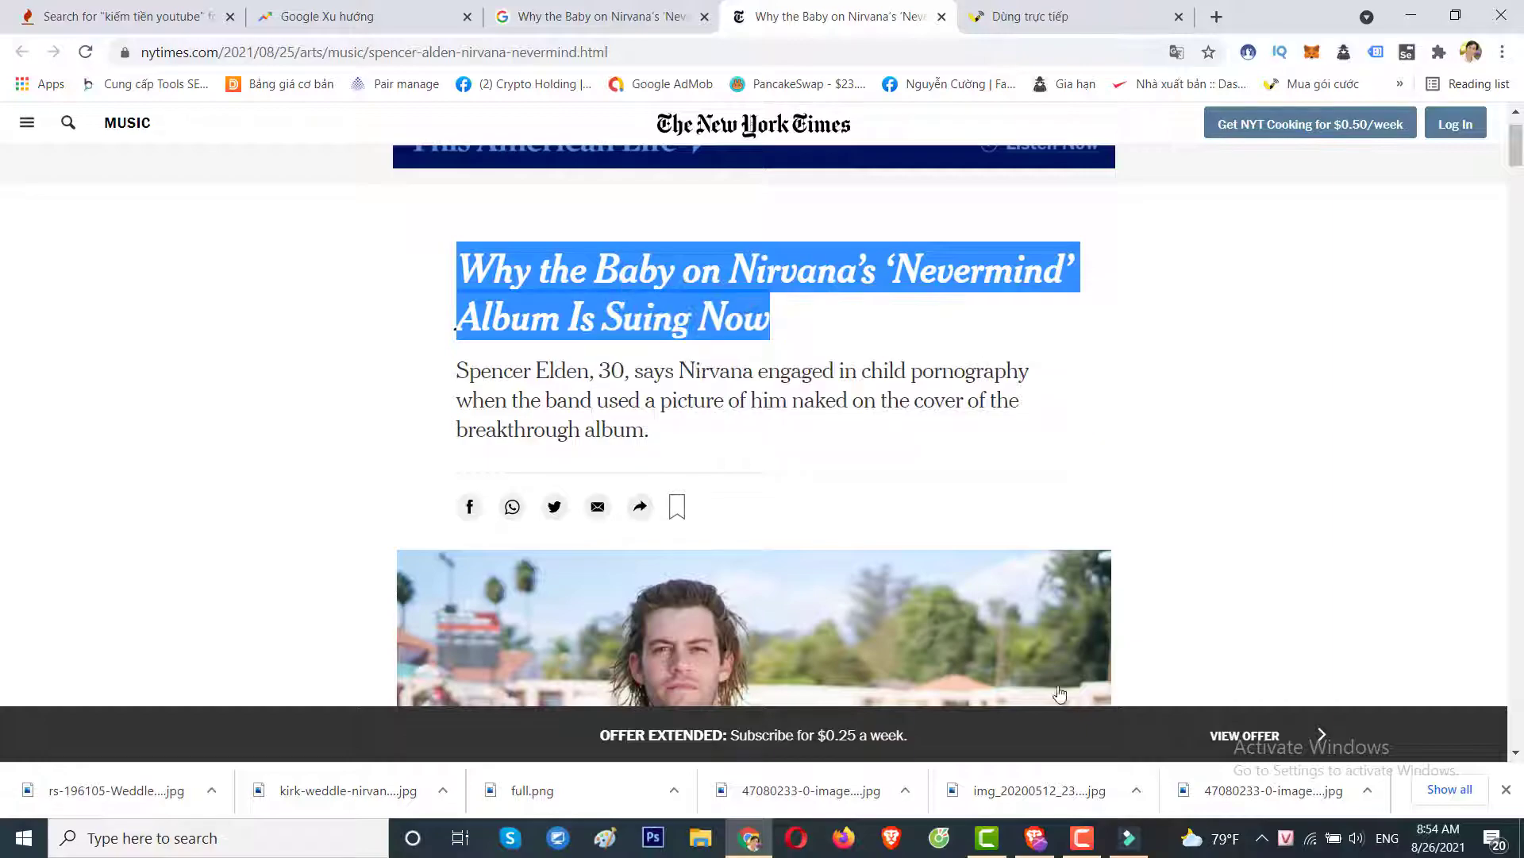
left_click(1126, 838)
Add a Lower Third 13 title and paste the copied NYT headline over its placeholder text.
scroll(550, 251, "down", 10)
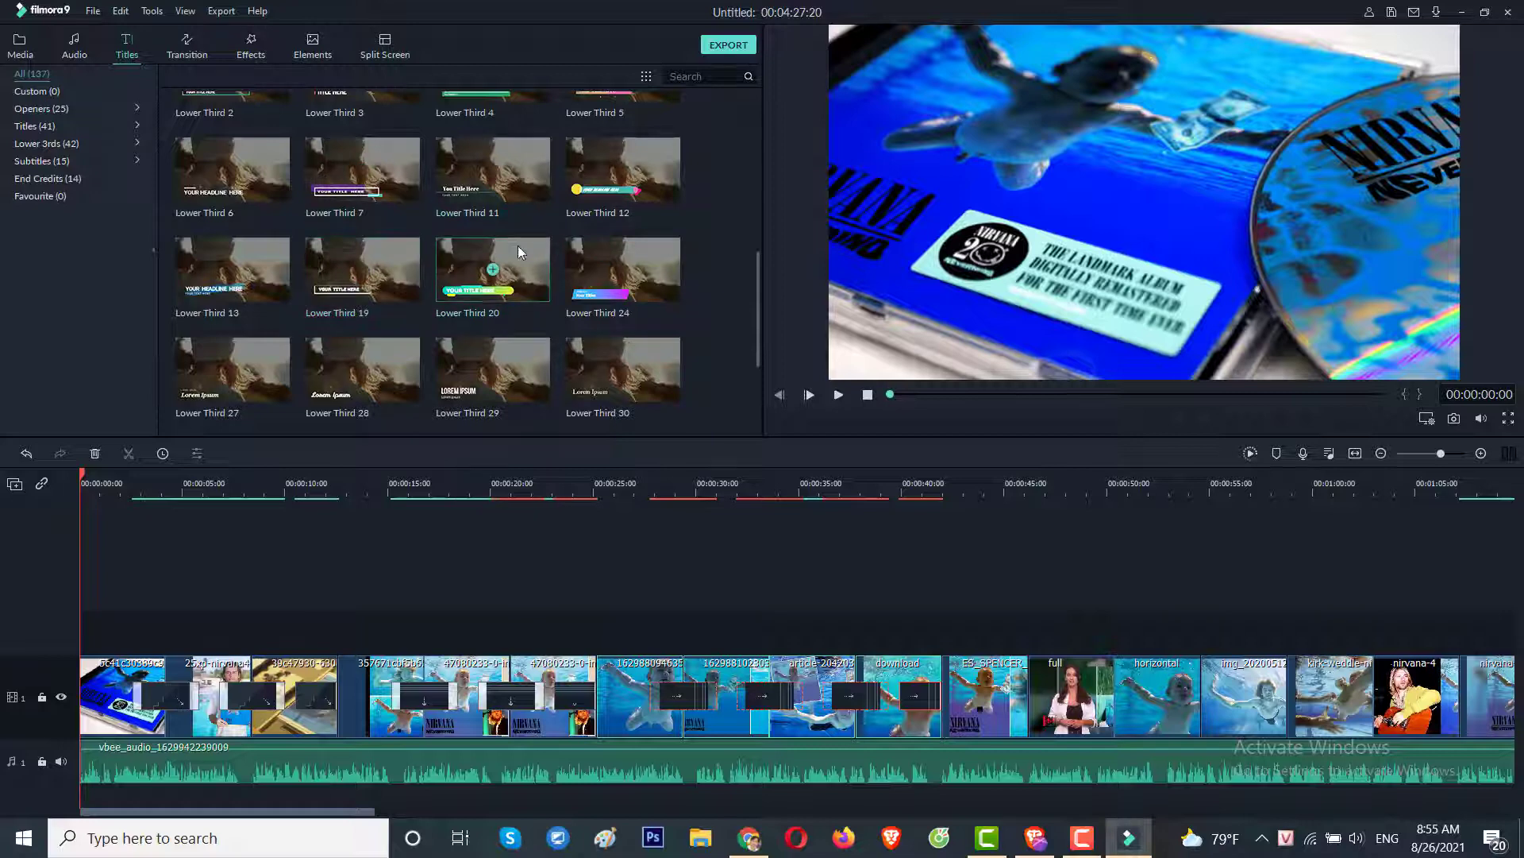
scroll(379, 325, "up", 1)
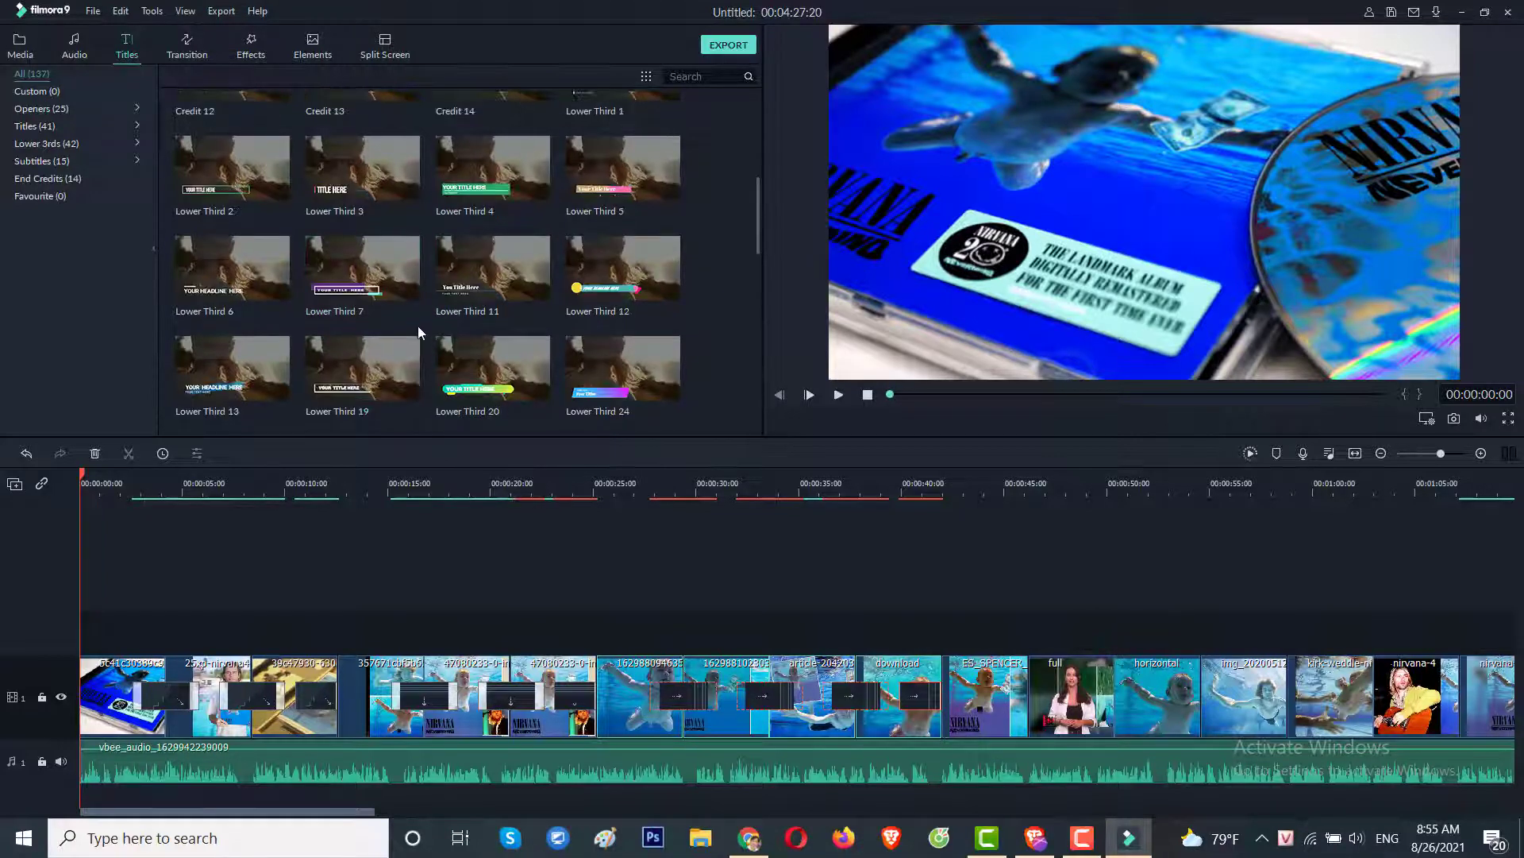
left_click(233, 367)
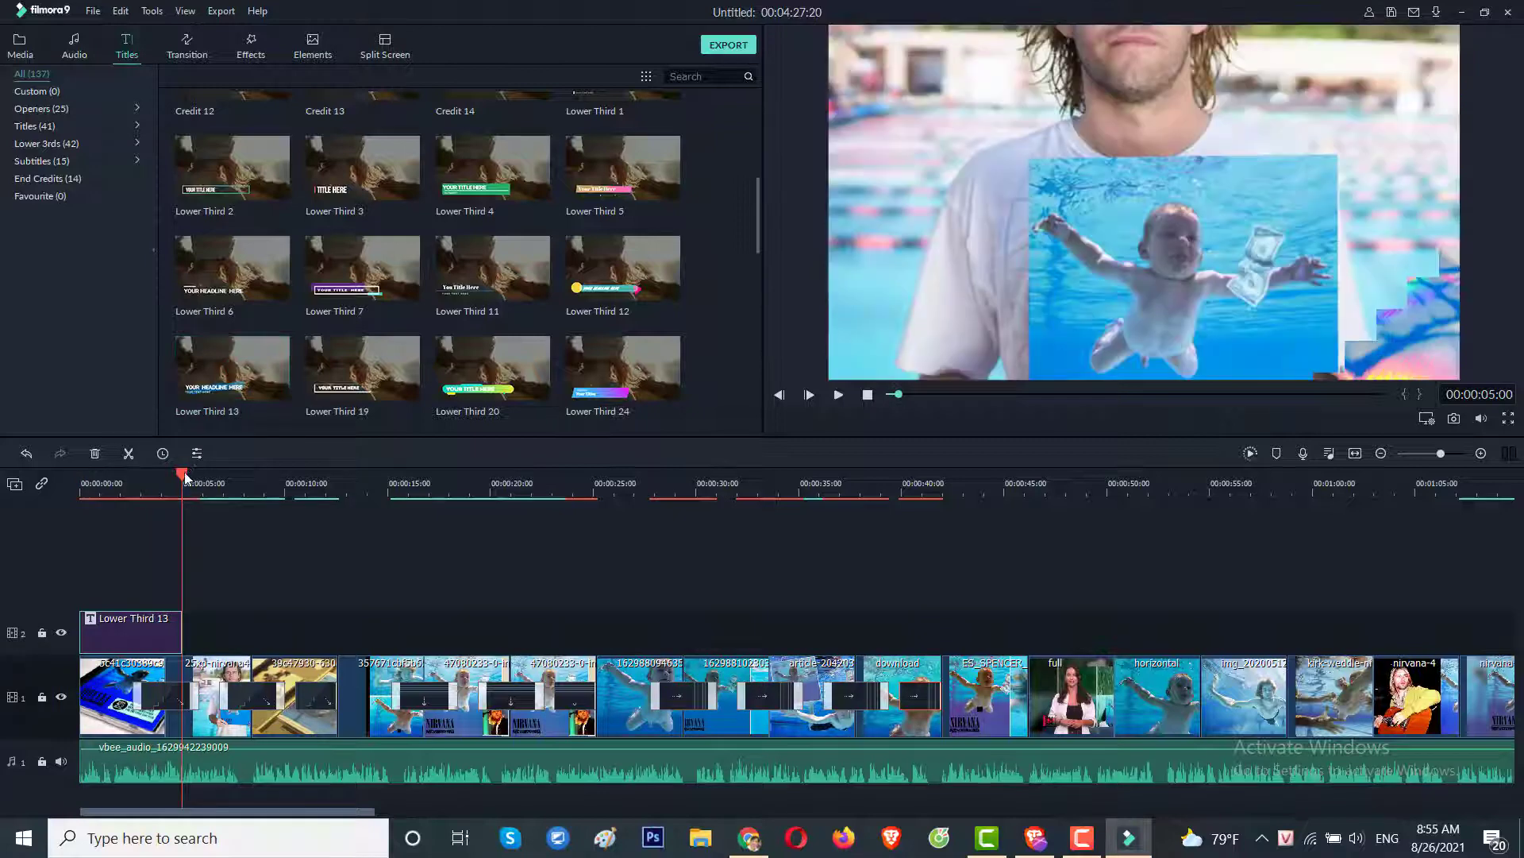
left_click_drag(184, 477, 162, 477)
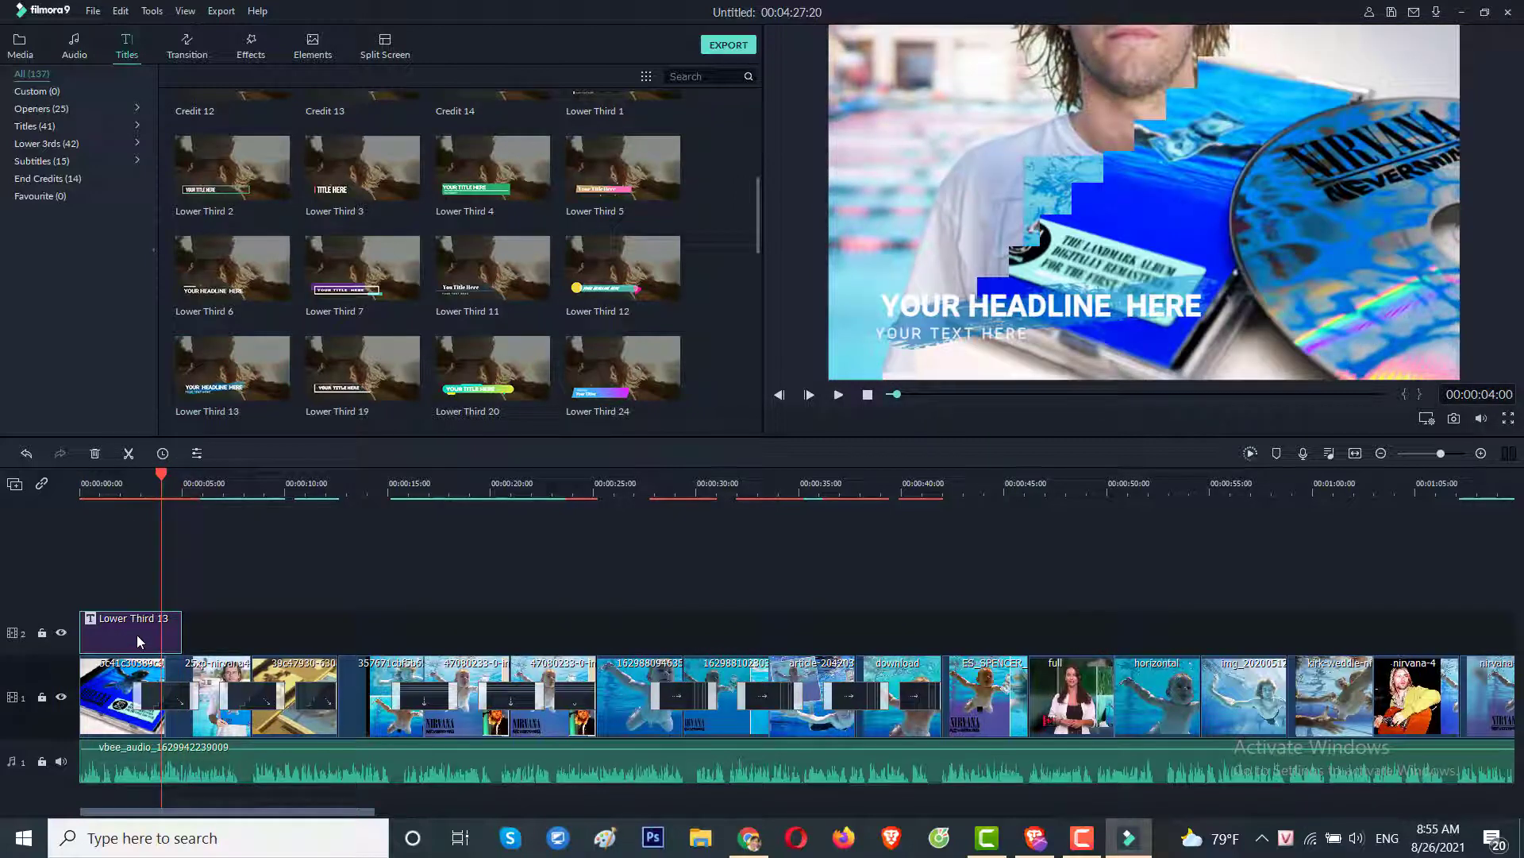
double_click(137, 641)
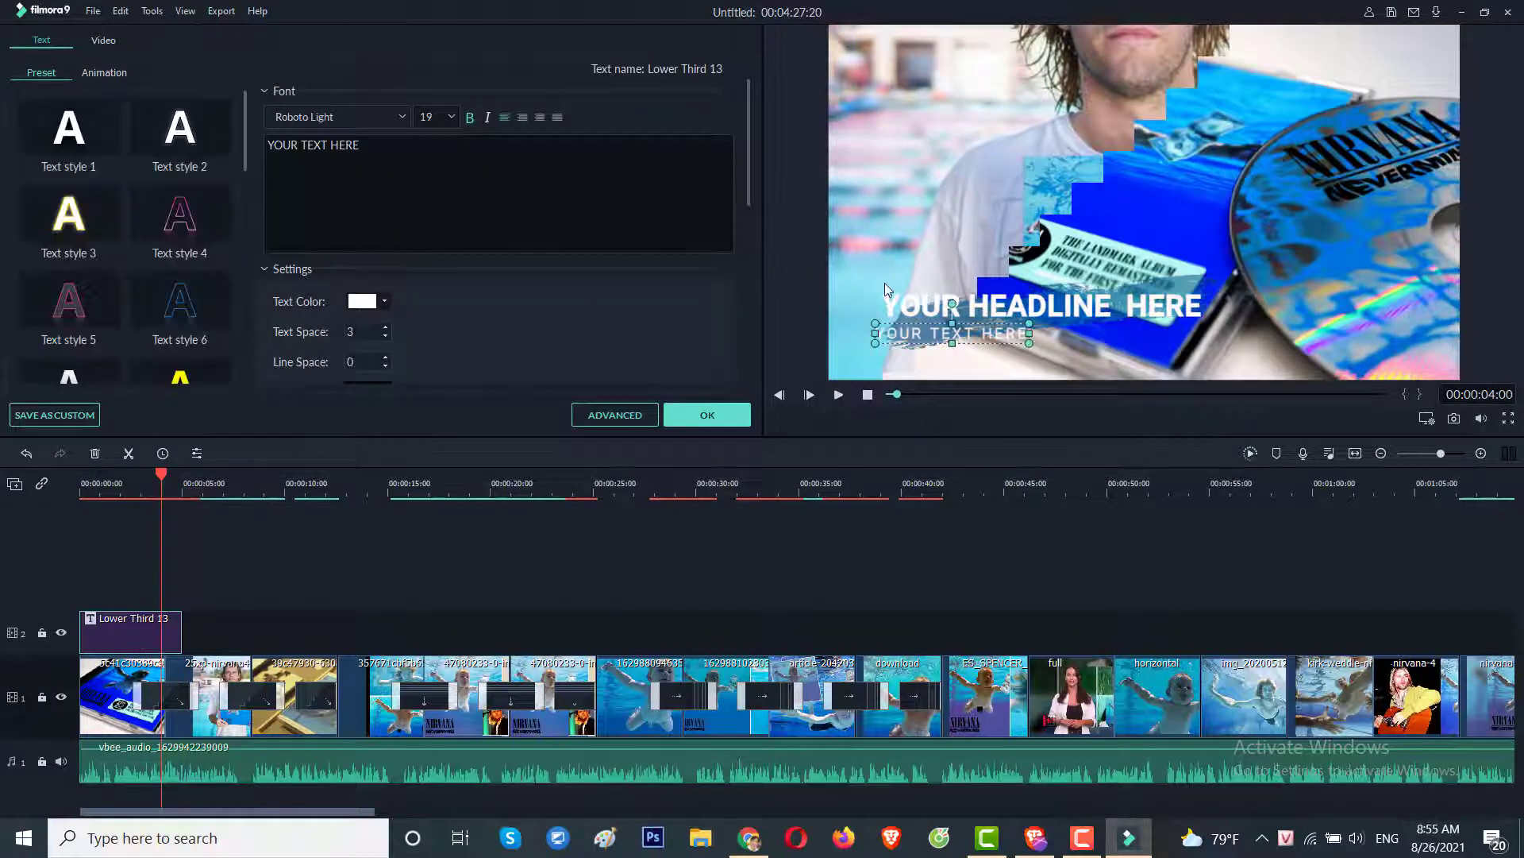
left_click(1024, 305)
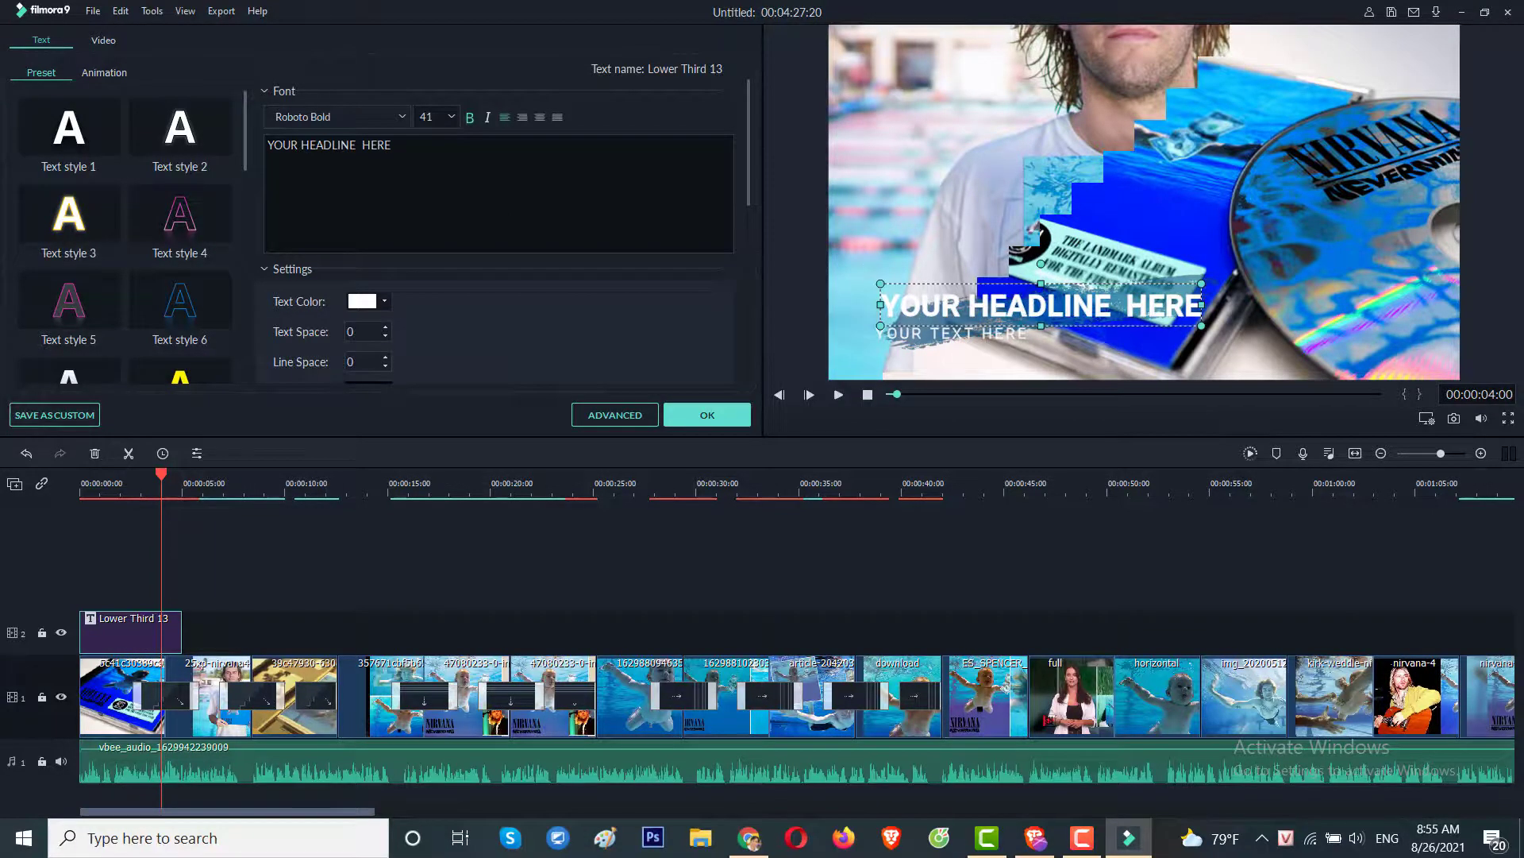
key("ctrl+shift+Left")
key("ctrl+shift+Left")
key("ctrl+shift+Left")
key("ctrl+v")
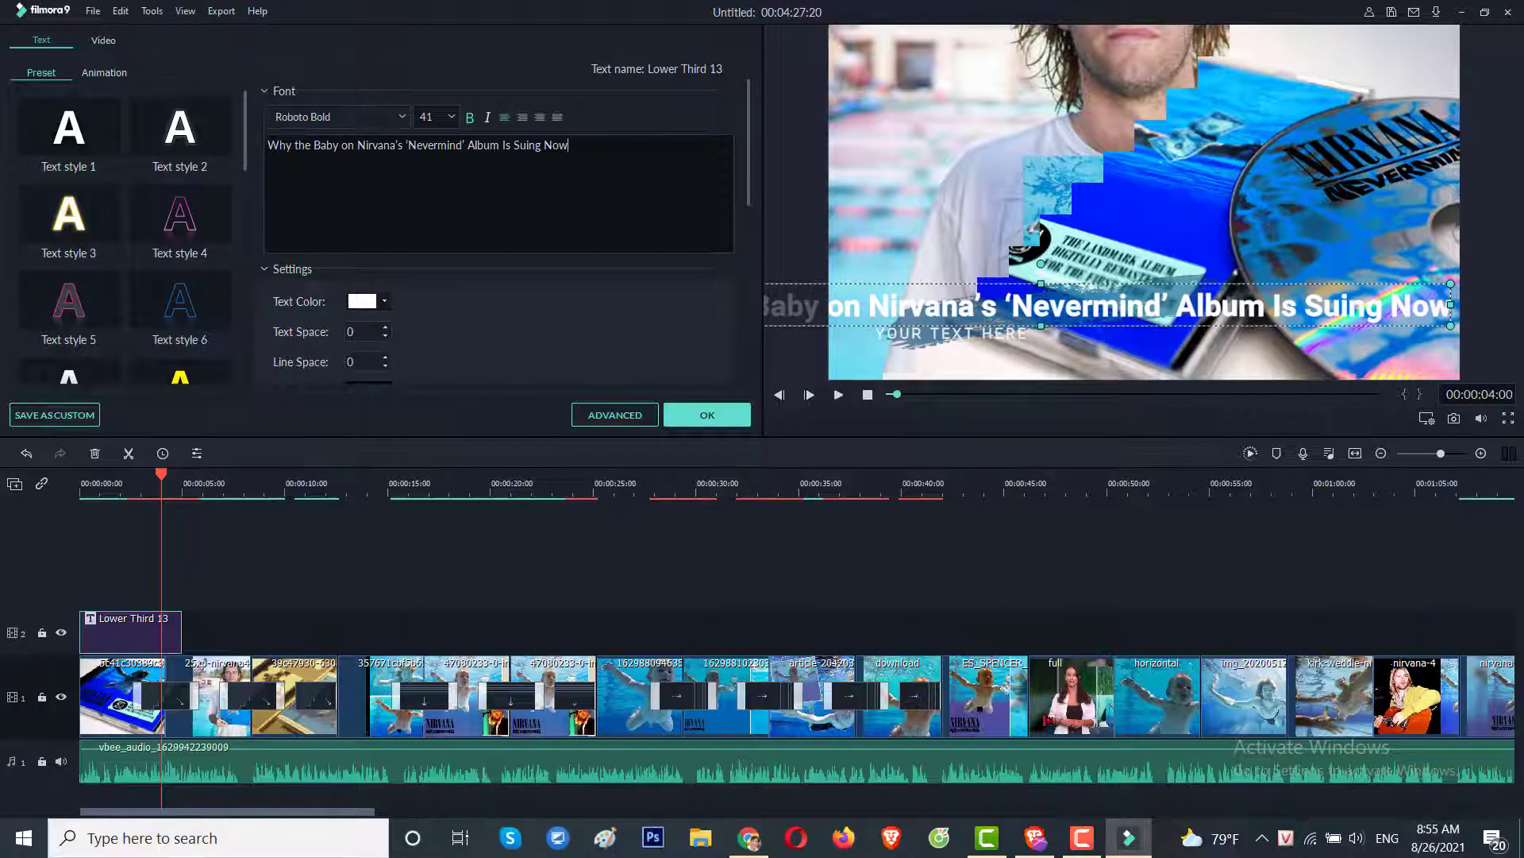
Widen the headline text box and raise its font size from 20 to 30, then 40.
key("ctrl+shift+Left")
key("ctrl+shift+Left")
key("ctrl+shift+Left")
key("ctrl+shift+Left")
key("ctrl+shift+Left")
key("ctrl+shift+Left")
key("ctrl+shift+Left")
key("ctrl+shift+Left")
key("ctrl+shift+Left")
key("ctrl+shift+Left")
key("ctrl+shift+Left")
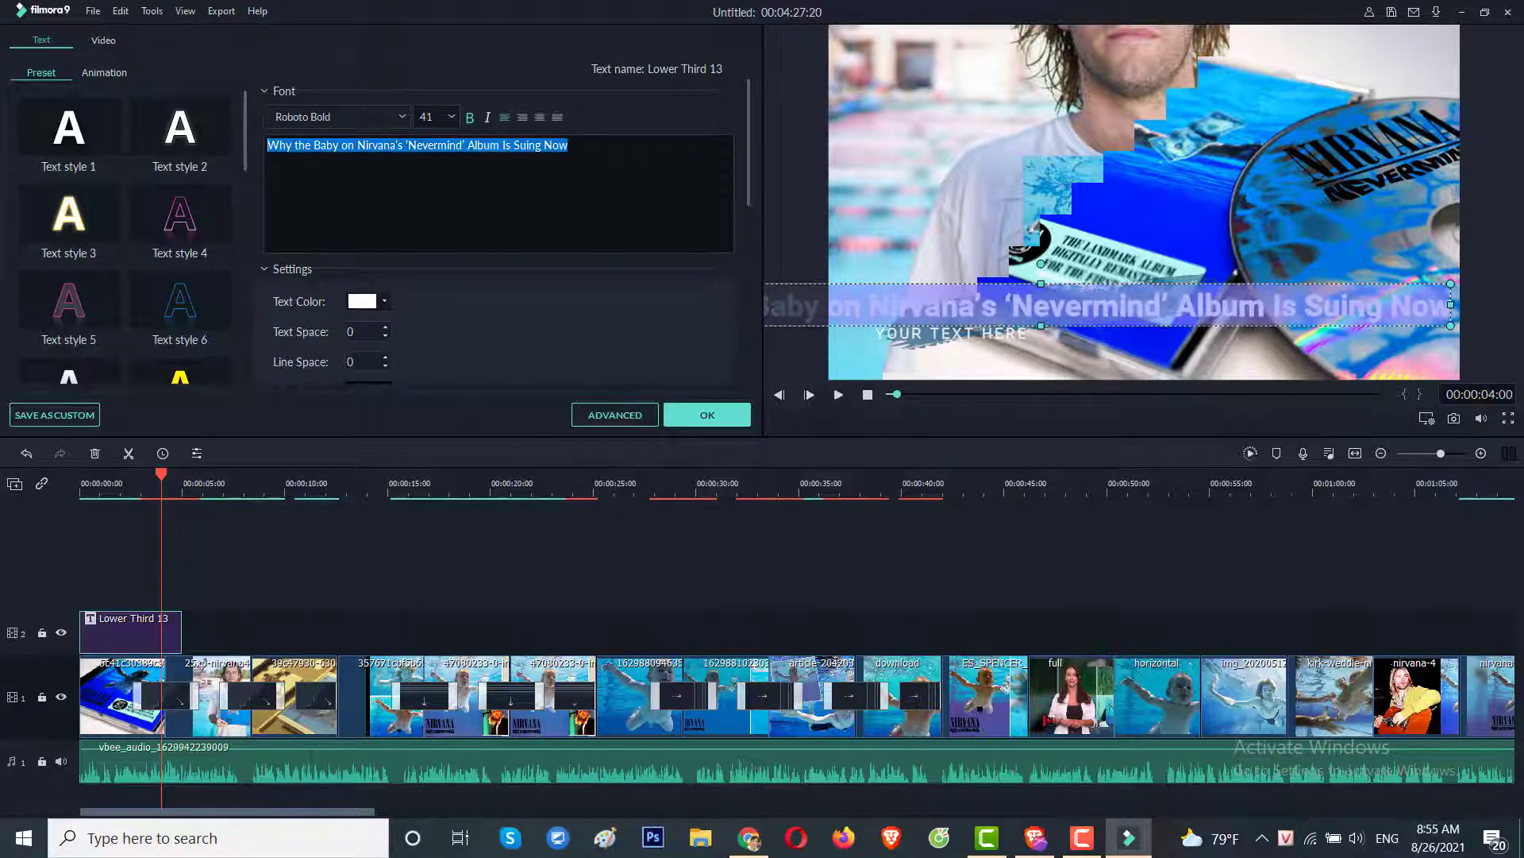
left_click(451, 117)
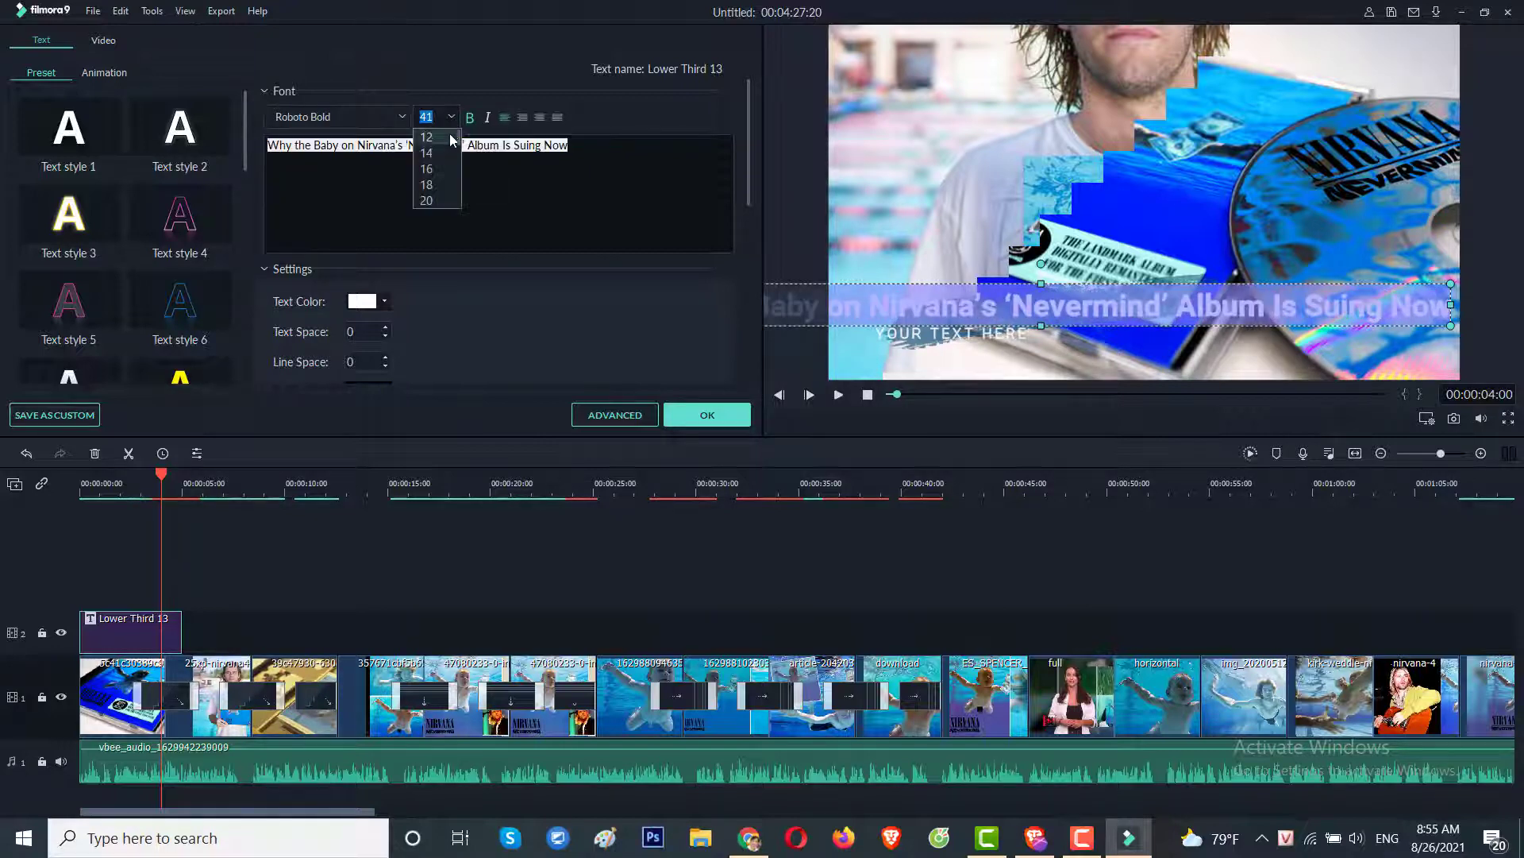
left_click(436, 199)
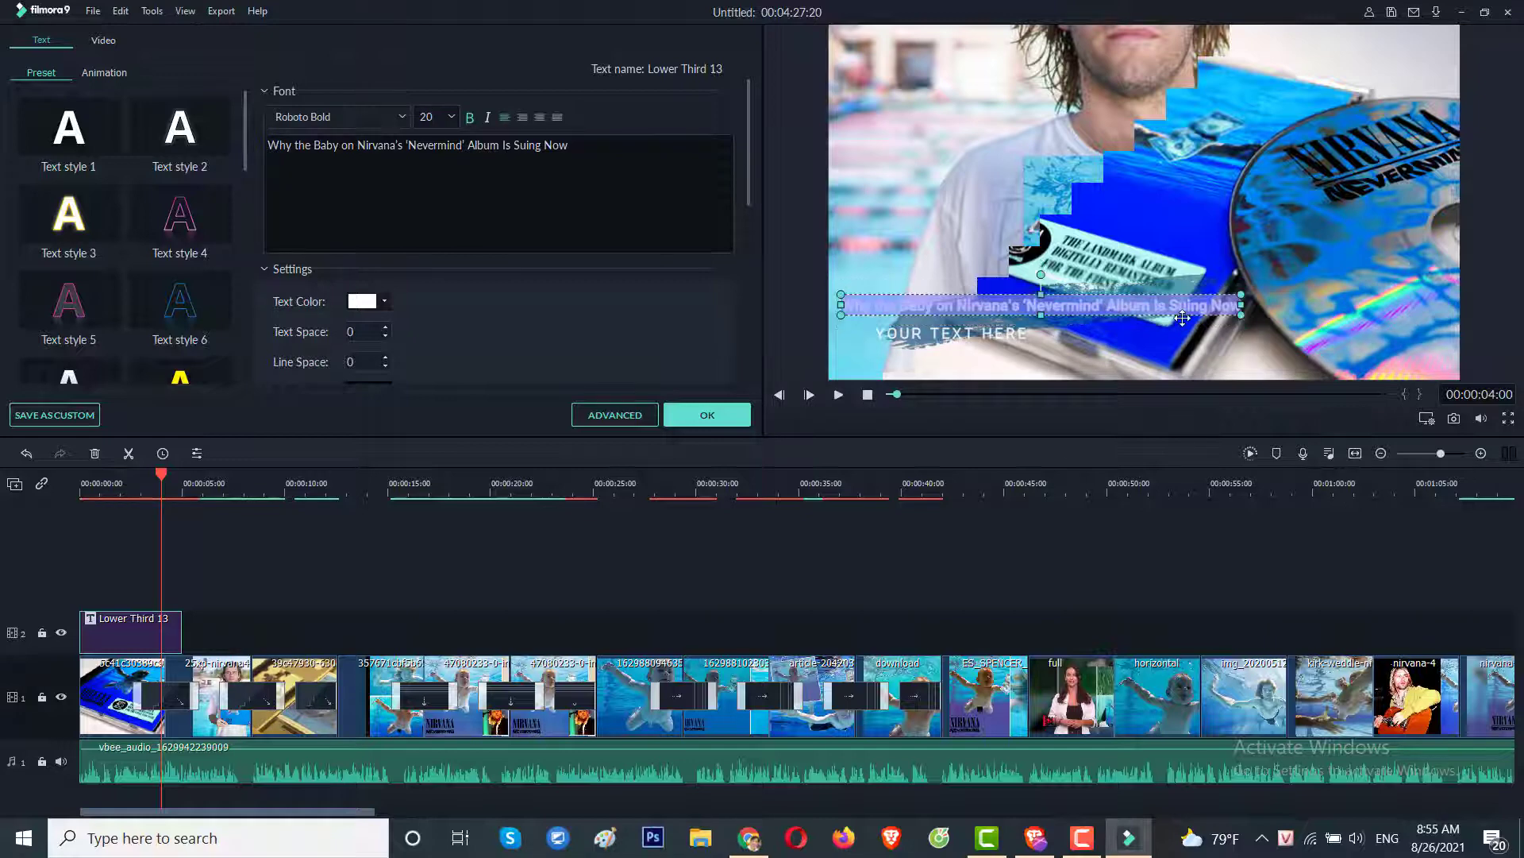
left_click(1256, 314)
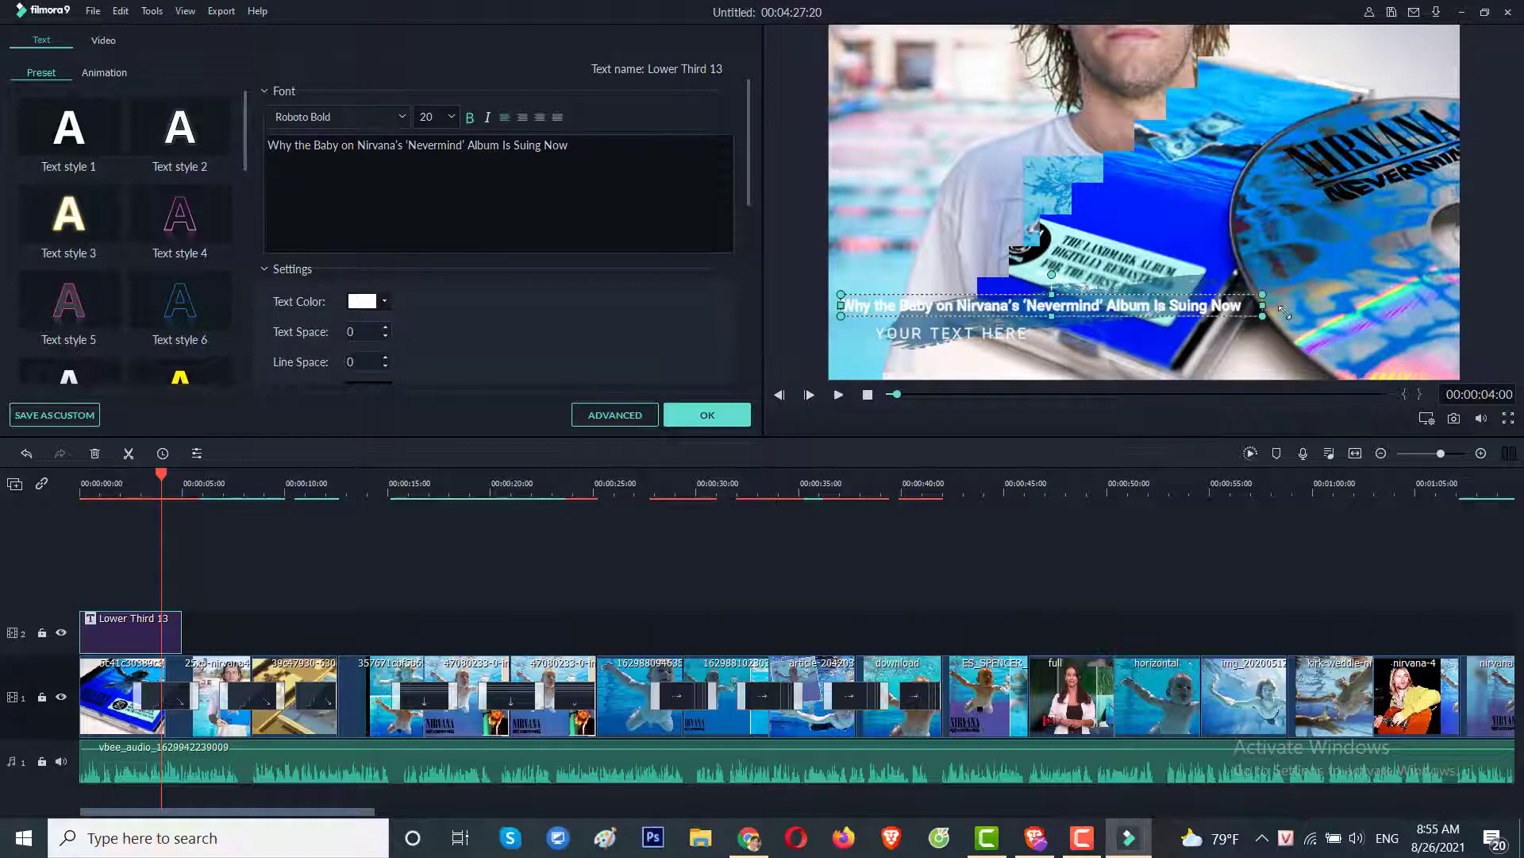
left_click_drag(1256, 313, 1296, 317)
double_click(1241, 306)
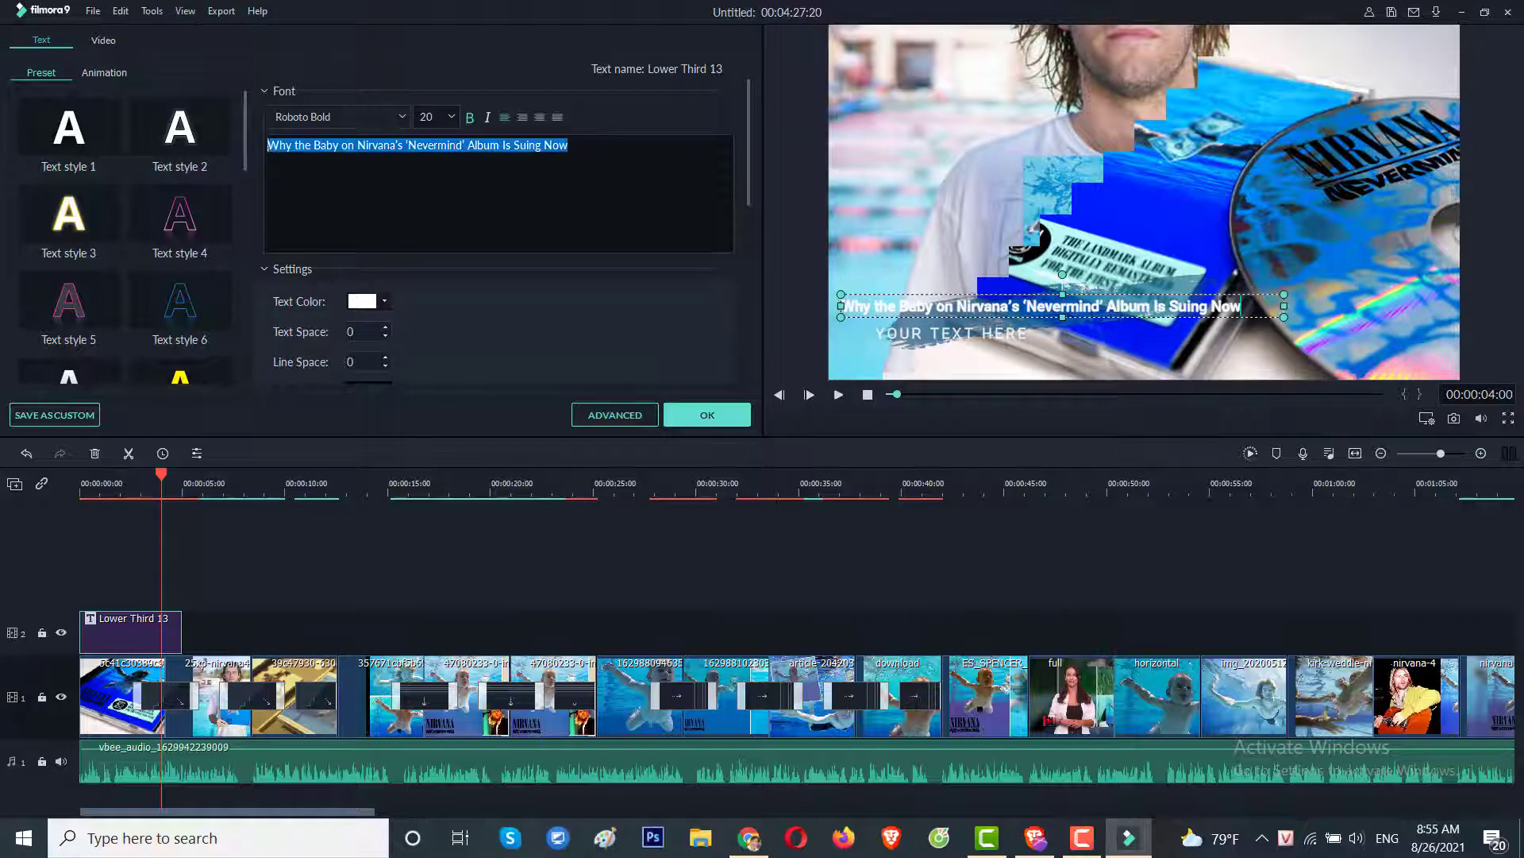
left_click(427, 117)
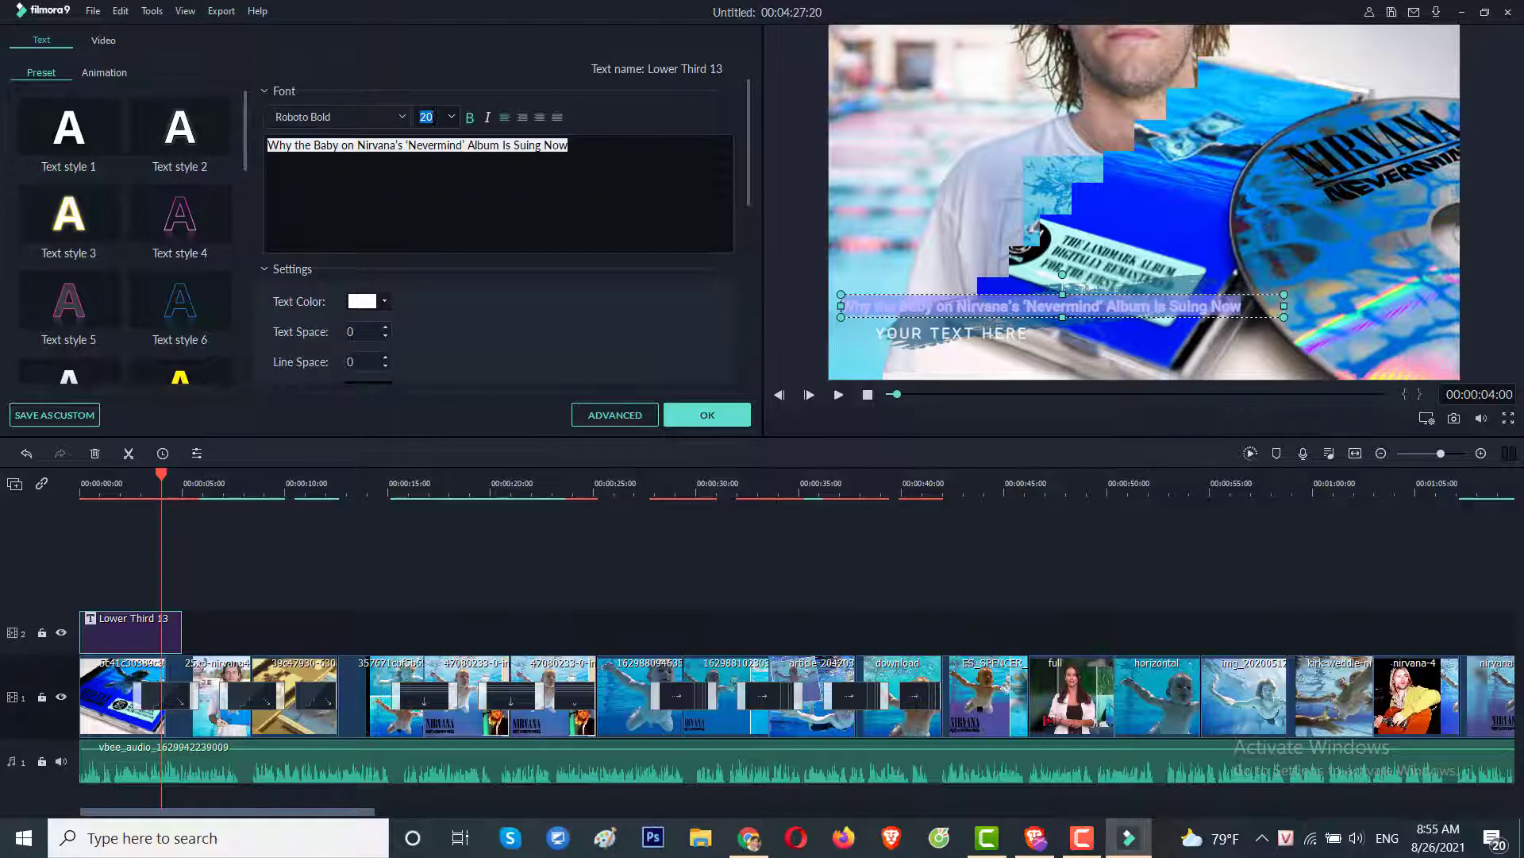
type("3")
key("Return")
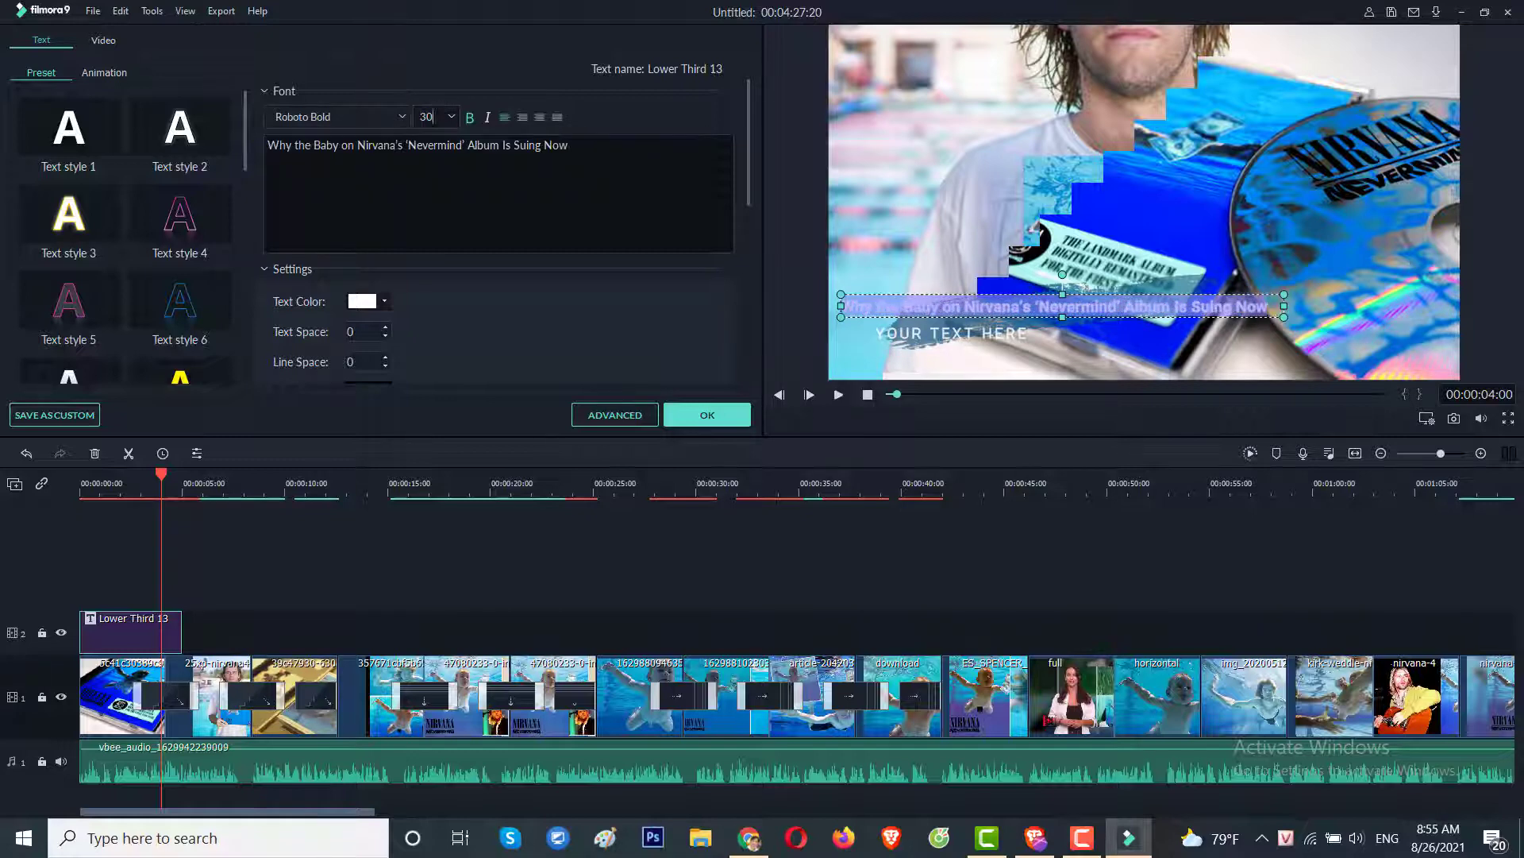
left_click(426, 117)
key("Return")
Scale up the headline caption and move it down across the bottom of the frame.
left_click(885, 525)
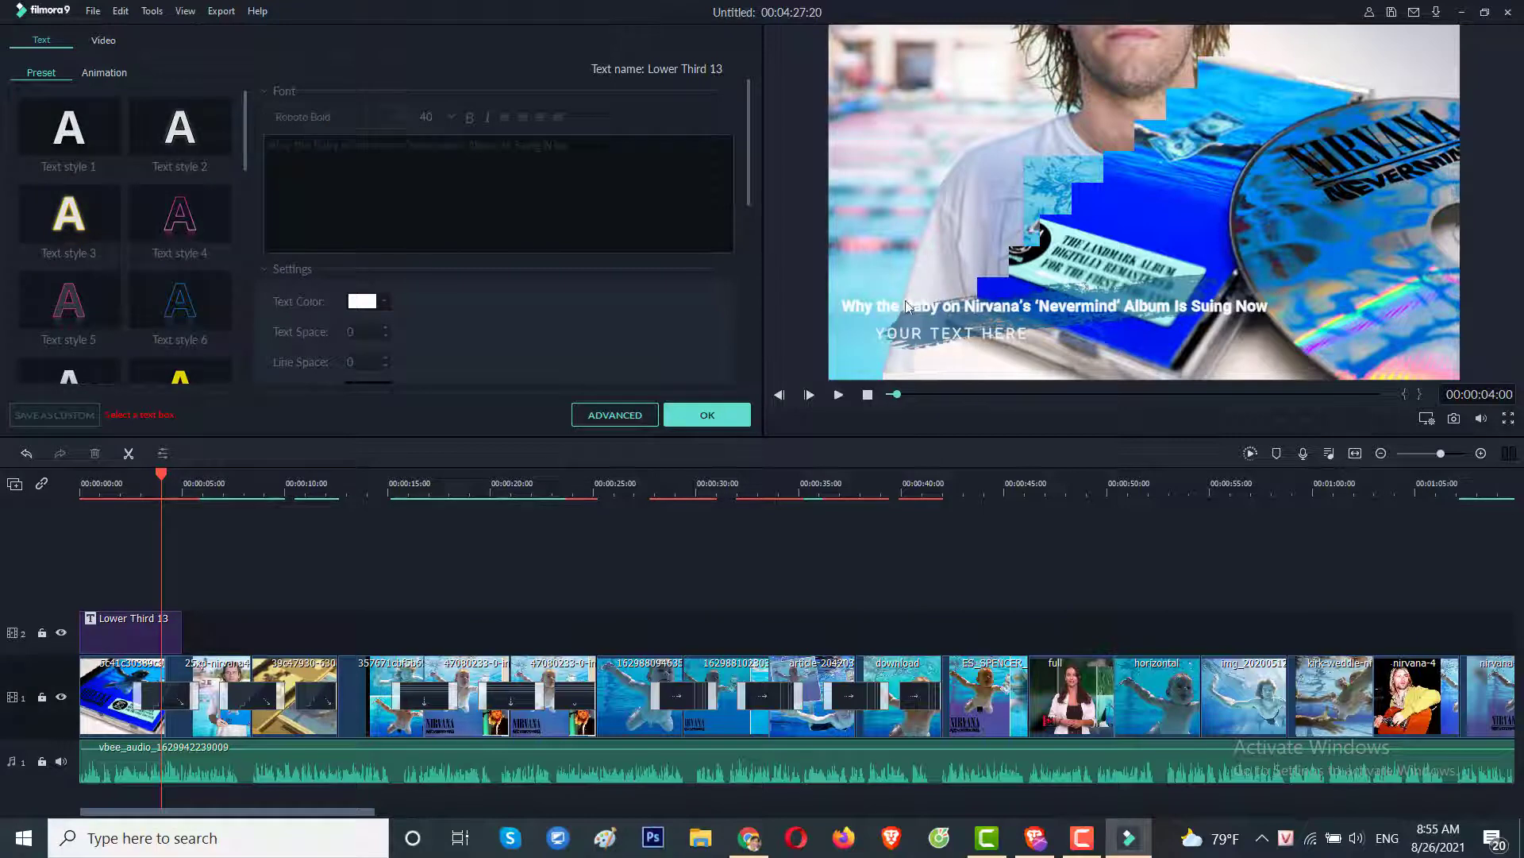
left_click(1177, 307)
left_click_drag(1323, 336, 1290, 332)
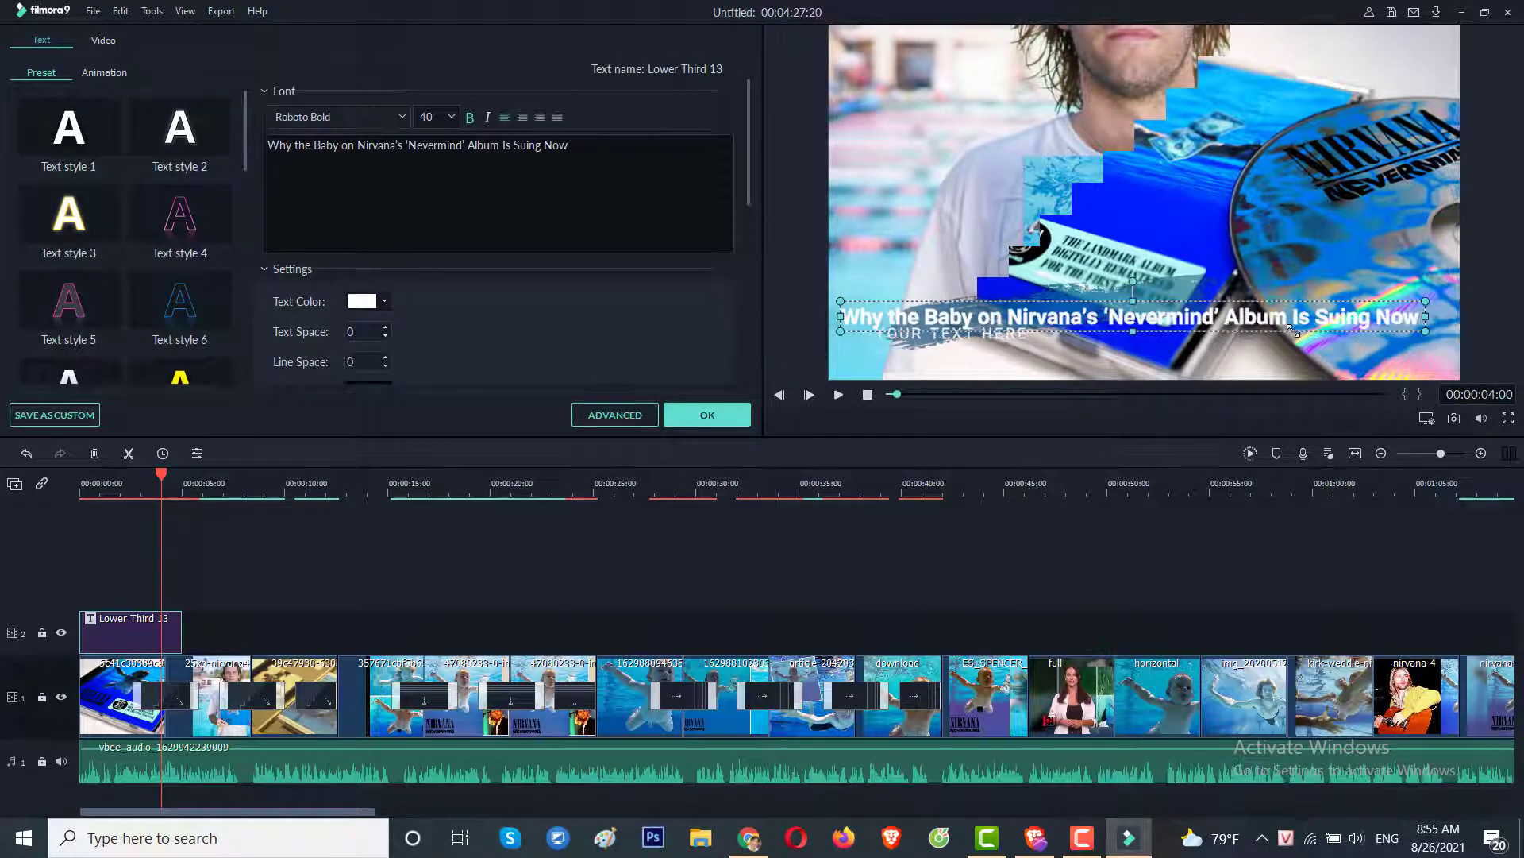
left_click_drag(1425, 316, 1436, 316)
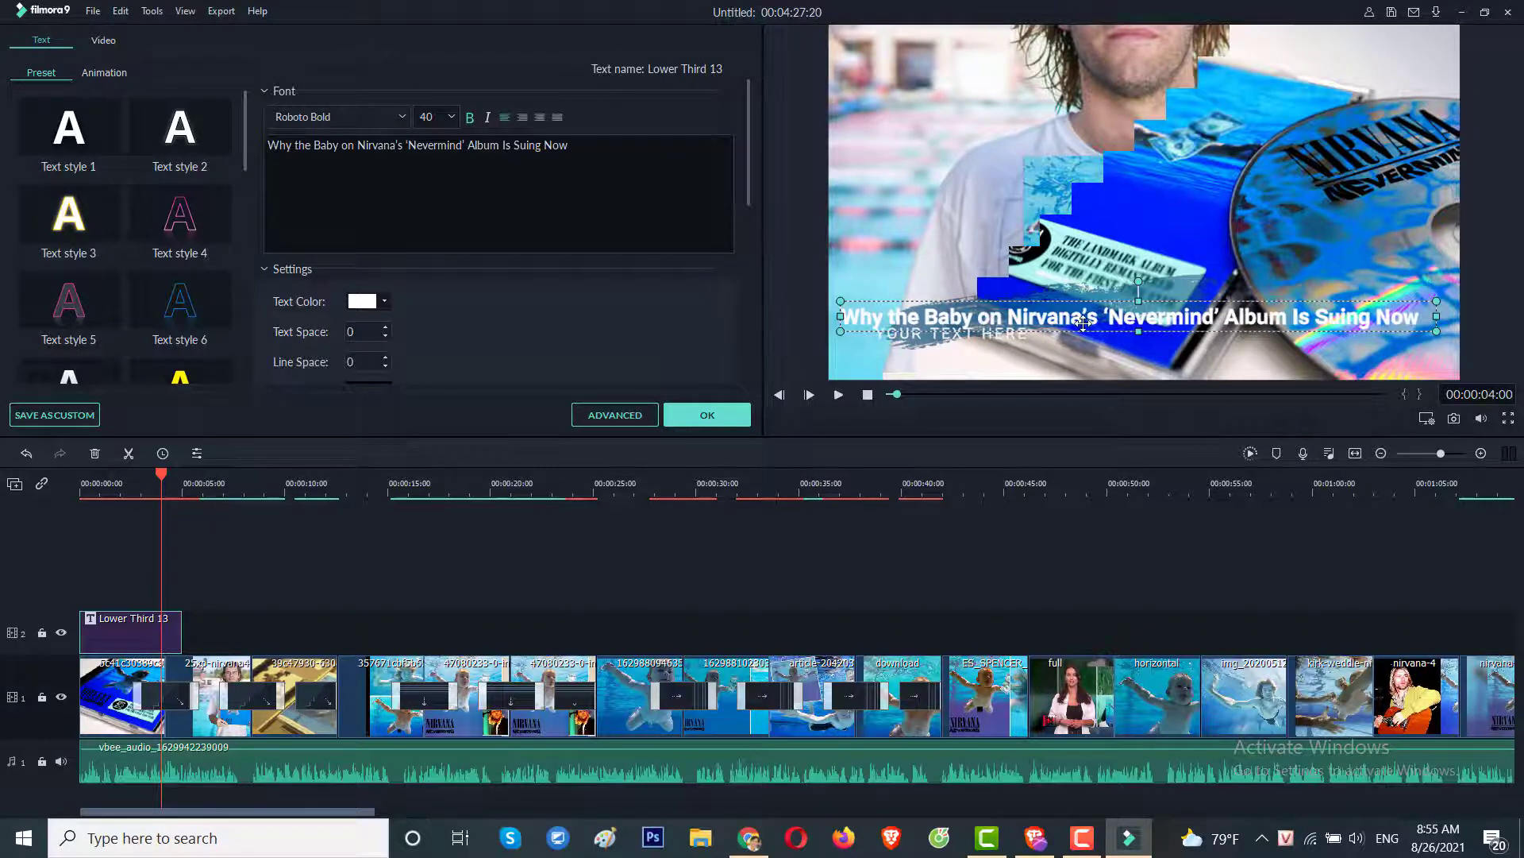
left_click_drag(1083, 323, 1084, 335)
Nudge the album image down and delete the YOUR TEXT HERE placeholder line.
left_click(1110, 305)
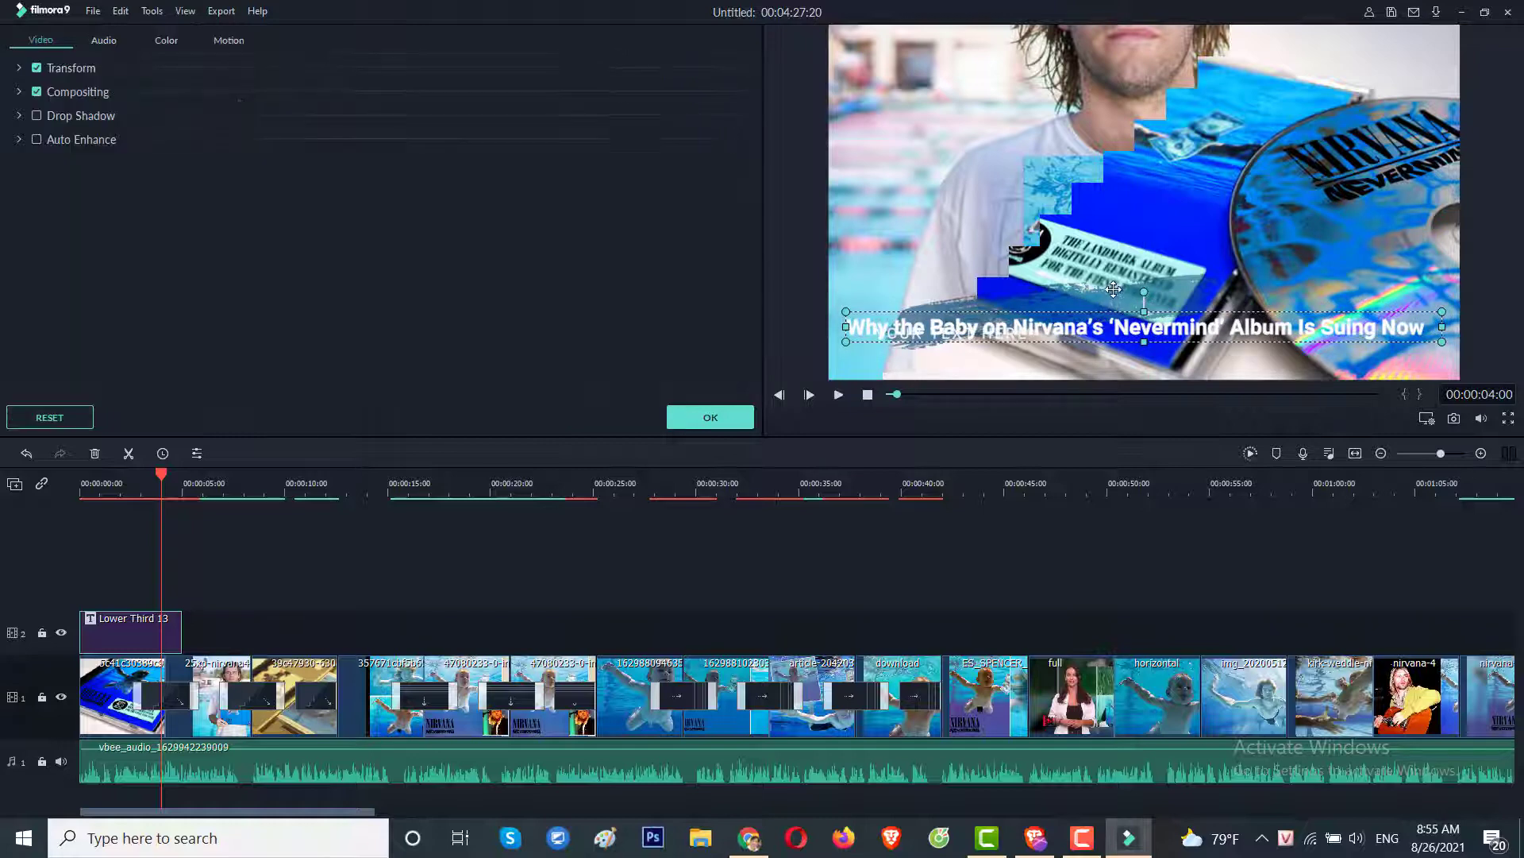
left_click_drag(1117, 294, 1116, 306)
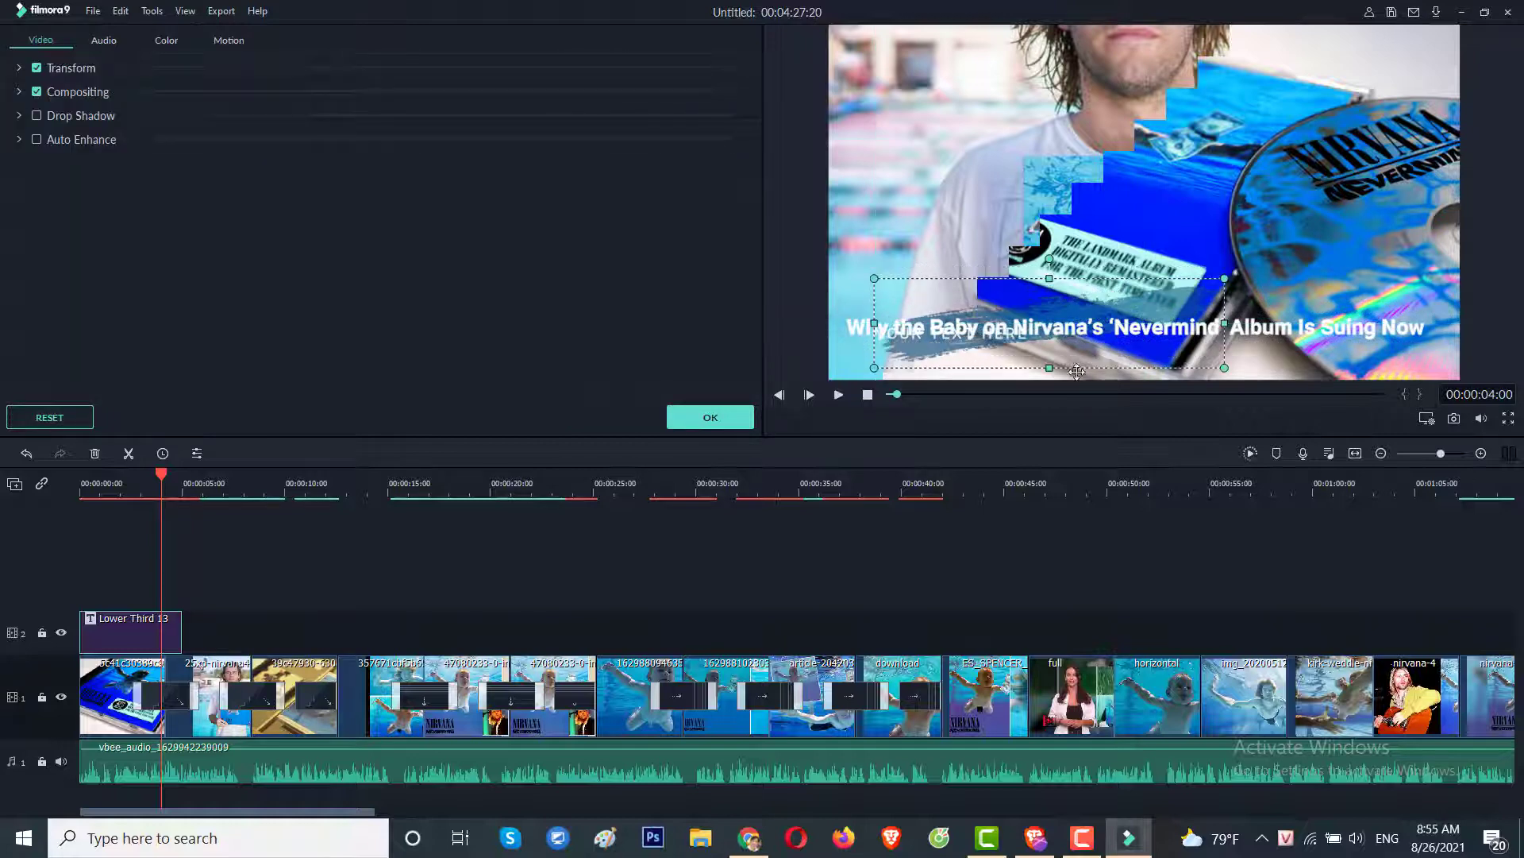
double_click(906, 337)
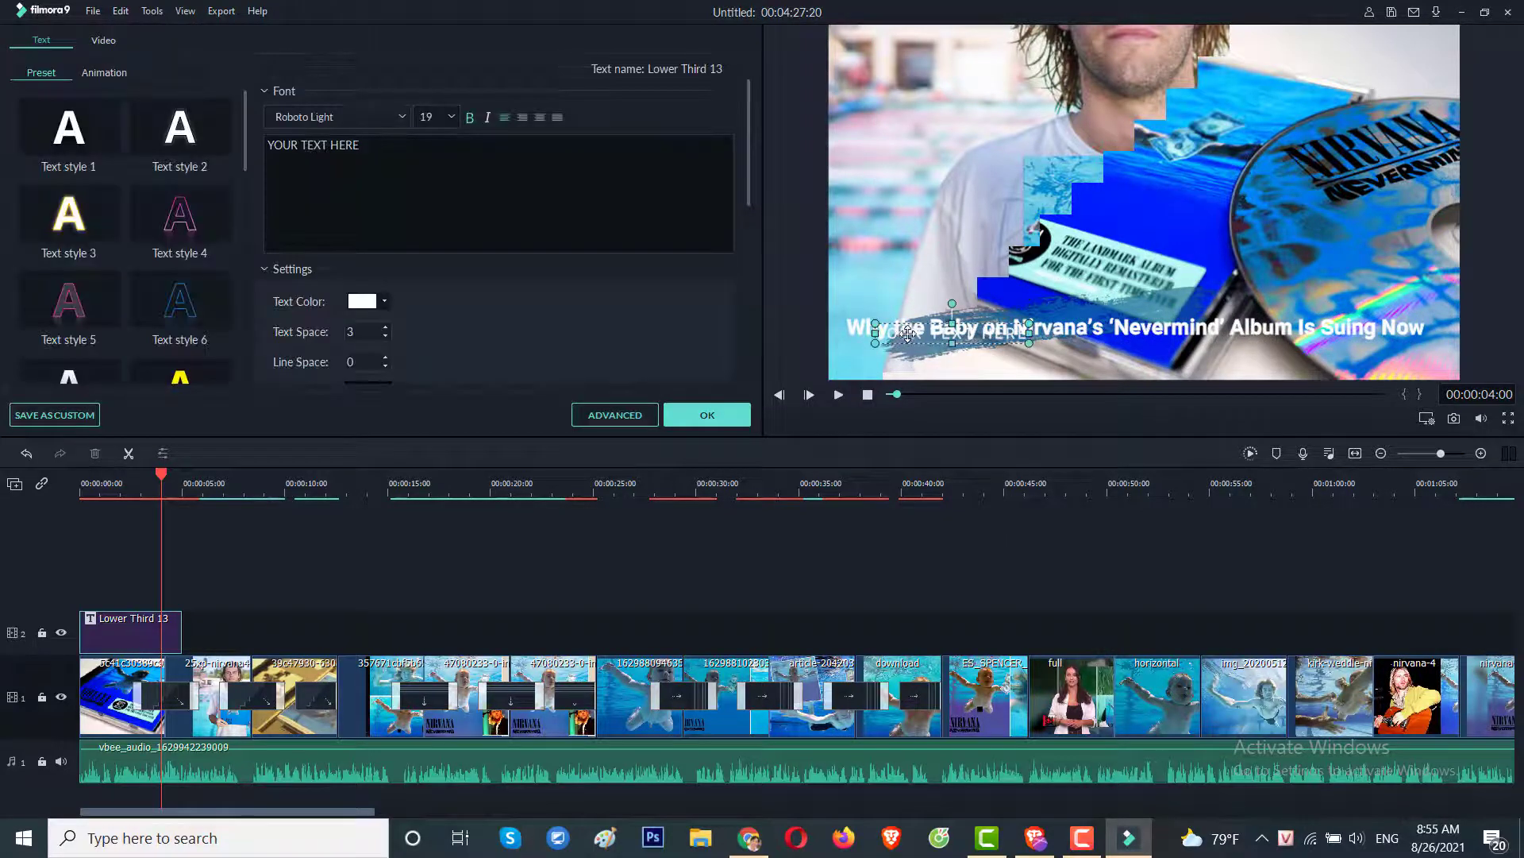
left_click_drag(361, 145, 265, 146)
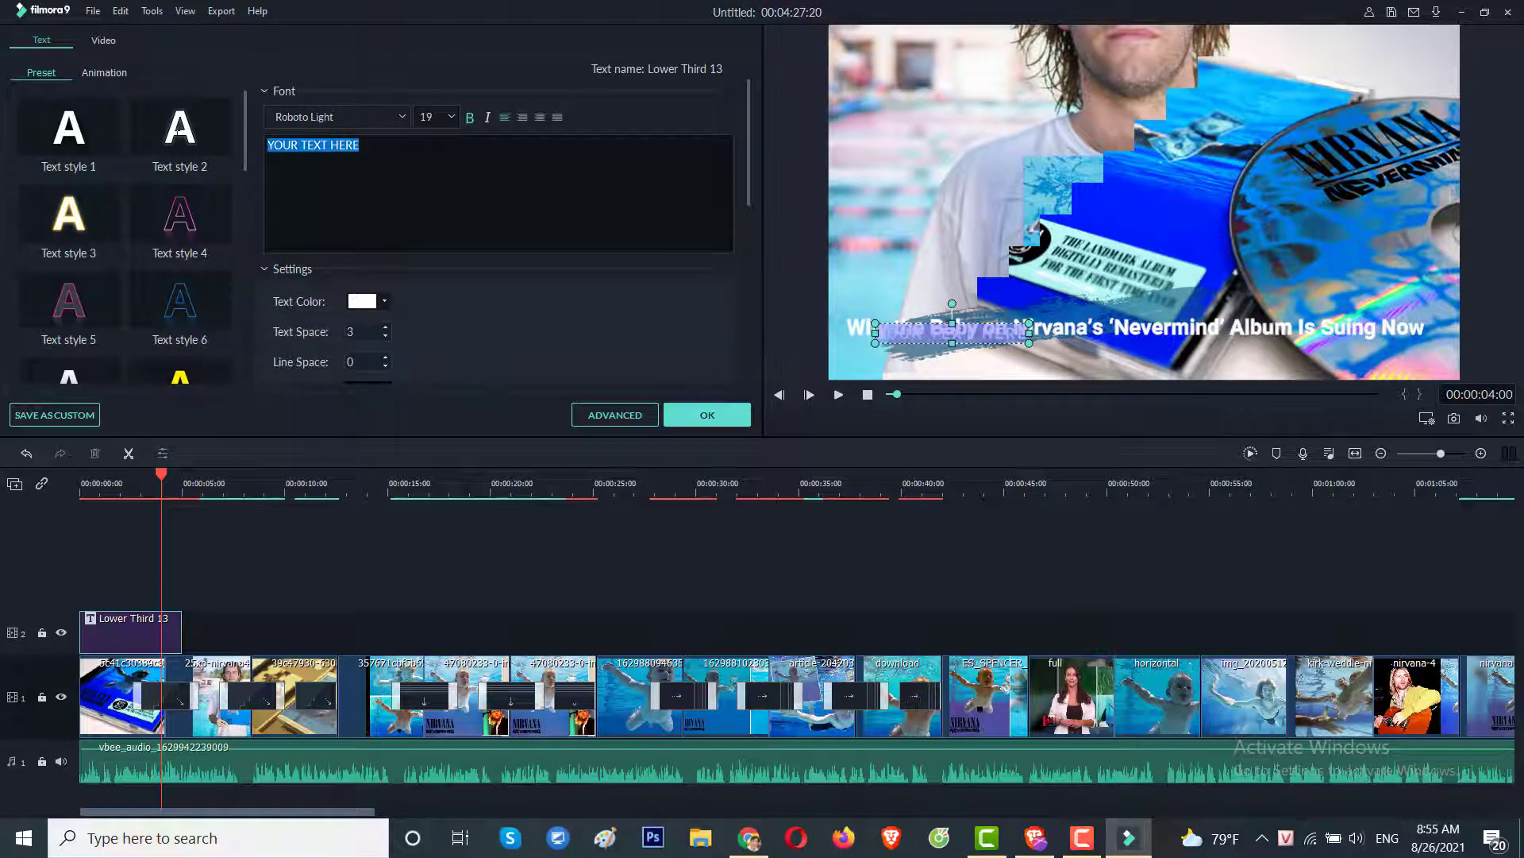
key("BackSpace")
left_click(1029, 583)
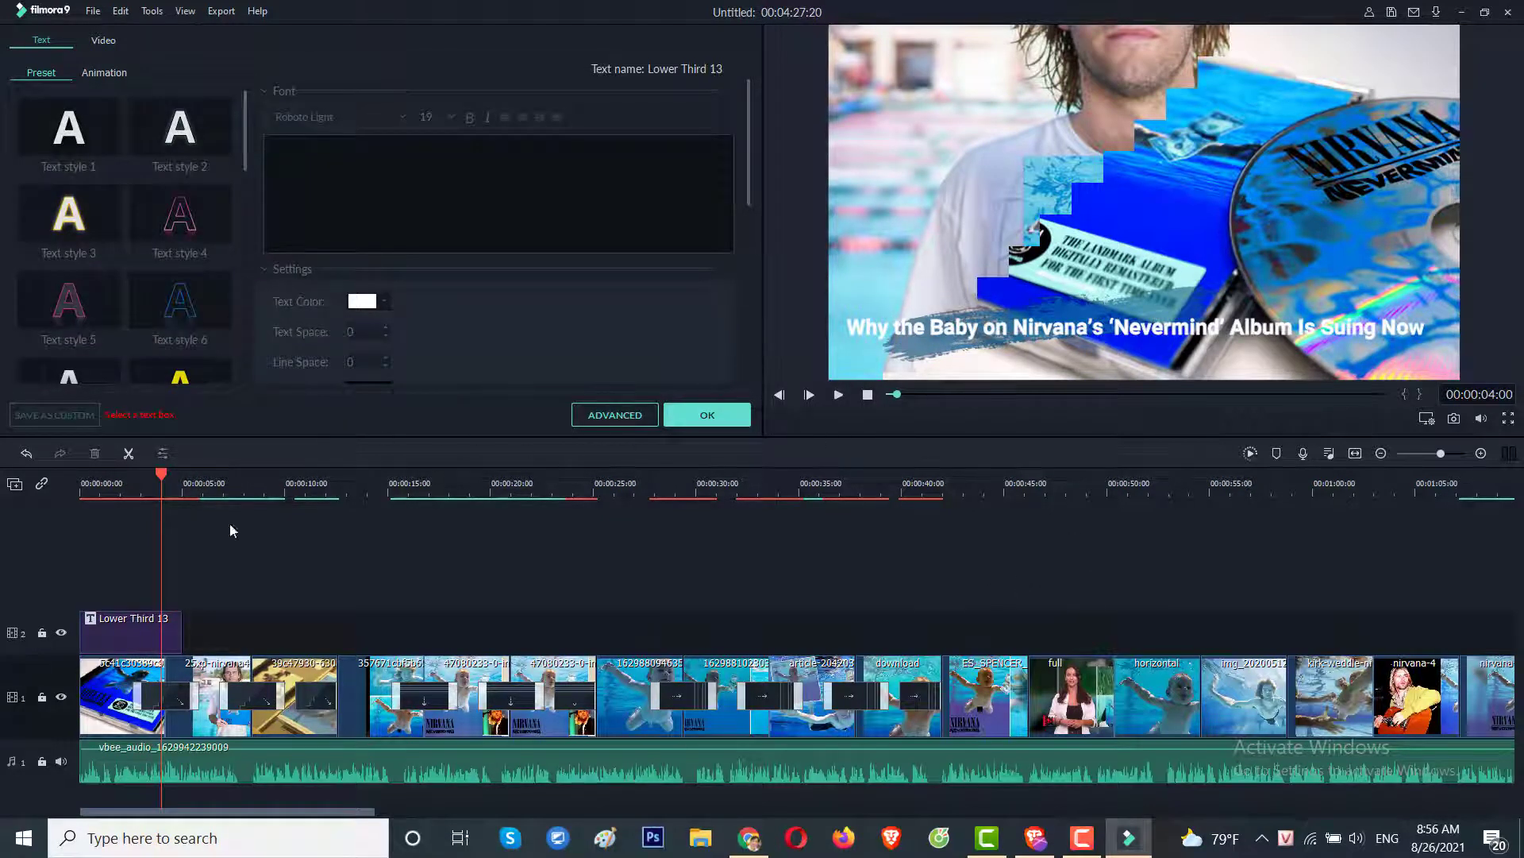
Give the headline Text style 3 (white with orange outline) and confirm with OK.
left_click(145, 617)
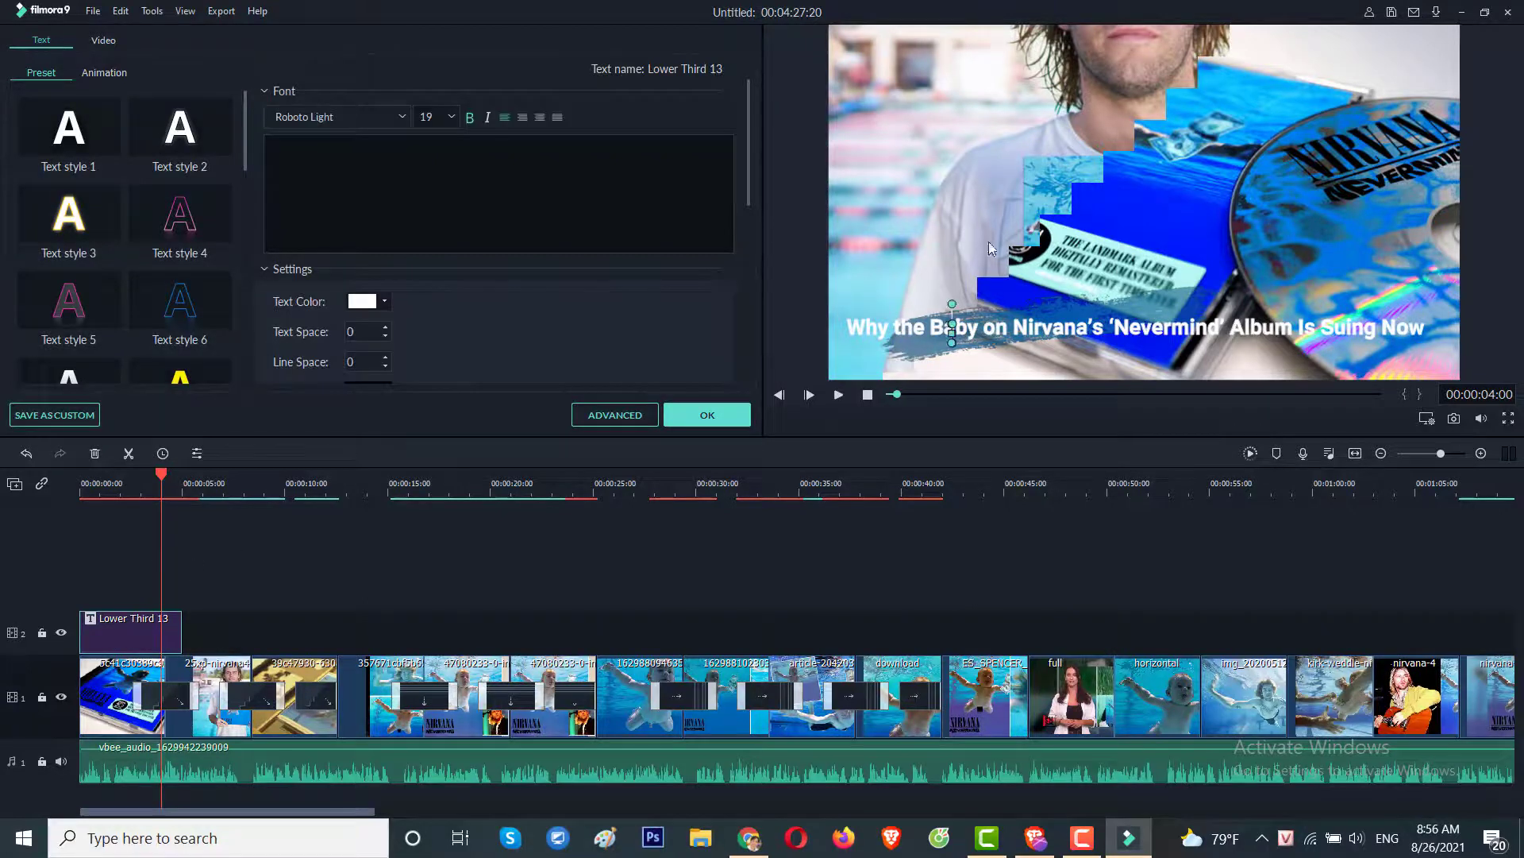
left_click(1000, 329)
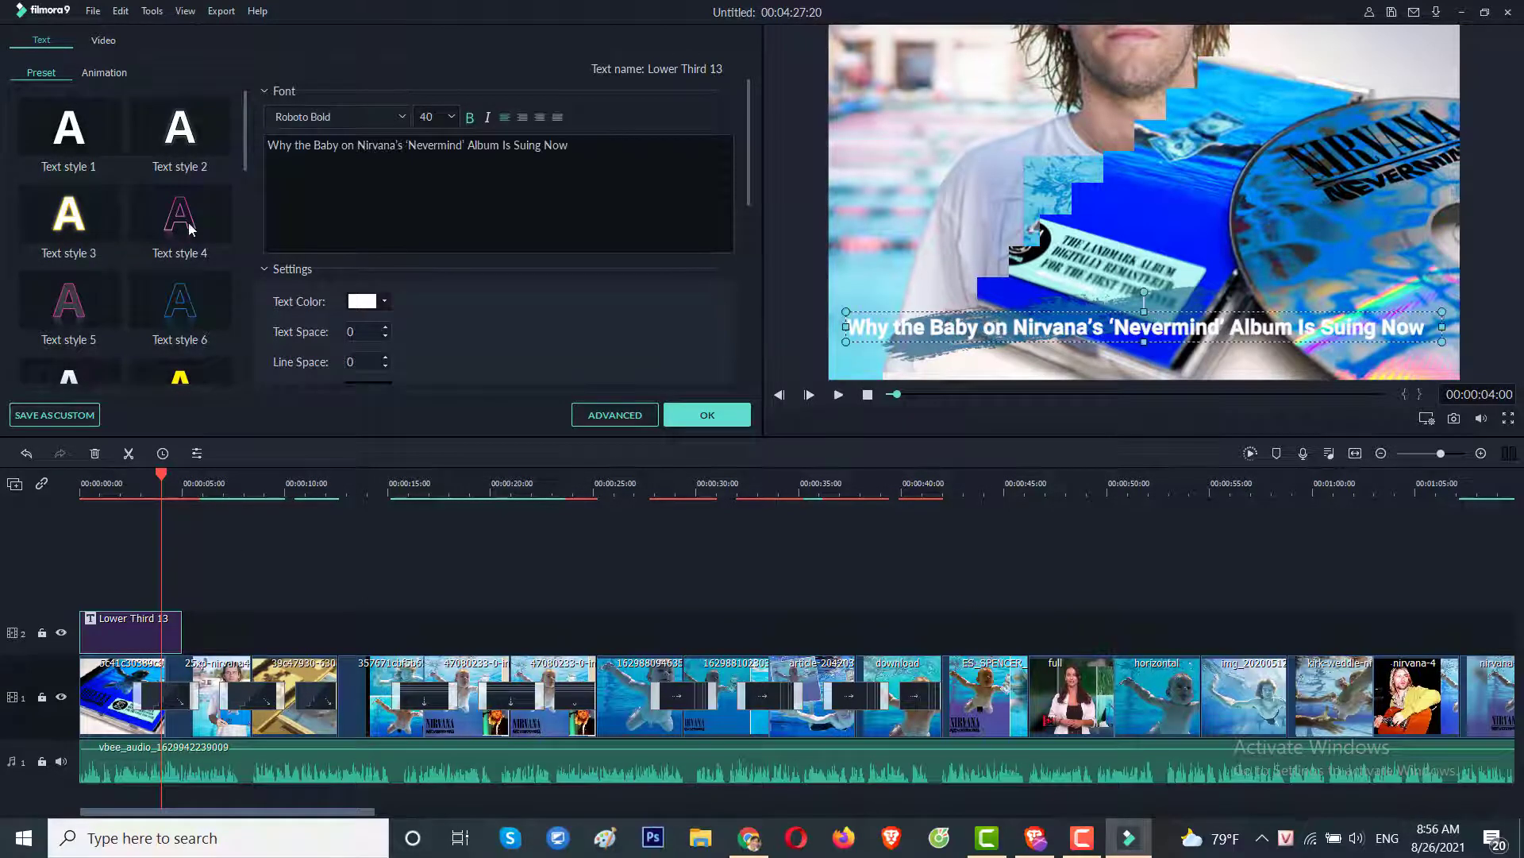
left_click(68, 224)
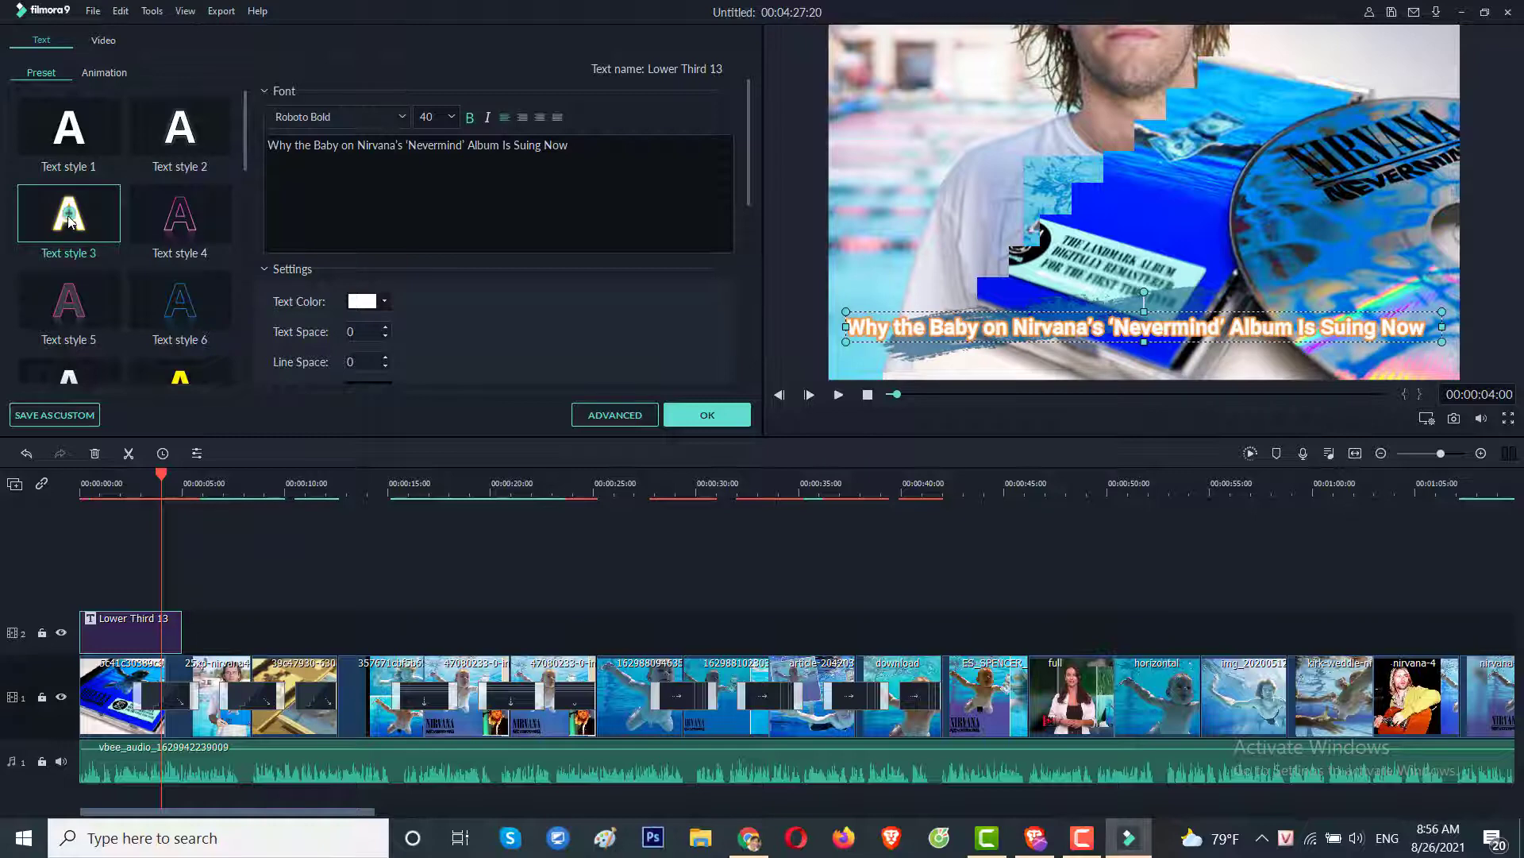
left_click(177, 216)
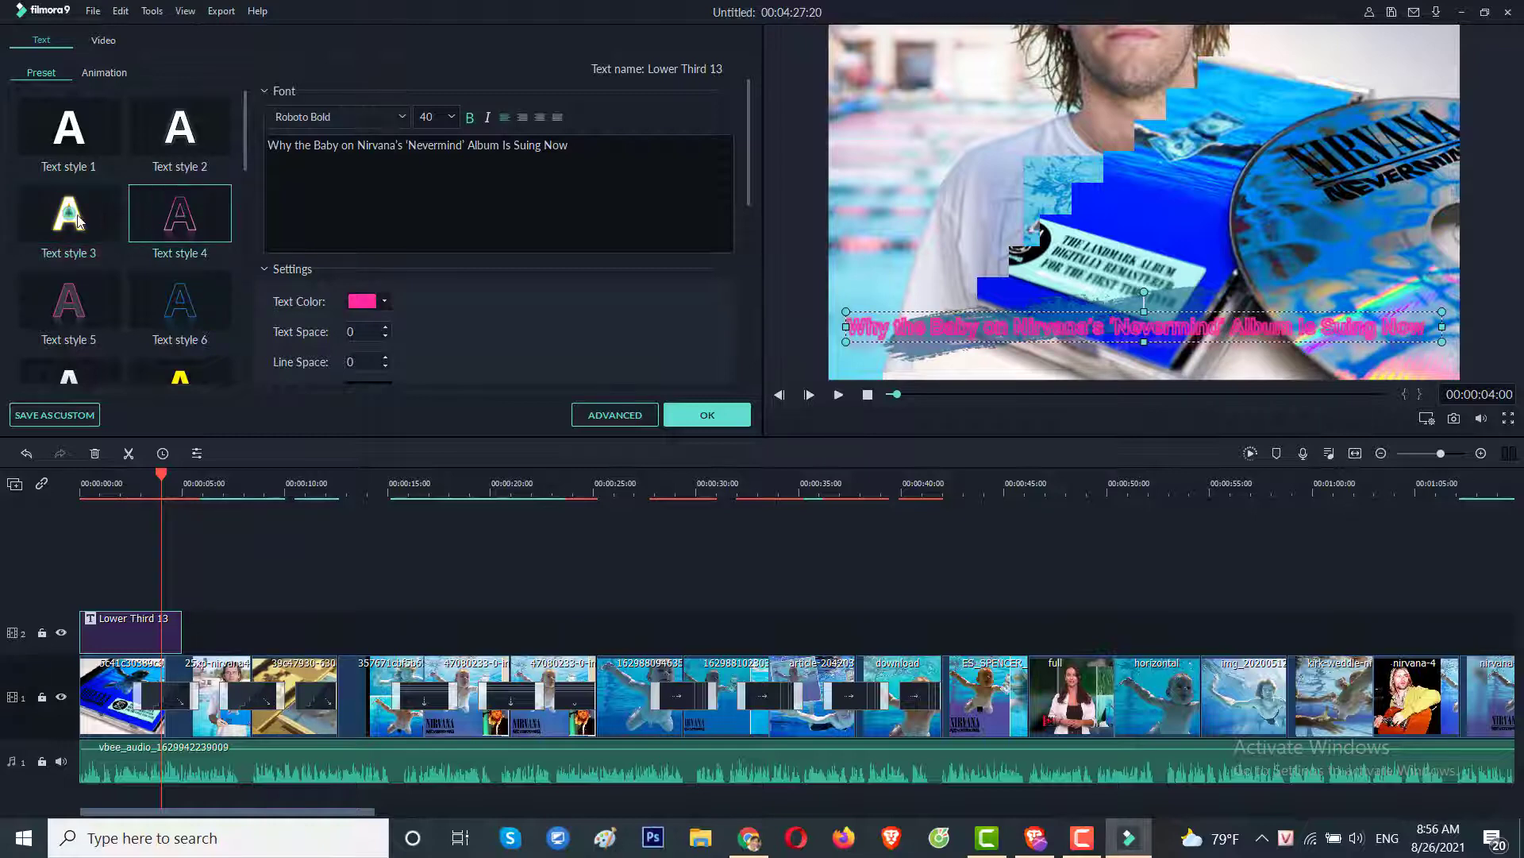
left_click(68, 302)
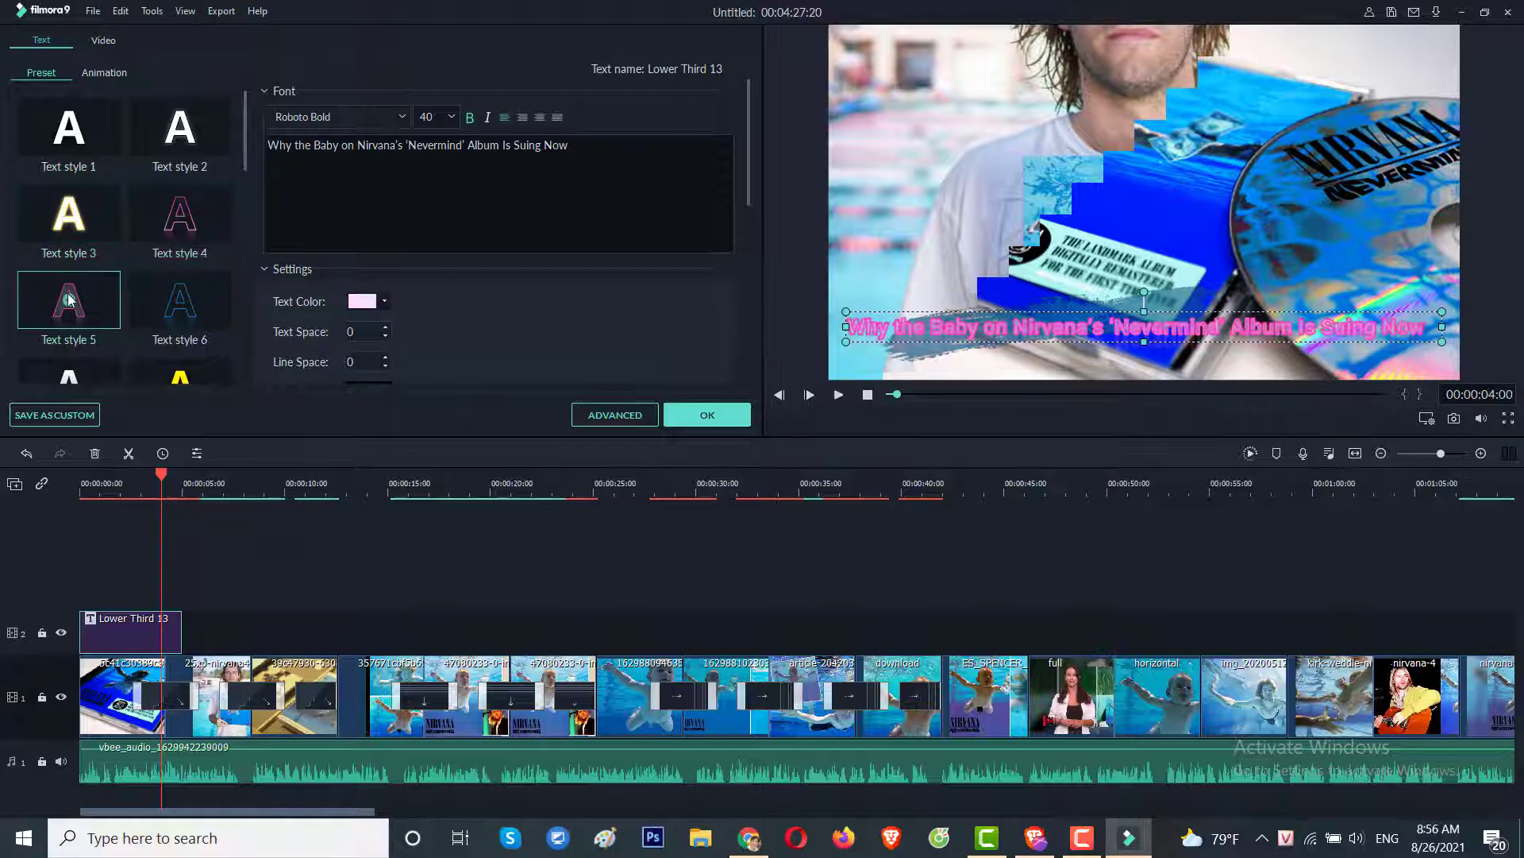
left_click(73, 225)
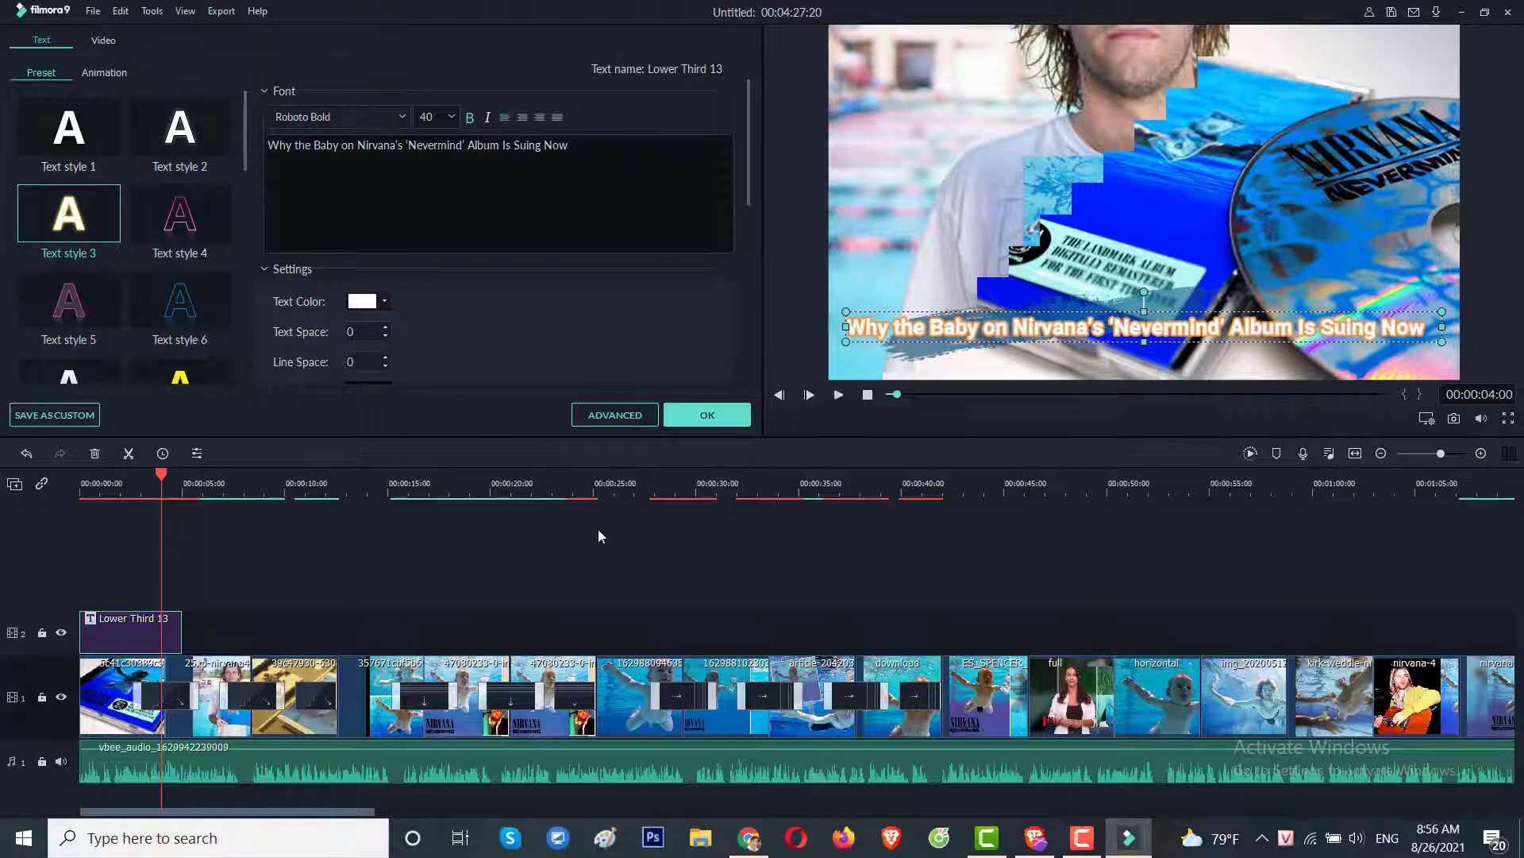
left_click(708, 415)
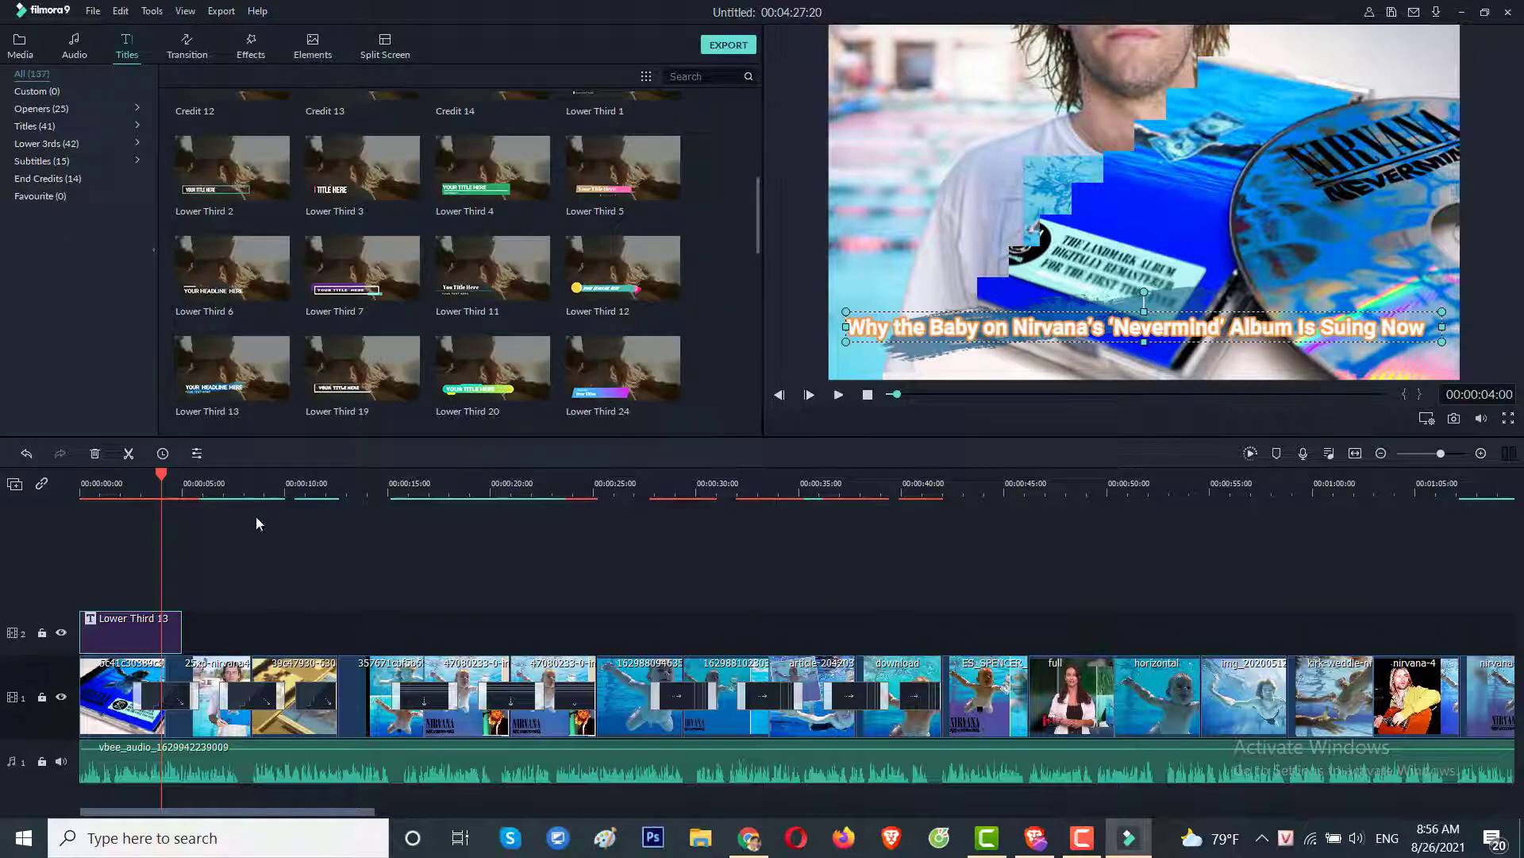
Trim the Lower Third 13 caption to 00:00:04:17, play it back, then switch to Chrome.
left_click_drag(165, 474, 137, 474)
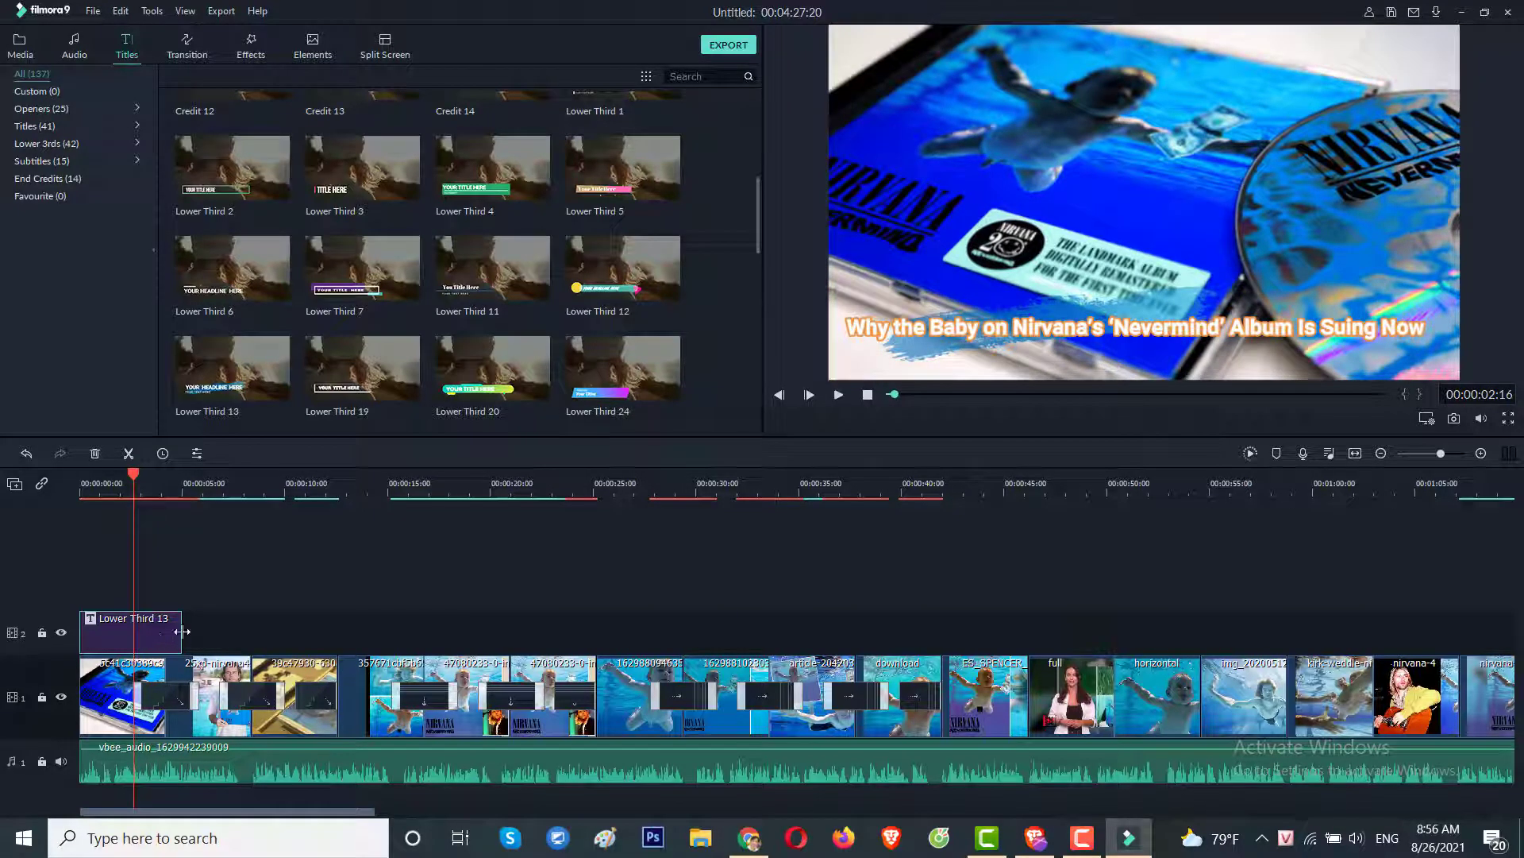
left_click_drag(182, 631, 232, 631)
left_click(839, 396)
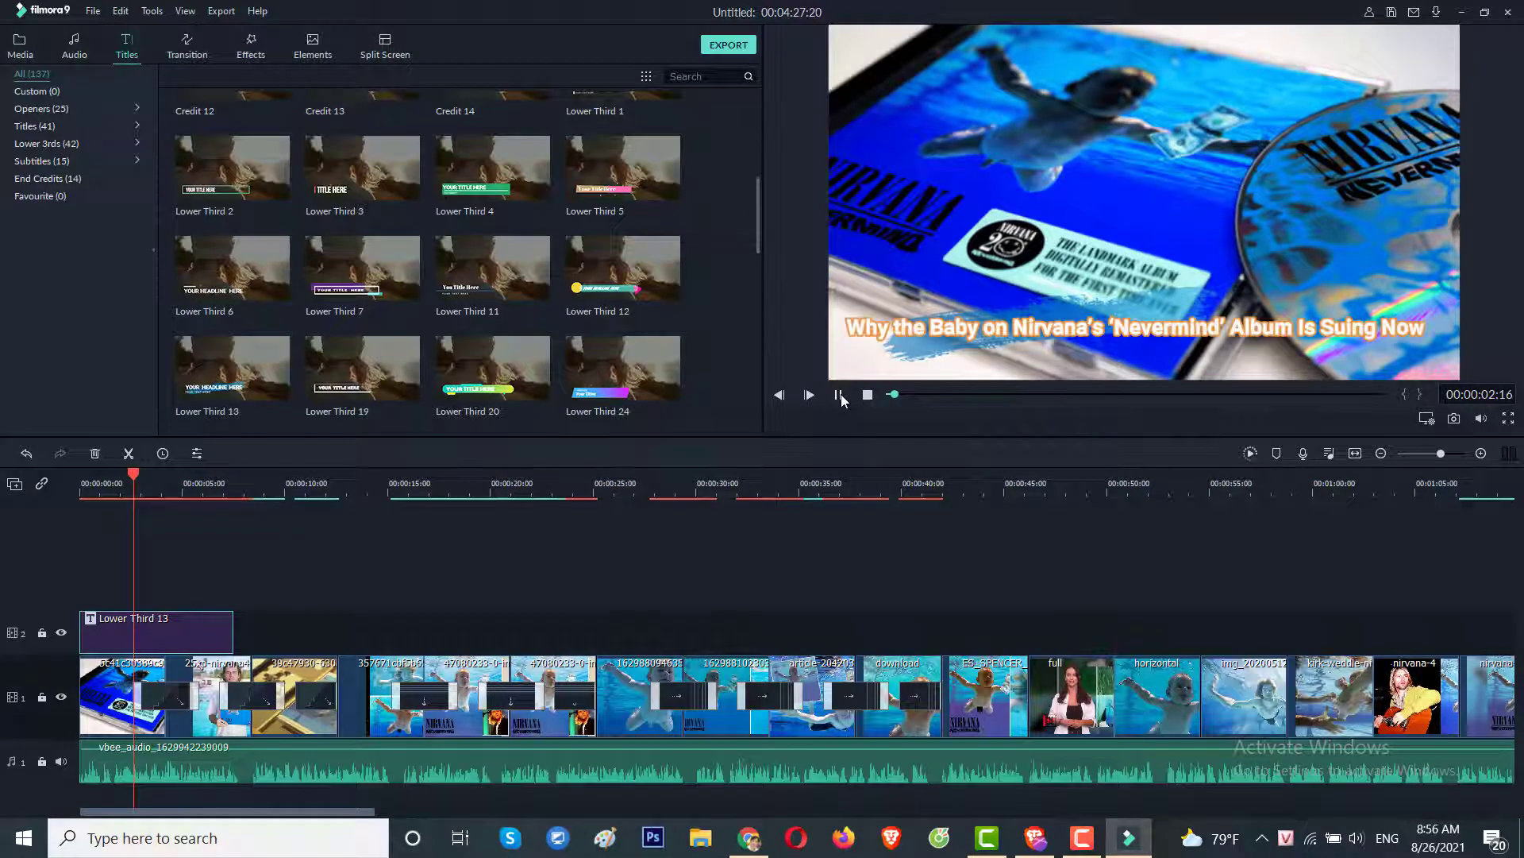
left_click(839, 396)
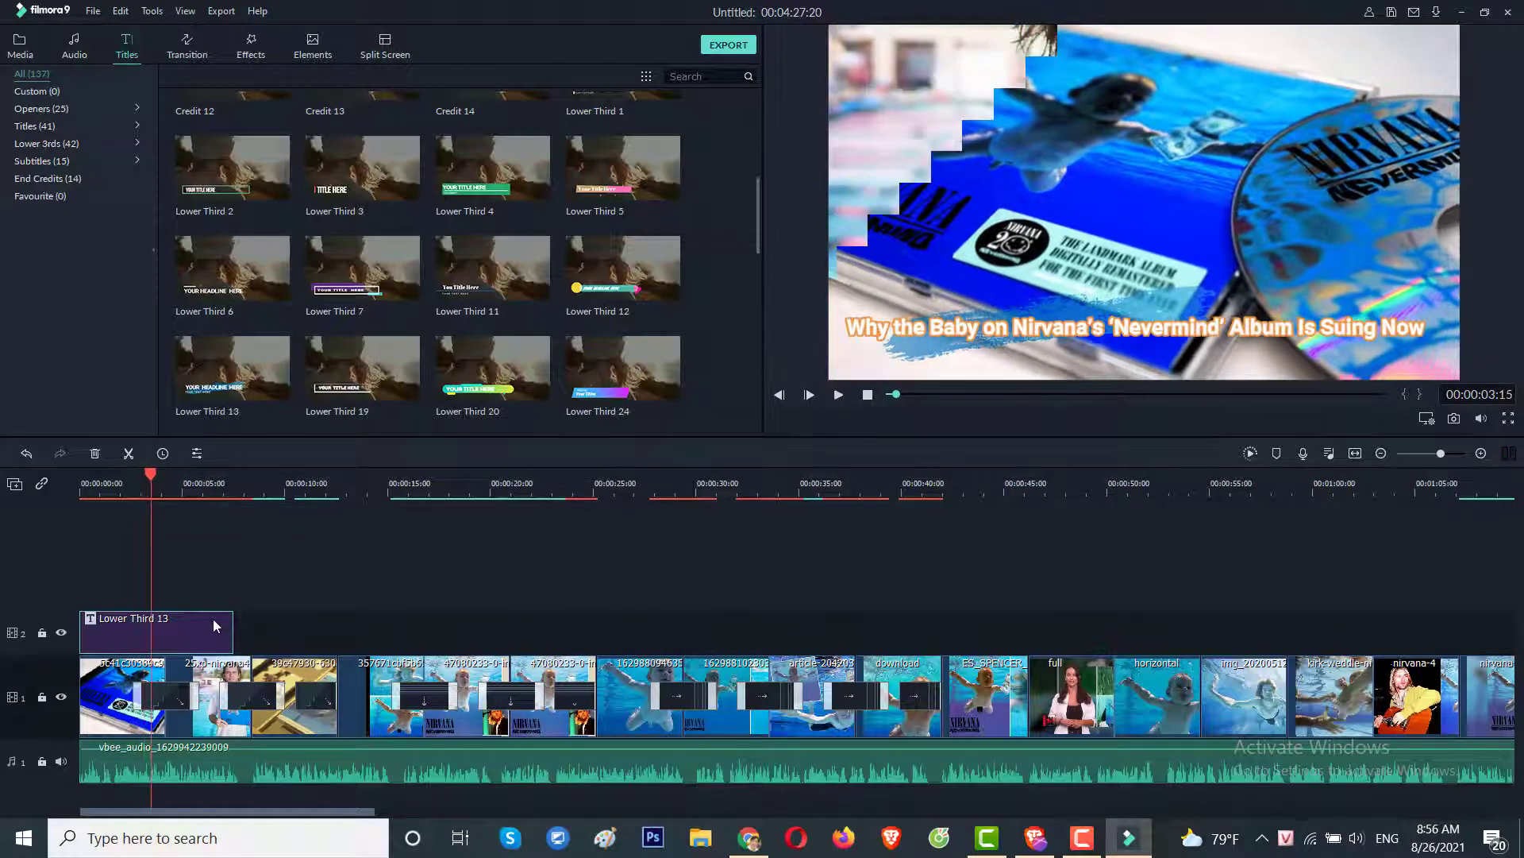
left_click_drag(234, 634, 165, 634)
left_click(748, 842)
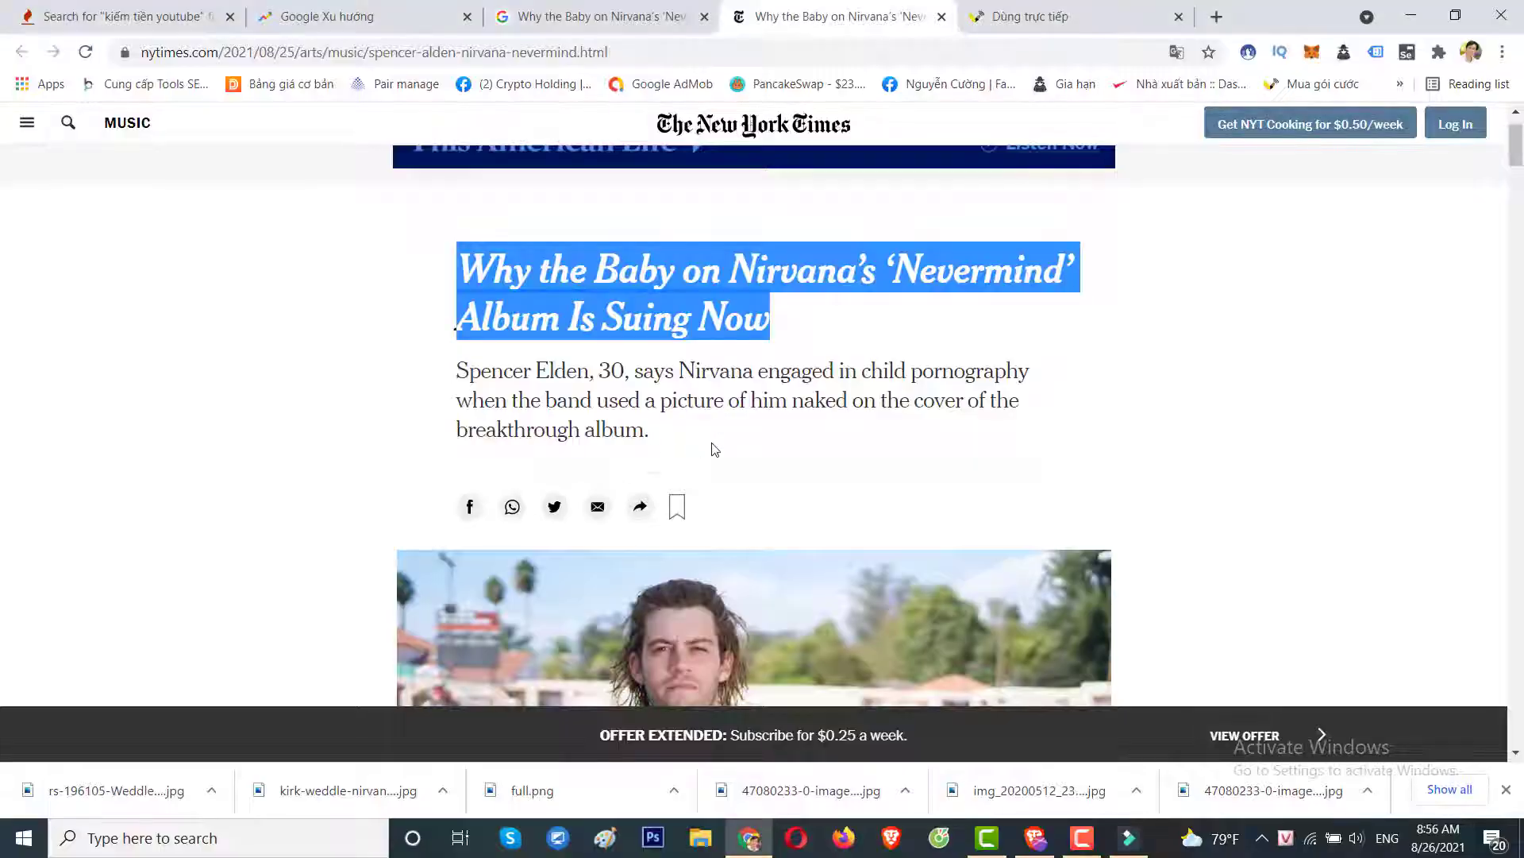
Highlight the first line of the NYT article summary, then go back to Filmora9.
scroll(724, 417, "down", 5)
scroll(564, 359, "up", 4)
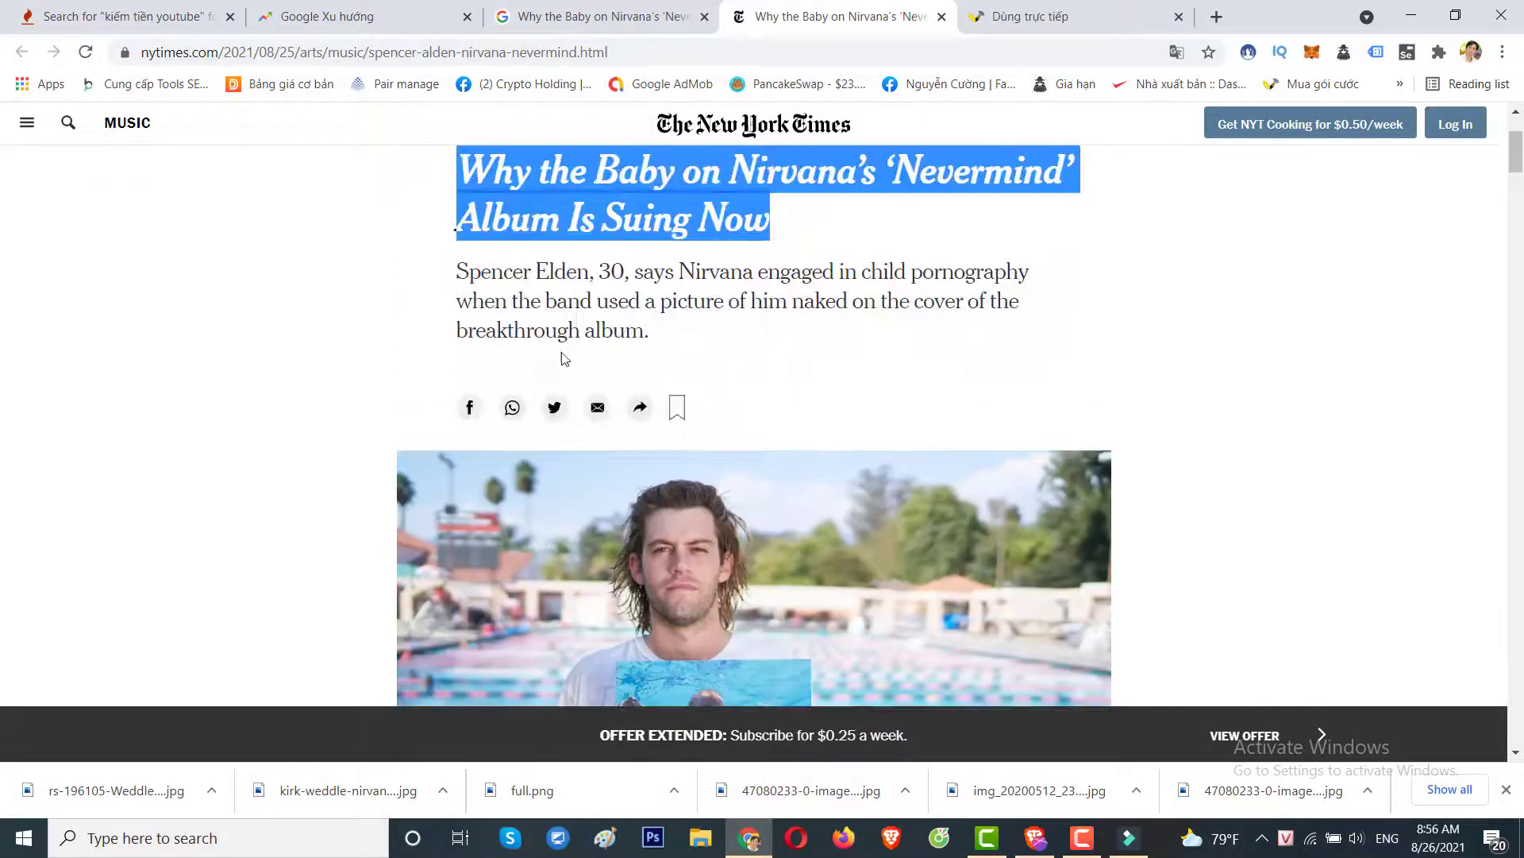
left_click_drag(458, 271, 1032, 274)
key("ctrl+c")
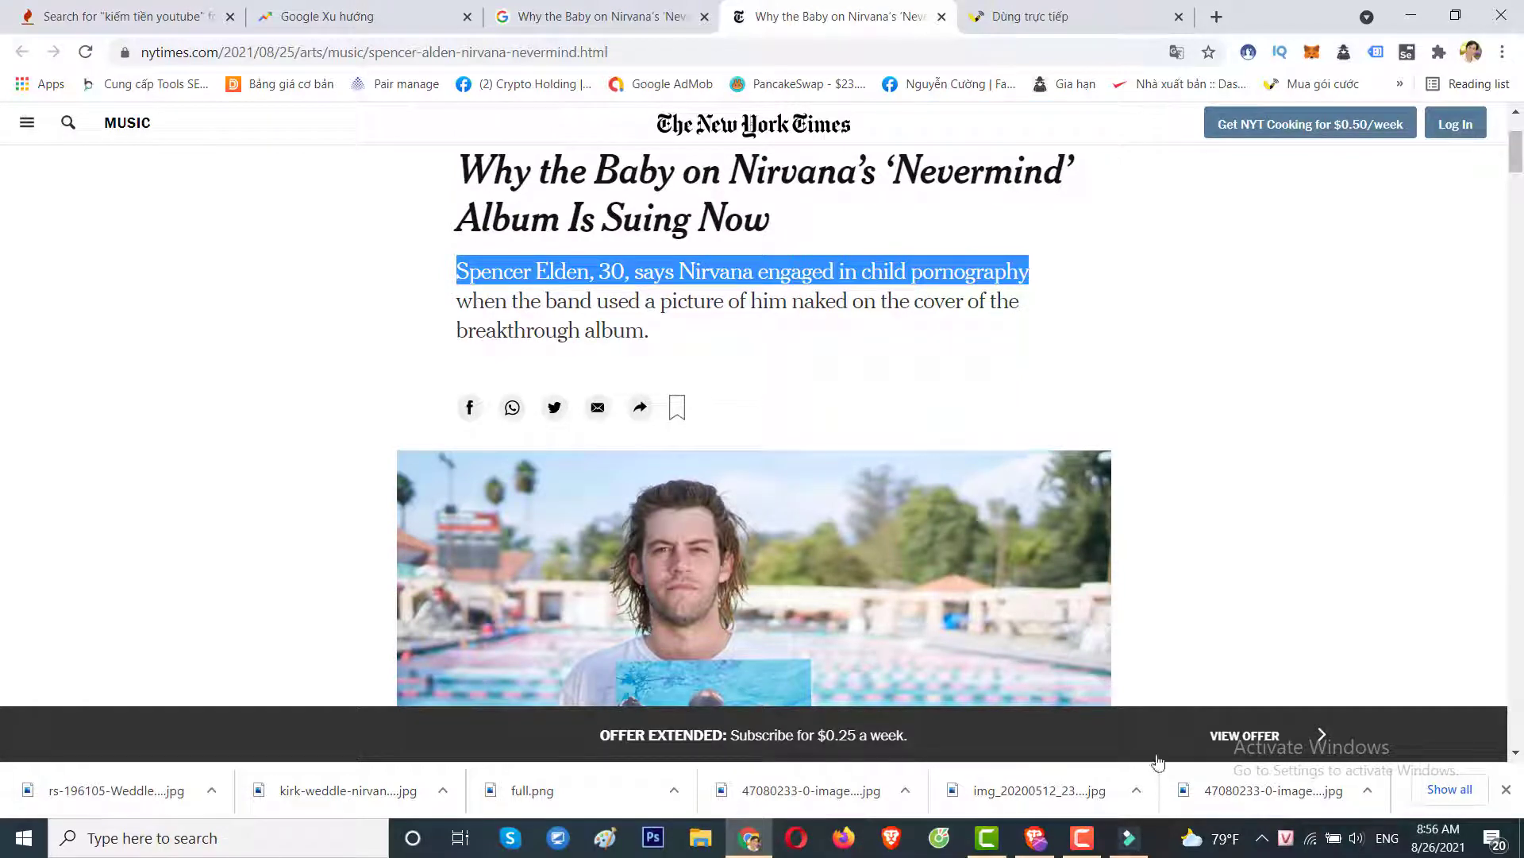
left_click(1130, 839)
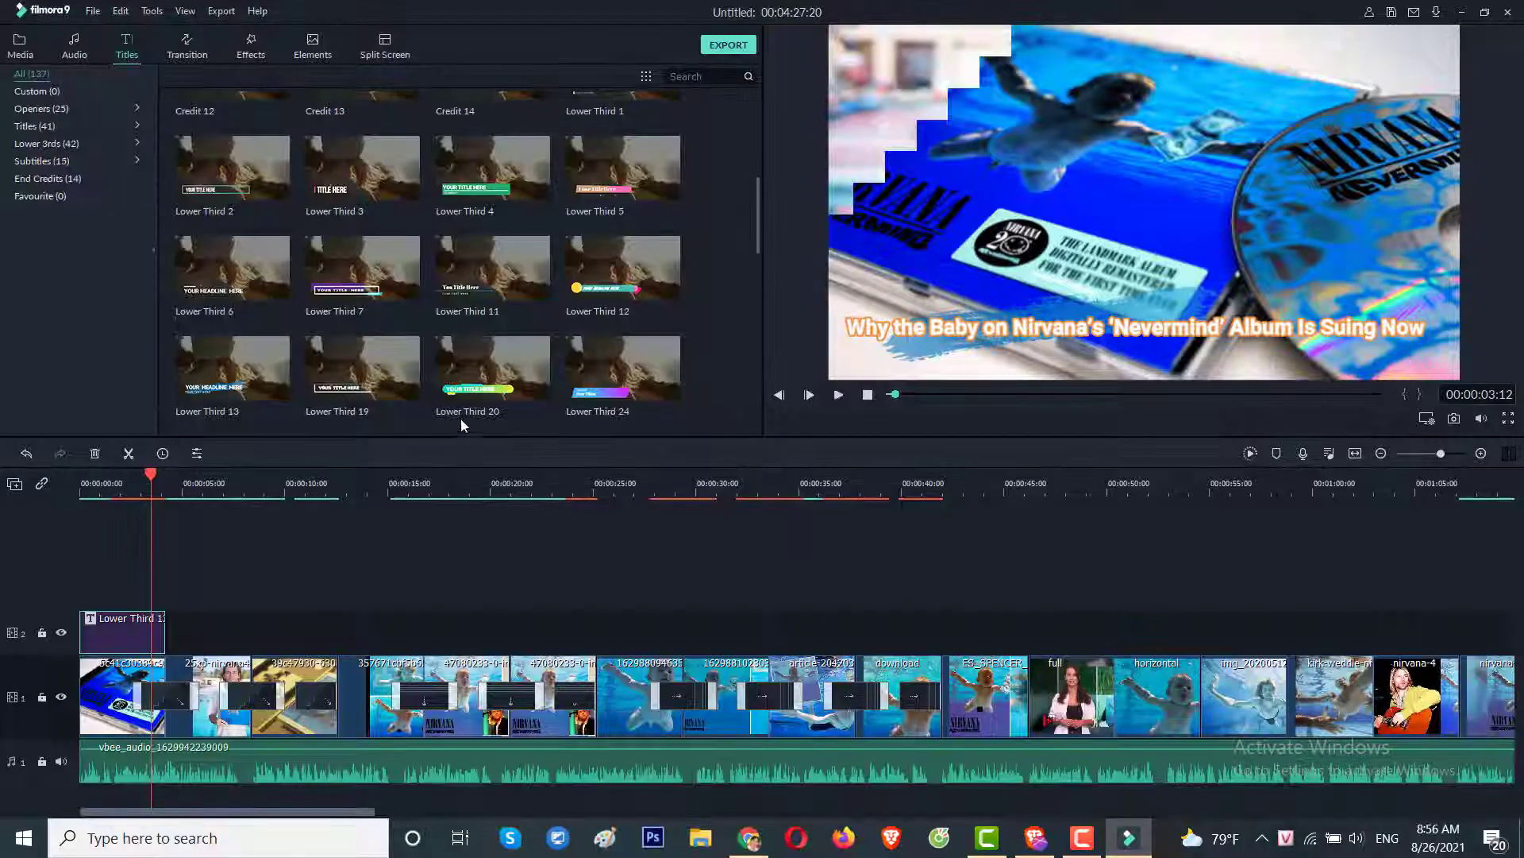
Drag Title 29 onto track 2 right after the Lower Third 13 headline caption.
scroll(454, 343, "down", 5)
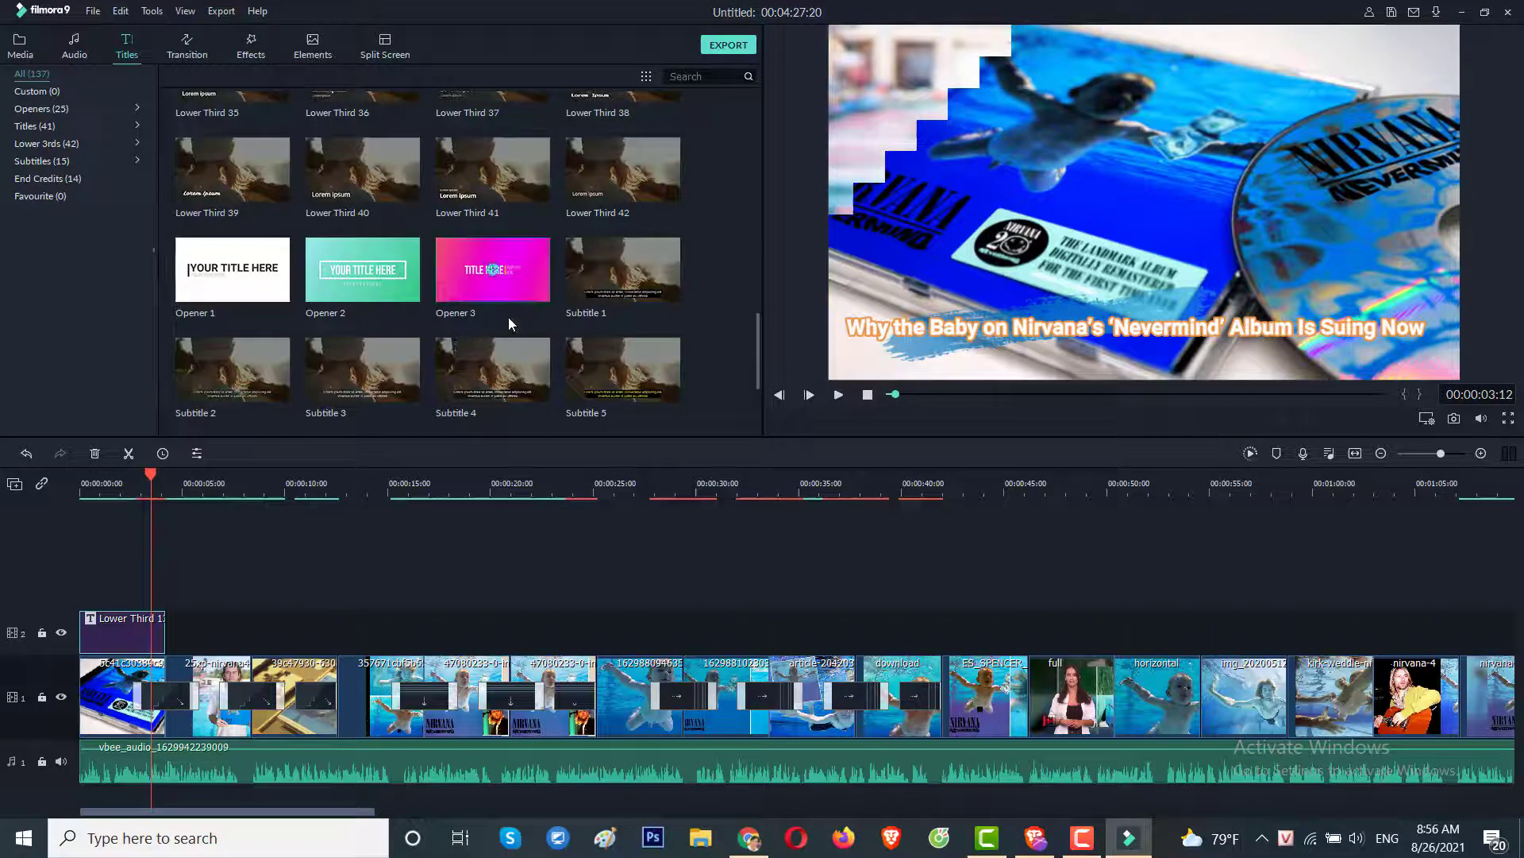
scroll(509, 316, "up", 3)
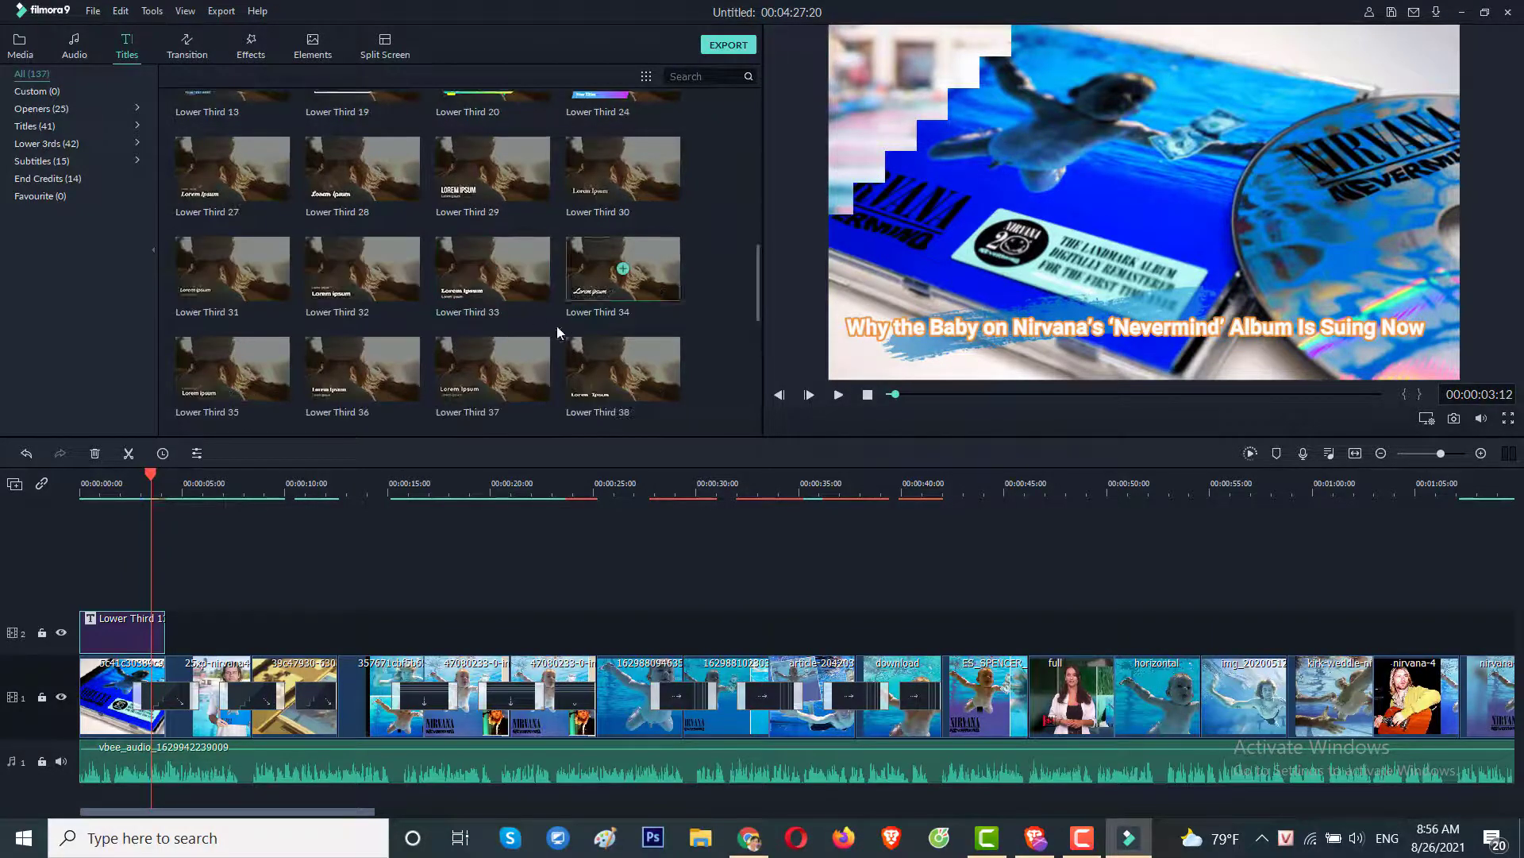
scroll(498, 345, "down", 5)
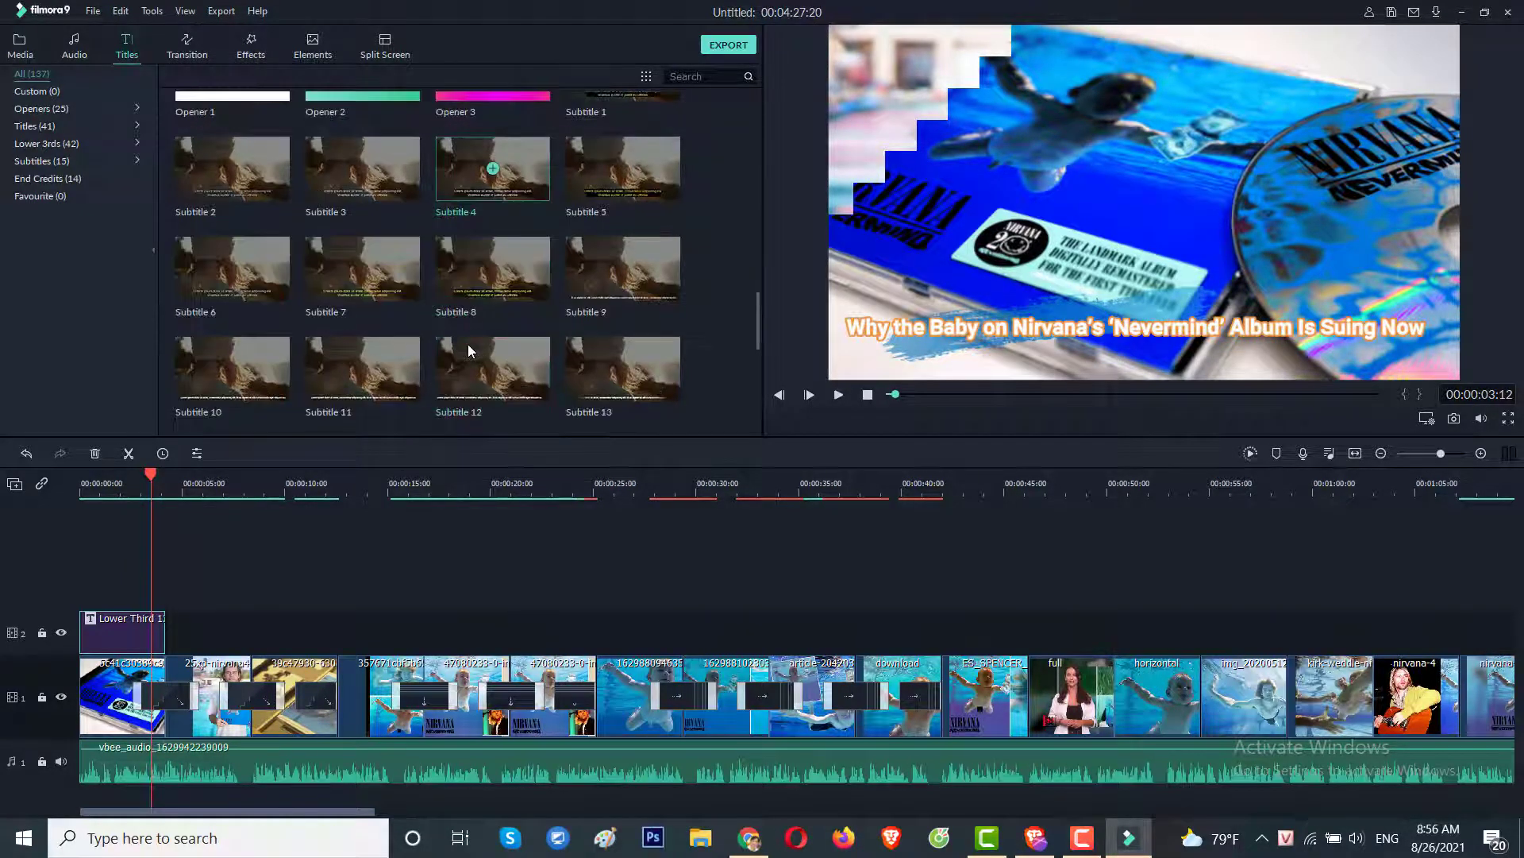
scroll(468, 345, "up", 5)
scroll(469, 344, "down", 5)
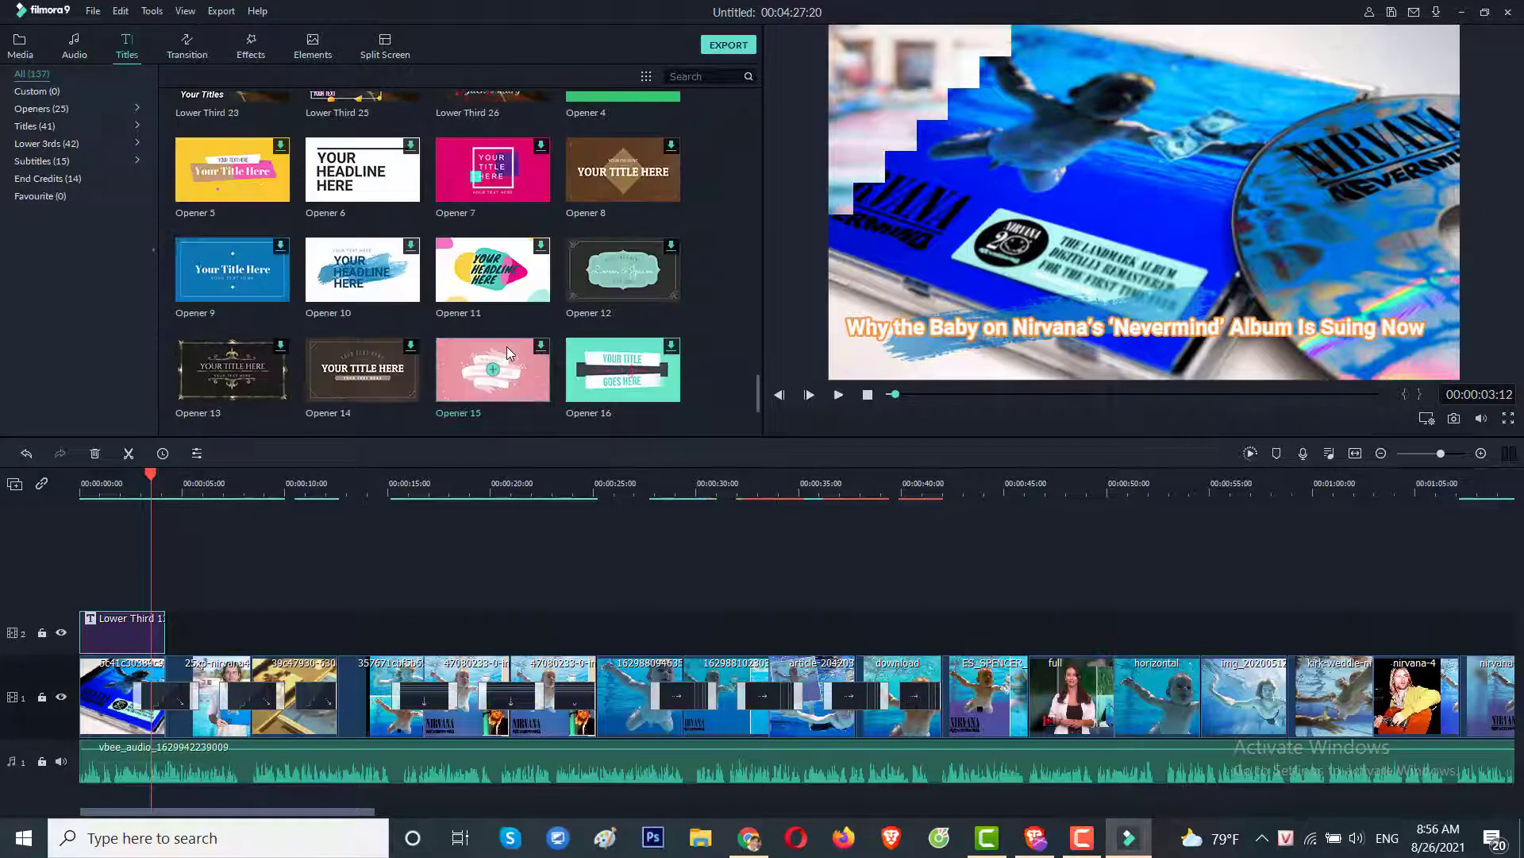
scroll(508, 346, "up", 1)
scroll(508, 345, "up", 3)
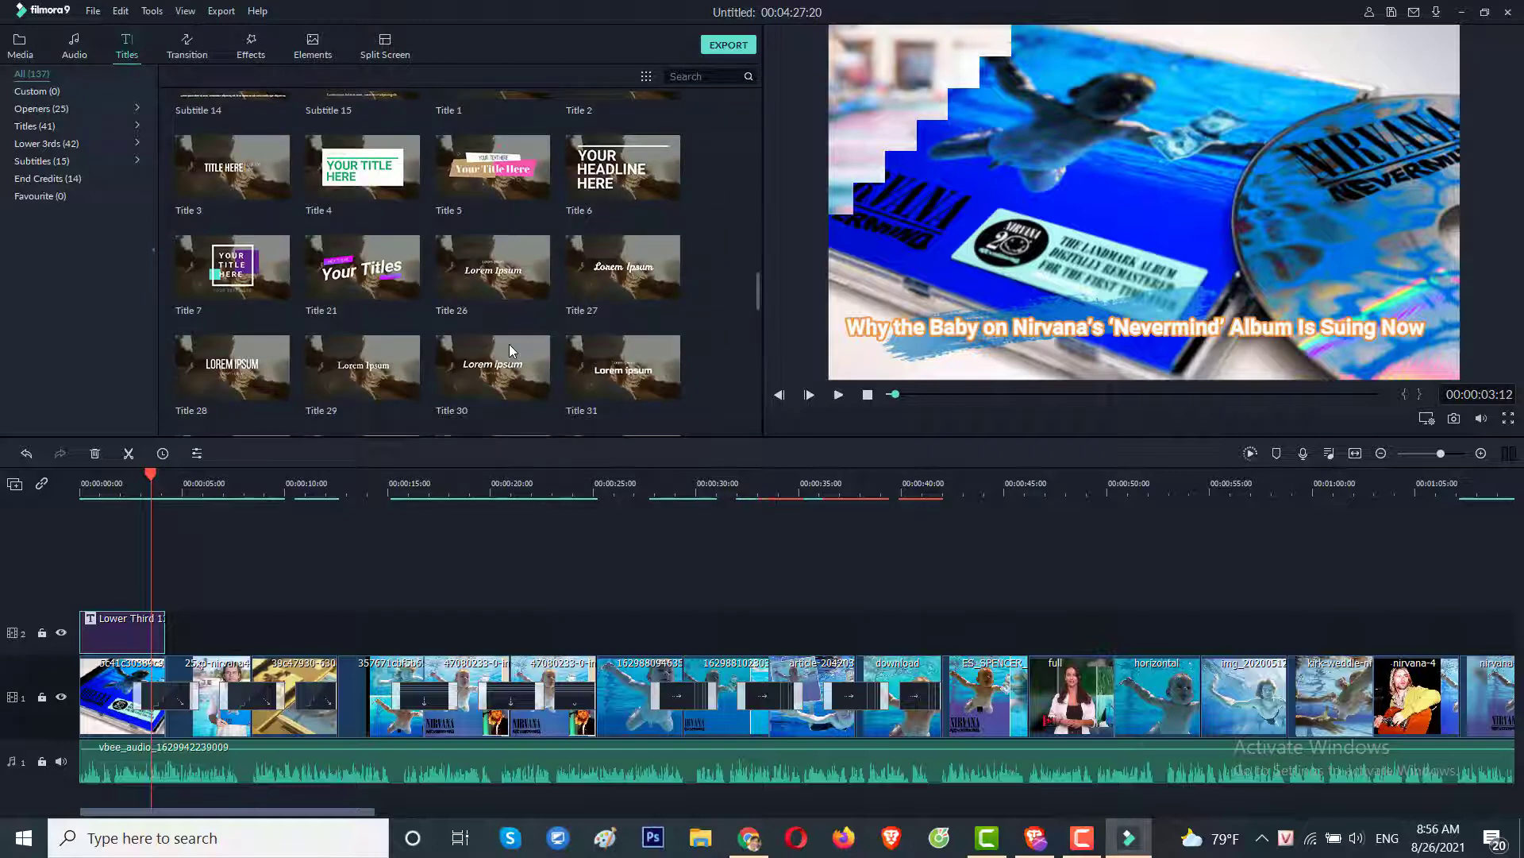
mouse_move(401, 386)
left_click_drag(361, 369, 230, 627)
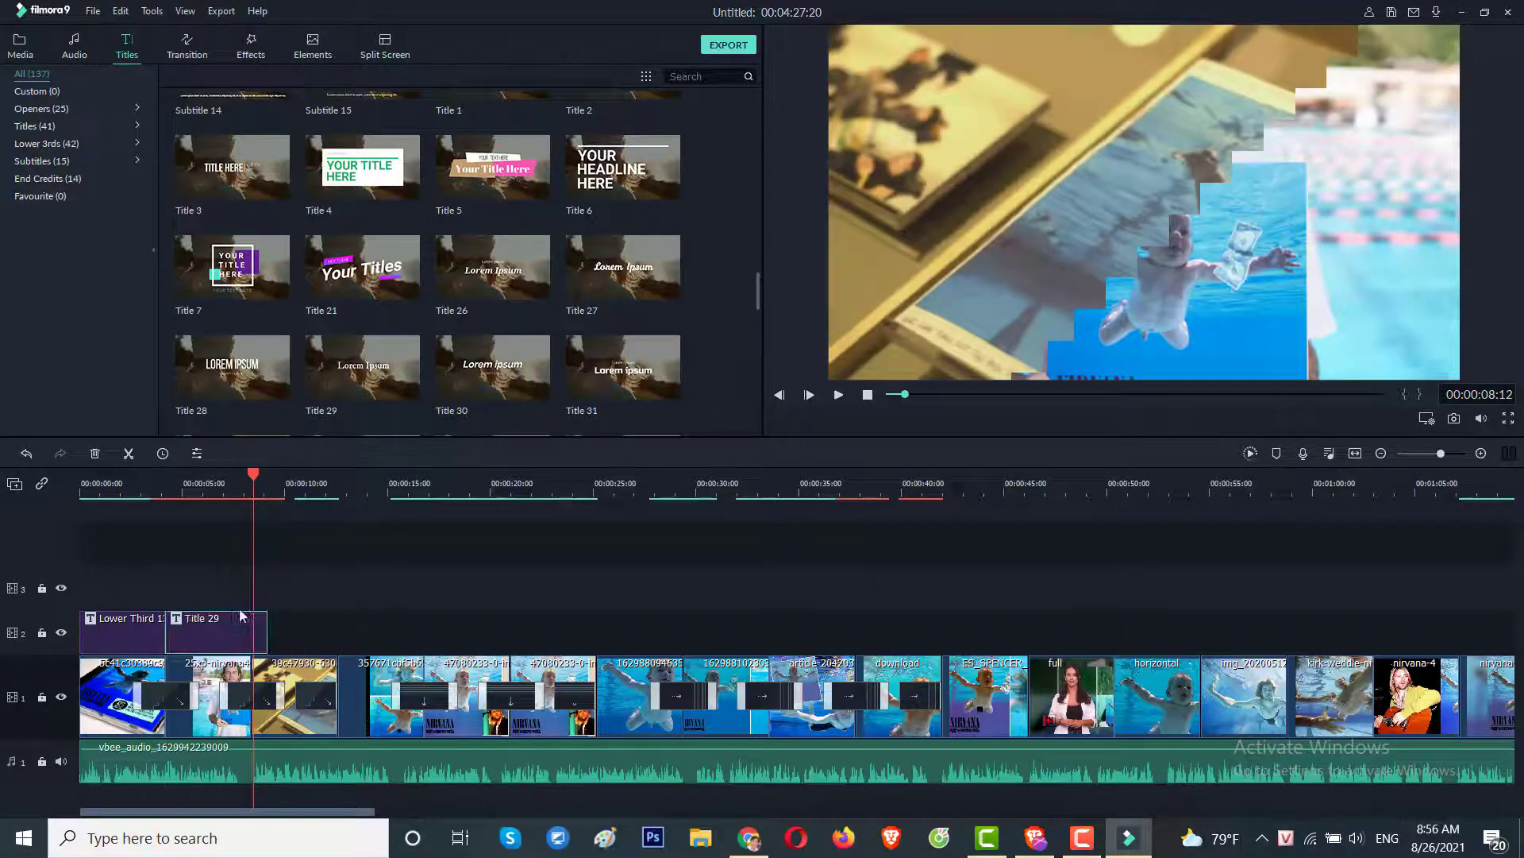
Paste the copied article text over Title 29's Lorem Ipsum placeholder.
left_click_drag(254, 476, 236, 476)
double_click(242, 639)
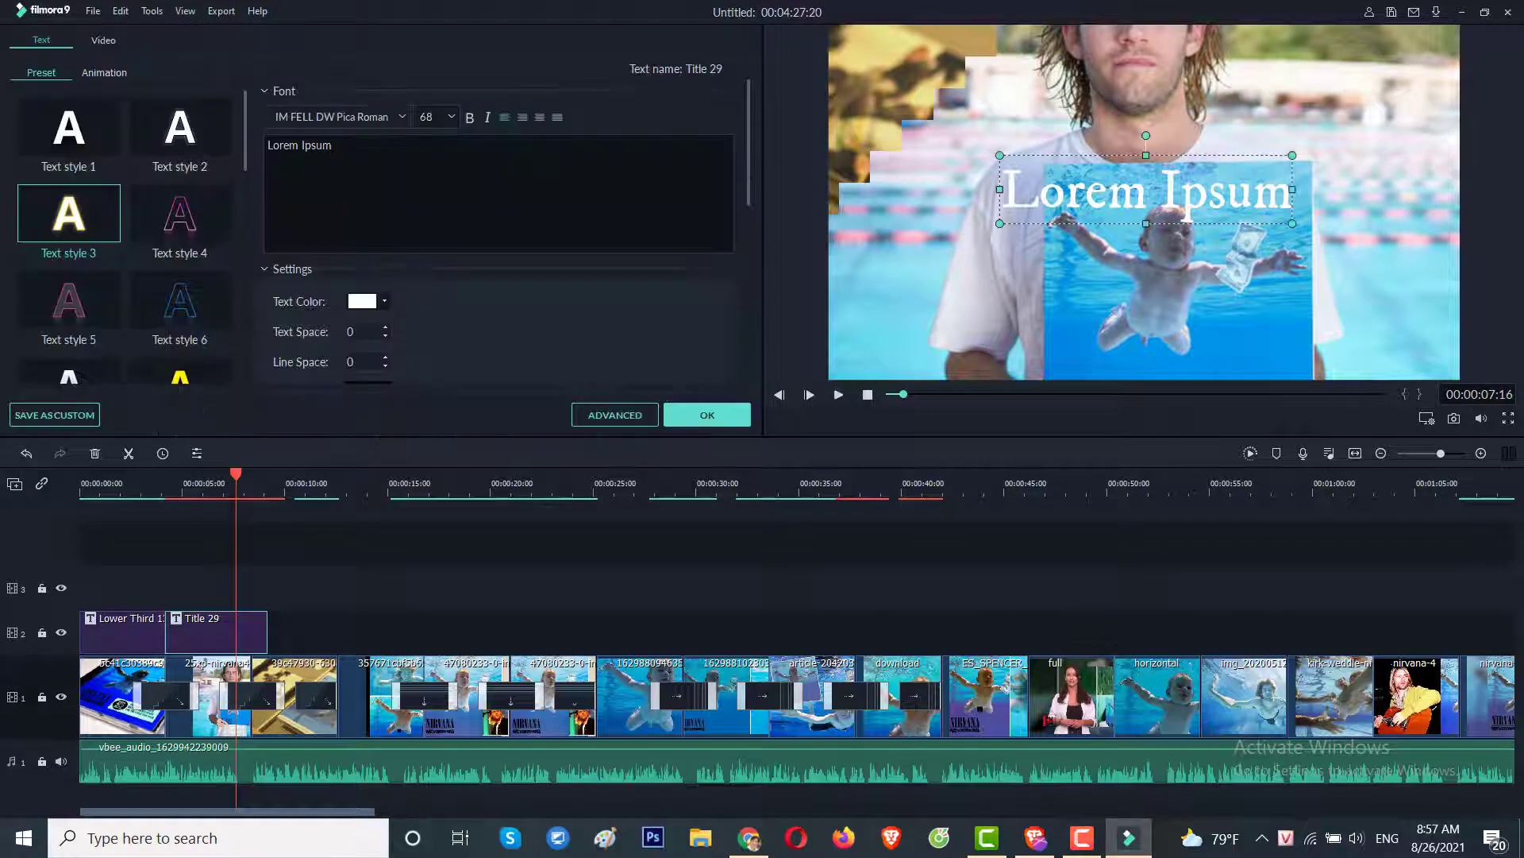
left_click_drag(334, 145, 267, 145)
key("ctrl+v")
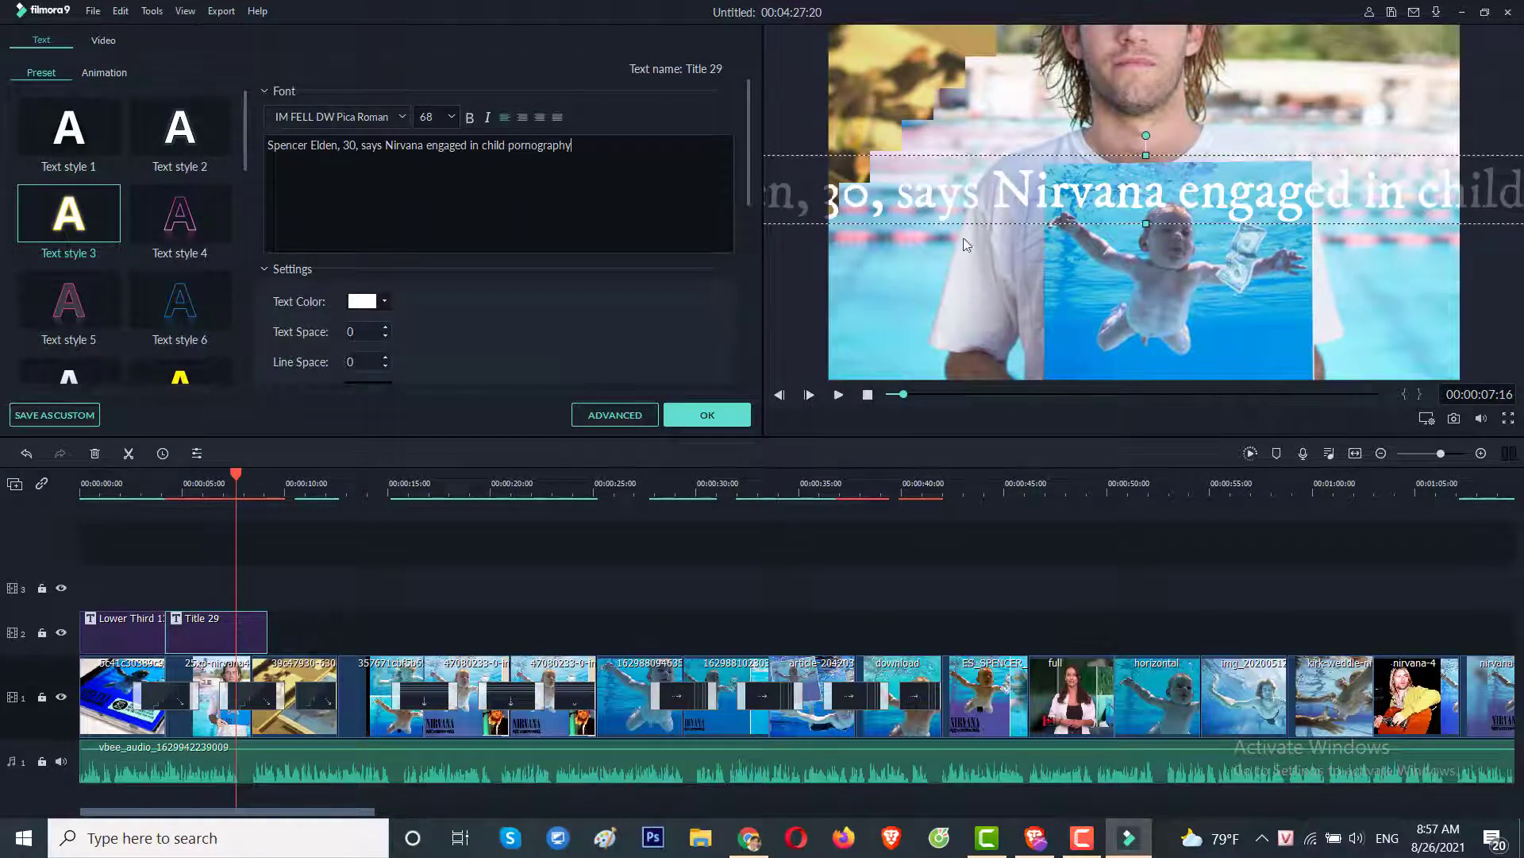
Move and resize the Title 29 text so it spans the bottom of the frame.
left_click(980, 601)
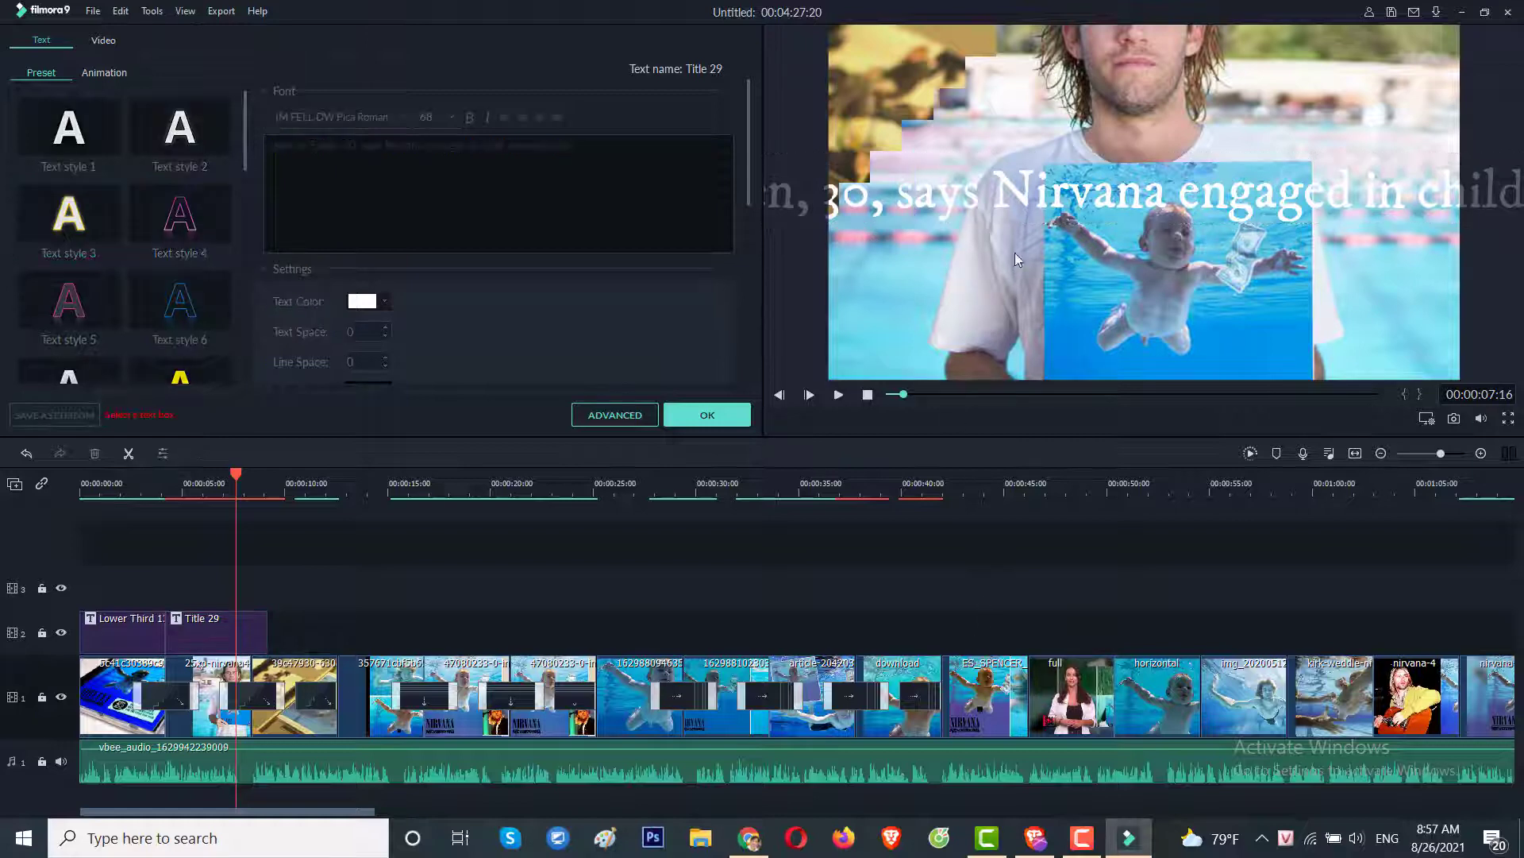
left_click_drag(1016, 208, 1342, 279)
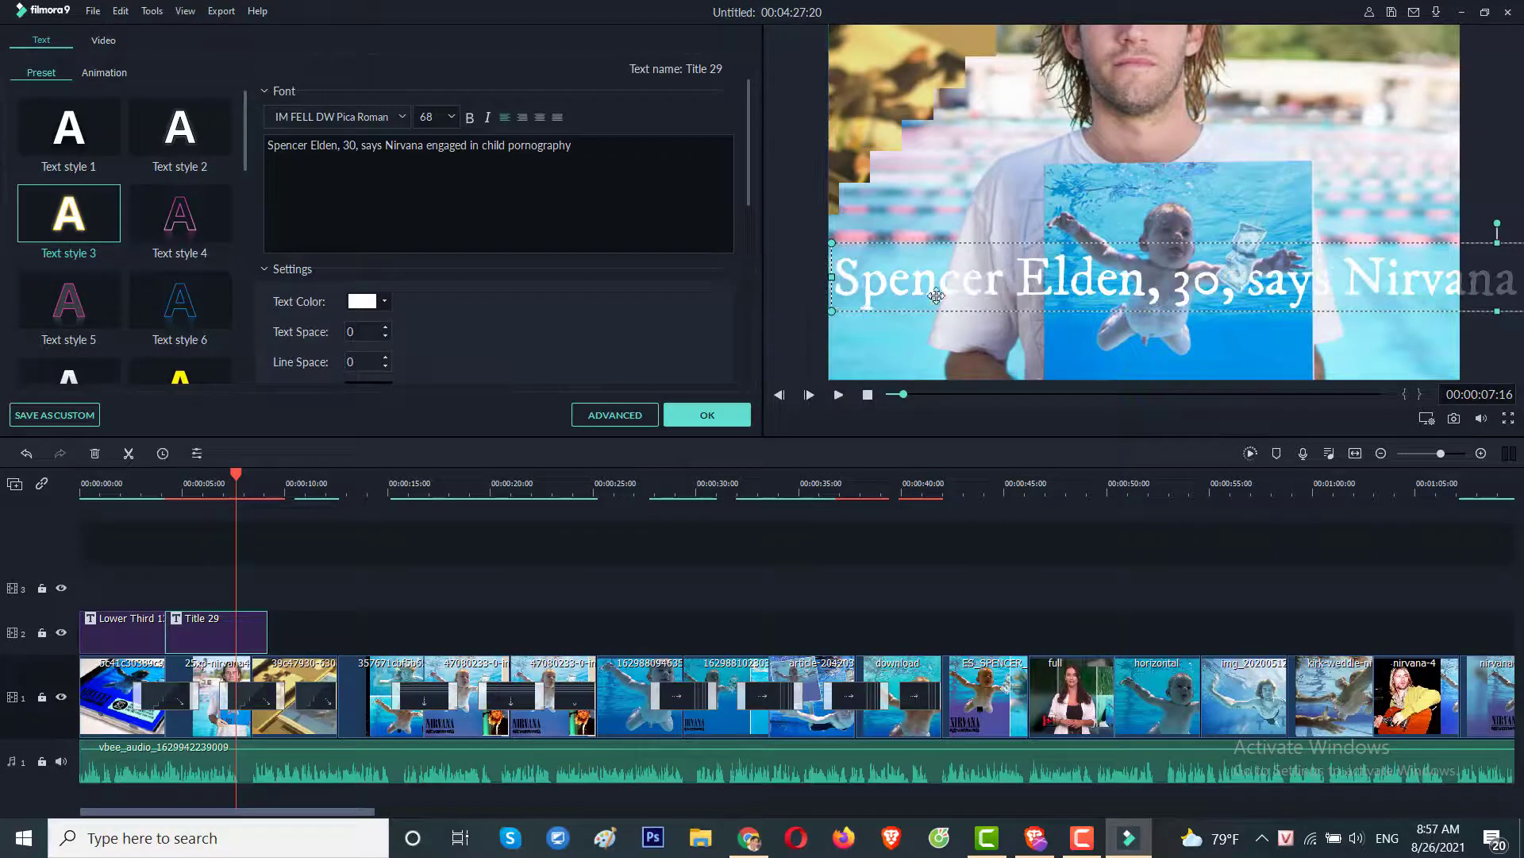
left_click_drag(858, 261, 895, 359)
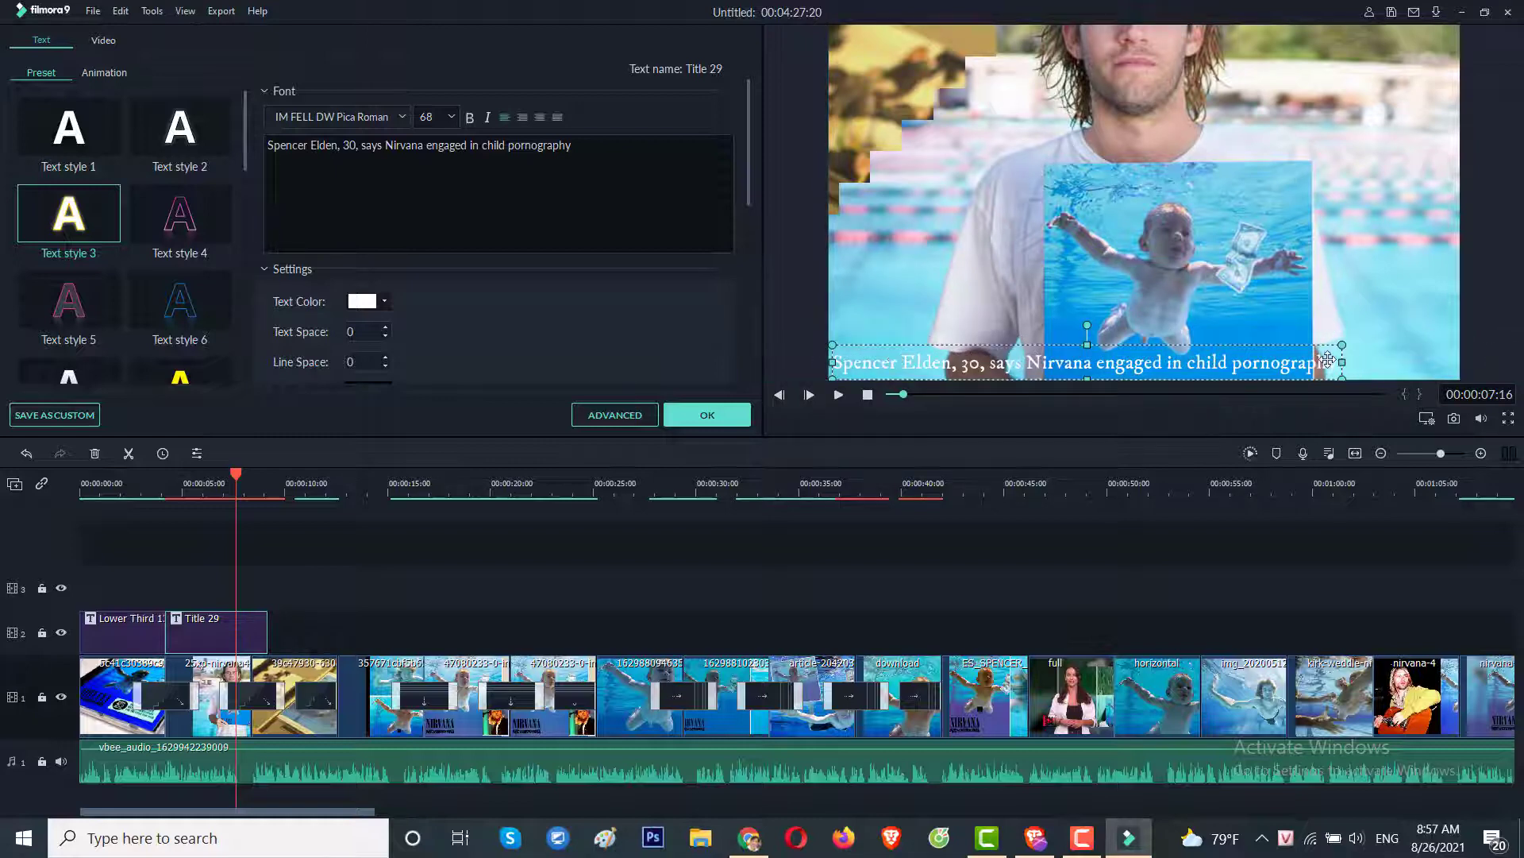
left_click_drag(1341, 363, 1430, 362)
left_click_drag(1232, 366, 1249, 361)
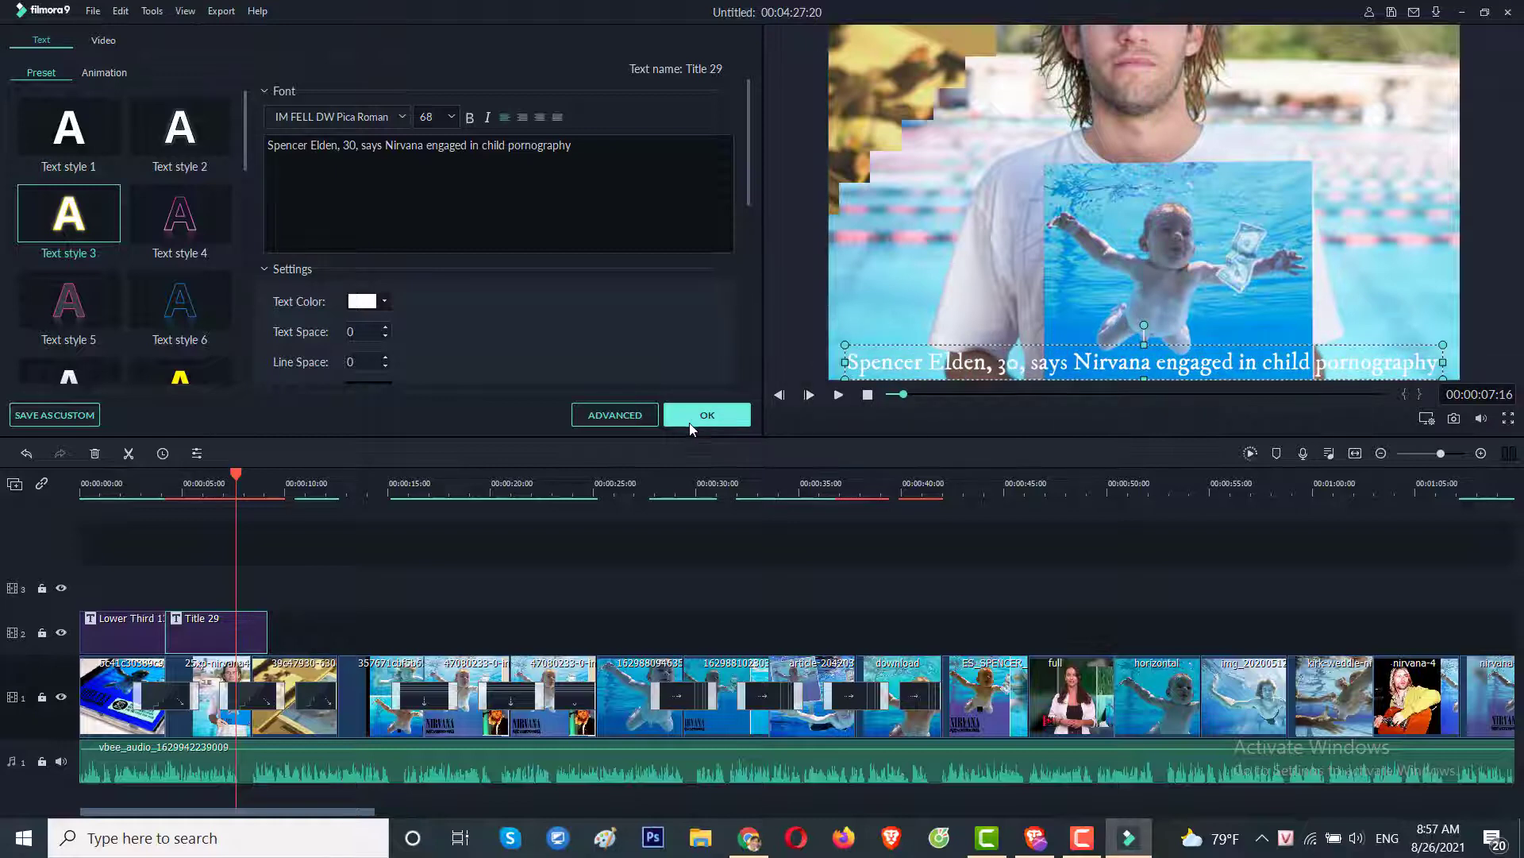
Apply Text style 3's golden fill and orange outline, shorten the clip, and confirm with OK.
left_click(70, 223)
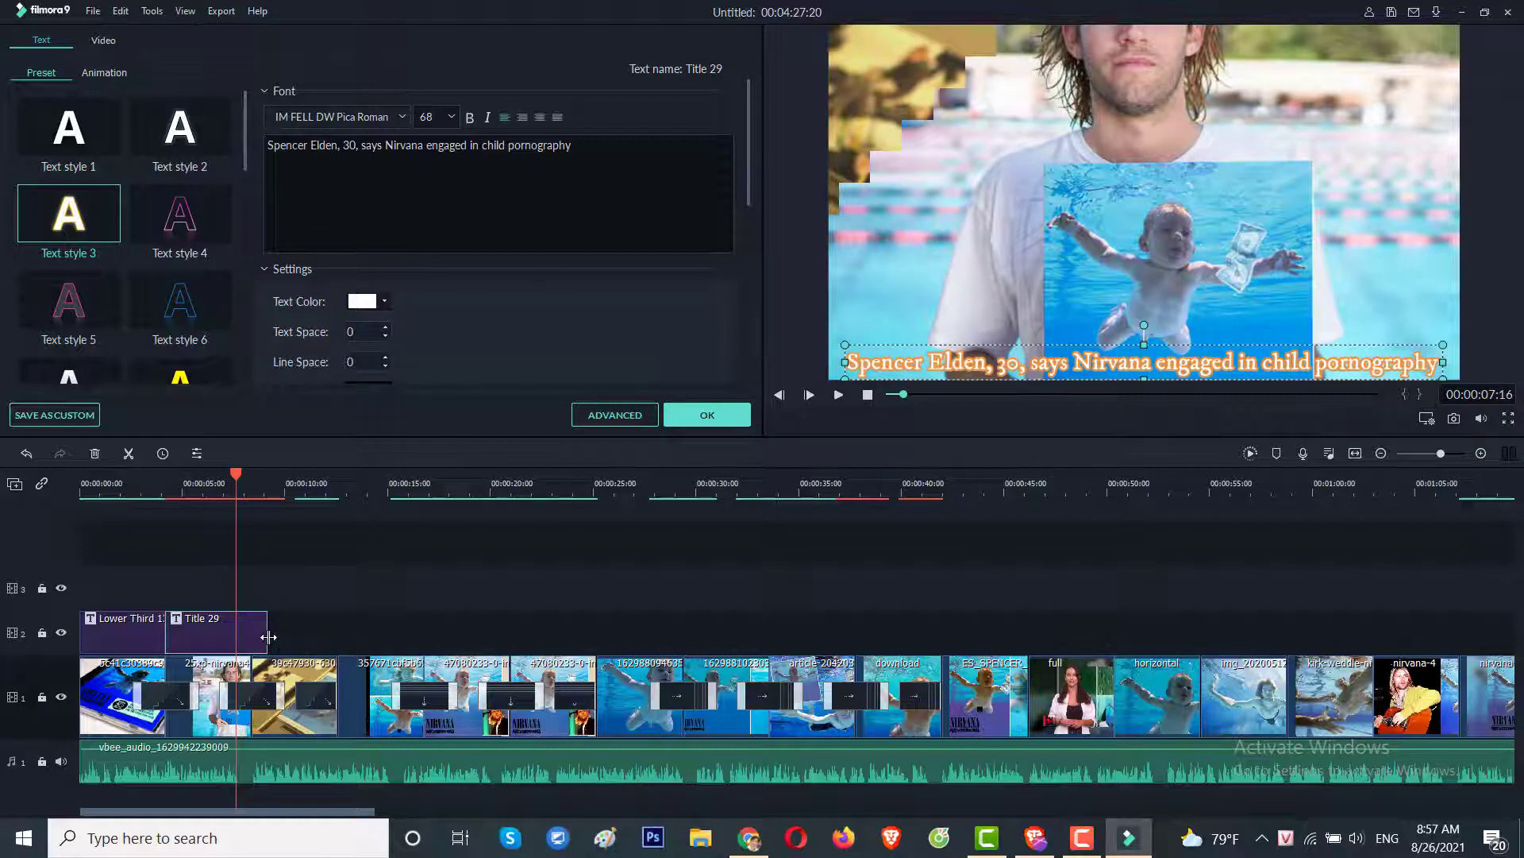
left_click_drag(269, 637, 200, 637)
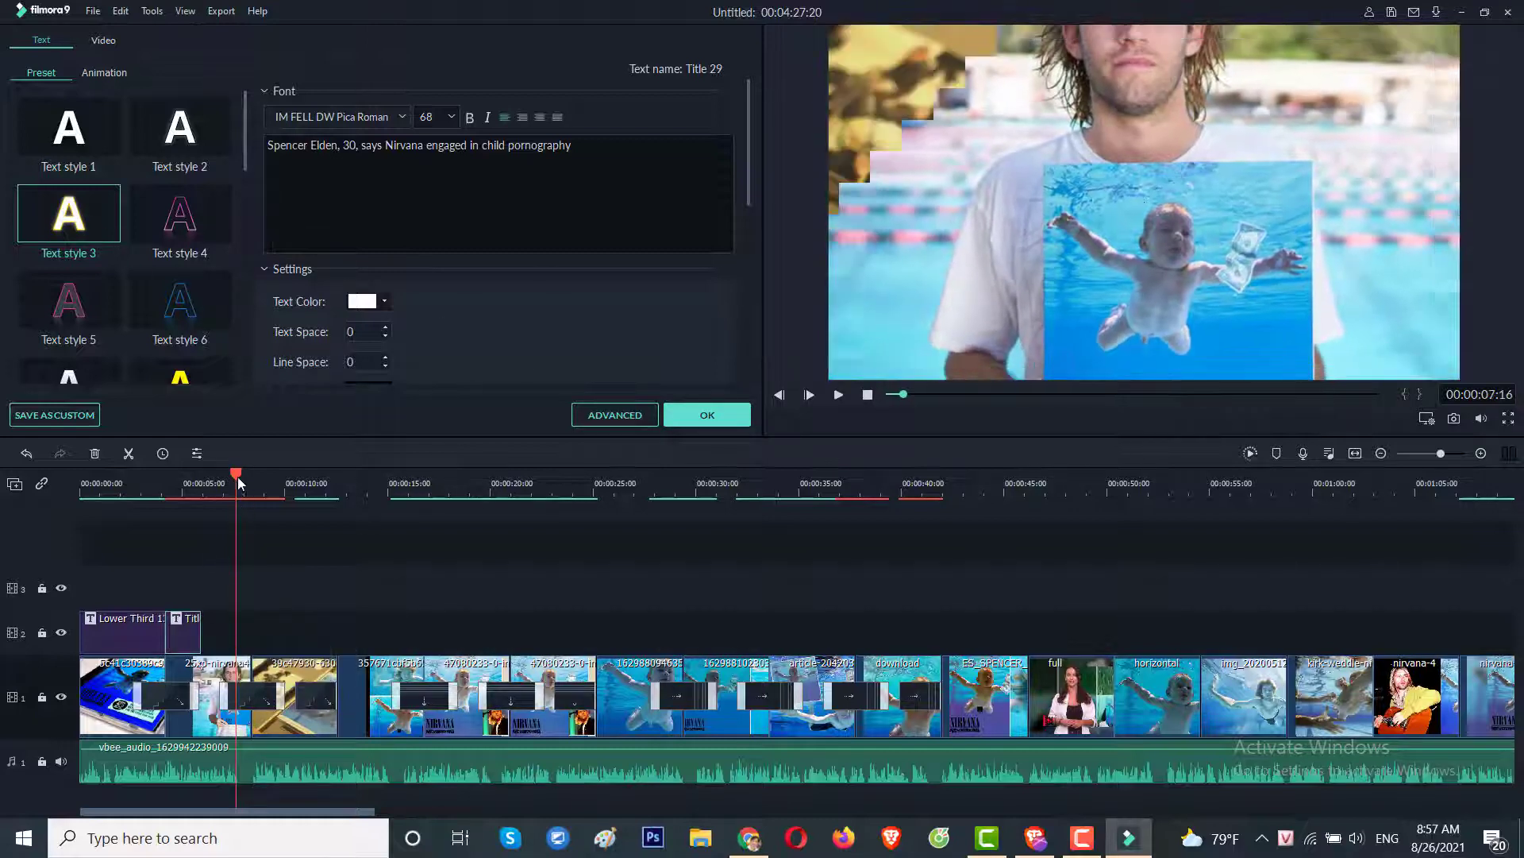
left_click_drag(238, 483, 202, 476)
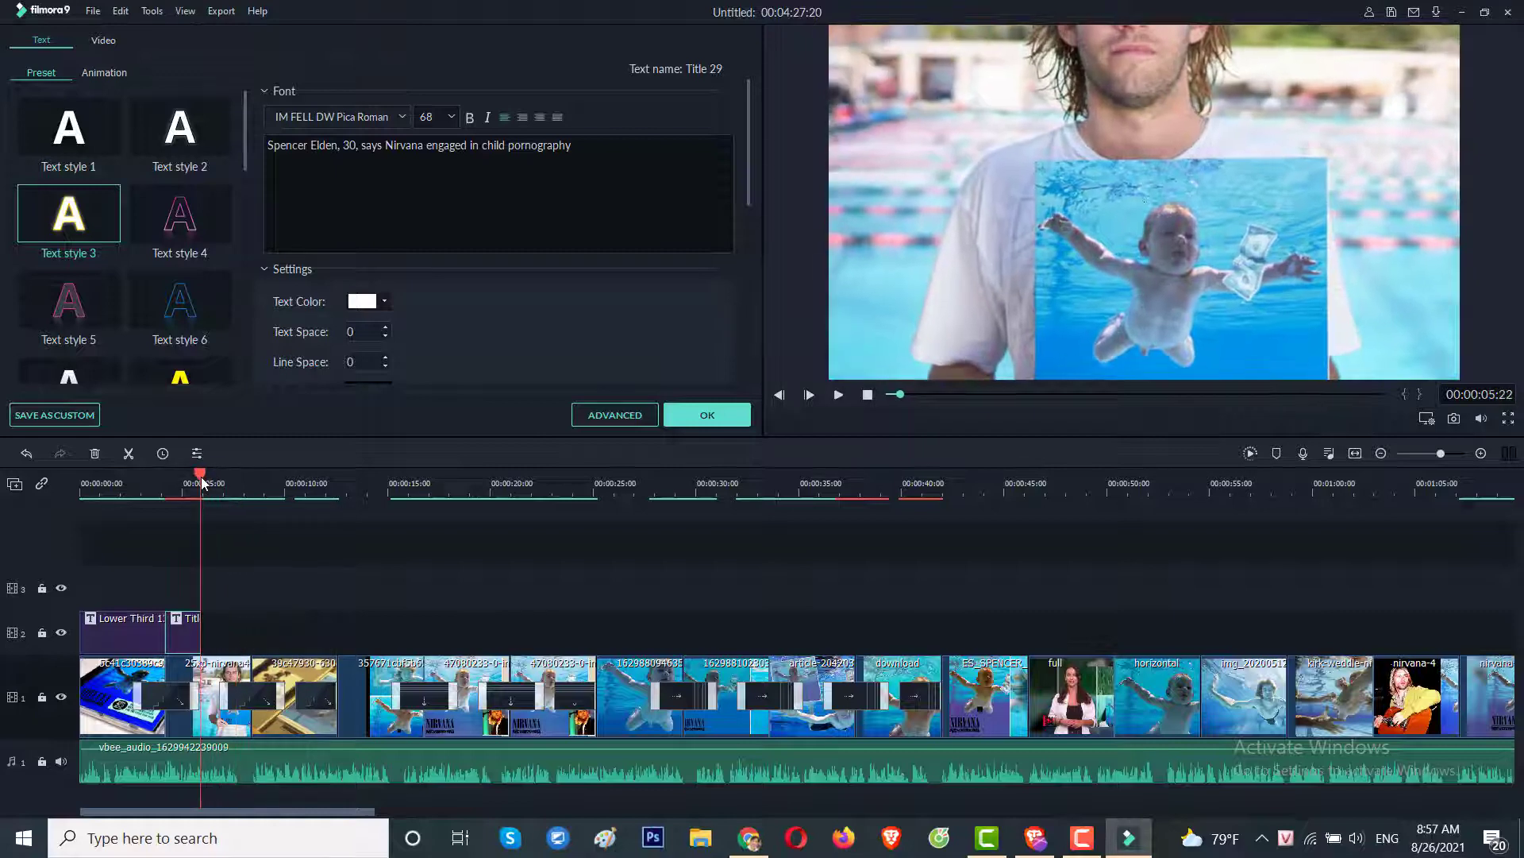
left_click(707, 415)
scroll(506, 355, "down", 7)
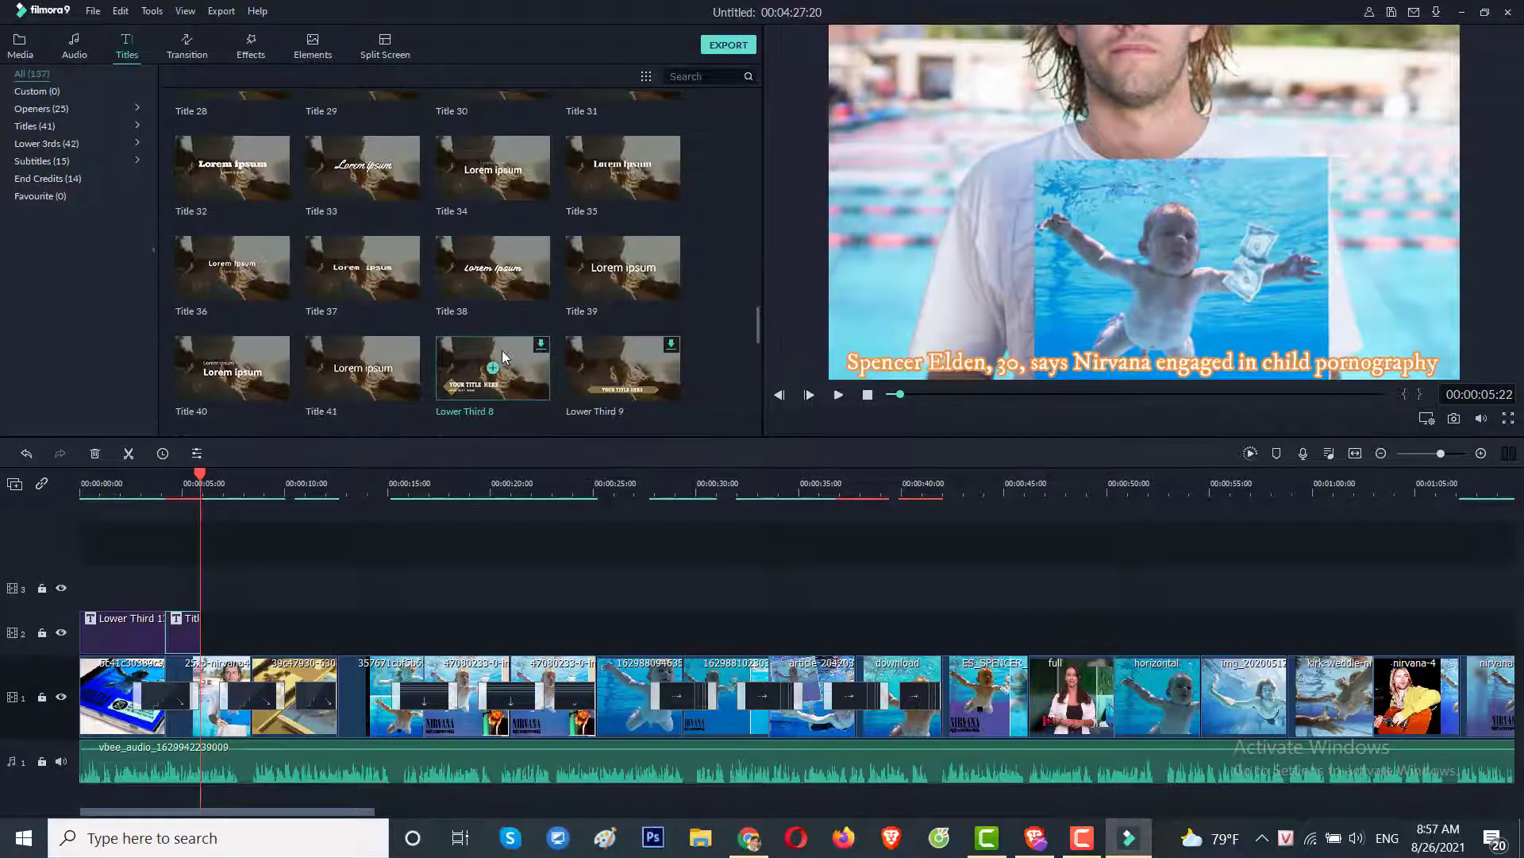
scroll(458, 357, "down", 4)
Add five Lower Third 42 captions and drag the extra one into the title track gap after Title 29.
scroll(470, 359, "up", 5)
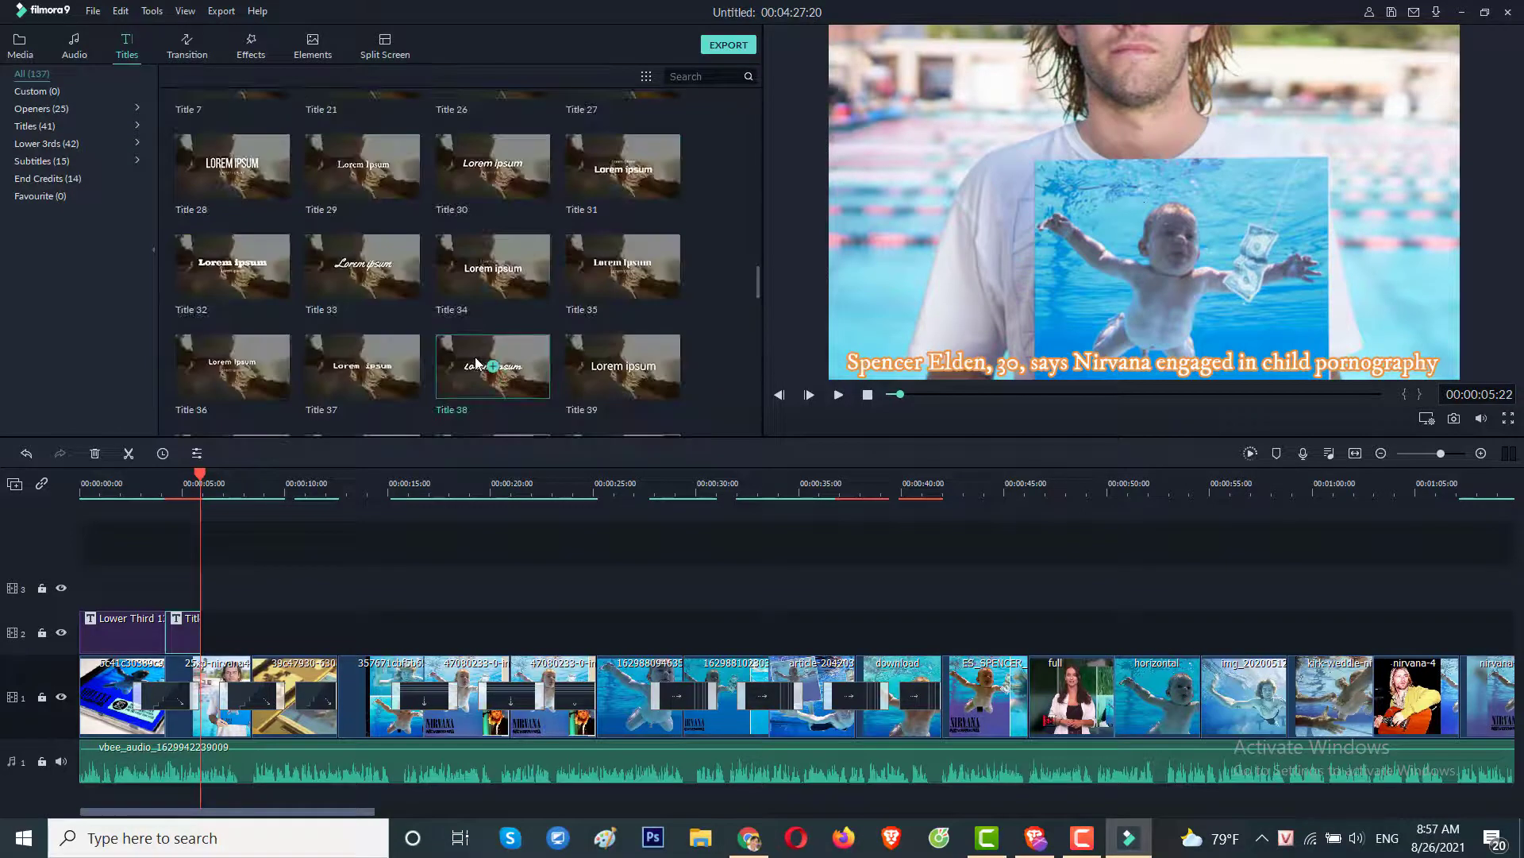
scroll(476, 363, "up", 5)
scroll(473, 350, "down", 3)
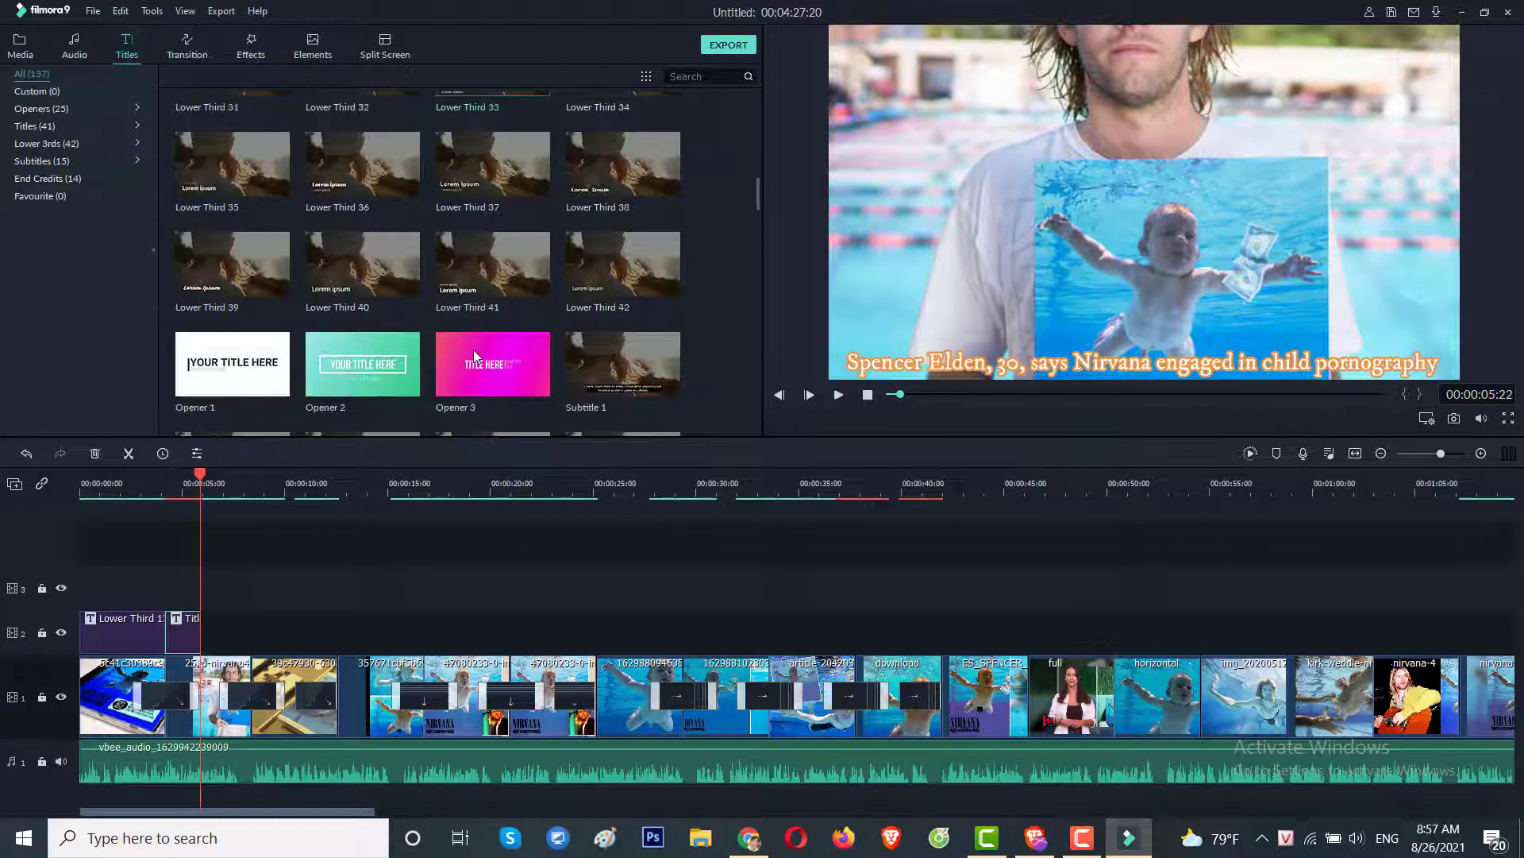
left_click(623, 265)
left_click(622, 265)
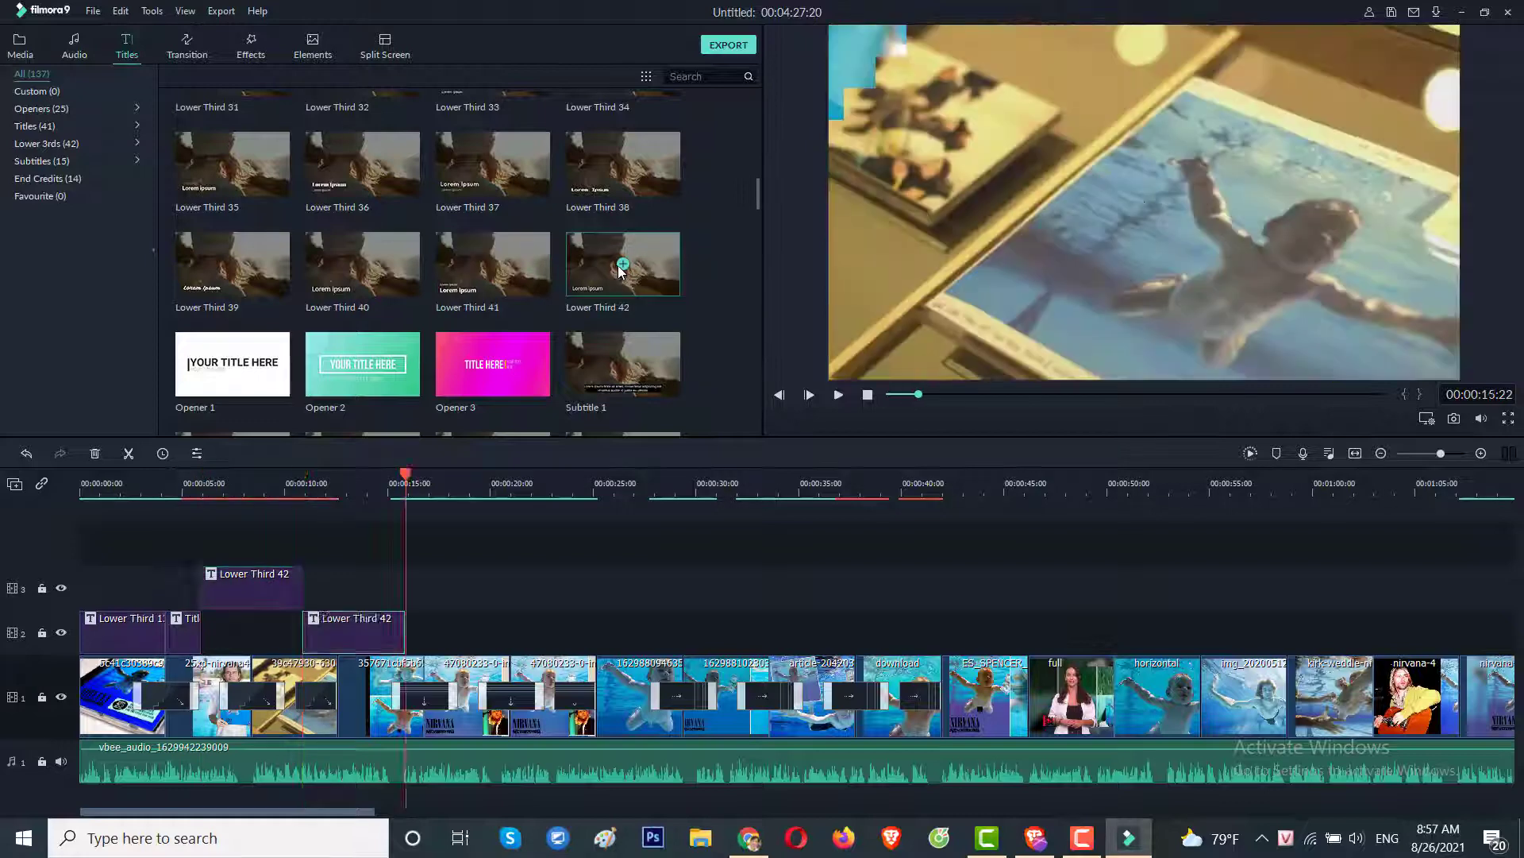
left_click(622, 266)
left_click(622, 265)
left_click(622, 265)
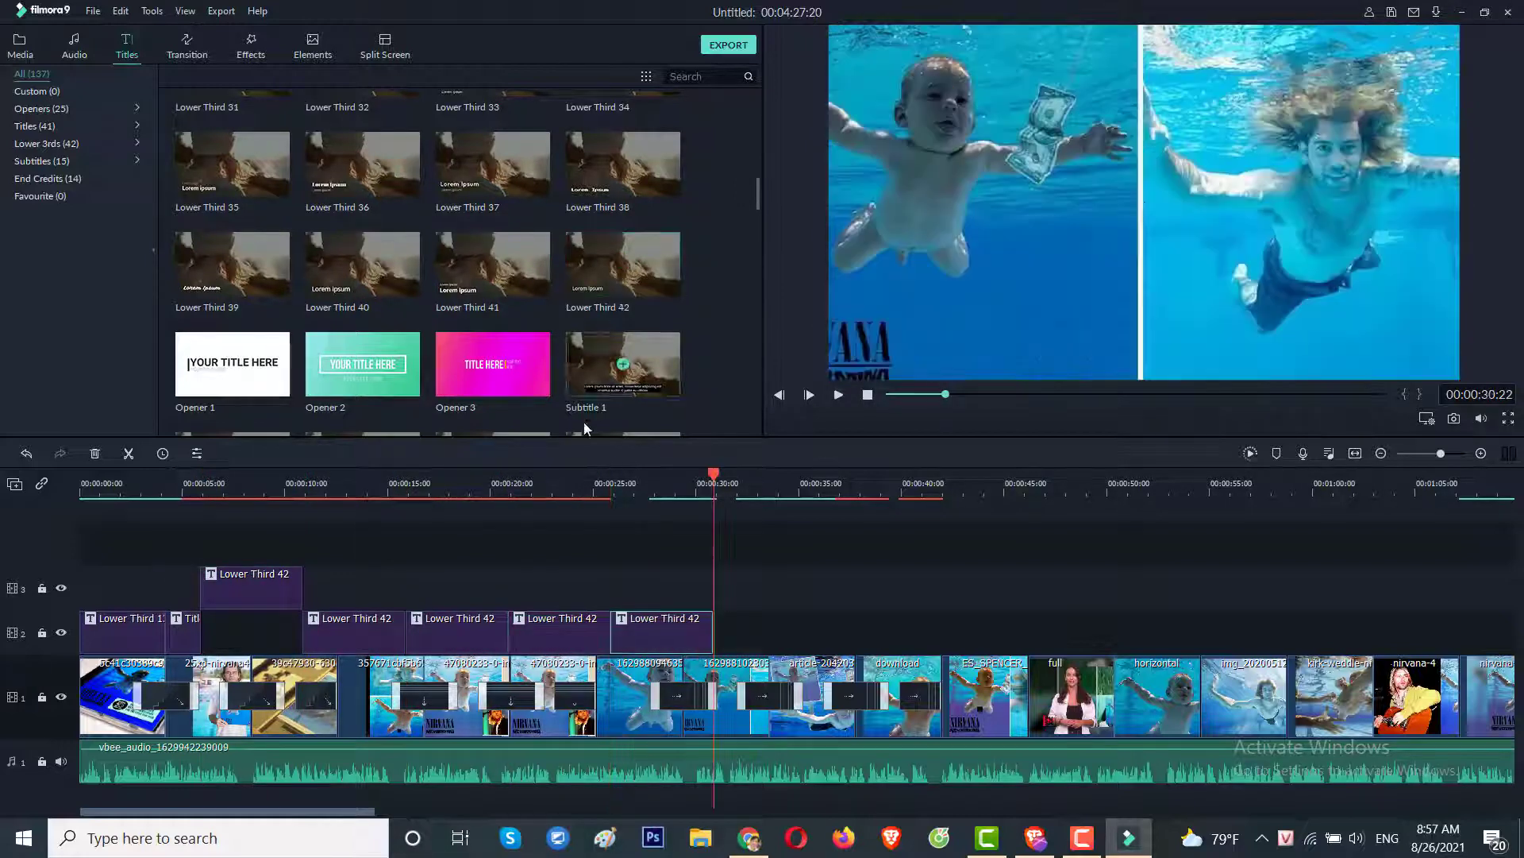
left_click_drag(695, 472, 287, 504)
left_click_drag(257, 586, 259, 639)
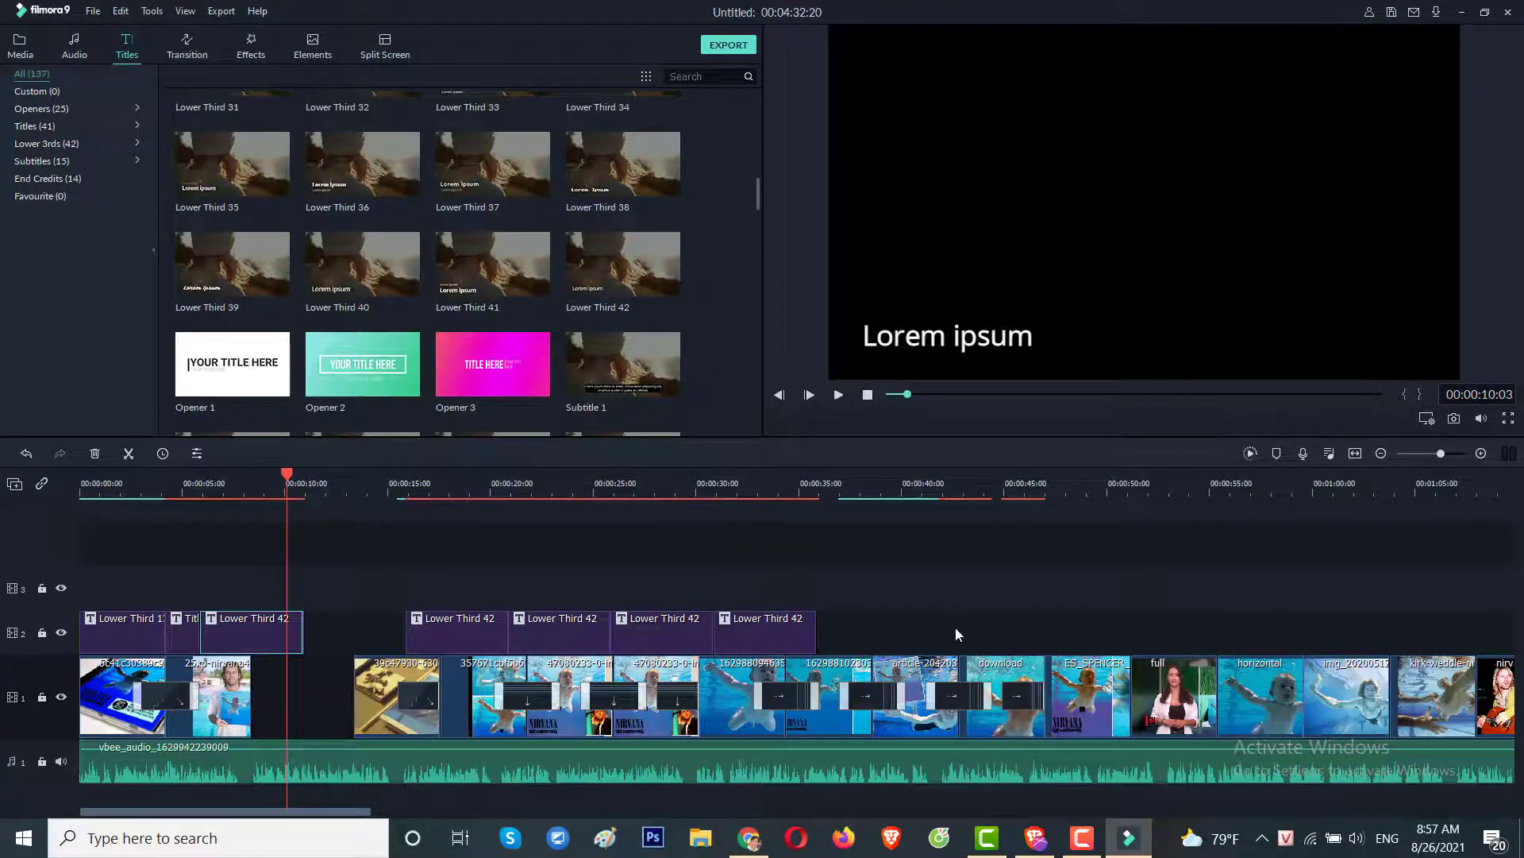
Zoom to fit and move the four stray title clips from the project end to the opening.
left_click(1355, 454)
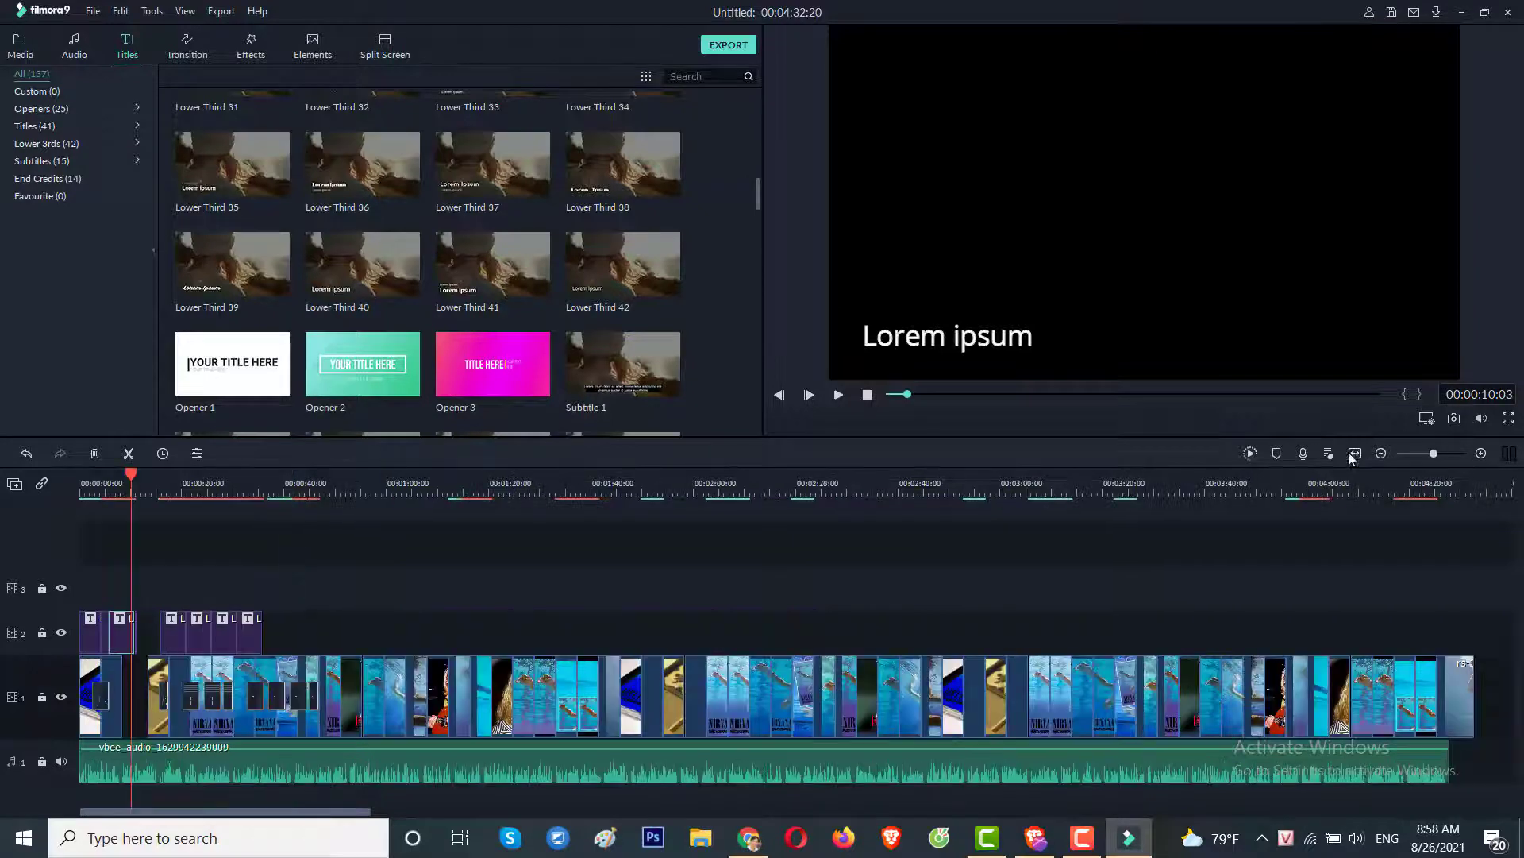
left_click_drag(1482, 697, 125, 712)
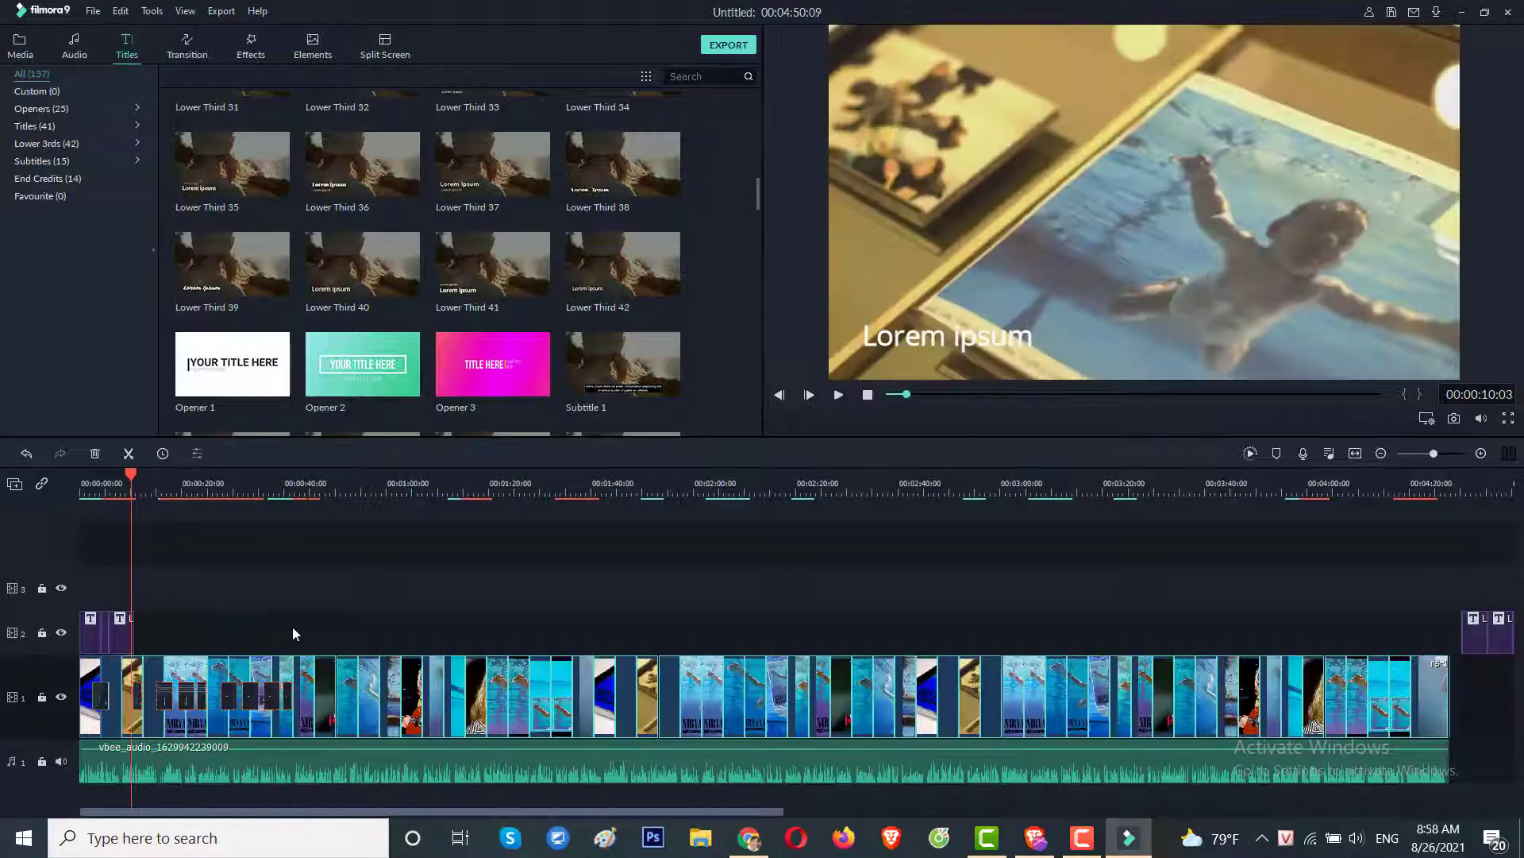
left_click(447, 574)
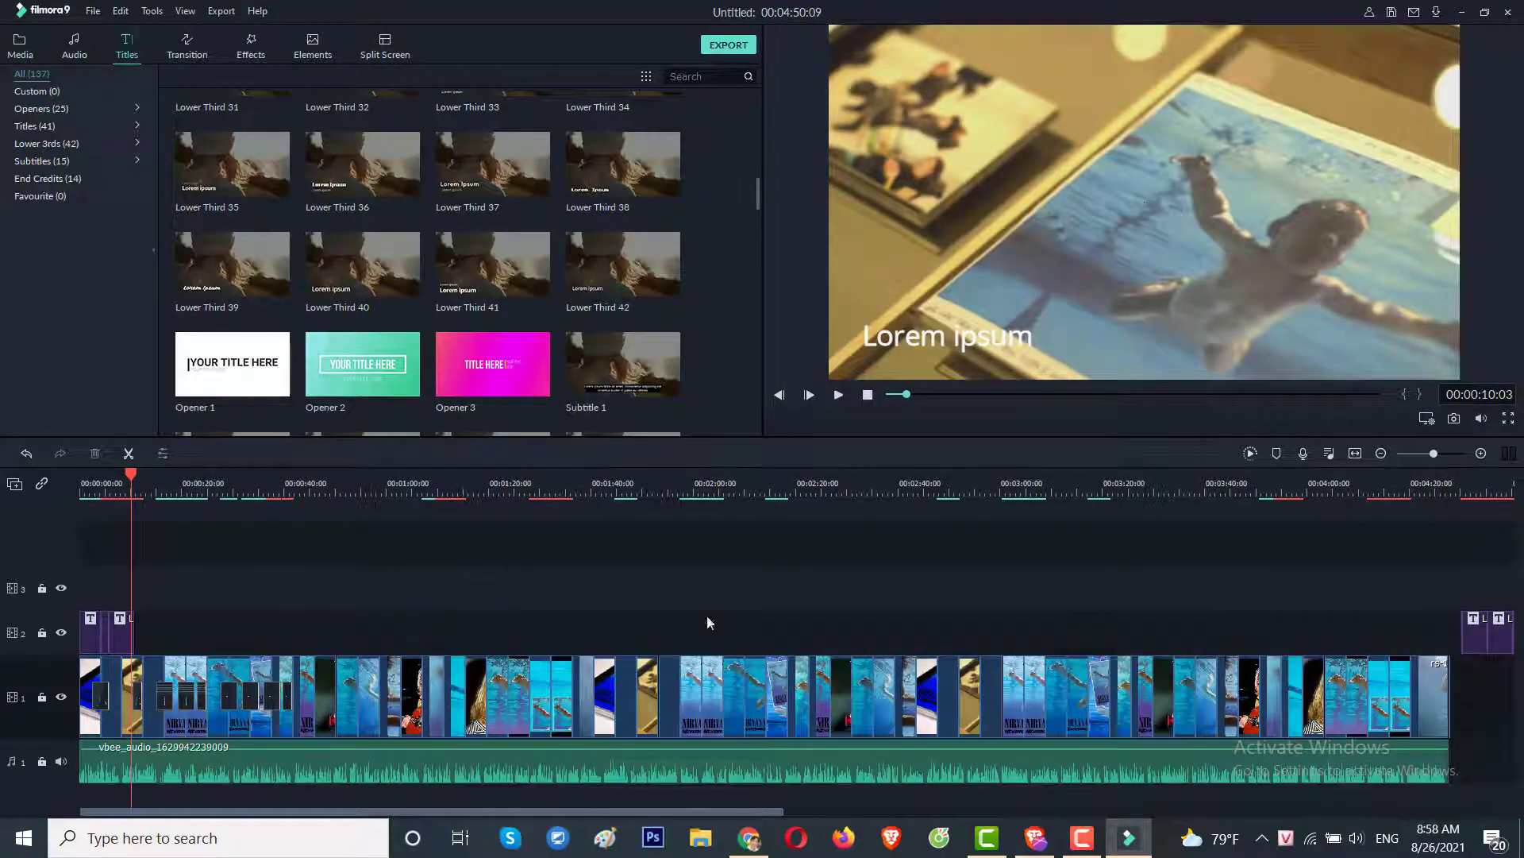
left_click(1356, 454)
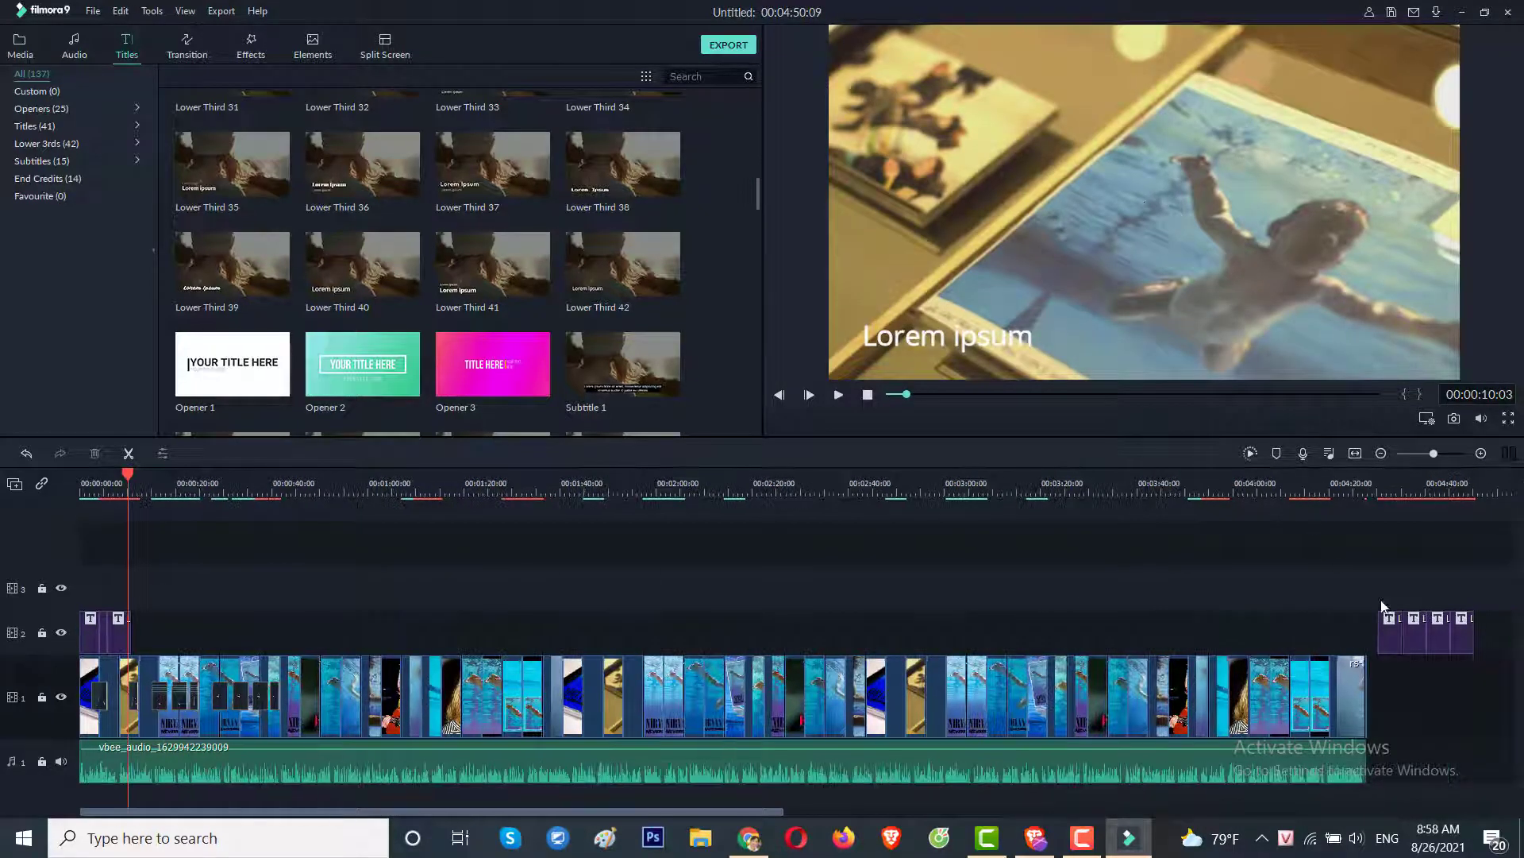
left_click_drag(1503, 633, 141, 617)
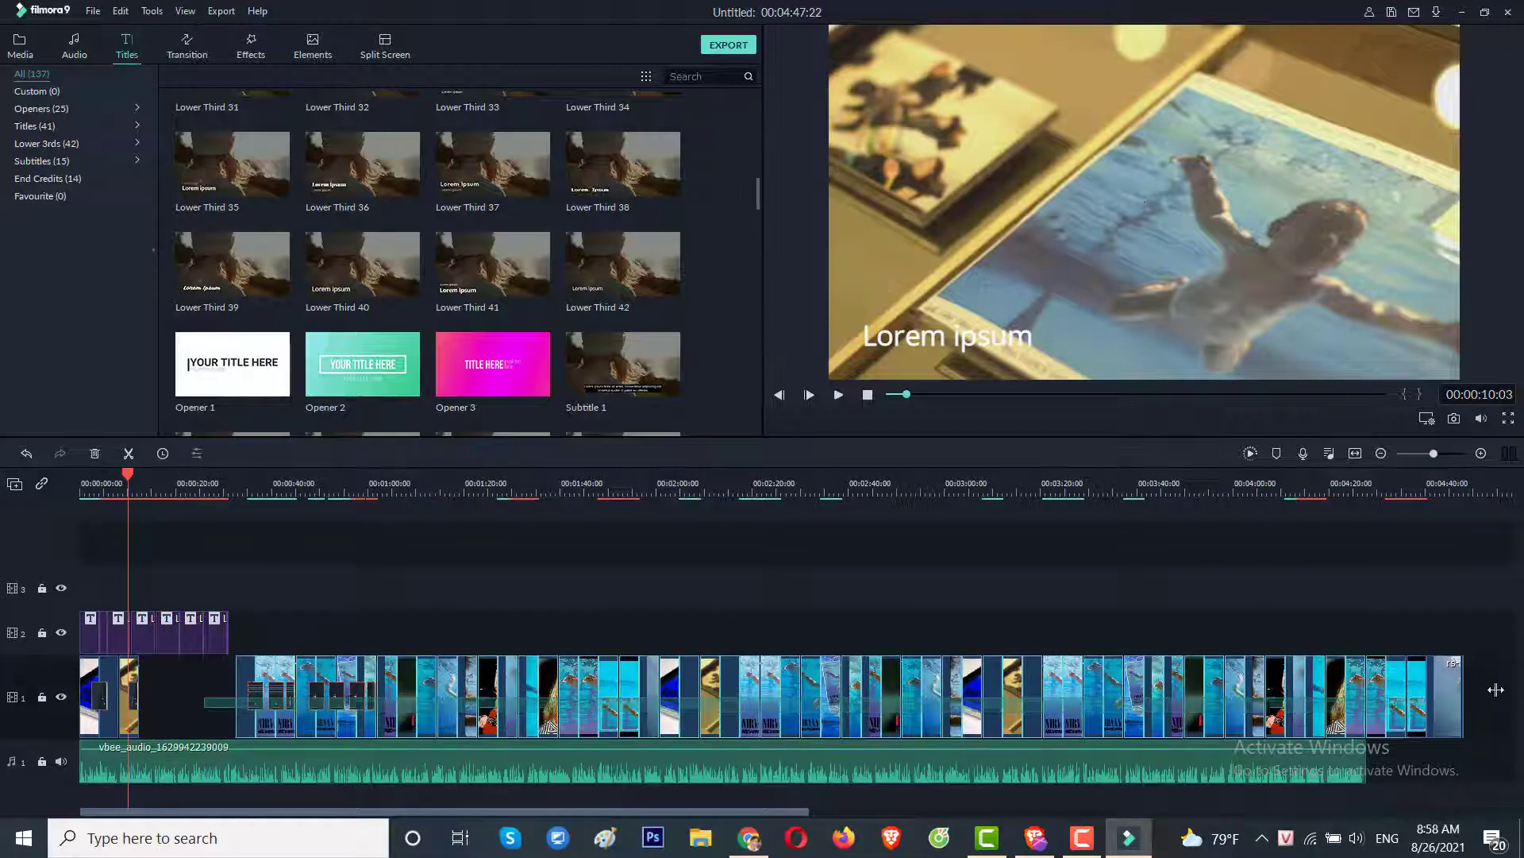
left_click(1410, 615)
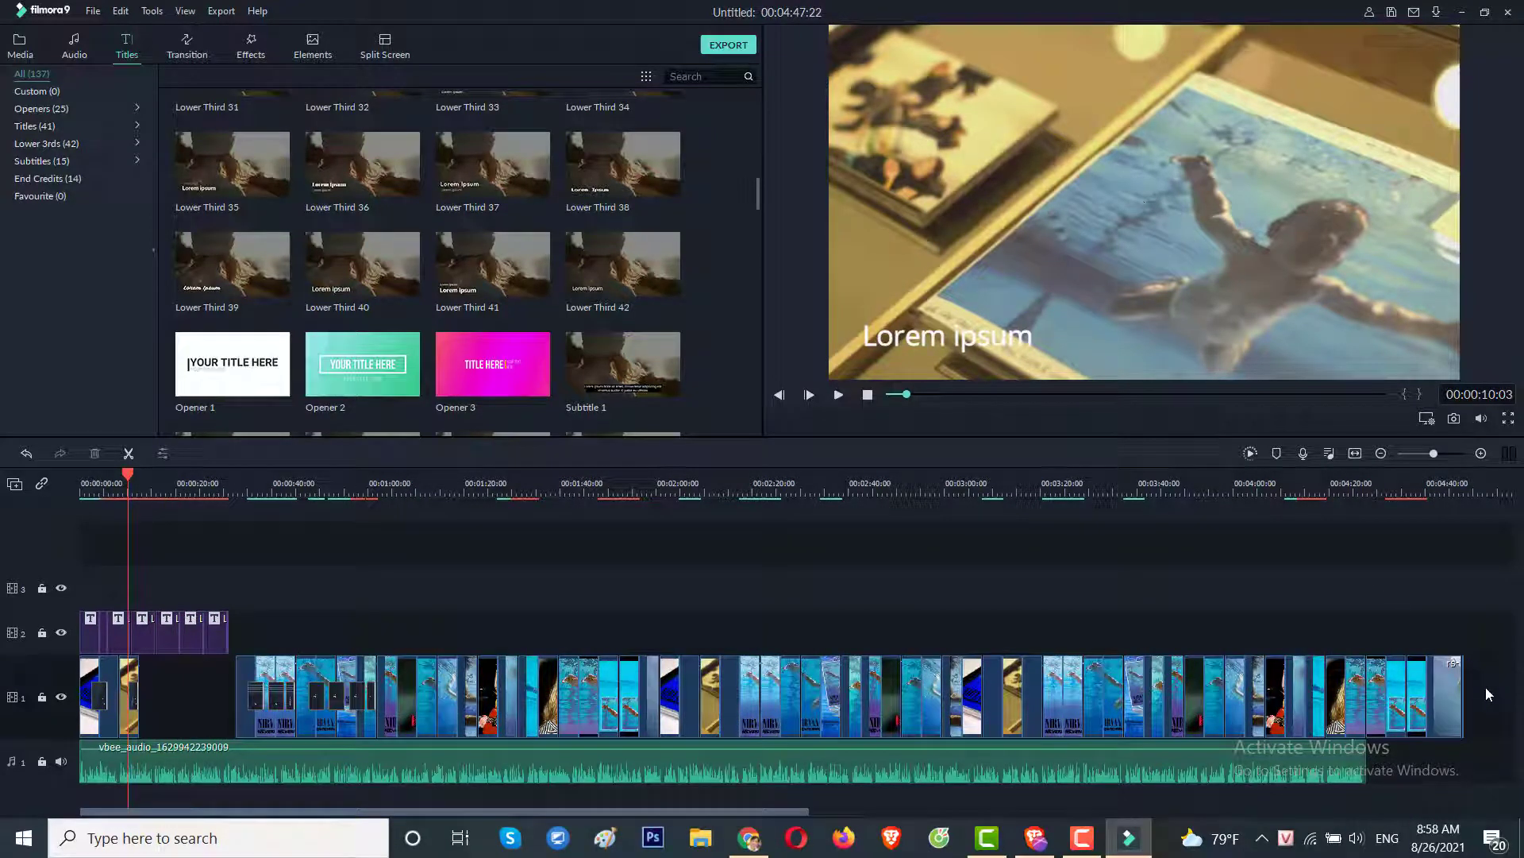
Close the gap in the video track, then zoom back in on the first Lower Third 42 clip.
left_click_drag(1485, 688, 146, 698)
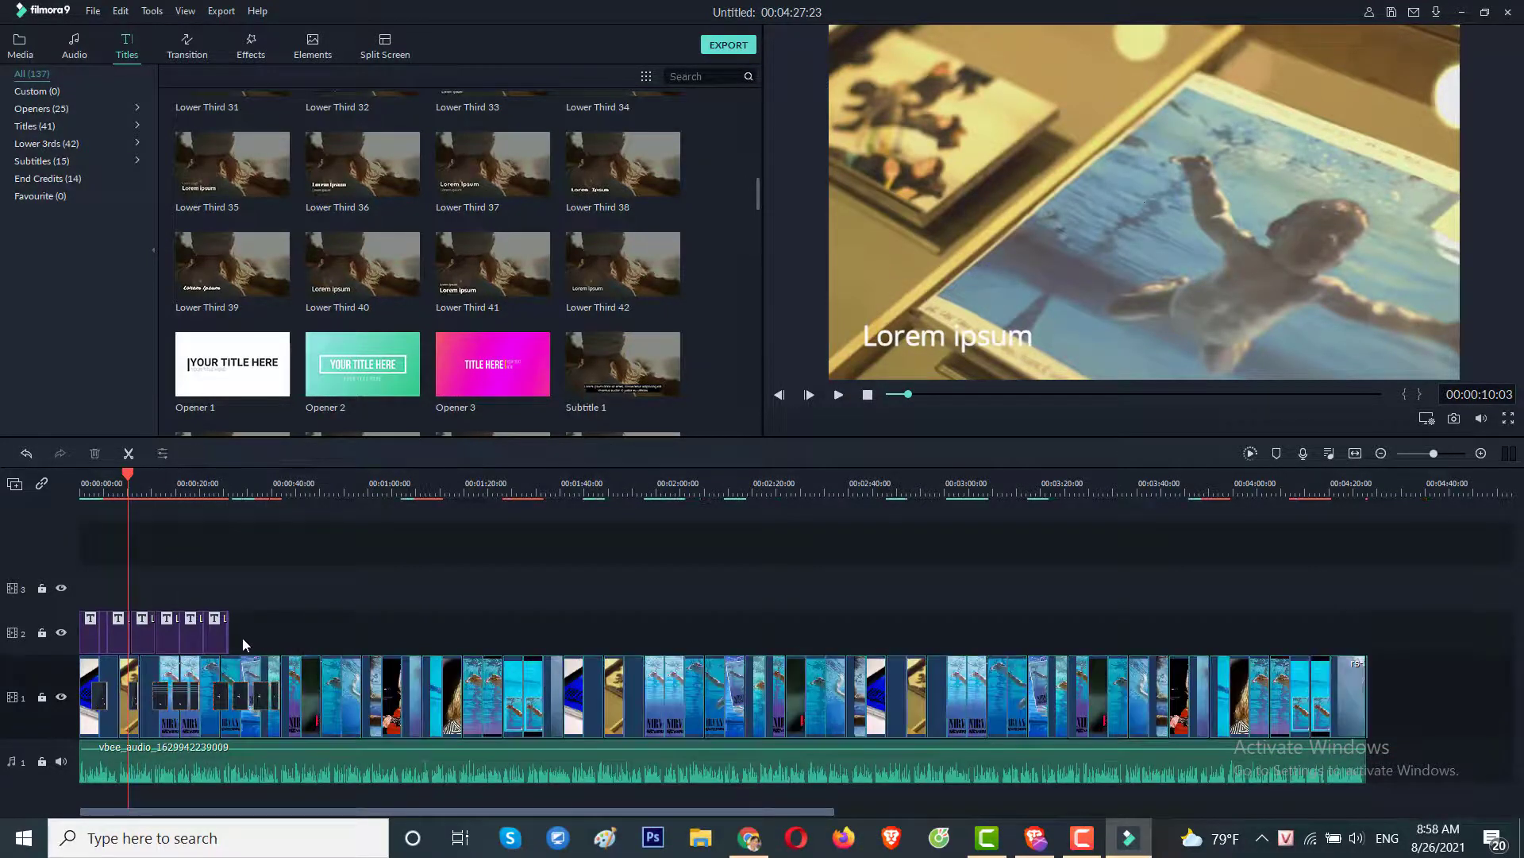
left_click_drag(191, 485, 145, 510)
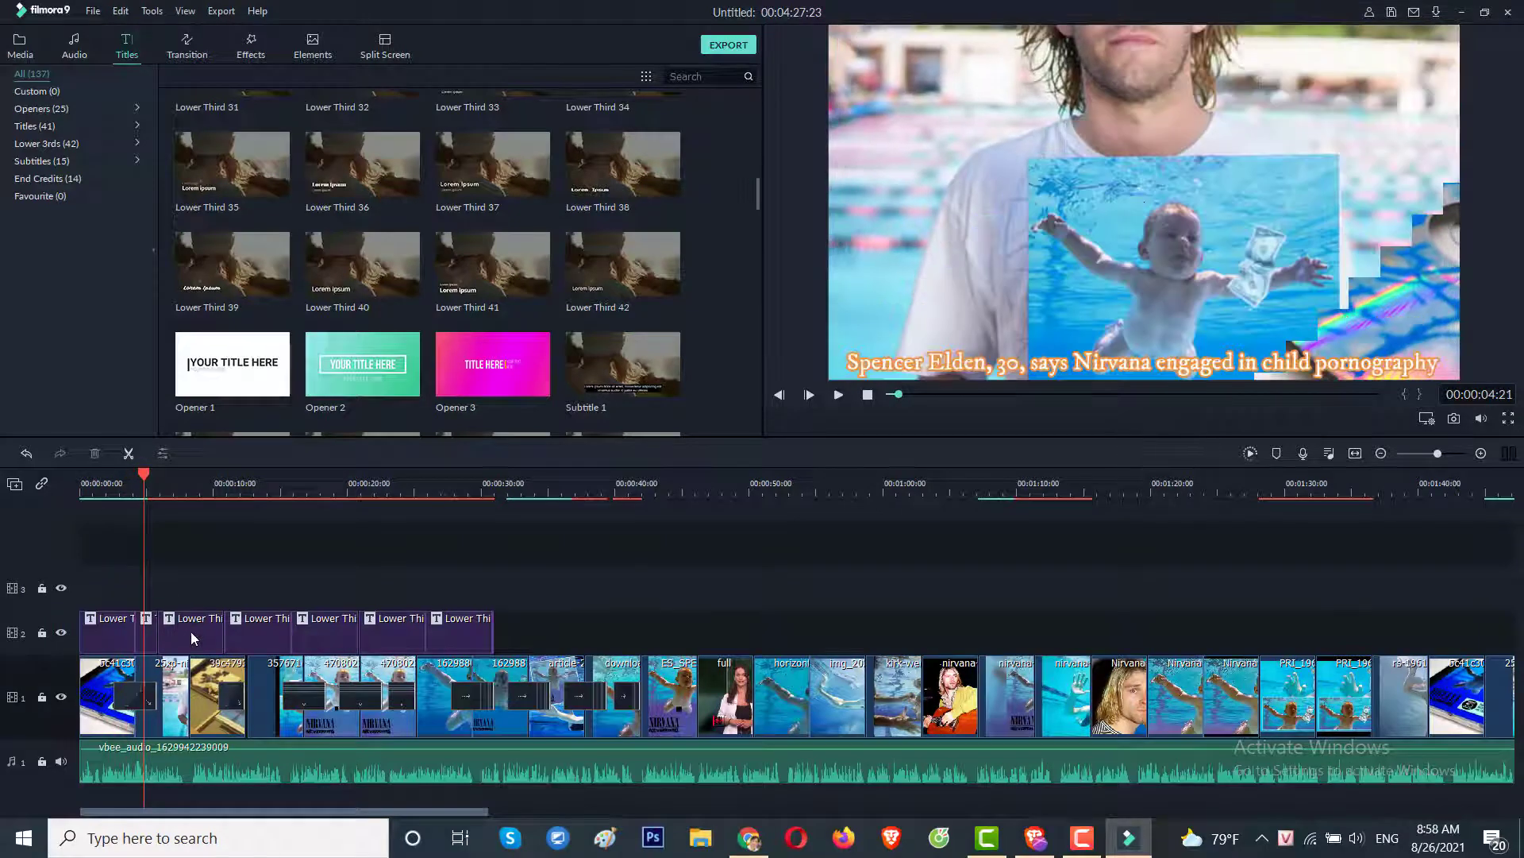
left_click_drag(146, 480, 178, 482)
Replace the first Lower Third 42 placeholder with the NYT sentence about the album-cover picture.
double_click(192, 635)
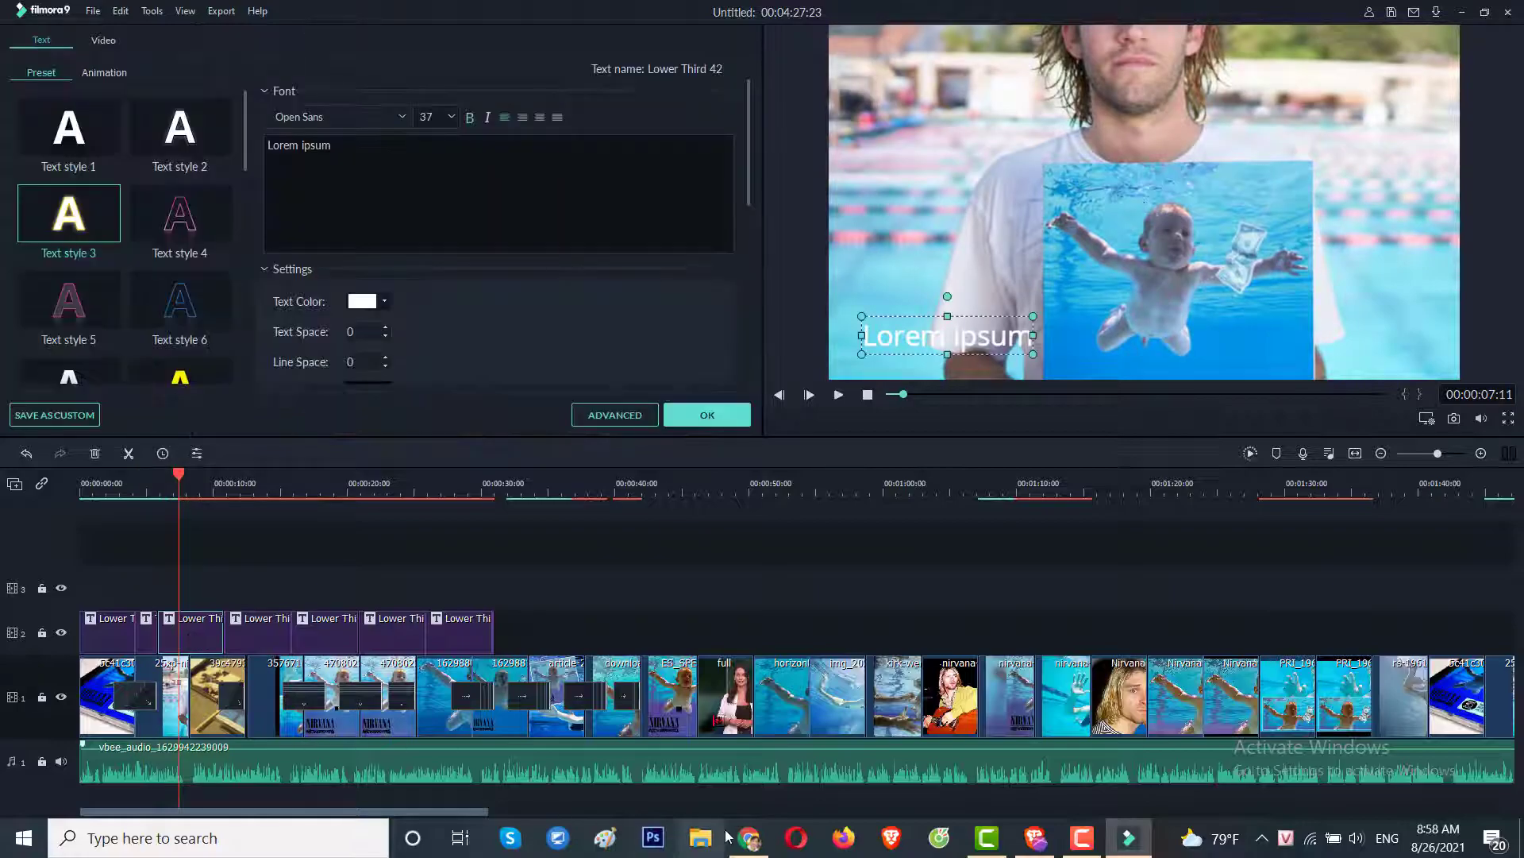
left_click(748, 838)
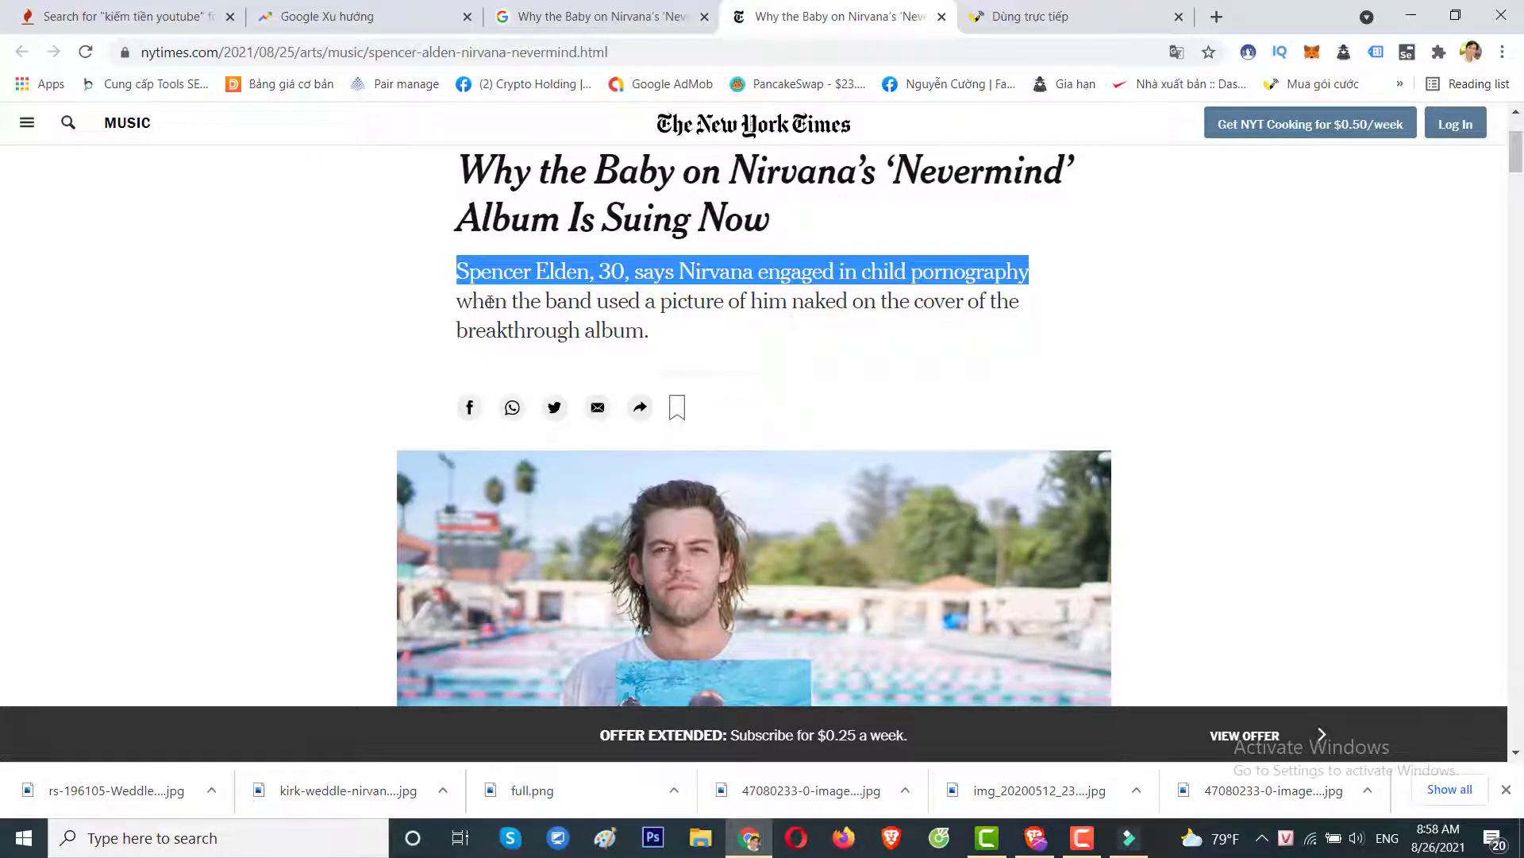
left_click_drag(459, 304, 645, 339)
key("ctrl+c")
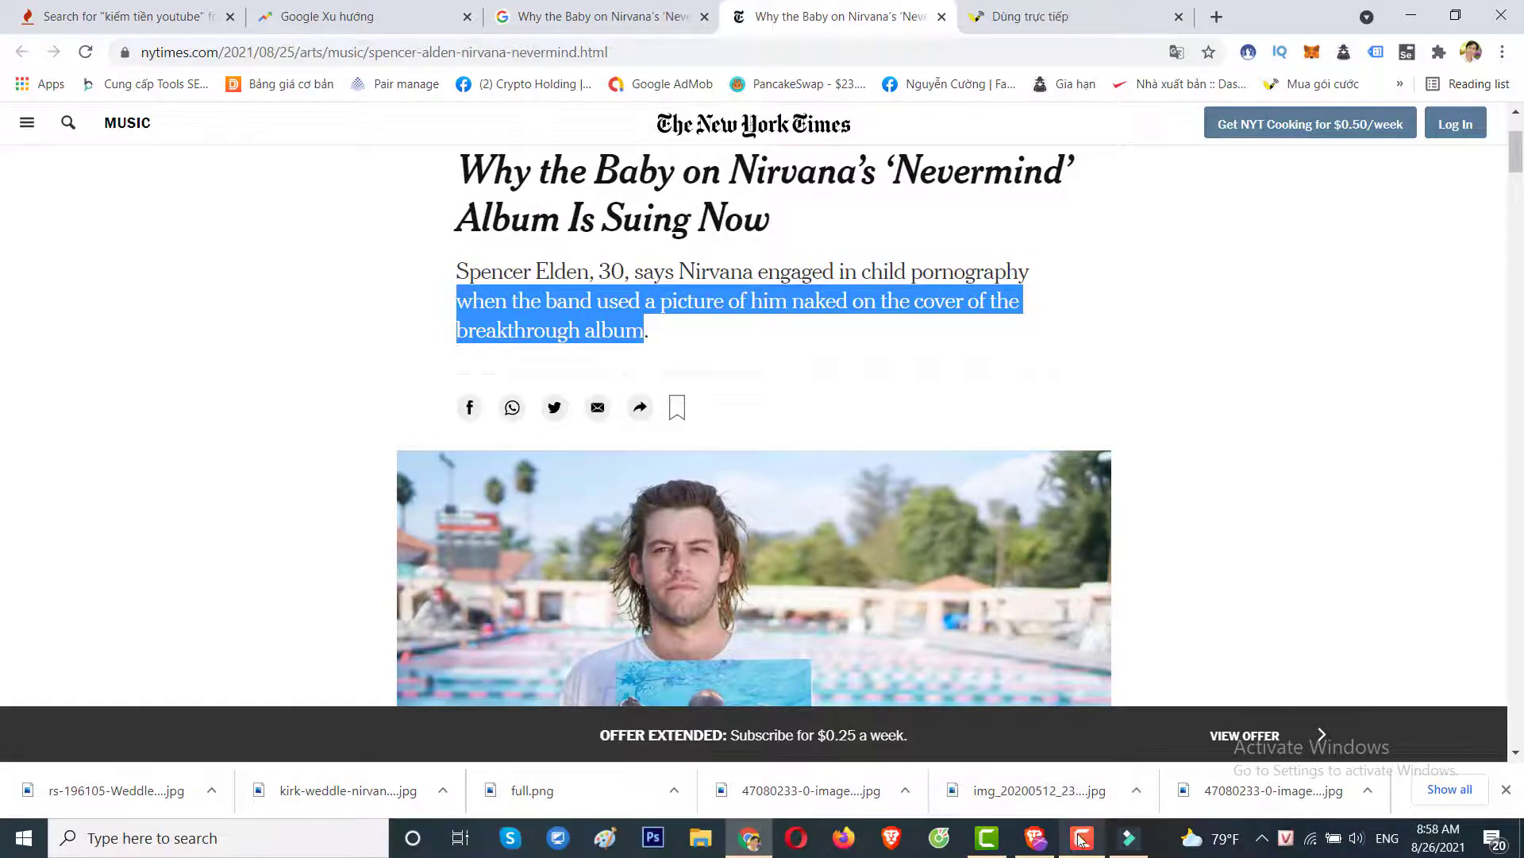
left_click(1126, 837)
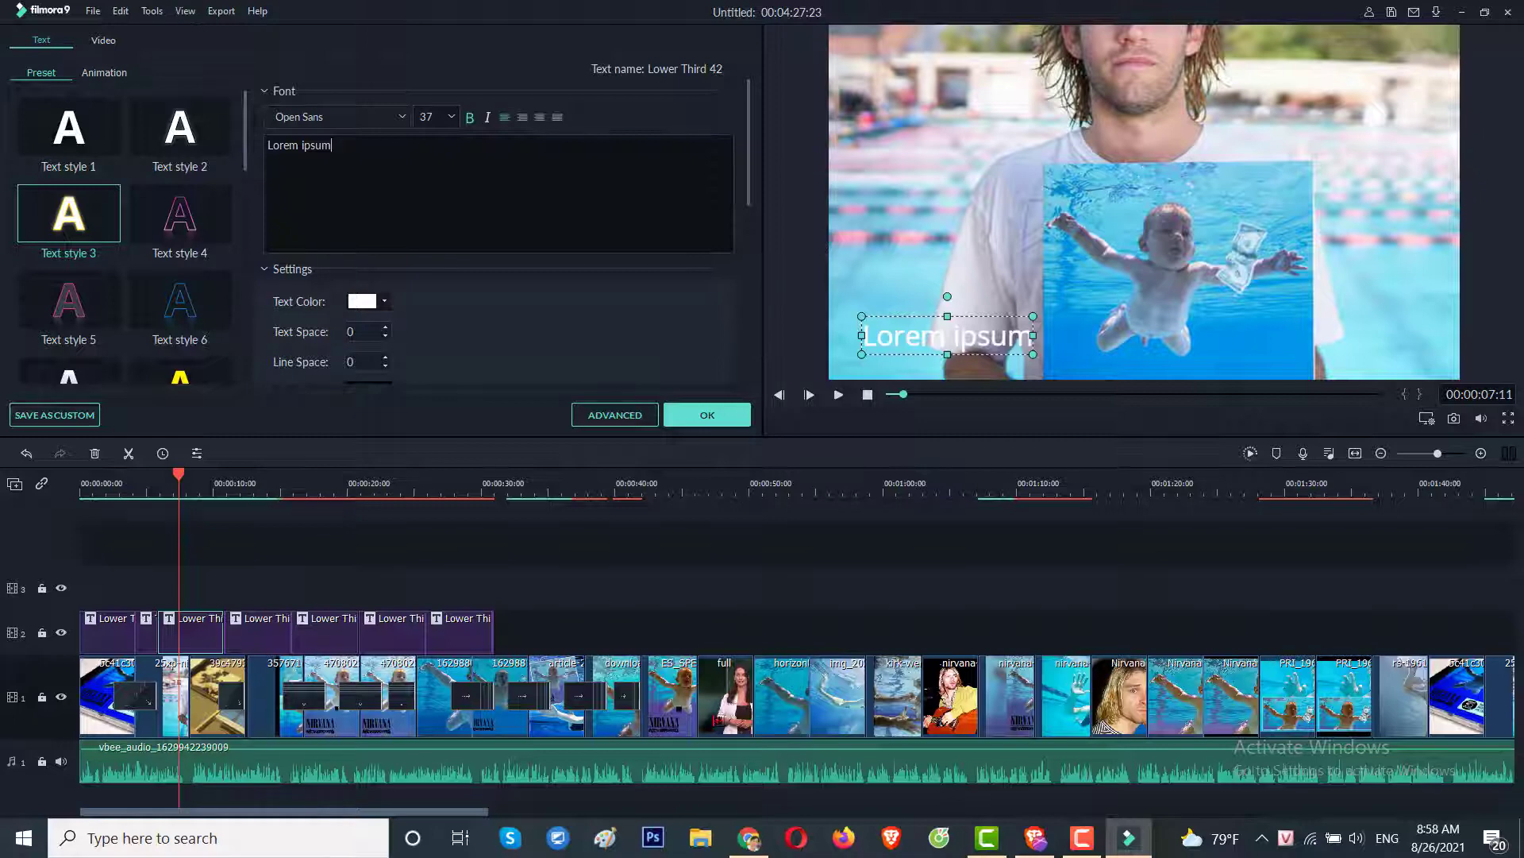
key("ctrl+a")
key("ctrl+v")
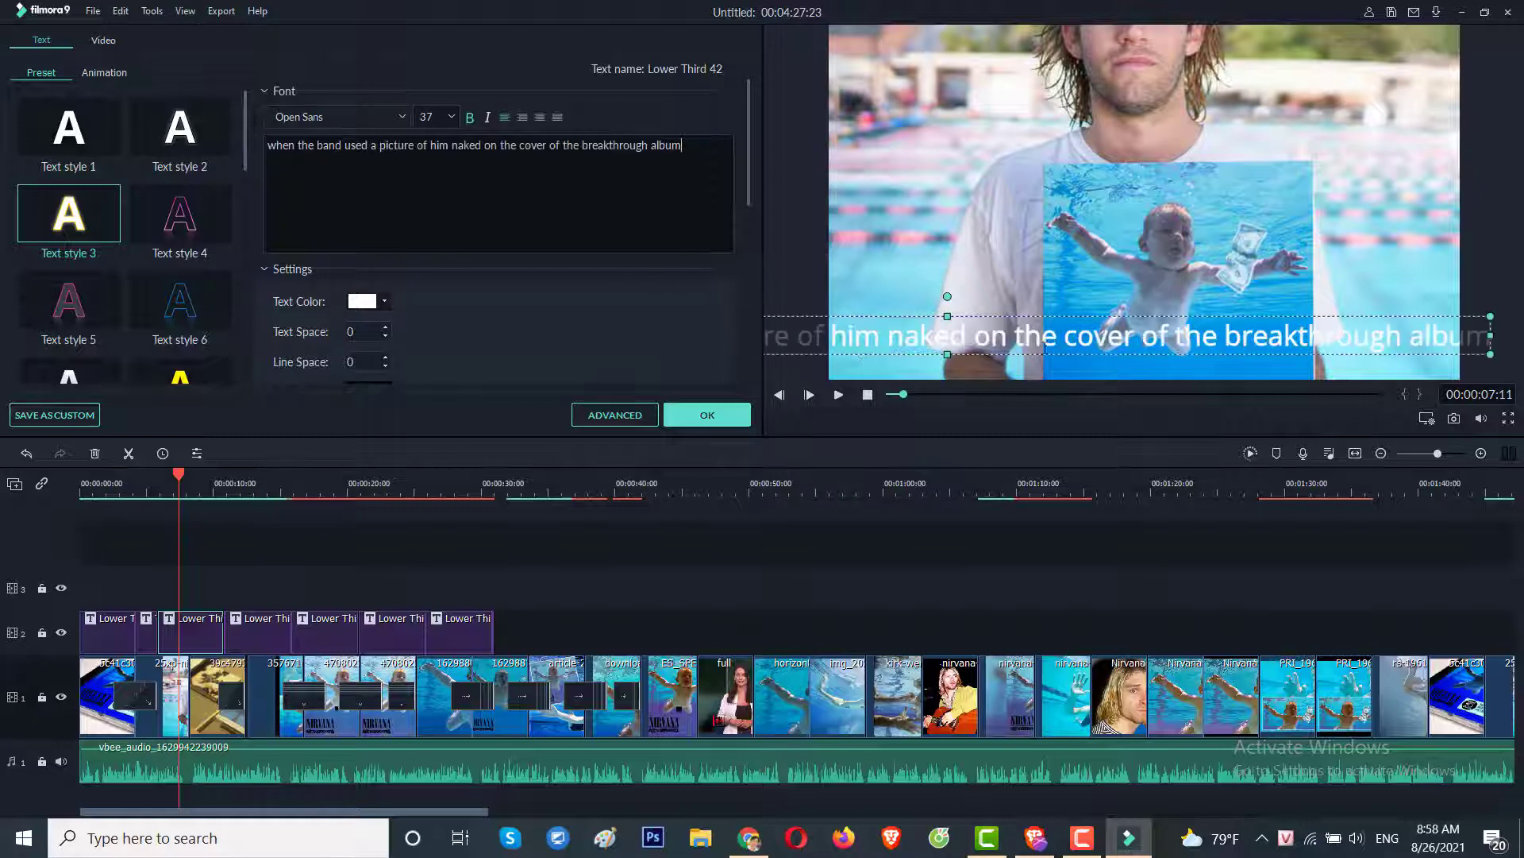
Scale the caption down, shift it right to fit, and apply golden-orange Text style 3.
left_click_drag(1446, 324, 1495, 332)
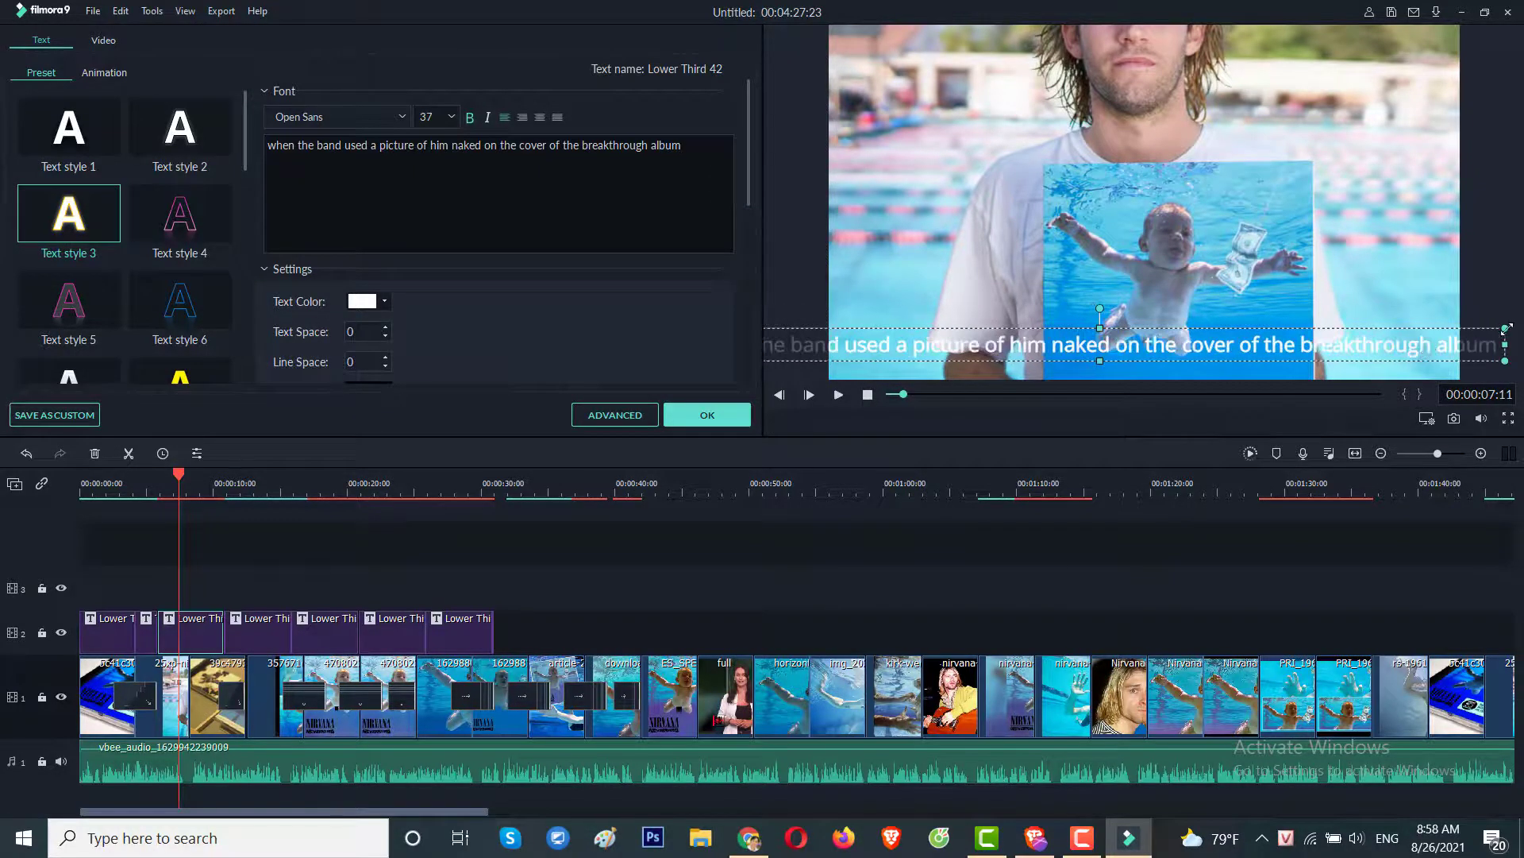
left_click_drag(1344, 346, 1452, 347)
left_click(91, 227)
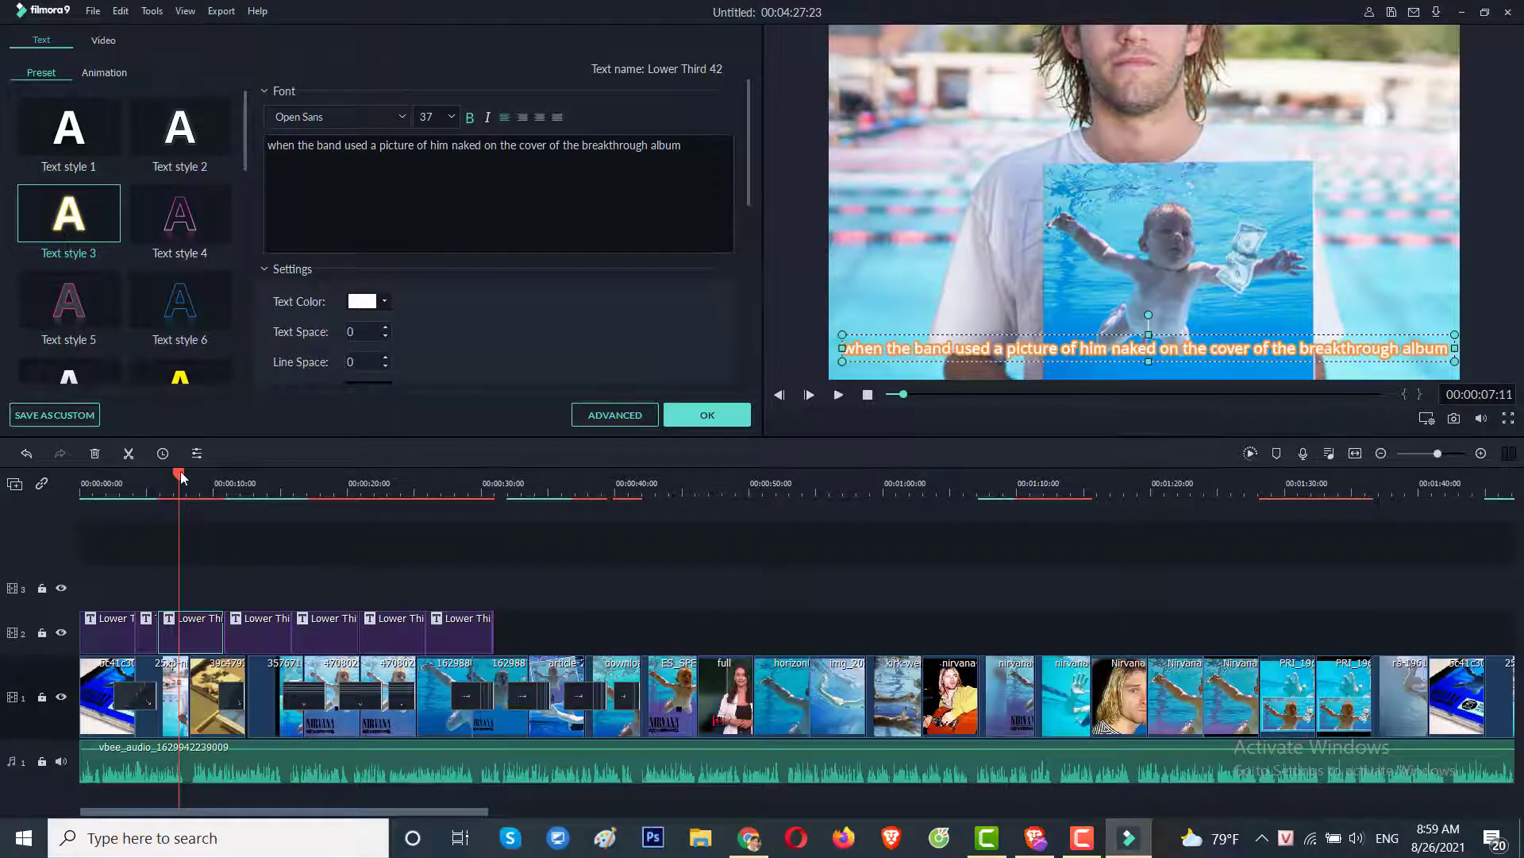
left_click_drag(181, 477, 264, 478)
Paste the NYT lawsuit sentence into the next Lower Third caption, replacing the placeholder.
left_click(251, 645)
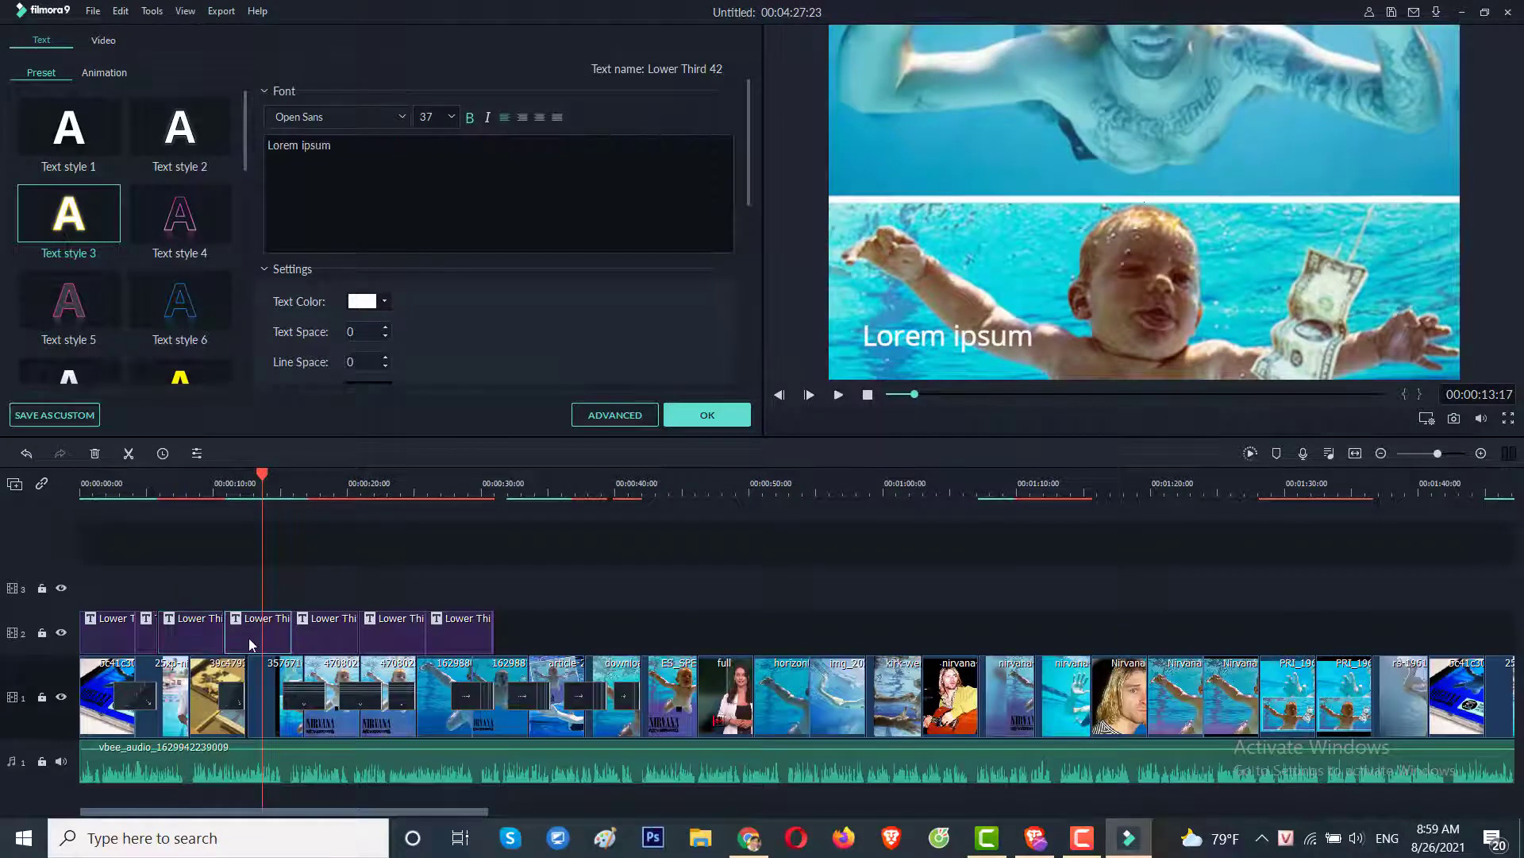
left_click(749, 837)
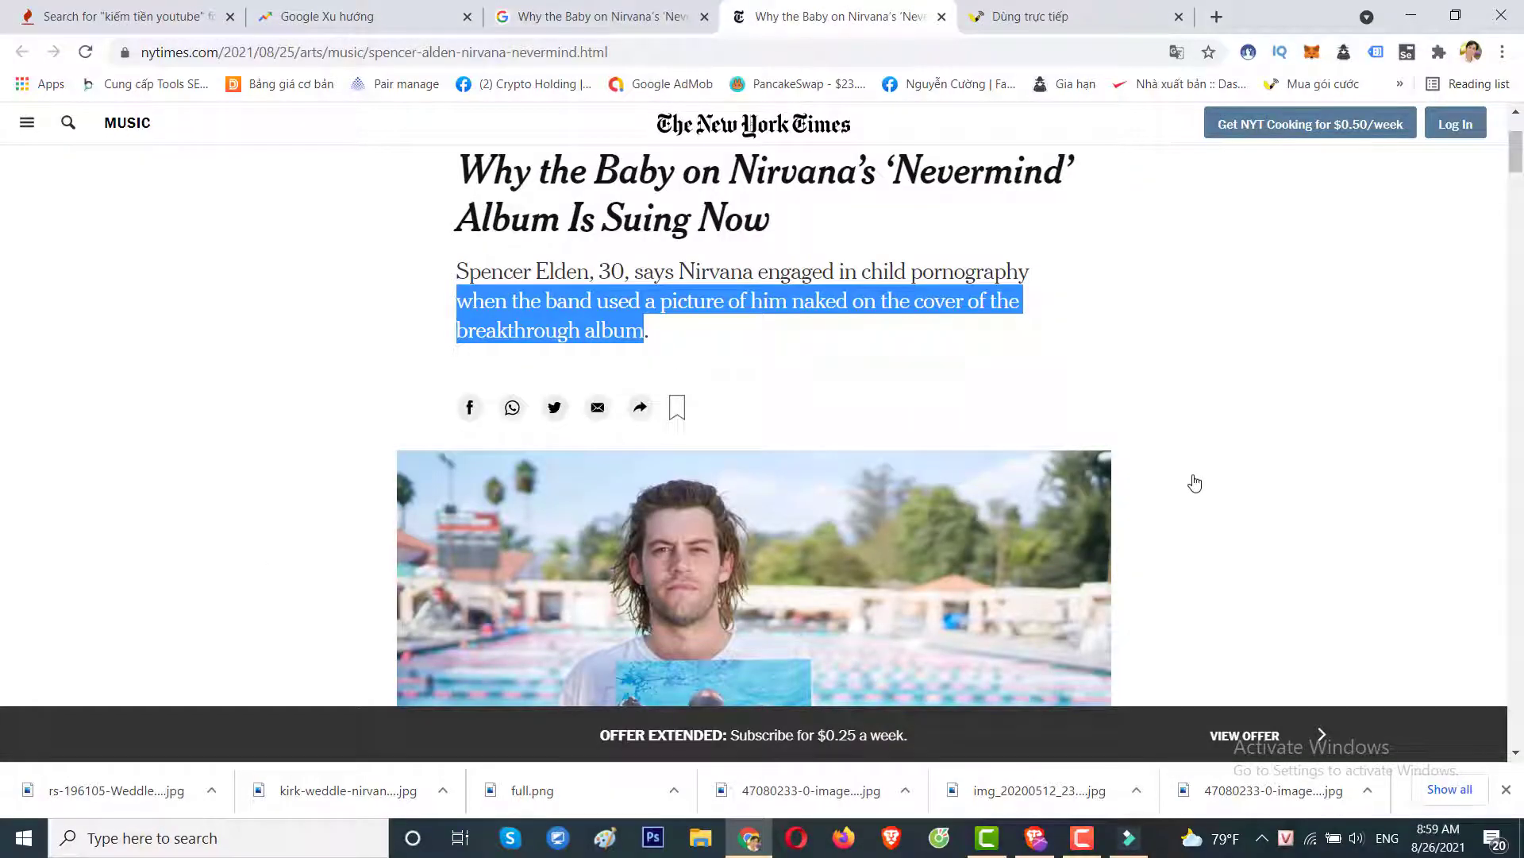
scroll(1195, 483, "down", 10)
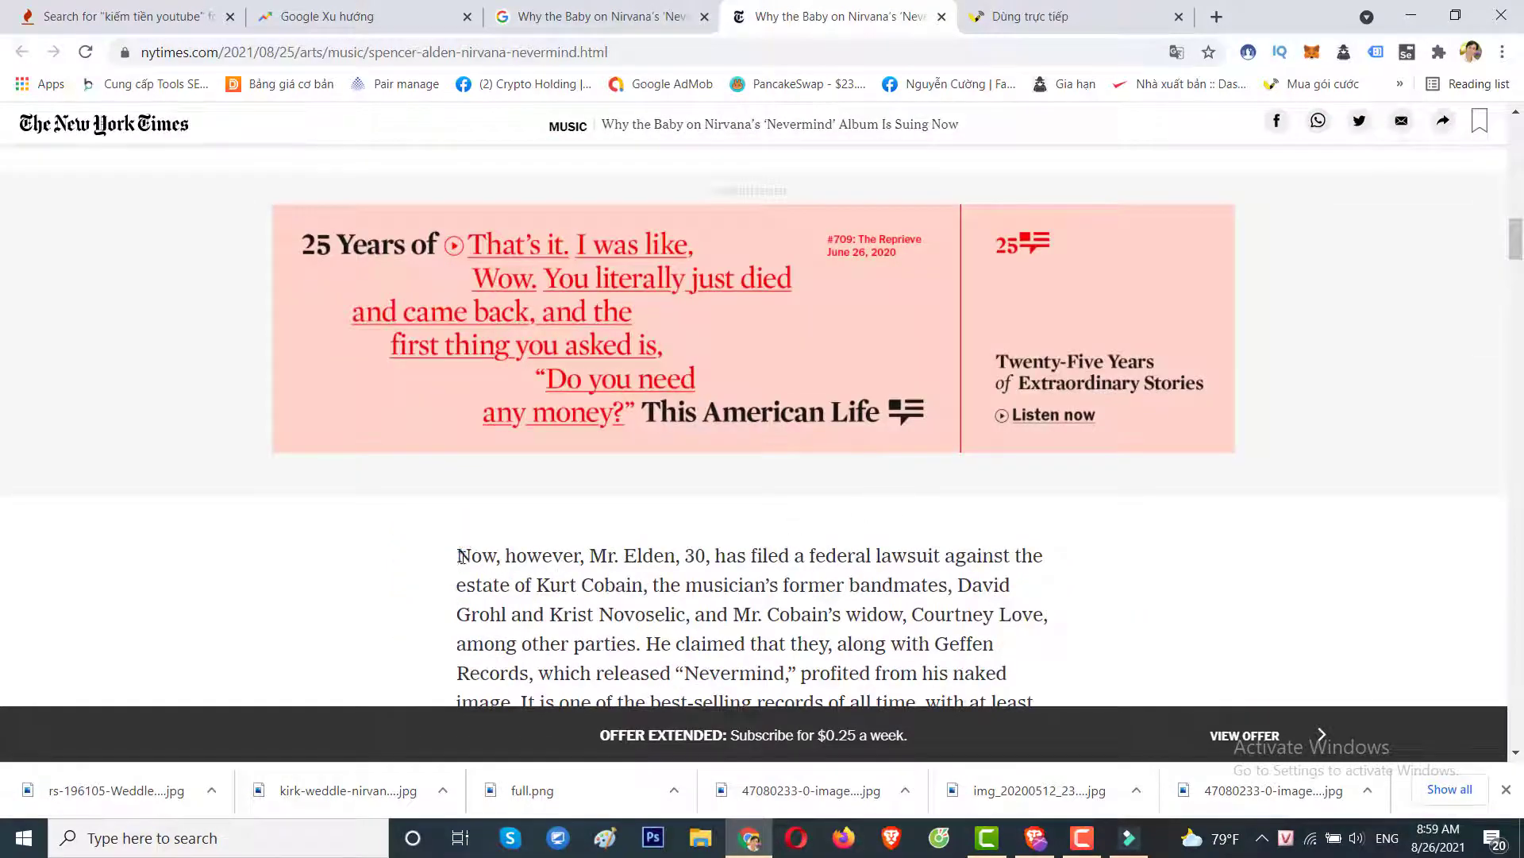
left_click_drag(460, 556, 509, 578)
key("ctrl+c")
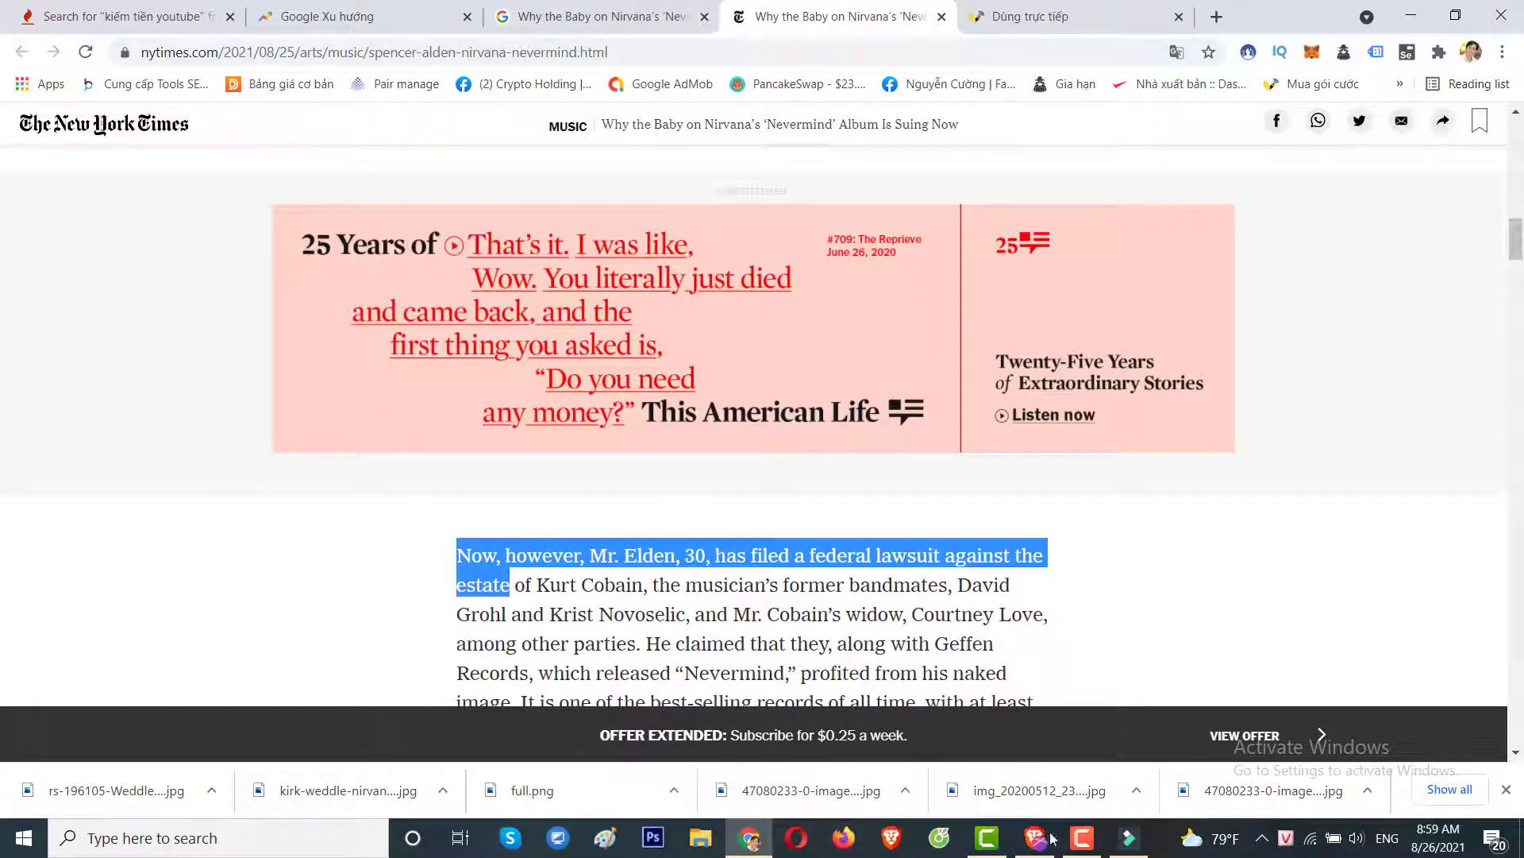
left_click(1129, 838)
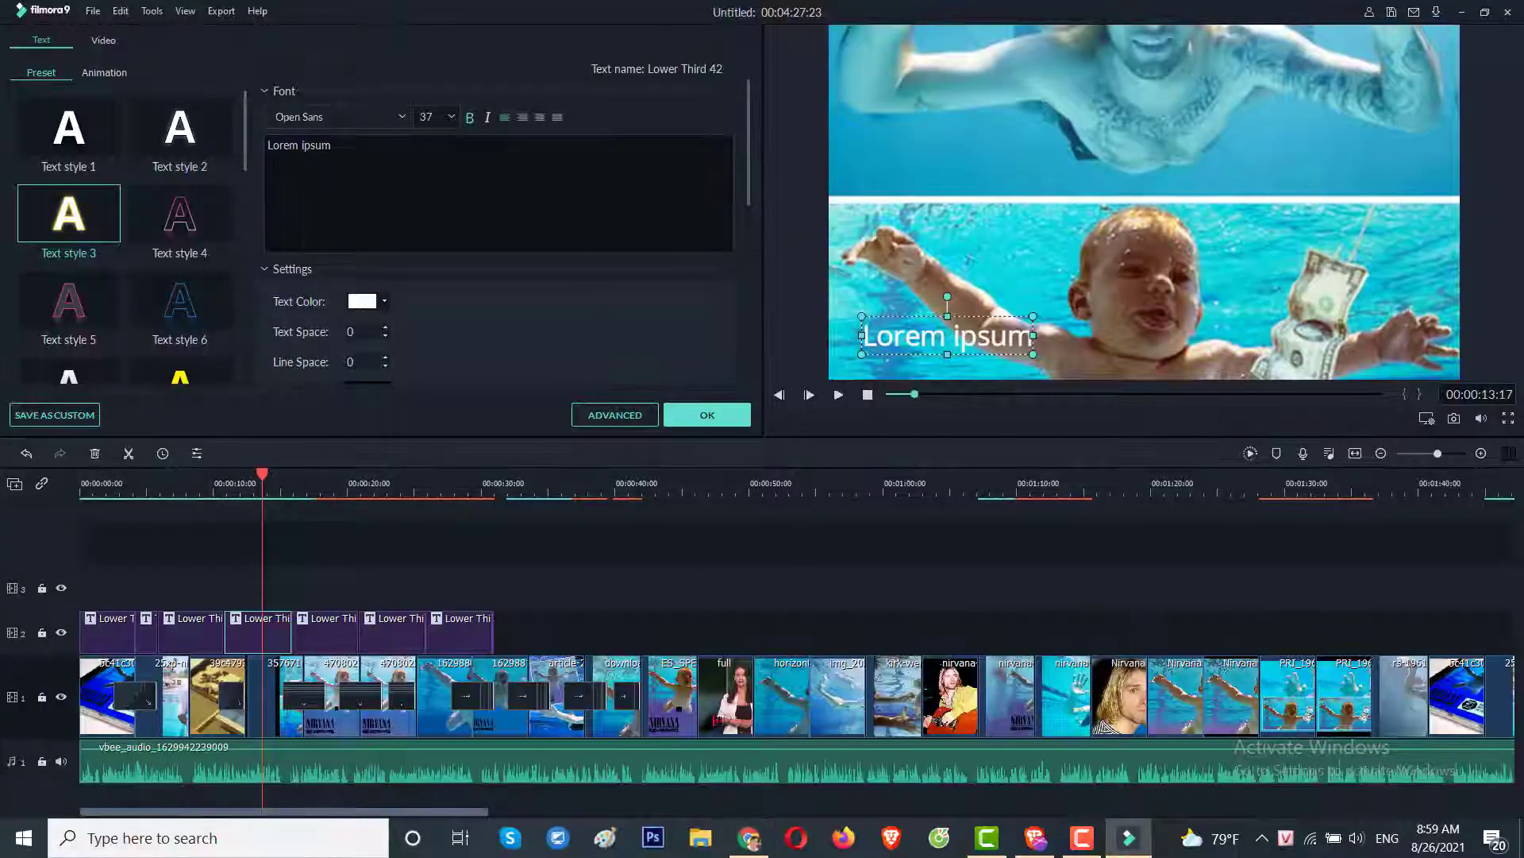
key("ctrl+a")
key("ctrl+v")
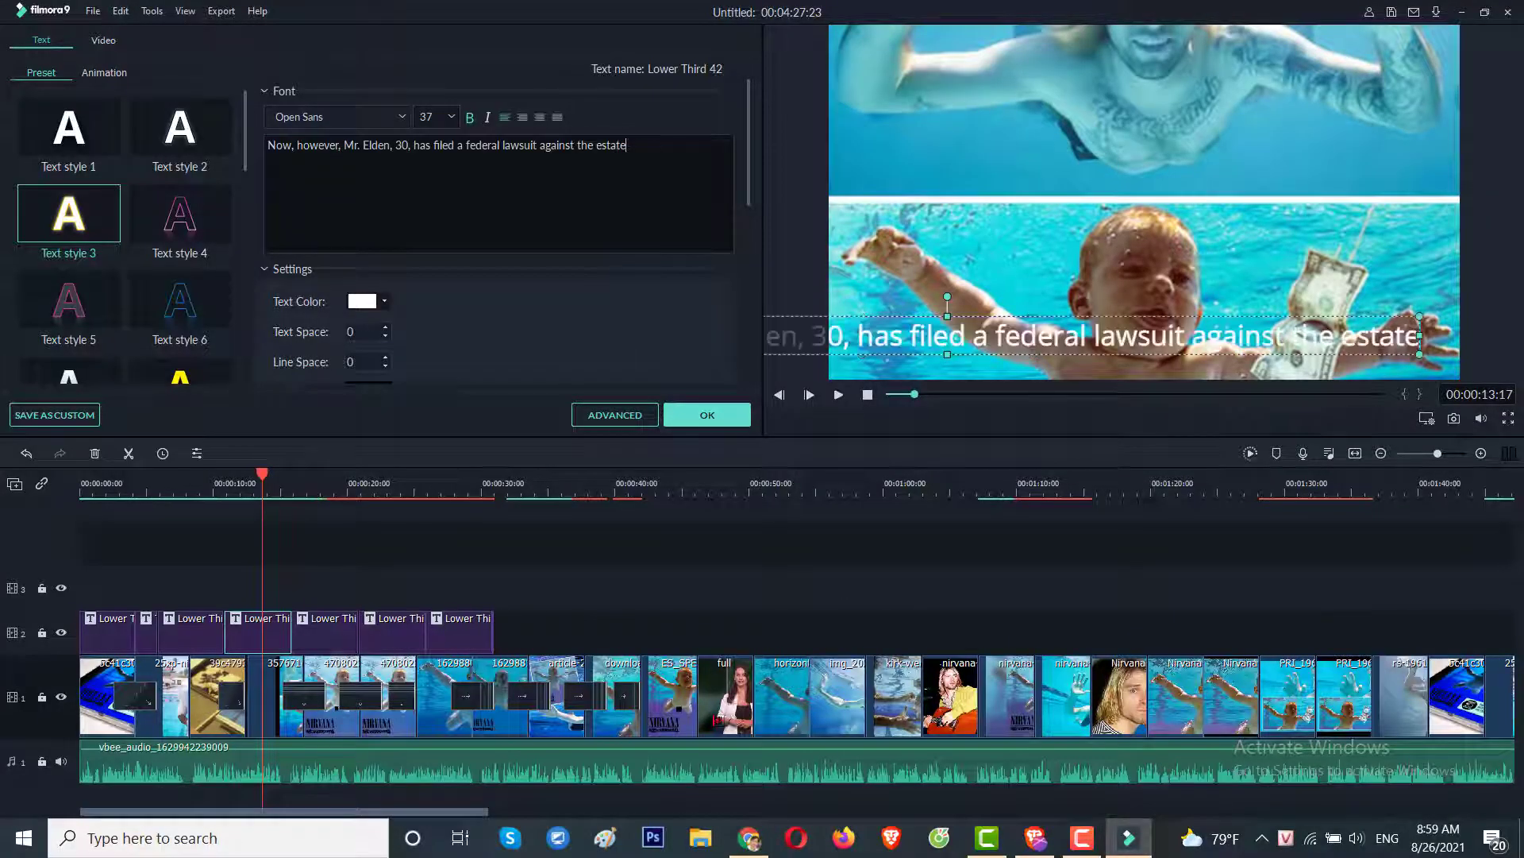
Set the caption font size to 20 and widen its box in the preview.
key("ctrl+a")
left_click(451, 118)
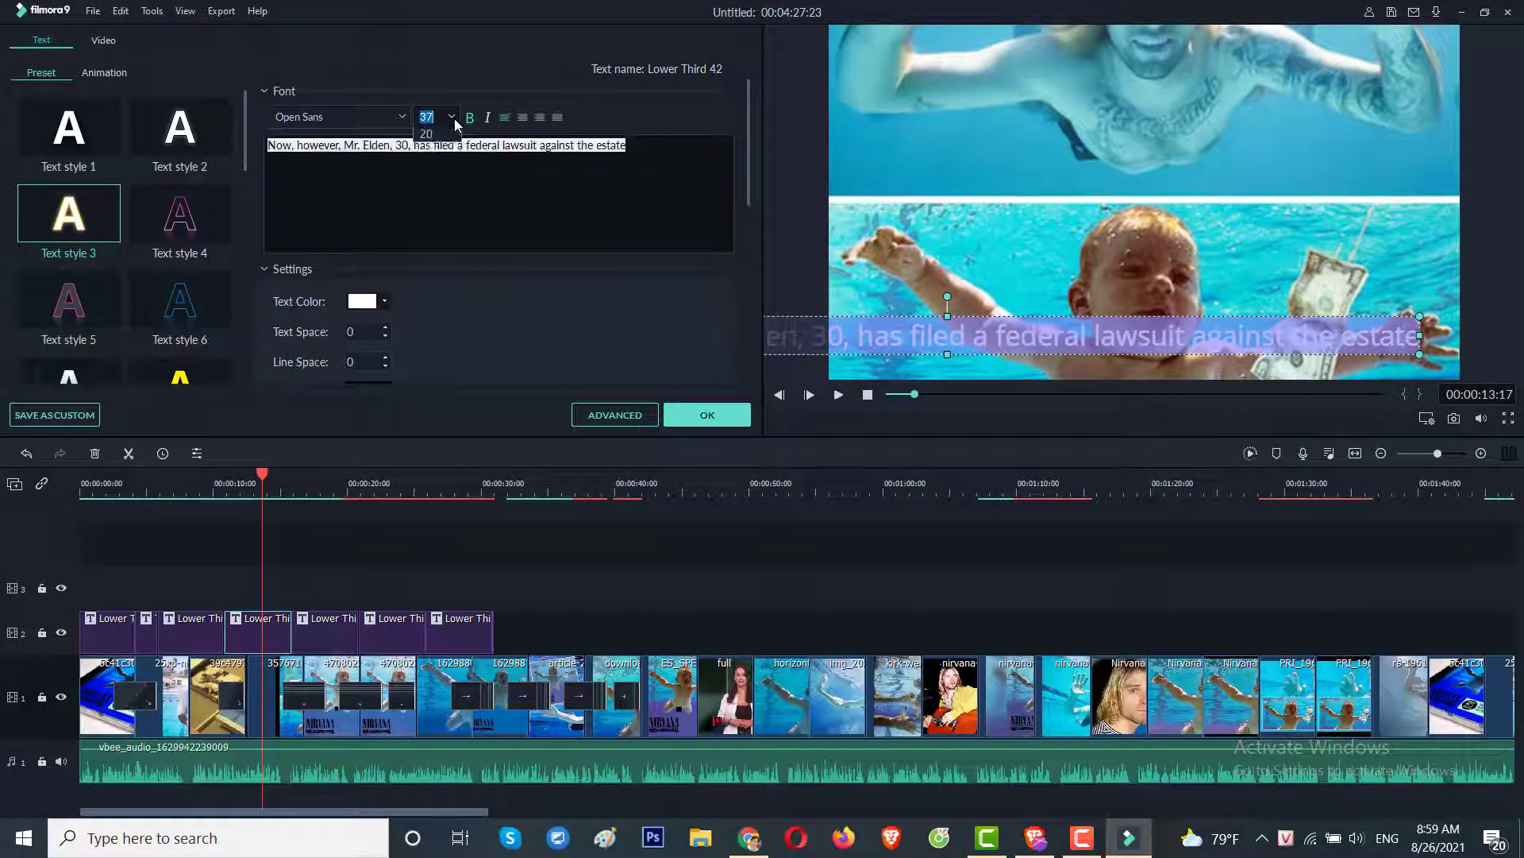
left_click(433, 203)
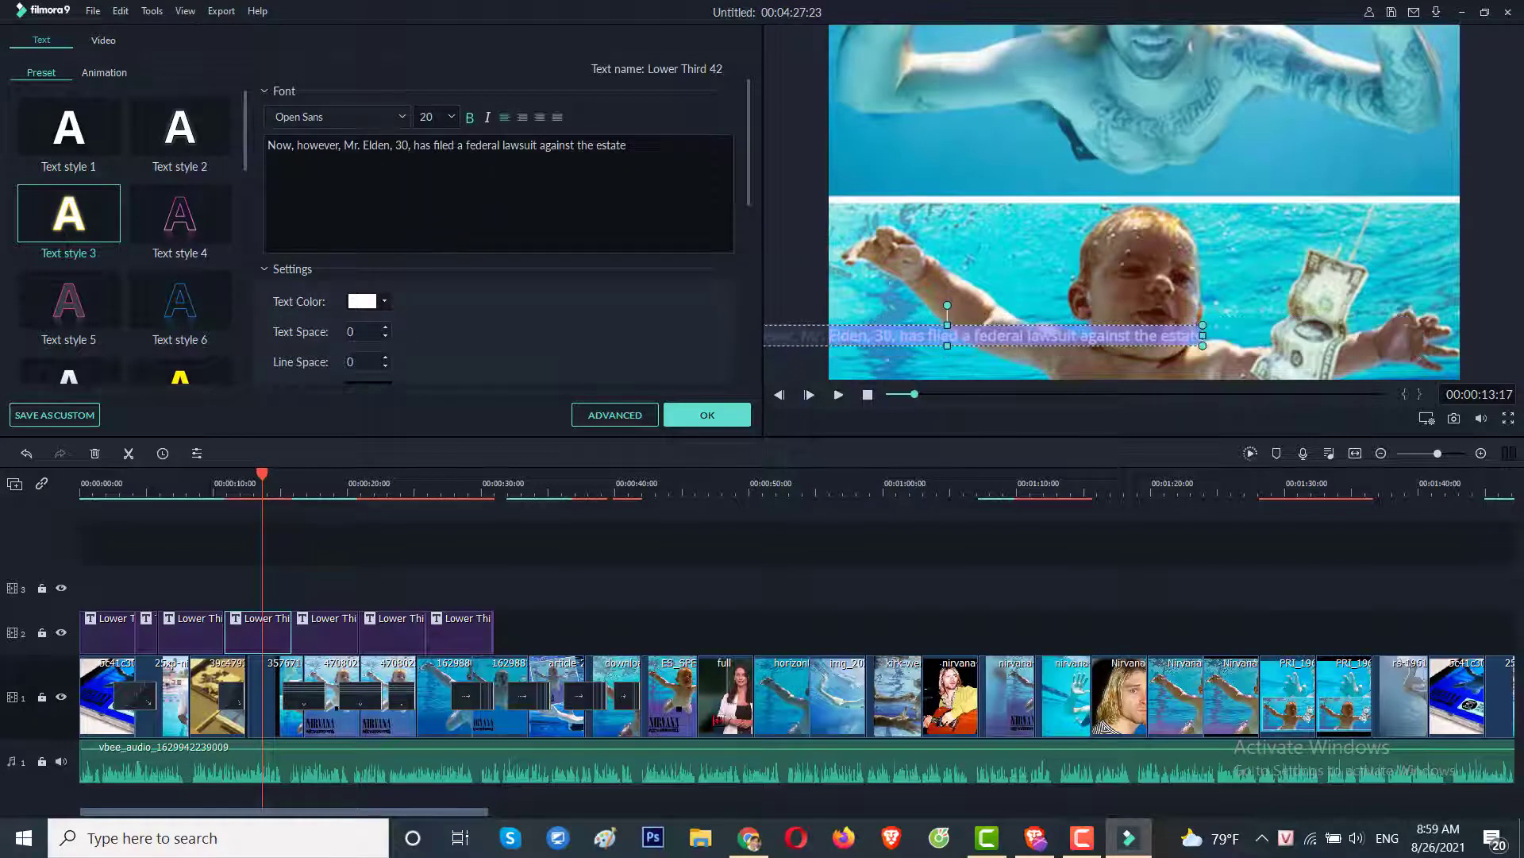
left_click(1011, 406)
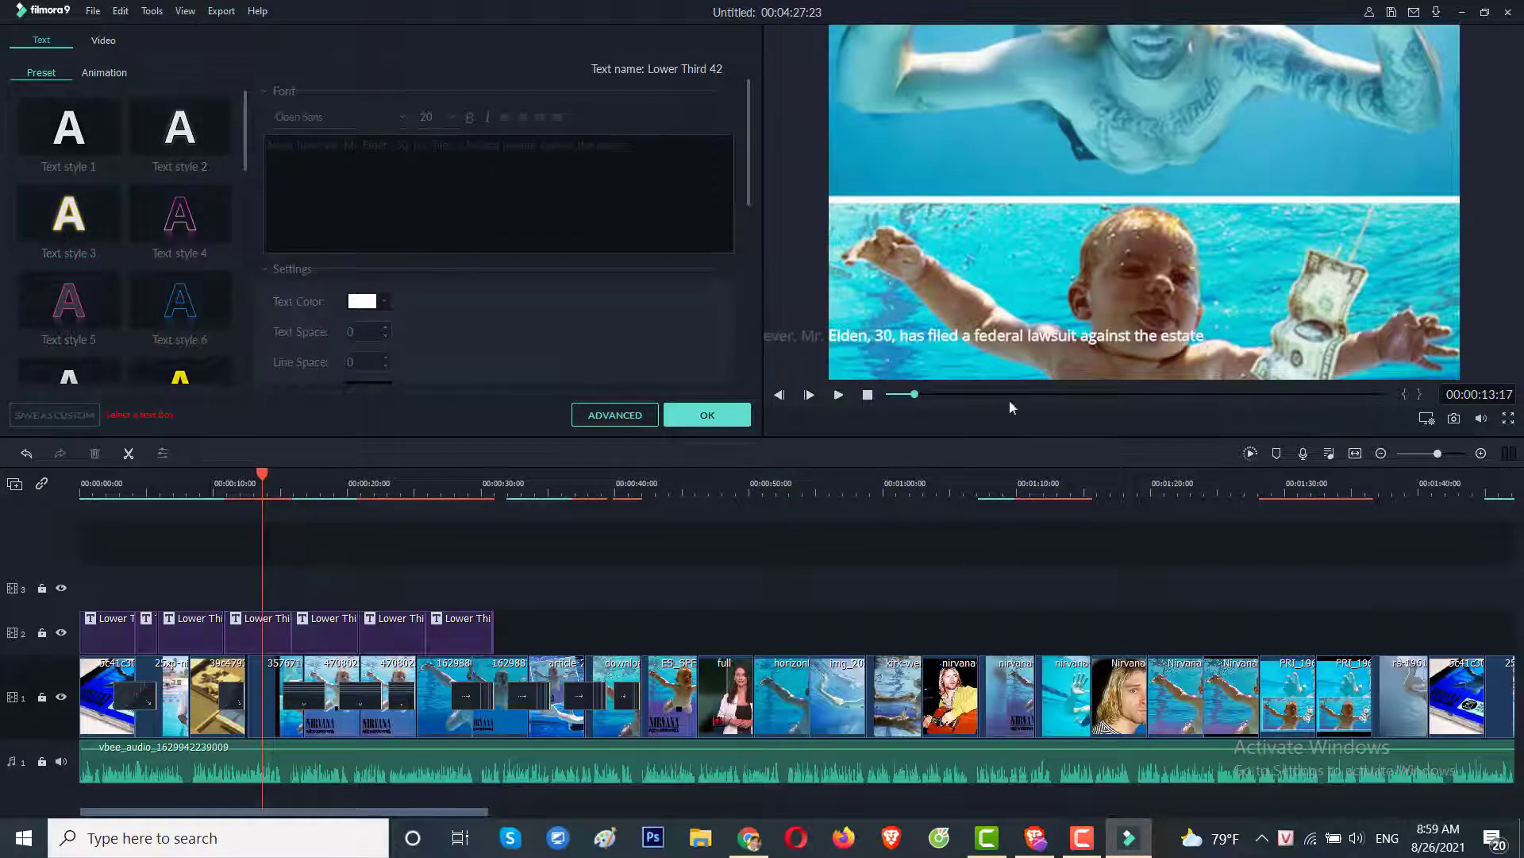
left_click(999, 335)
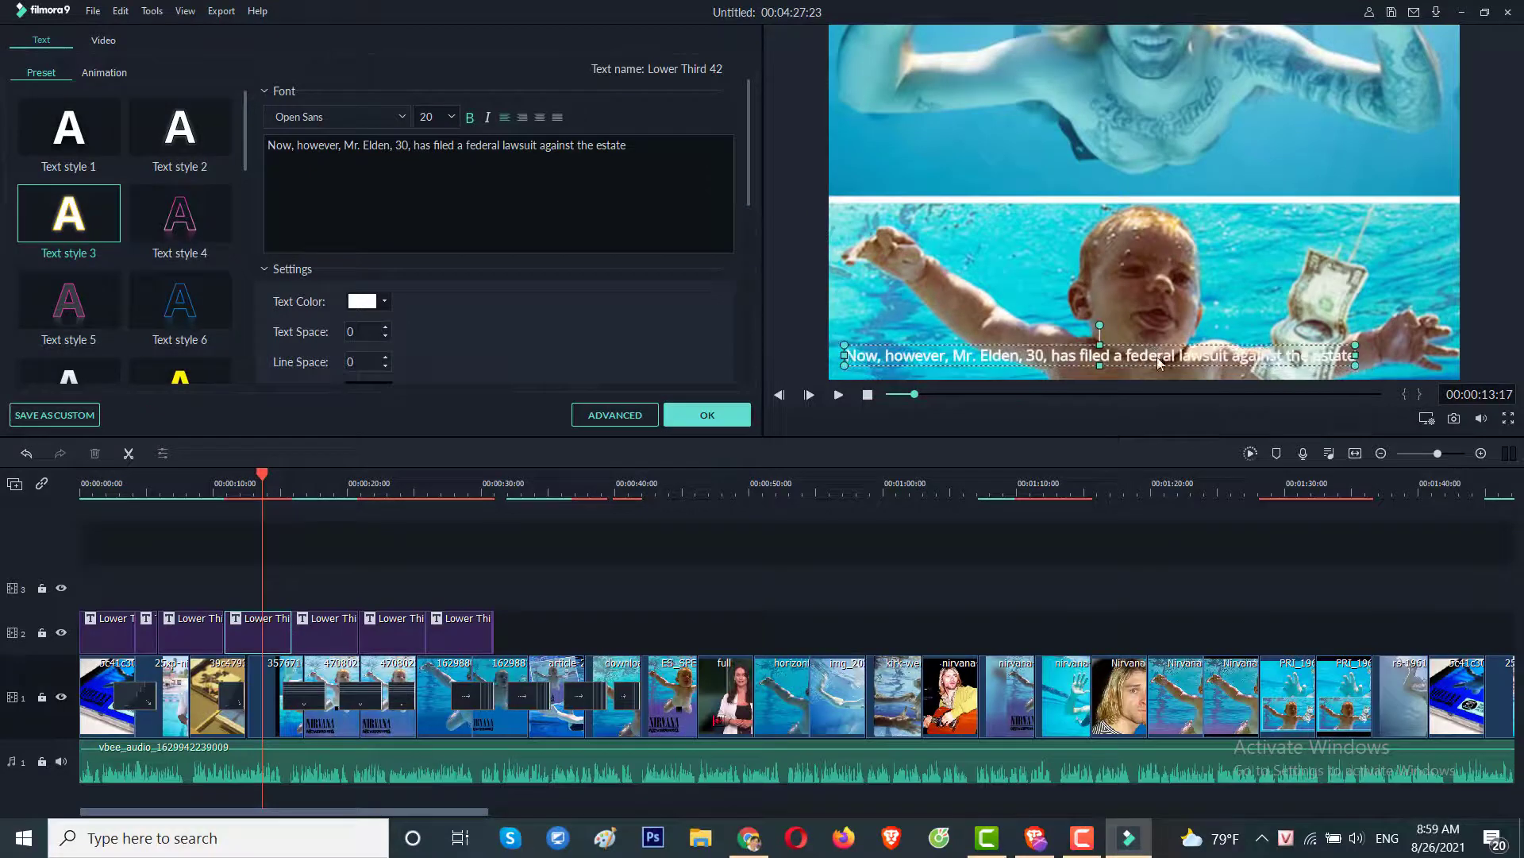
left_click_drag(1357, 339, 1306, 370)
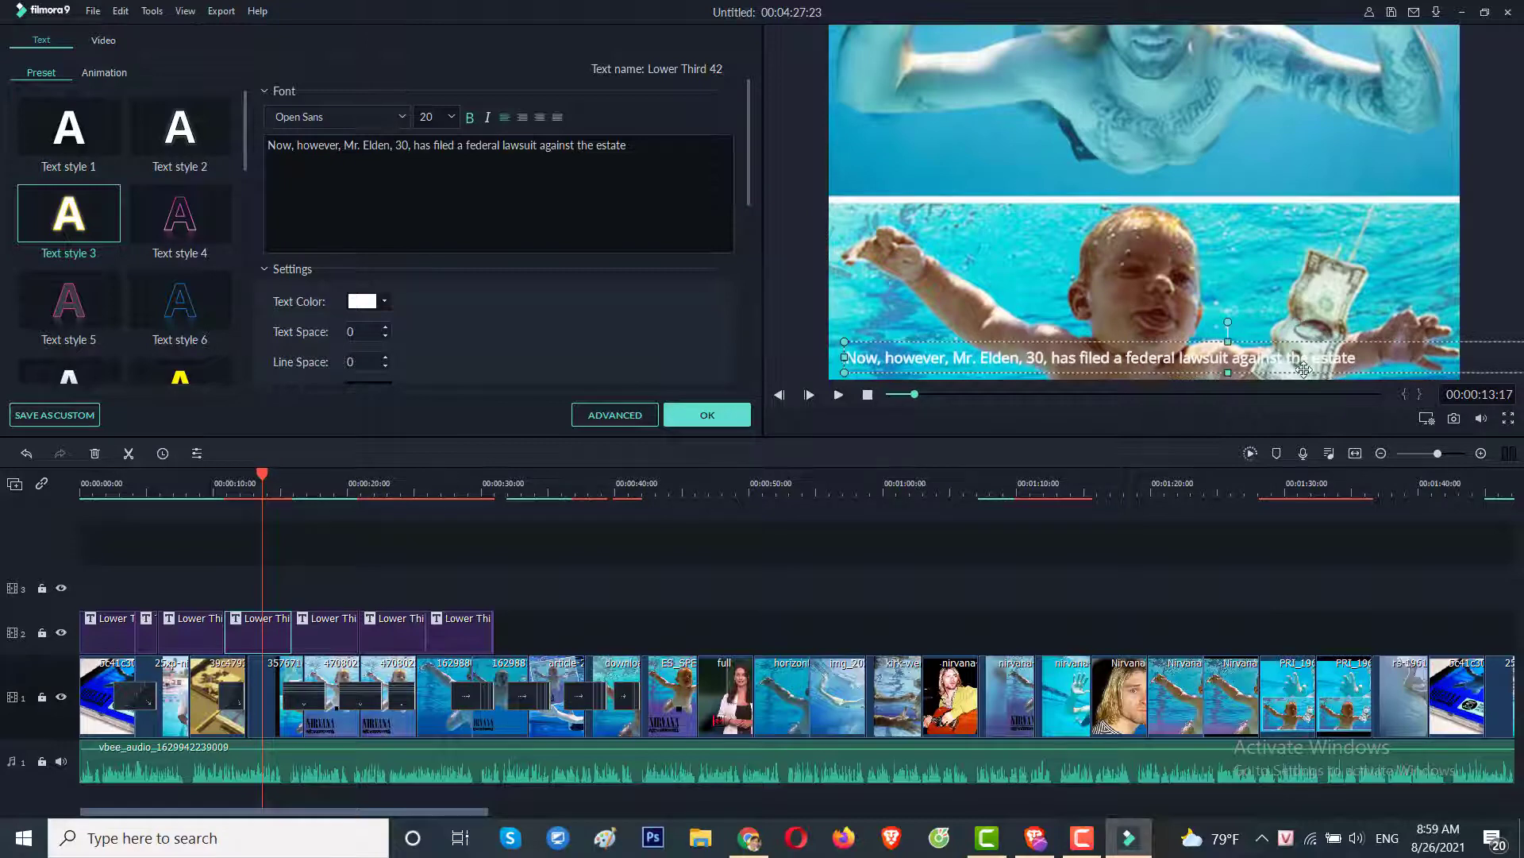
Change the caption font size to 30, then move it right and stretch it wider.
left_click(988, 614)
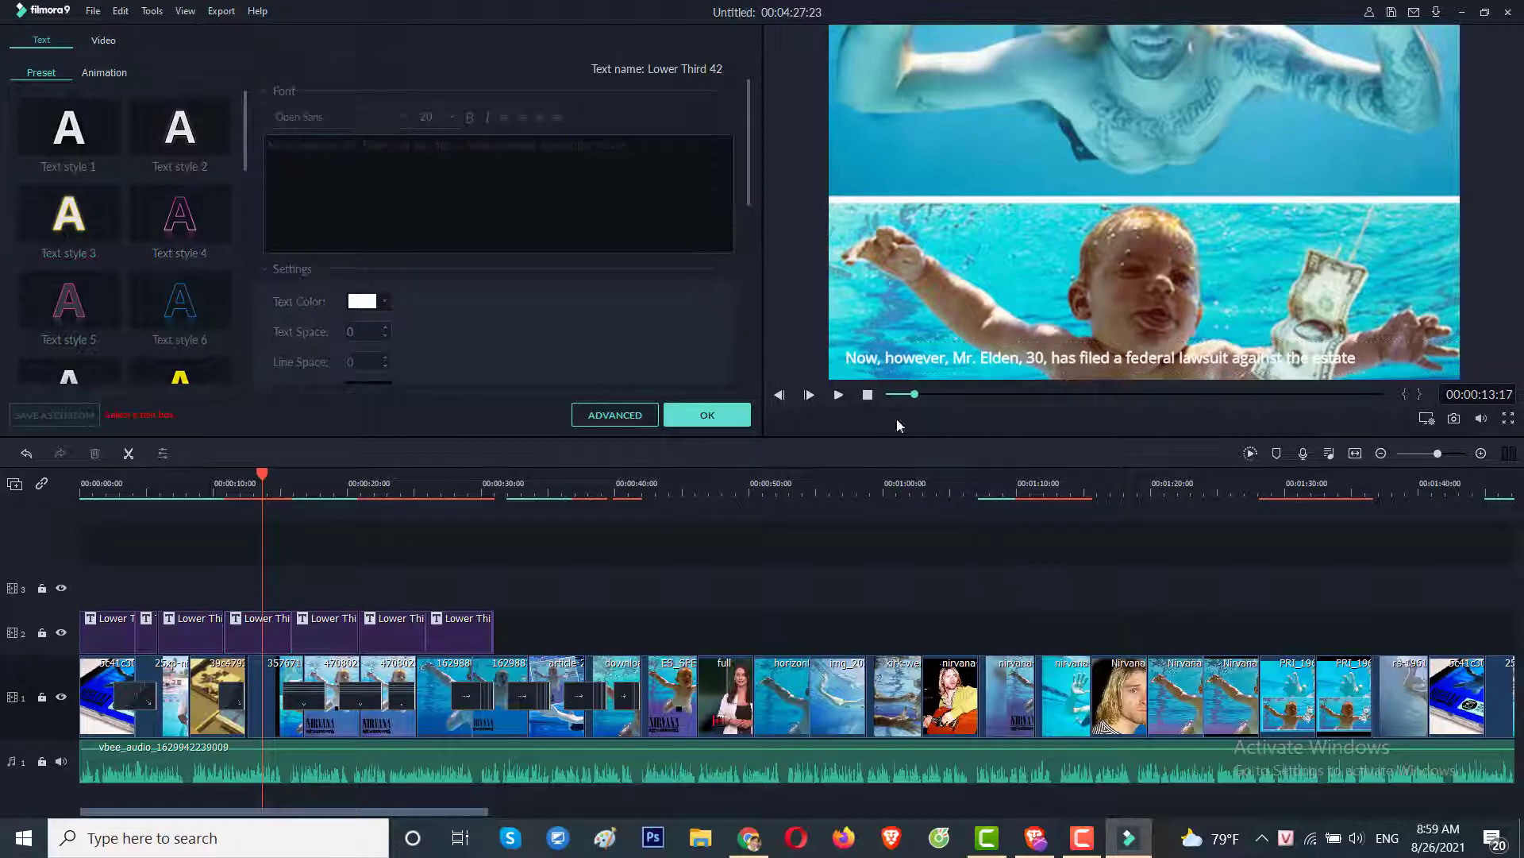
left_click(885, 359)
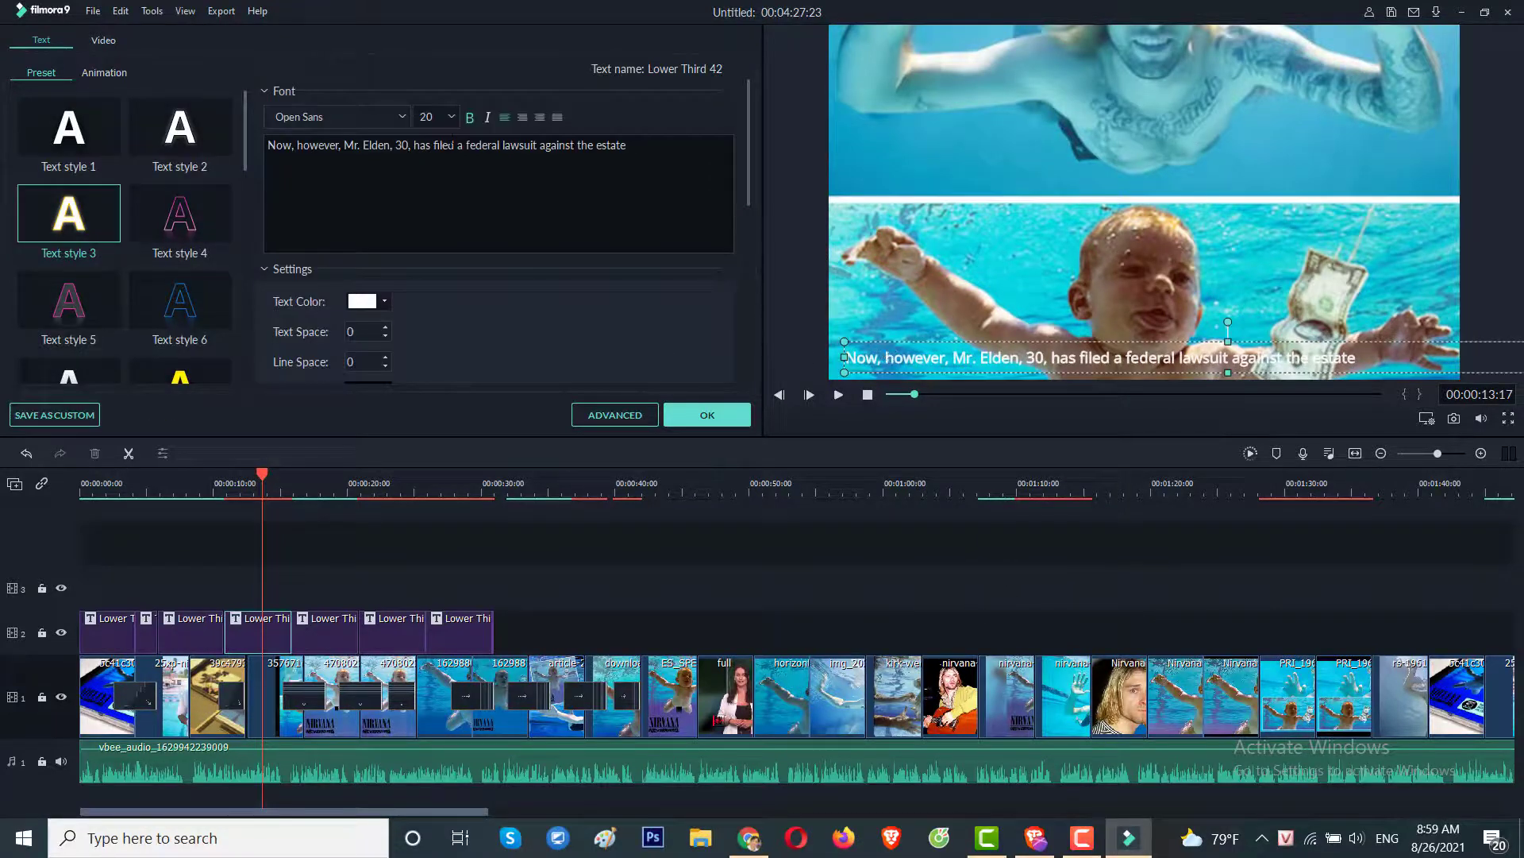
key("ctrl+a")
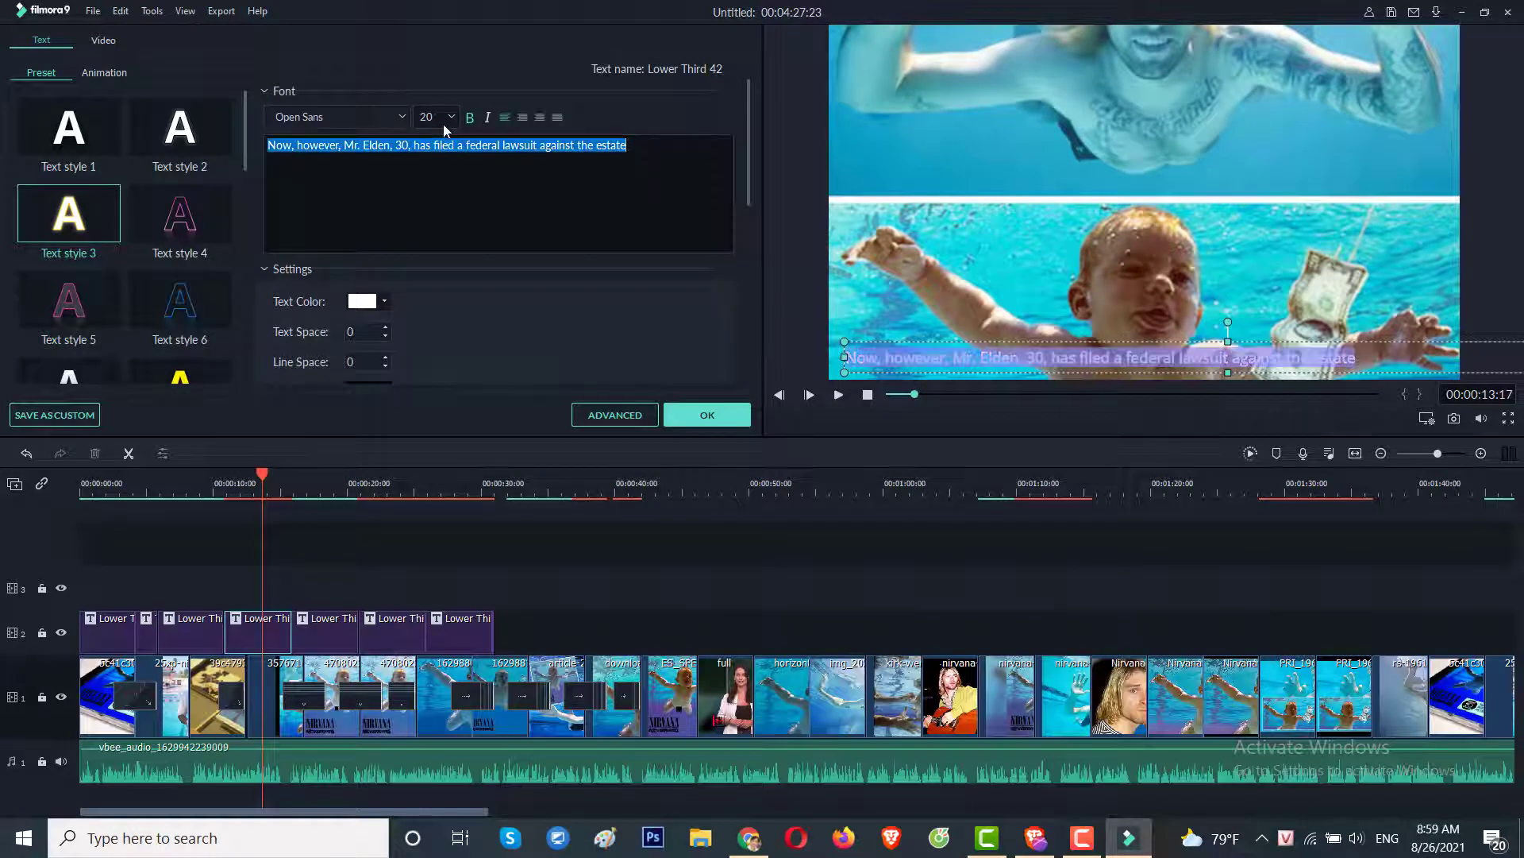
left_click(428, 116)
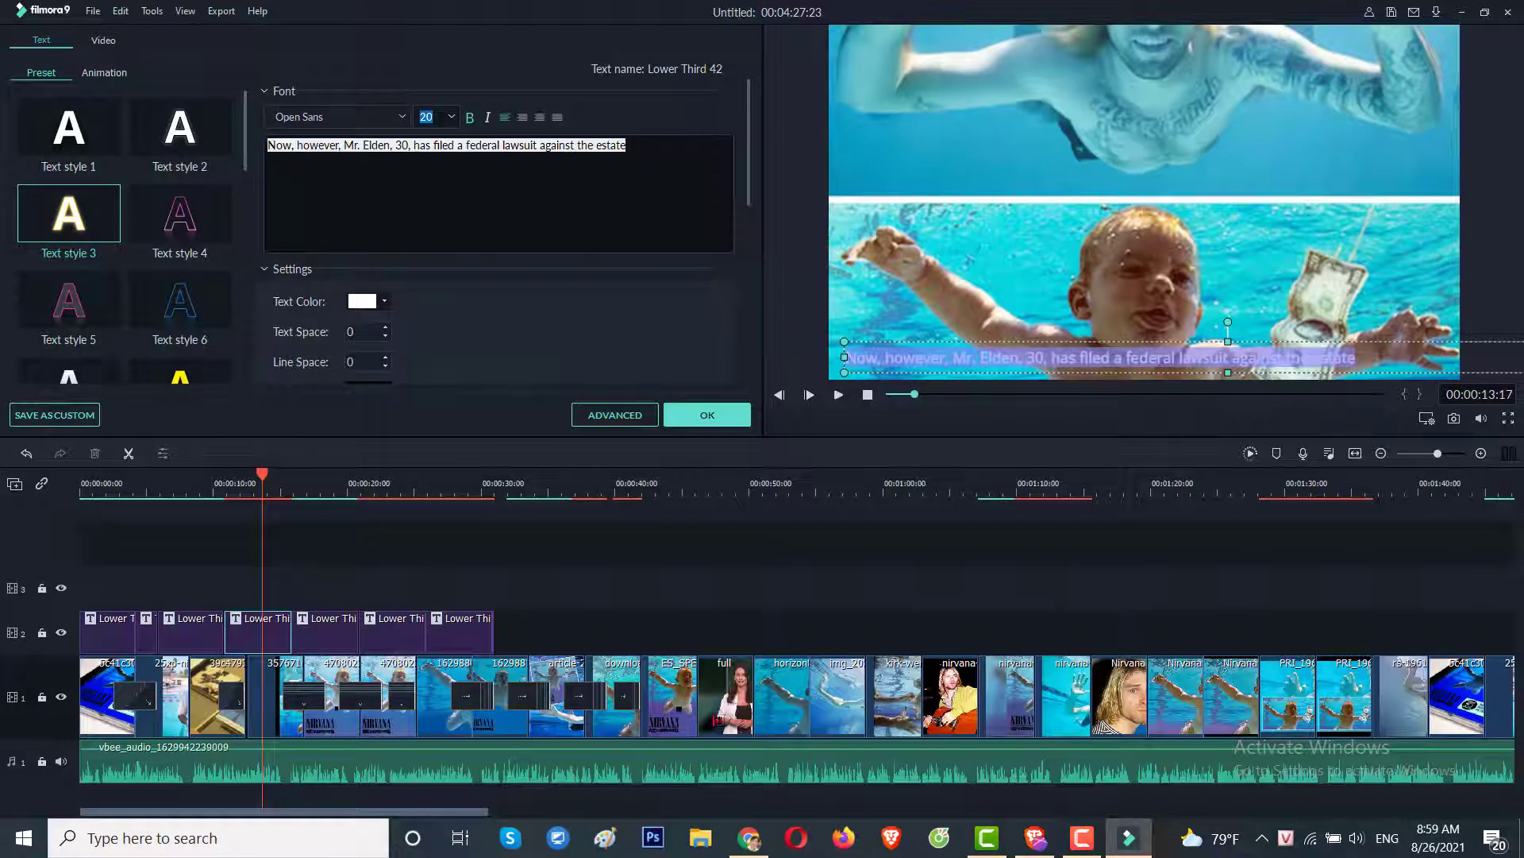
key("Return")
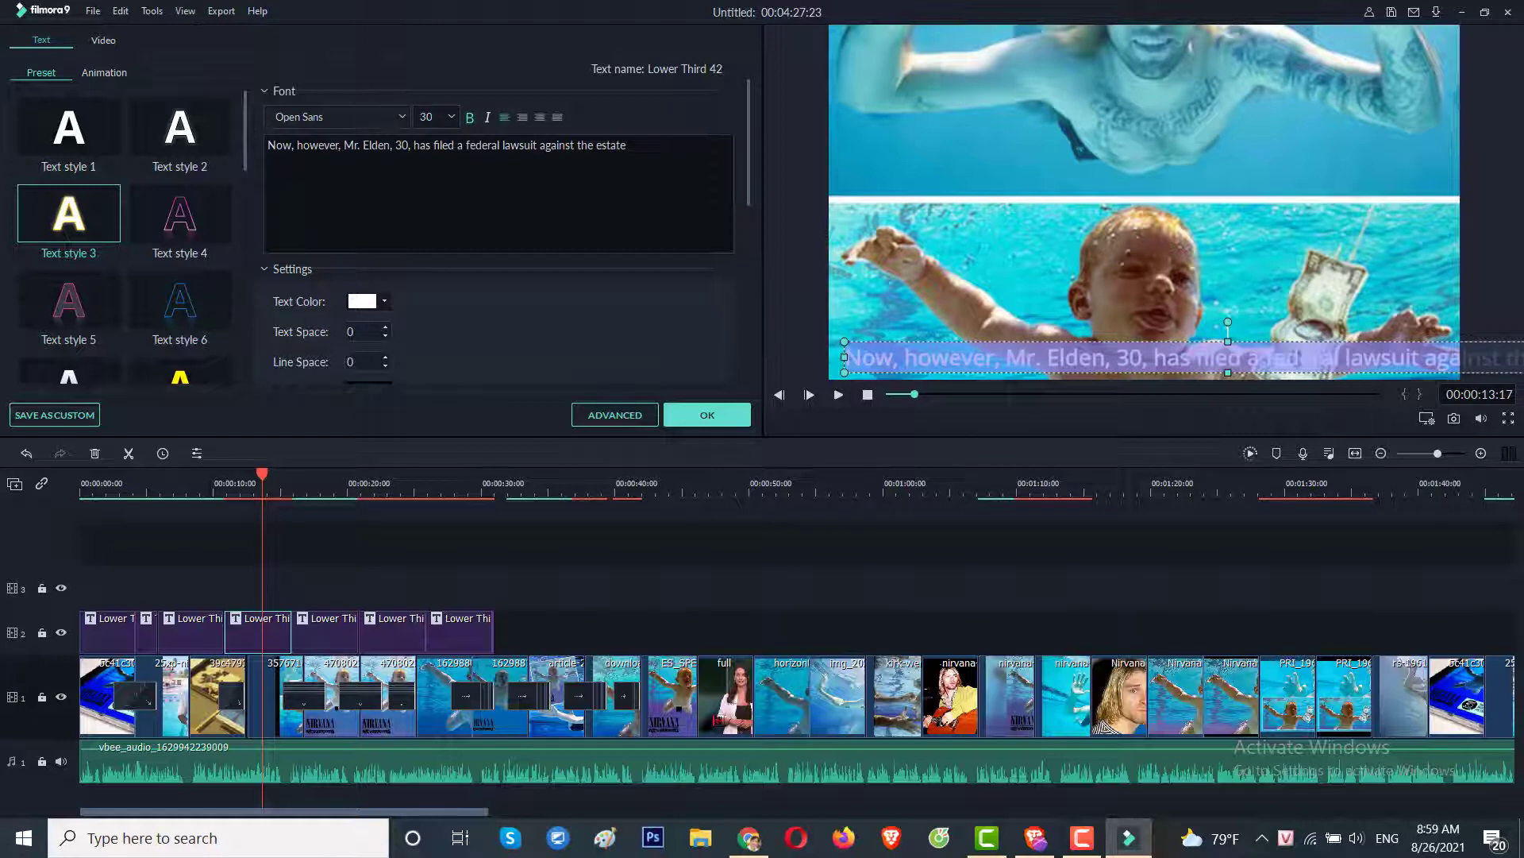
left_click_drag(847, 356, 957, 352)
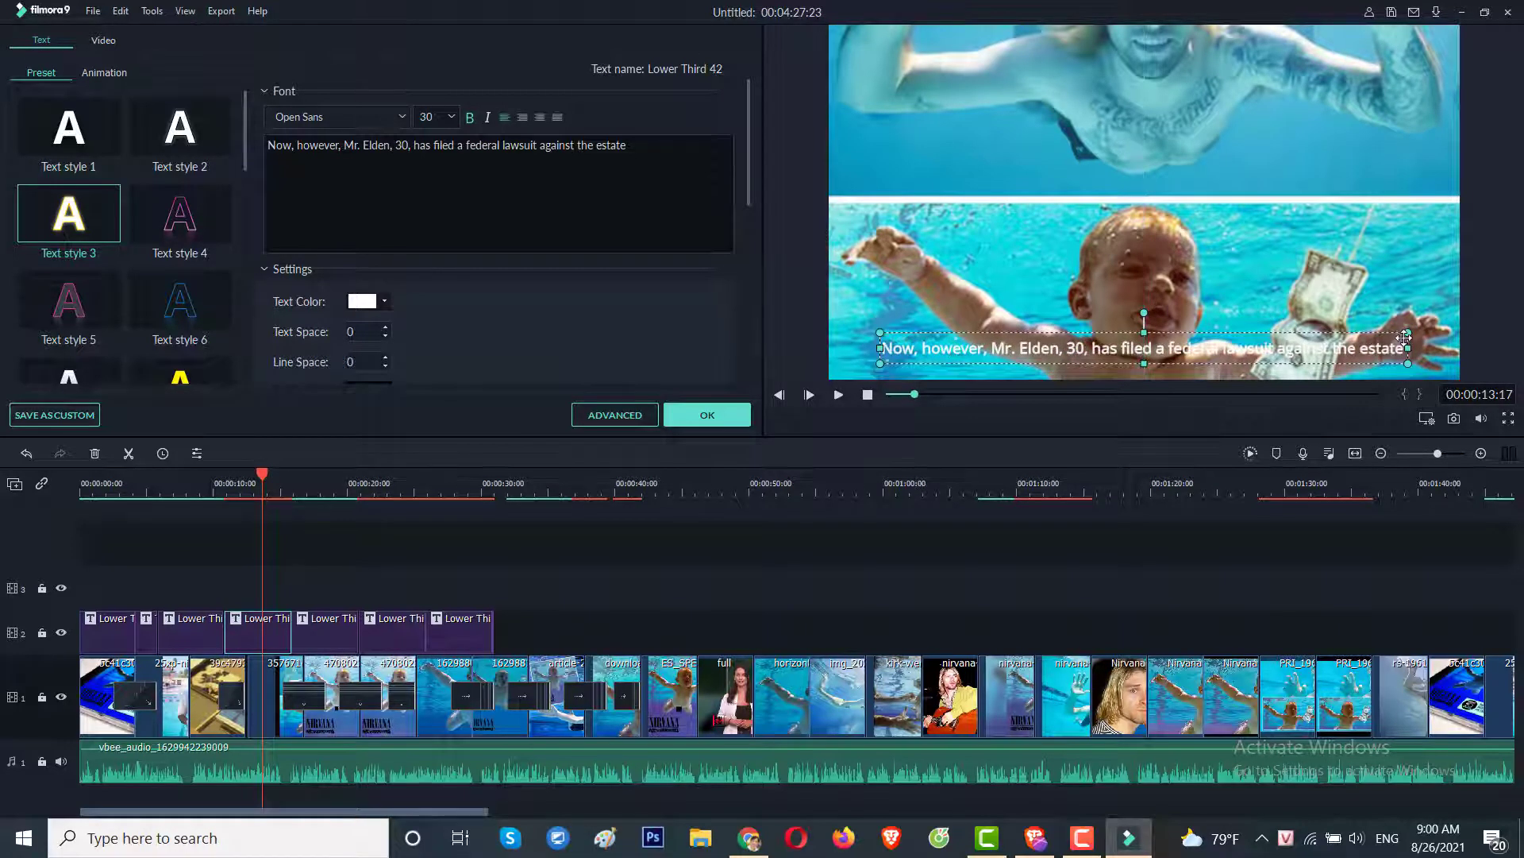
left_click_drag(1407, 348, 1455, 347)
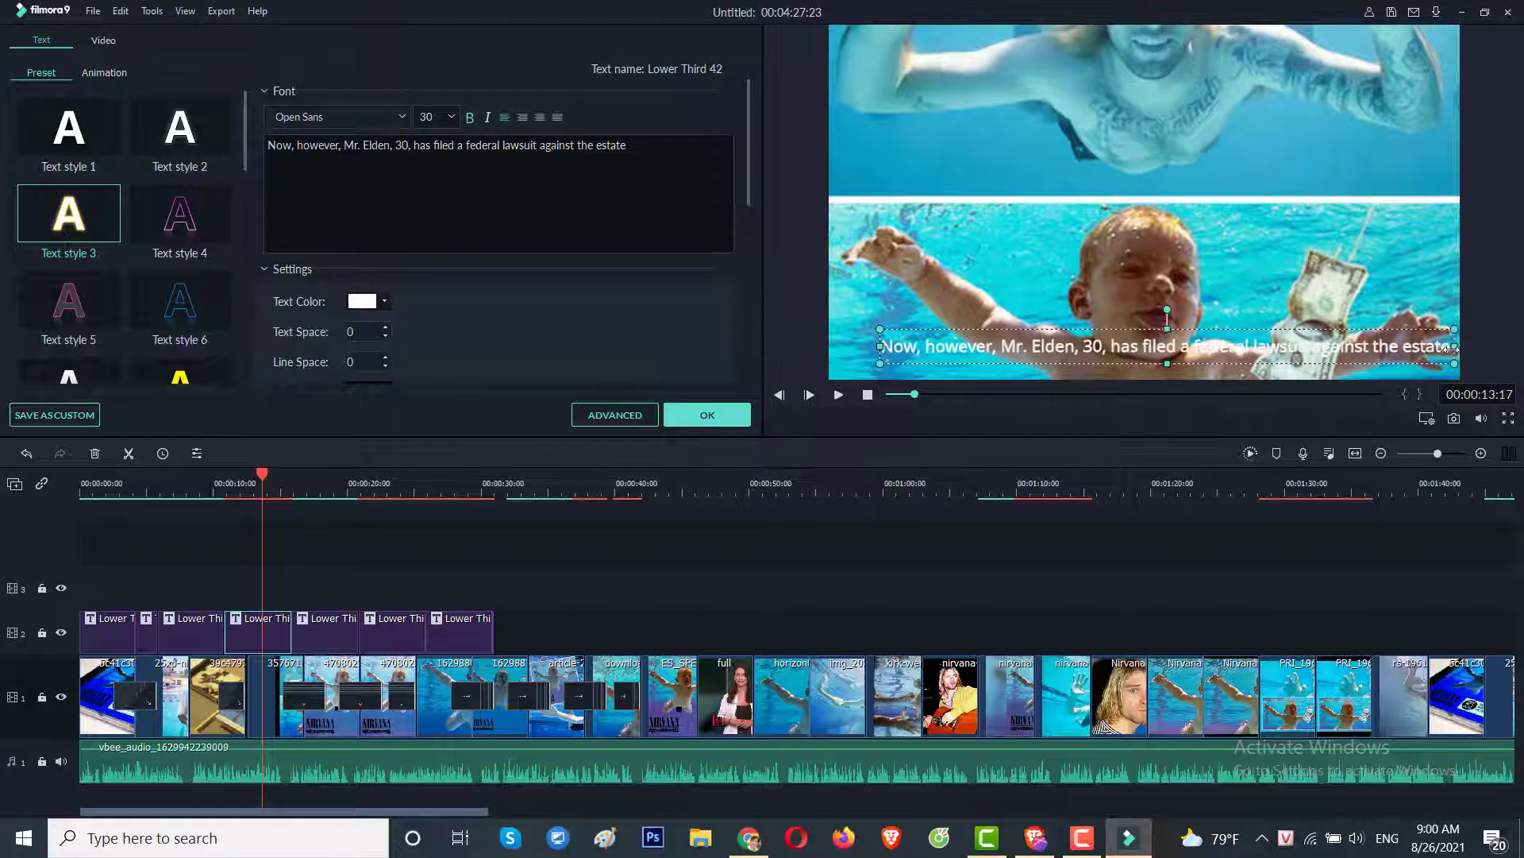
Delete the last three Lower Third clips and return the playhead to about 14 seconds.
left_click(536, 624)
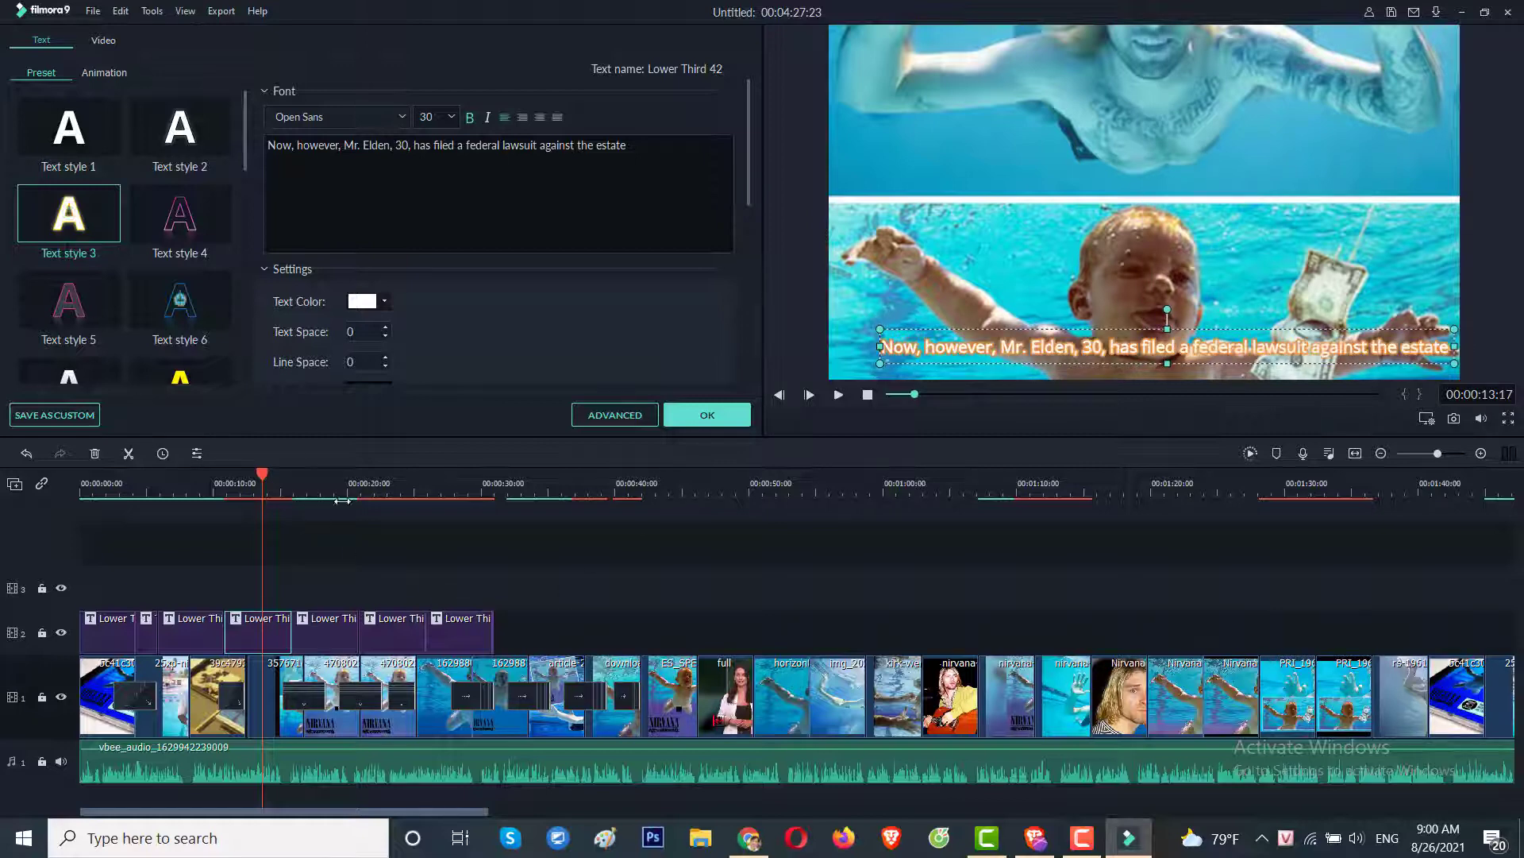
left_click_drag(527, 623, 313, 635)
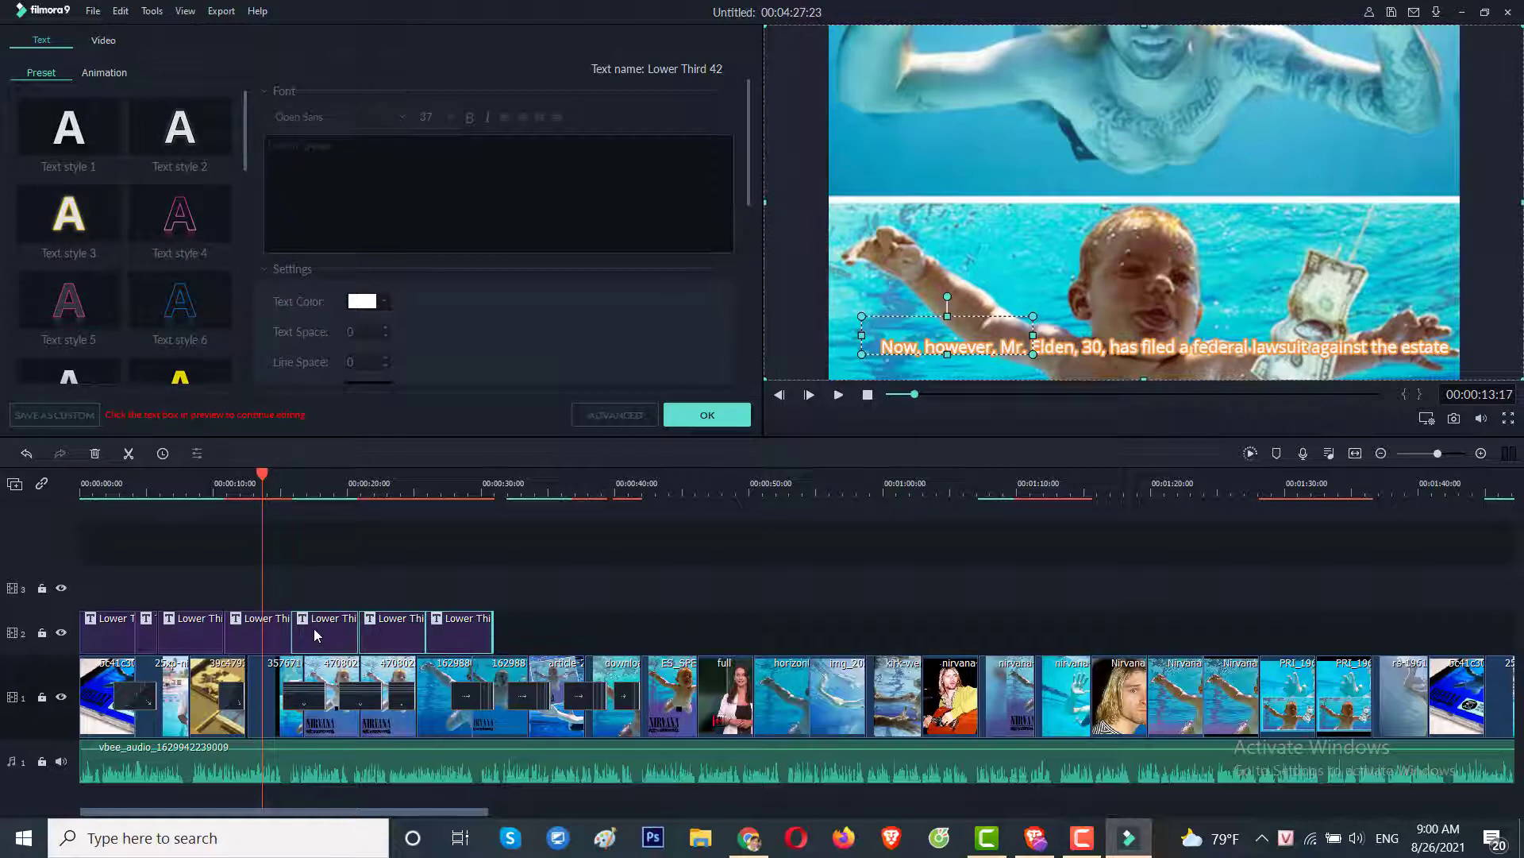
key("Delete")
left_click(304, 486)
left_click(269, 481)
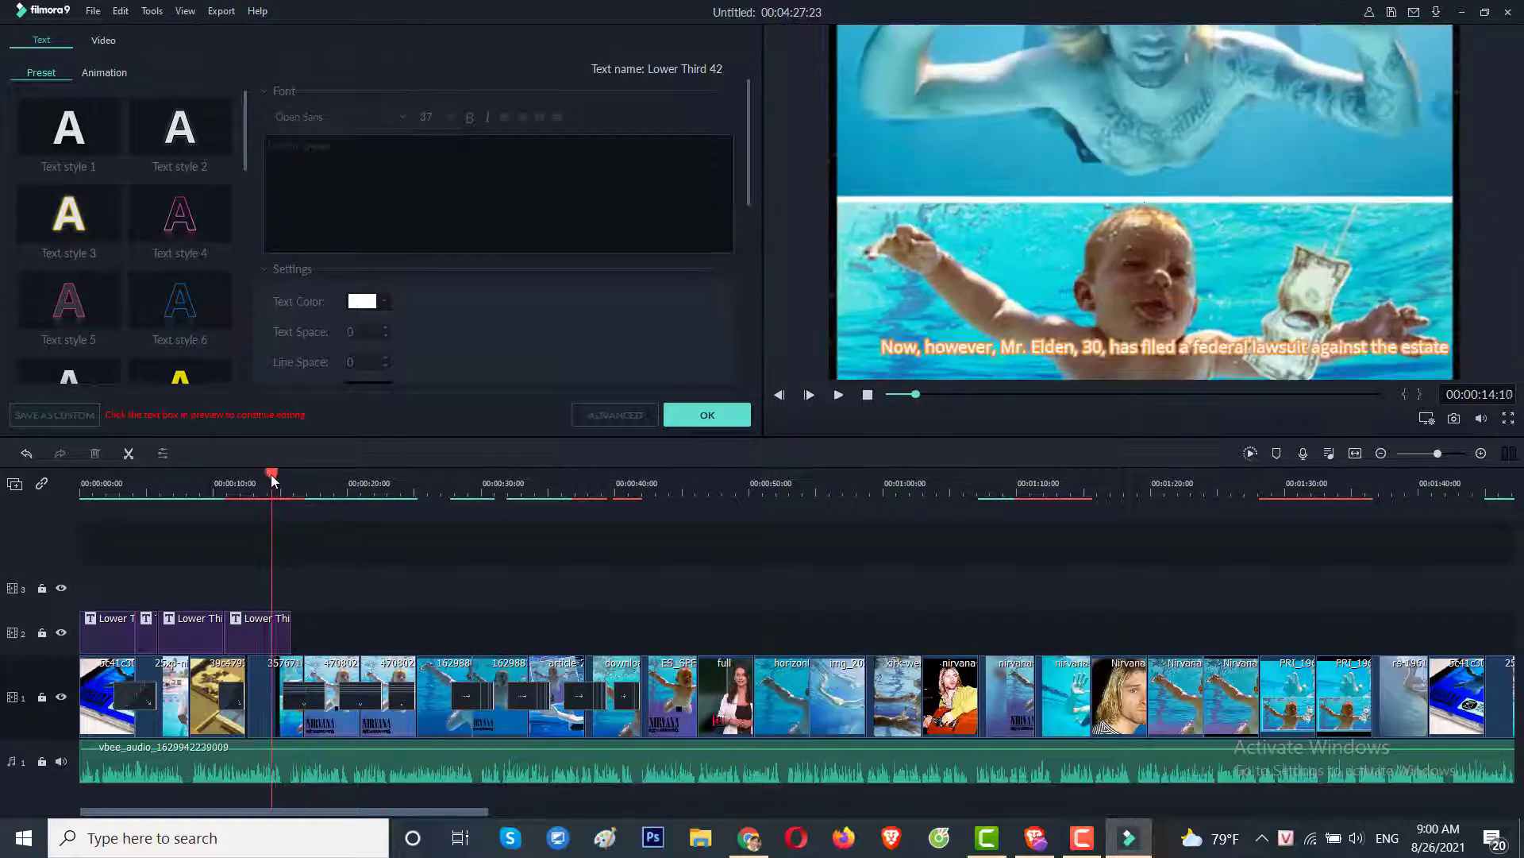
Confirm the caption edits and copy the NYT headline about the Nevermind baby suing.
left_click(706, 415)
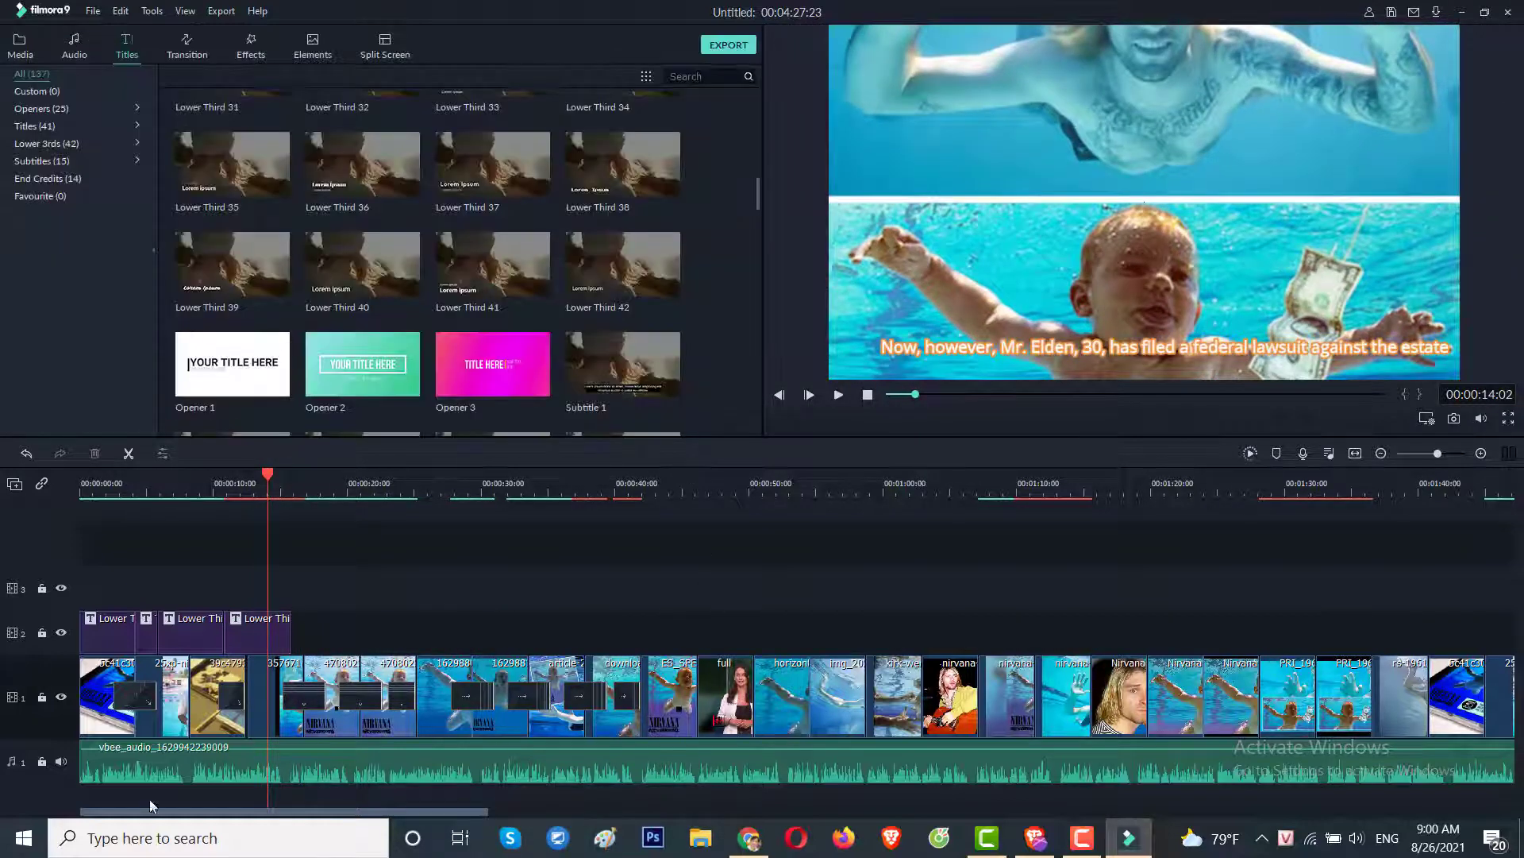
mouse_move(262, 406)
left_click(749, 838)
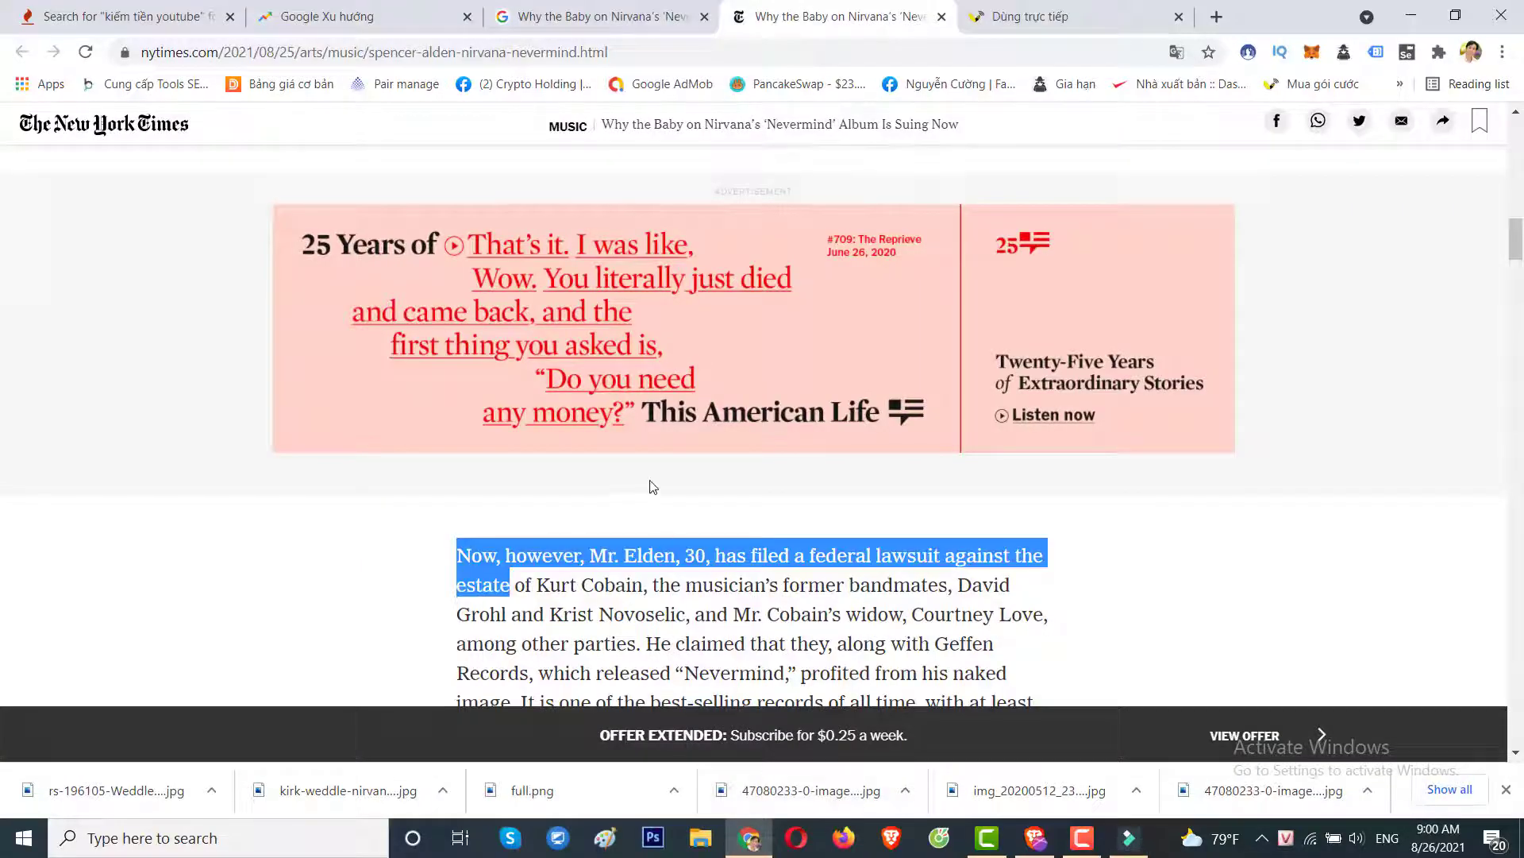
scroll(656, 486, "up", 10)
scroll(656, 486, "up", 8)
left_click_drag(772, 419, 391, 364)
left_click(1129, 837)
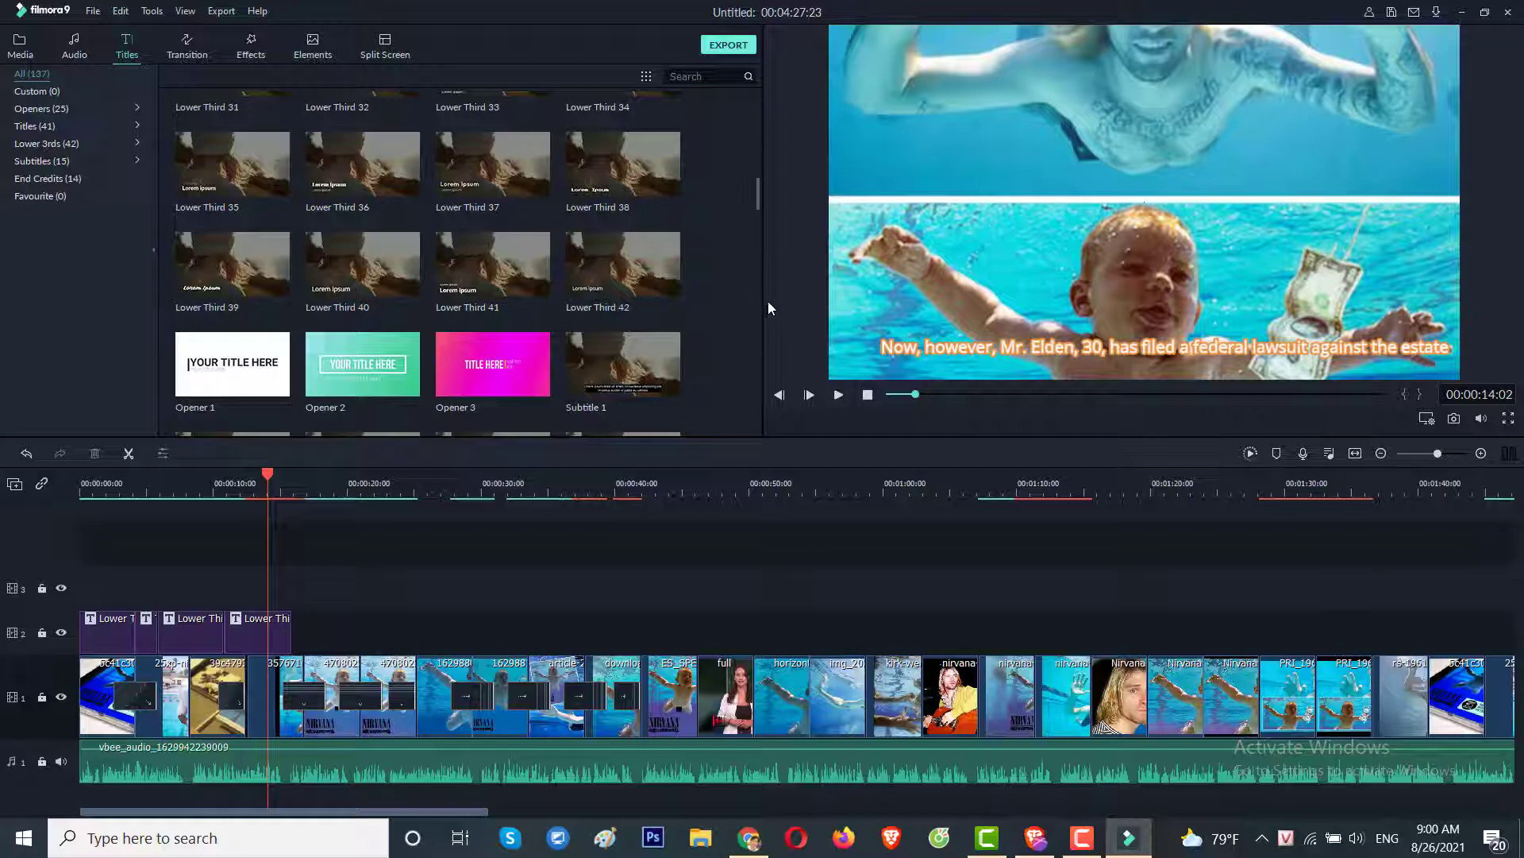
Export the project as a local MP4 named with the pasted headline.
key("ctrl+e")
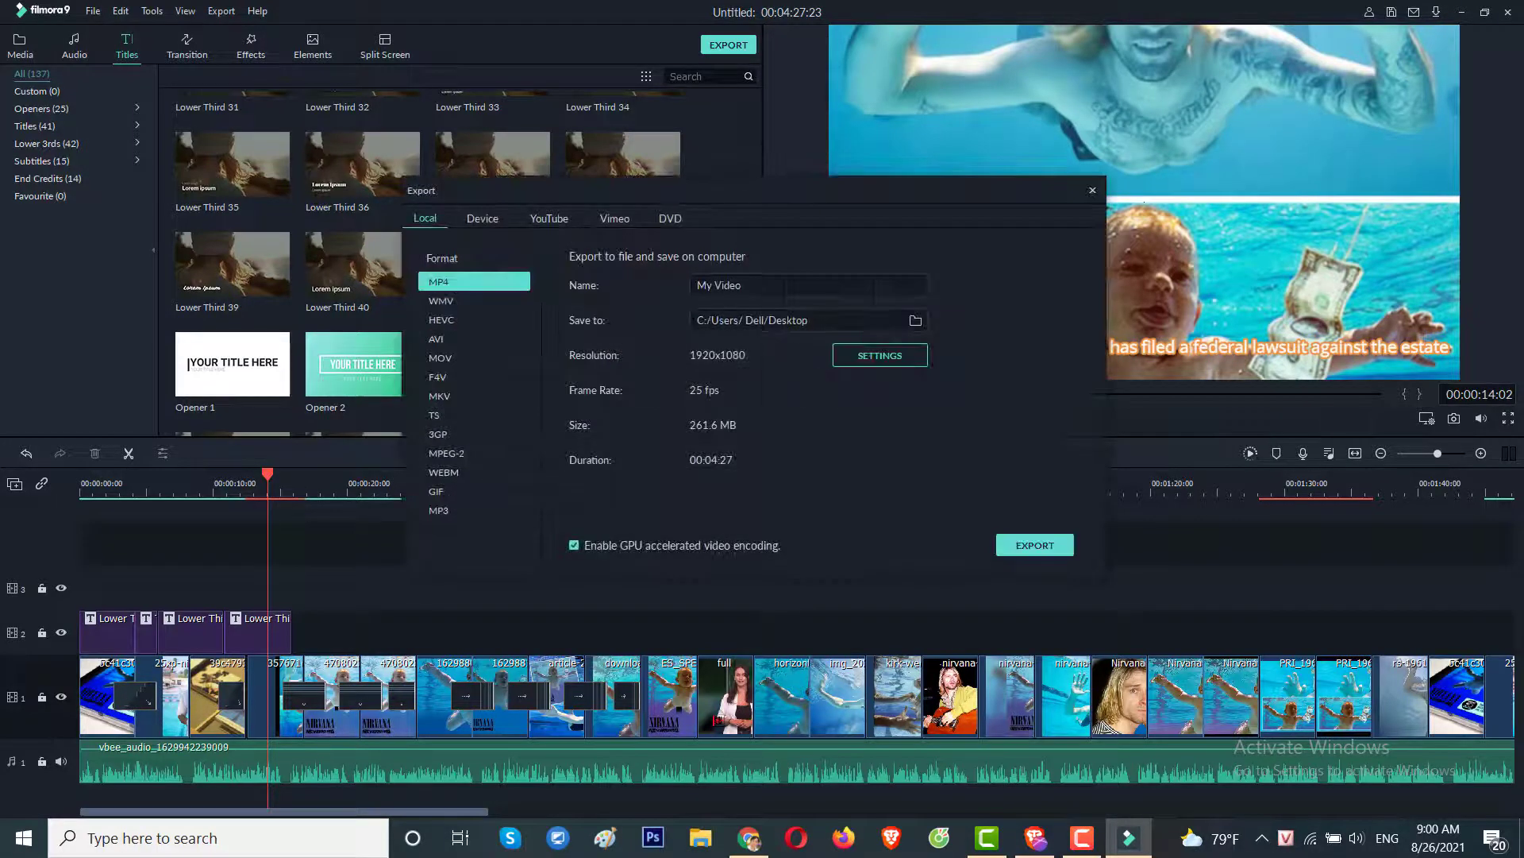
key("ctrl+a")
key("ctrl+v")
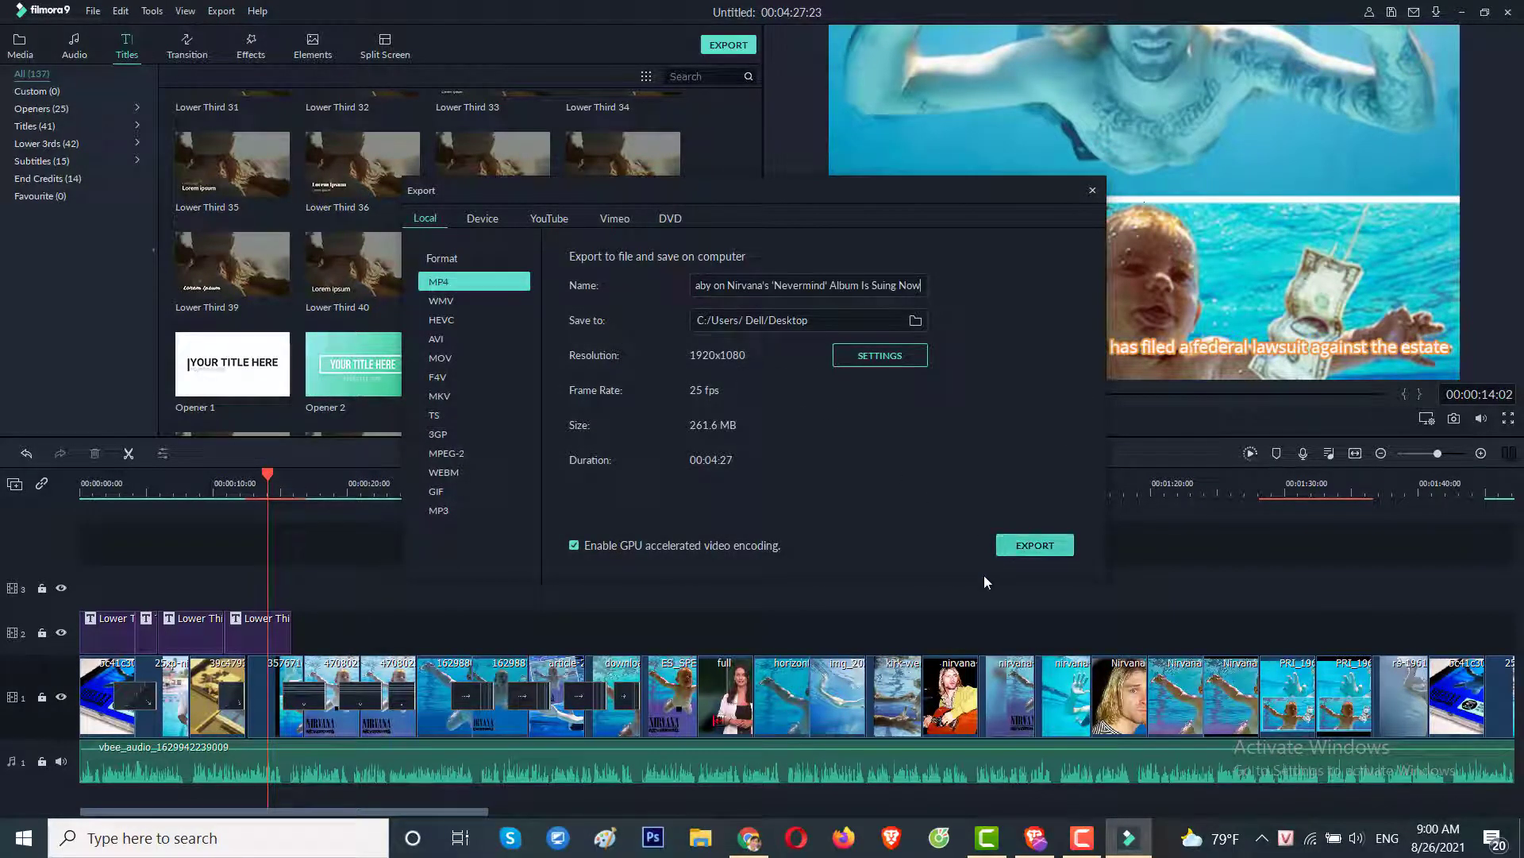
left_click(1025, 545)
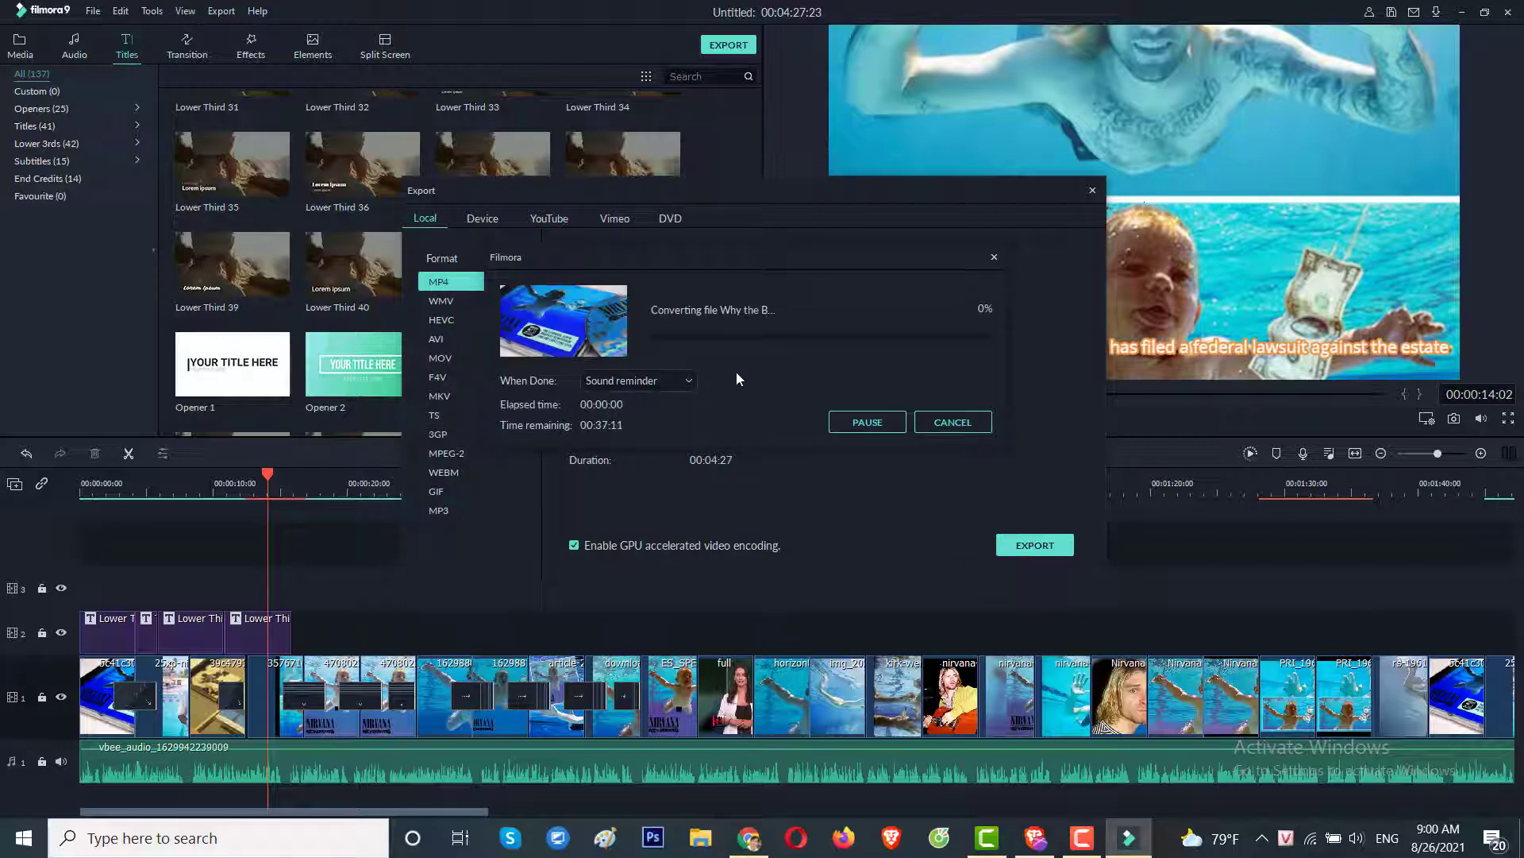